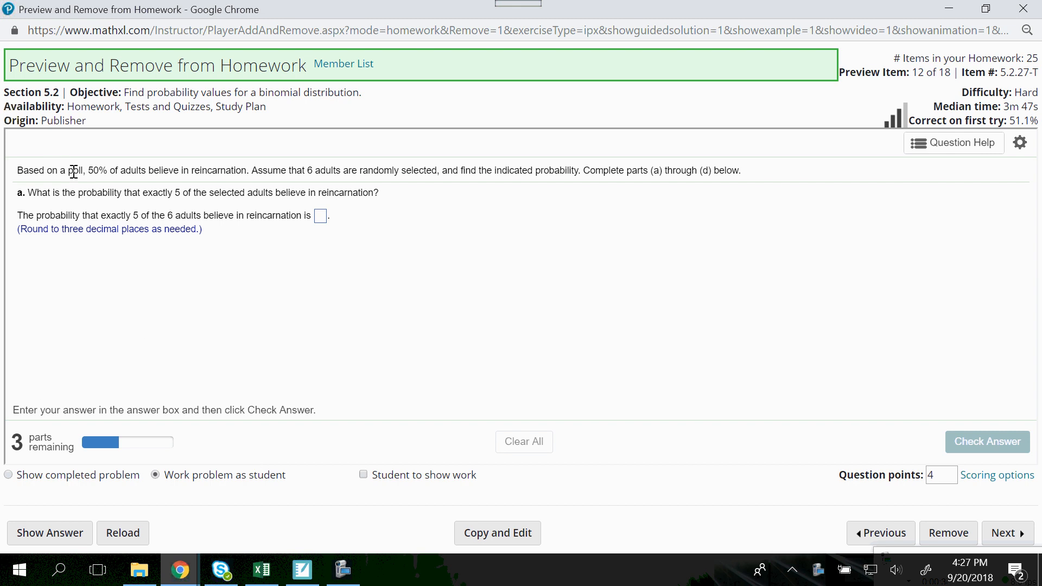
Step: Switch to the Excel workbook and review the four binomial random variable requirements and the worked example on Sheet1
{"action": "left_click_drag", "start_coordinate": [99, 172], "coordinate": [107, 172]}
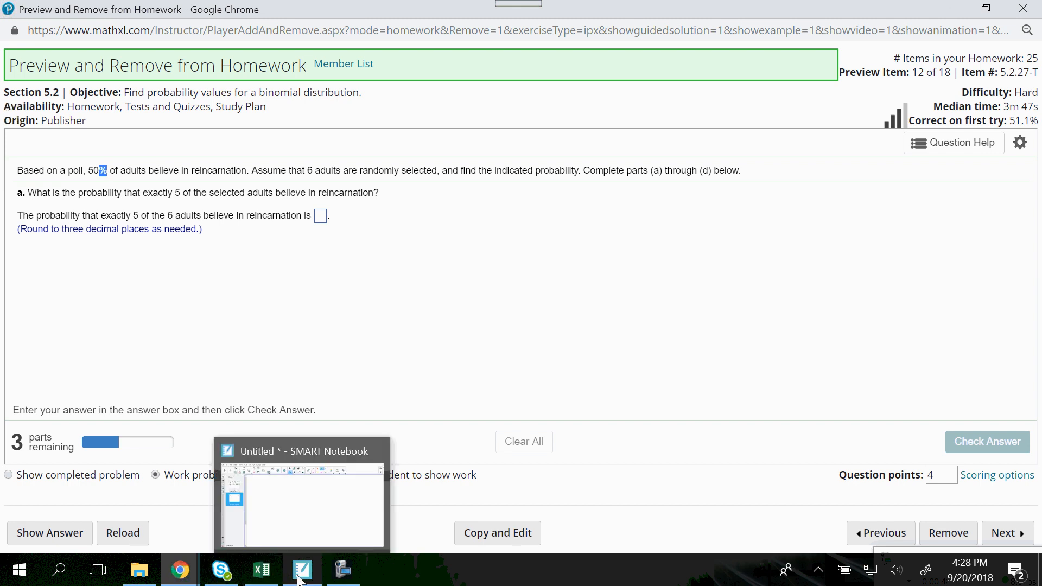
{"action": "mouse_move", "coordinate": [276, 578]}
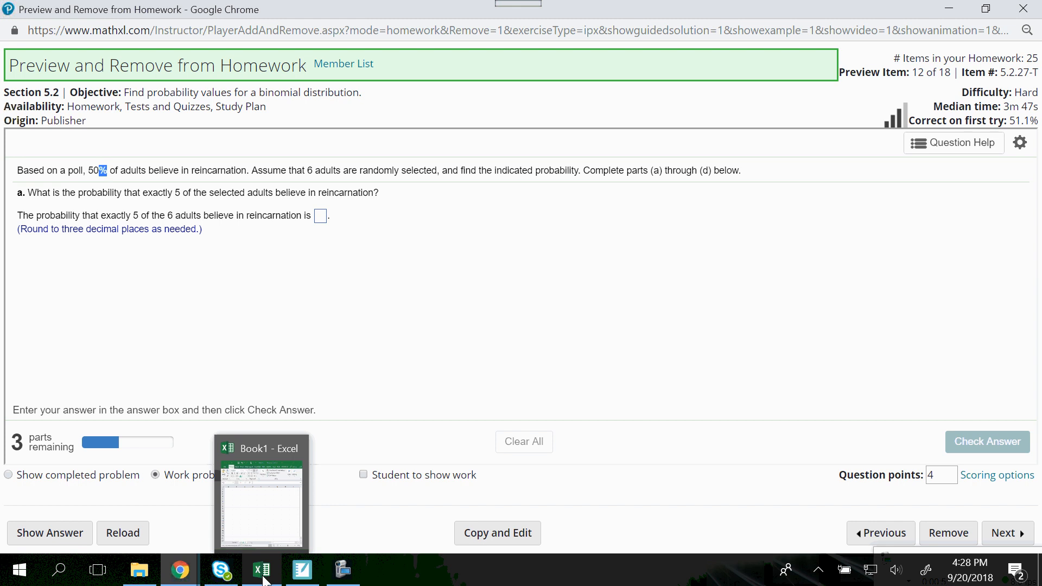
{"action": "left_click", "coordinate": [267, 543]}
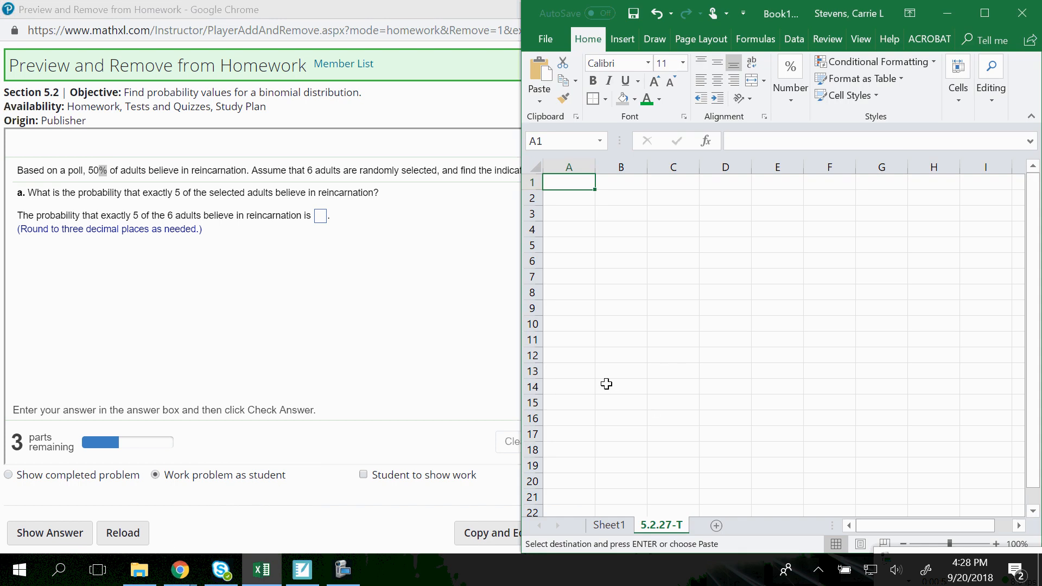
{"action": "left_click", "coordinate": [619, 526]}
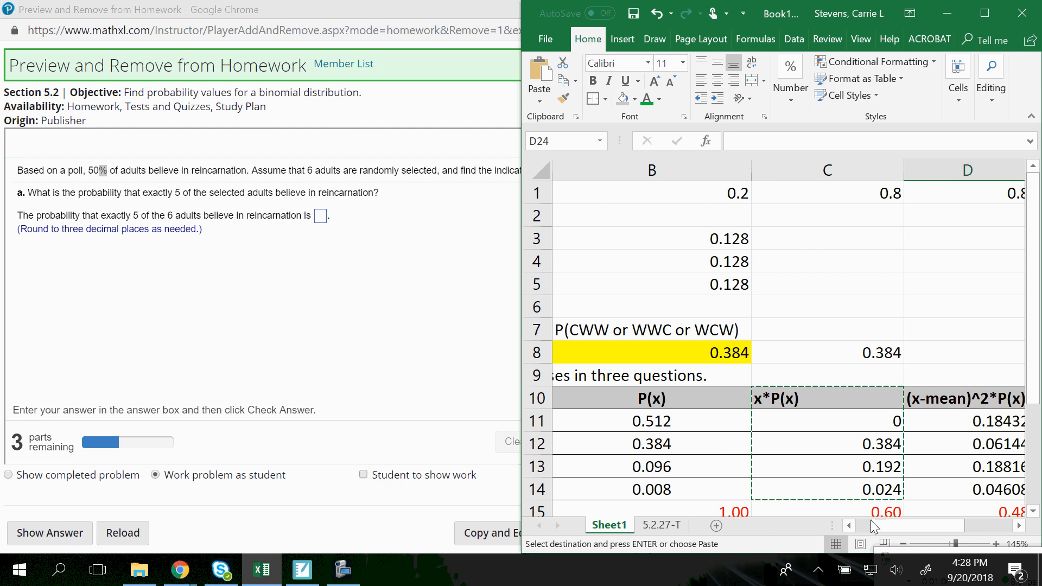
{"action": "left_click_drag", "start_coordinate": [899, 526], "coordinate": [960, 525]}
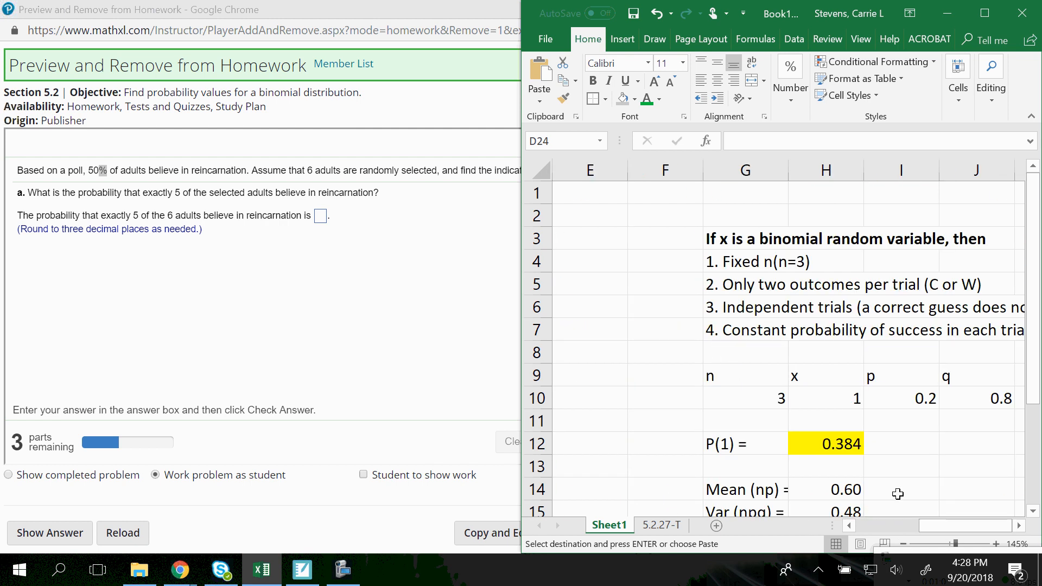
{"action": "left_click", "coordinate": [1019, 526]}
{"action": "left_click", "coordinate": [1020, 526]}
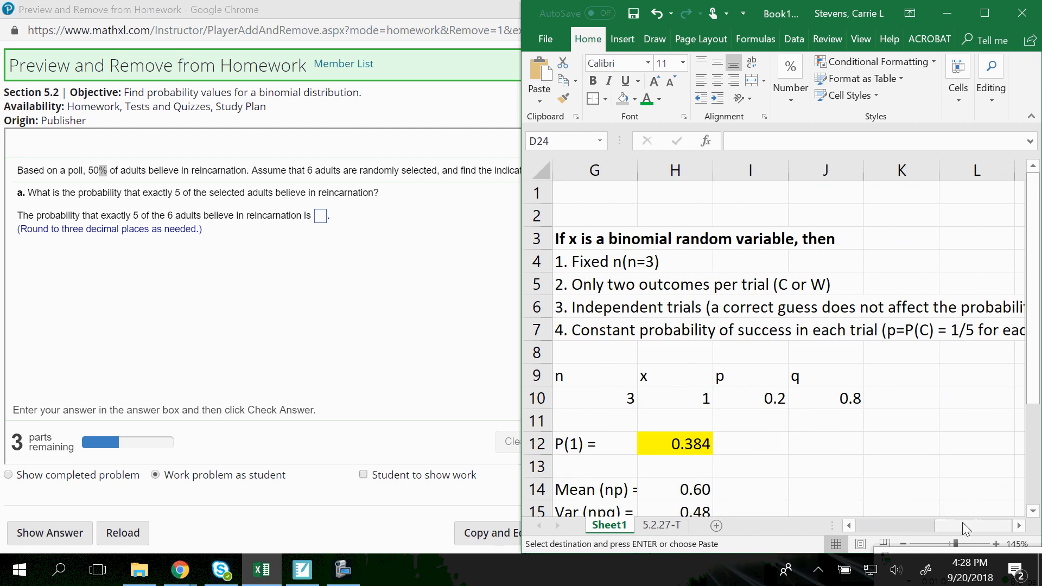
{"action": "scroll", "coordinate": [601, 322], "scroll_direction": "up", "scroll_amount": 1}
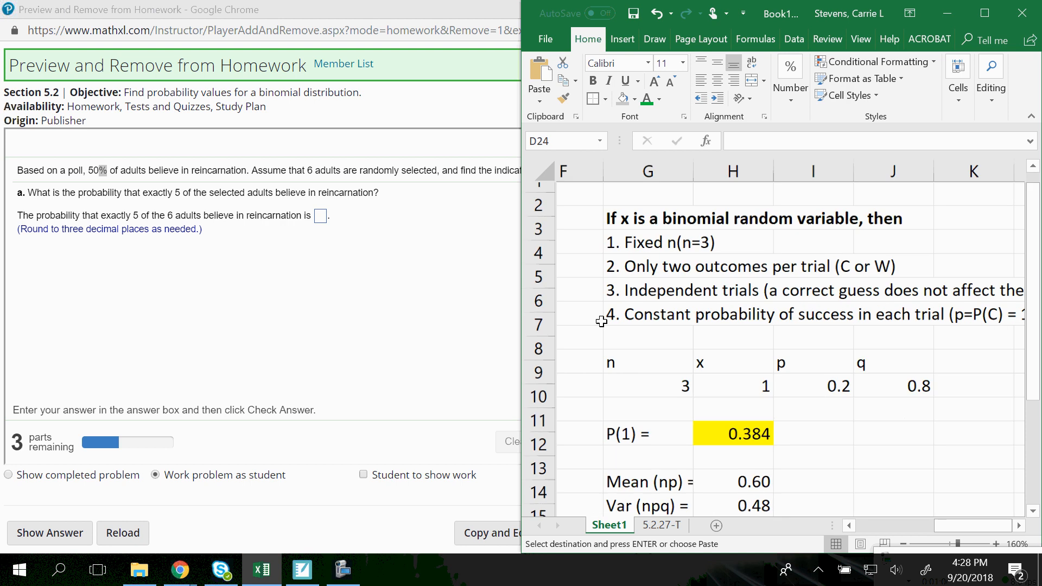
{"action": "left_click", "coordinate": [652, 329]}
{"action": "left_click_drag", "start_coordinate": [652, 329], "coordinate": [654, 347]}
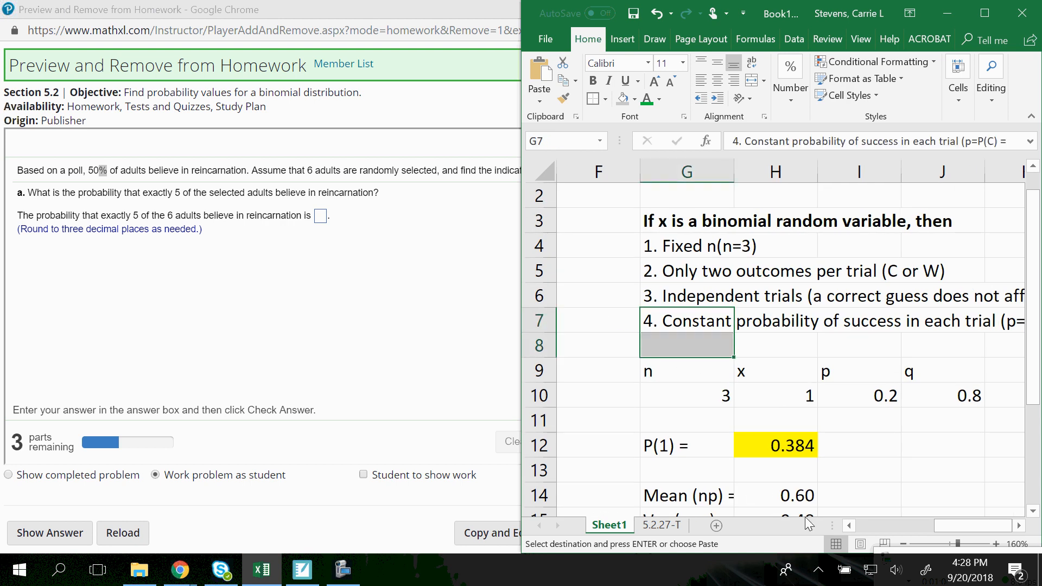
{"action": "mouse_move", "coordinate": [951, 529]}
{"action": "left_mouse_down"}
{"action": "mouse_move", "coordinate": [914, 525]}
{"action": "mouse_move", "coordinate": [951, 525]}
{"action": "left_mouse_up"}
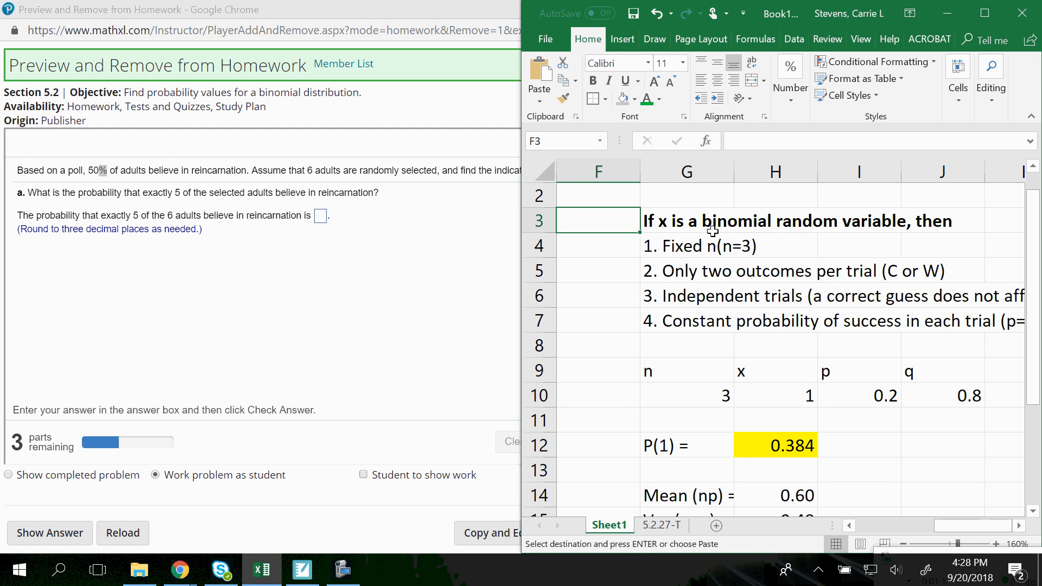
{"action": "left_click", "coordinate": [677, 223]}
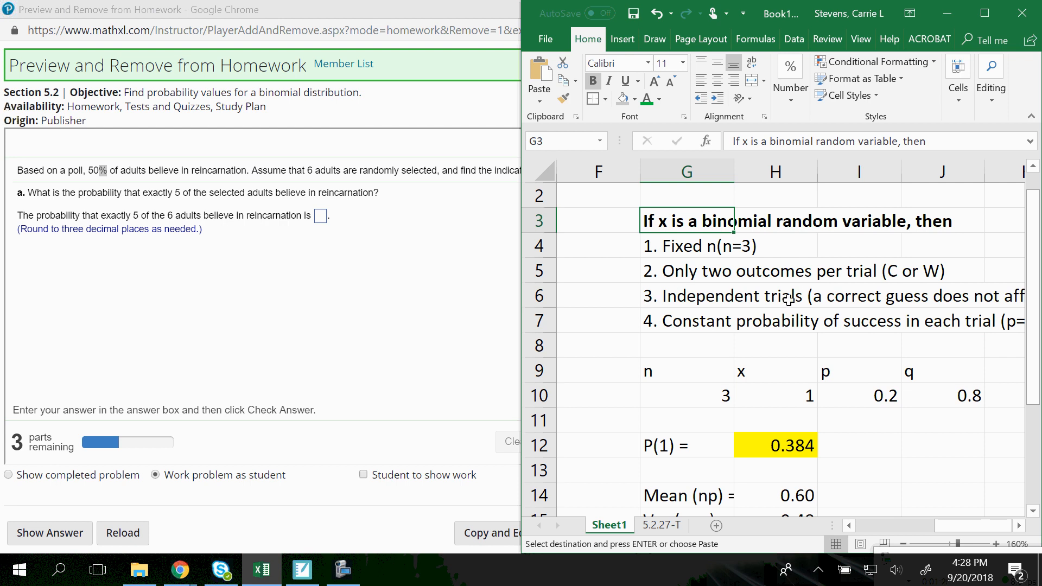
Step: On sheet 5.2.27-T, enter the heading "Requirements for a binomial random variable (were x counts successes):" in cell A1
{"action": "left_click", "coordinate": [660, 525]}
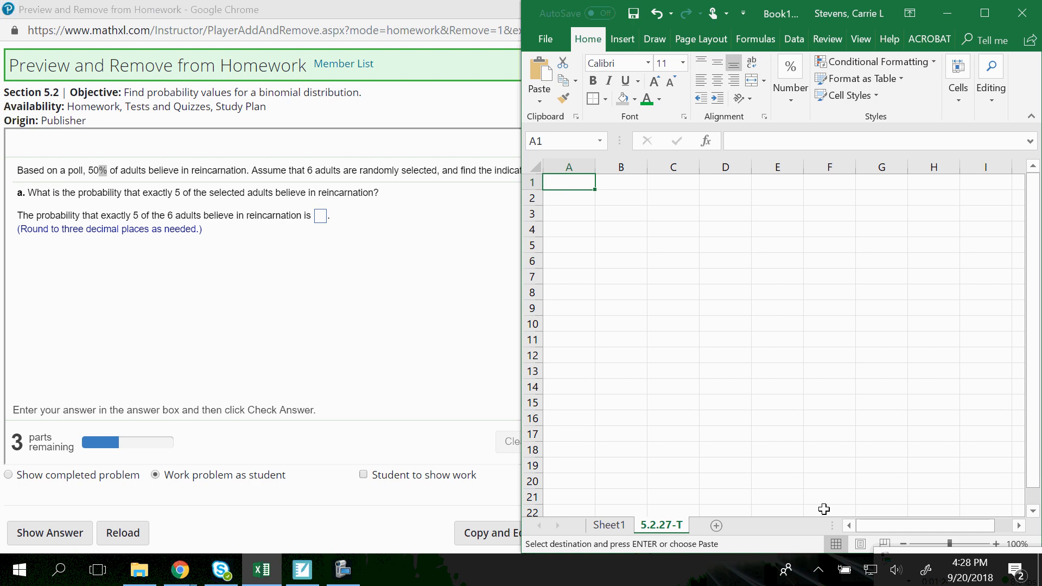
{"action": "type", "text": "Requ"}
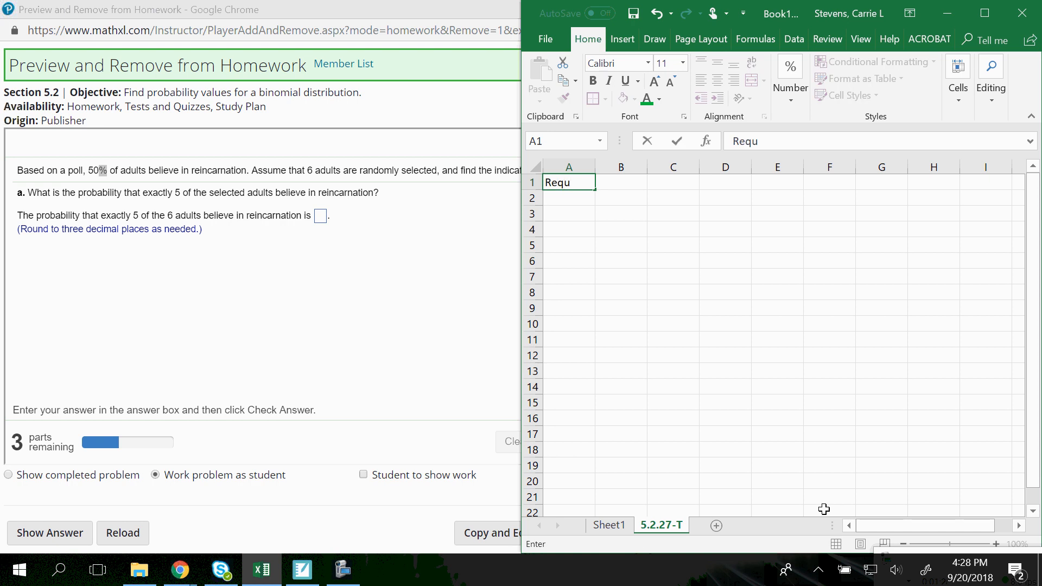
{"action": "type", "text": "irements for a ran"}
{"action": "key", "text": "BackSpace"}
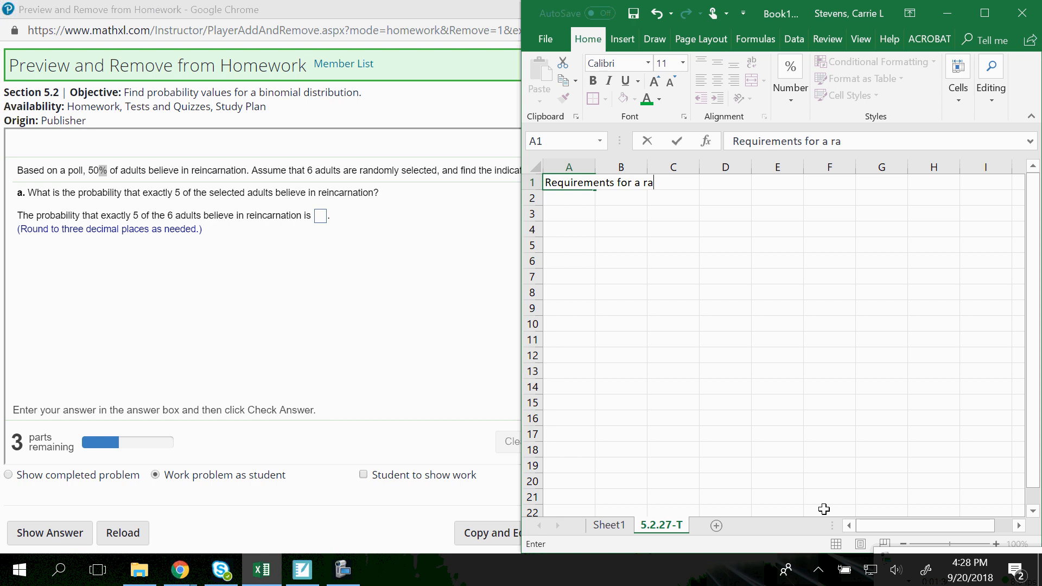
{"action": "key", "text": "BackSpace"}
{"action": "key", "text": "BackSpace"}
{"action": "type", "text": "binomial random variable"}
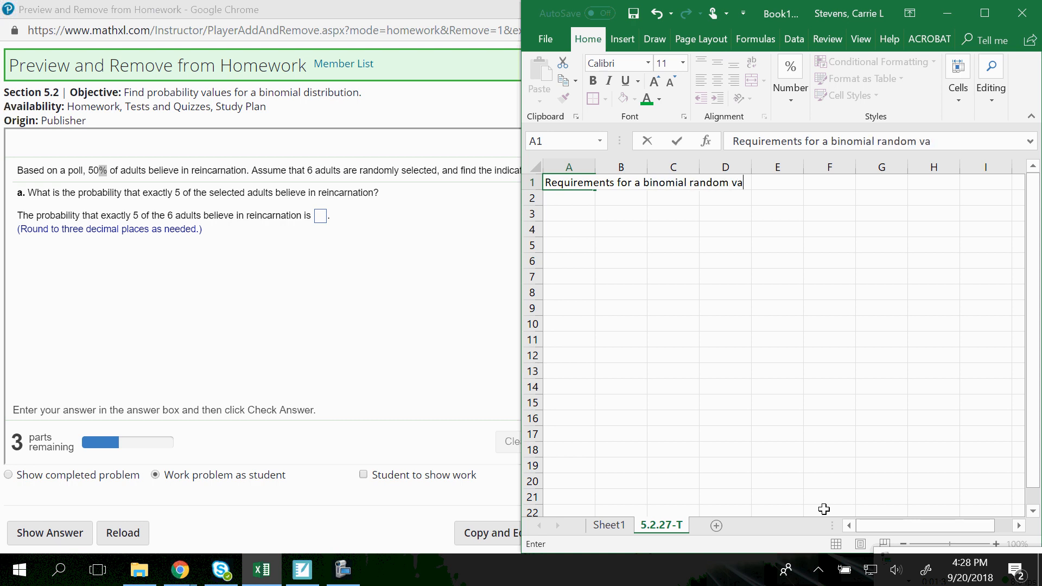
{"action": "key", "text": "BackSpace"}
{"action": "key", "text": "BackSpace"}
{"action": "type", "text": "le ( wh"}
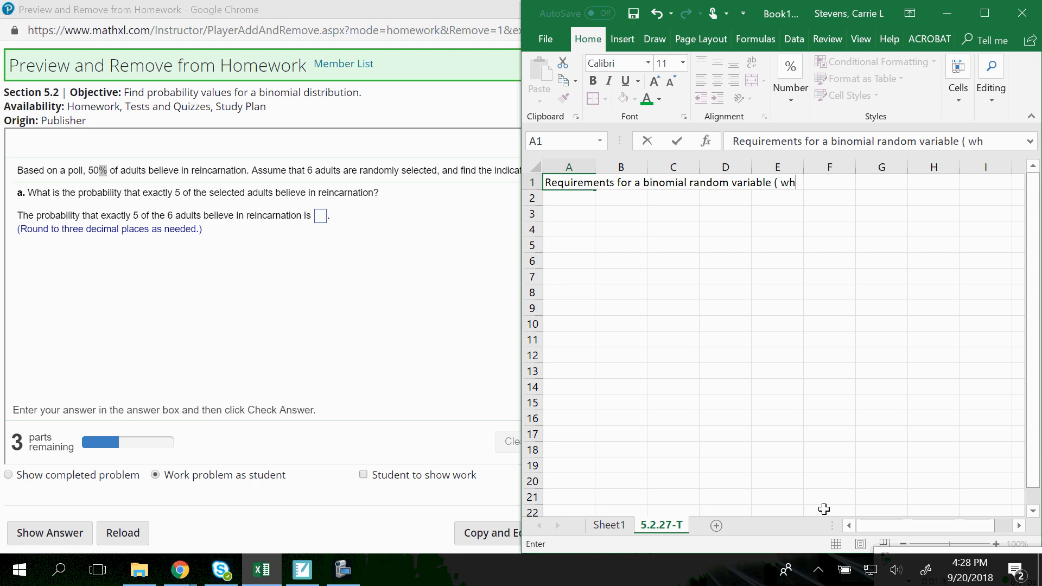
{"action": "key", "text": "BackSpace"}
{"action": "key", "text": "BackSpace"}
{"action": "key", "text": "BackSpace"}
{"action": "type", "text": "were x count"}
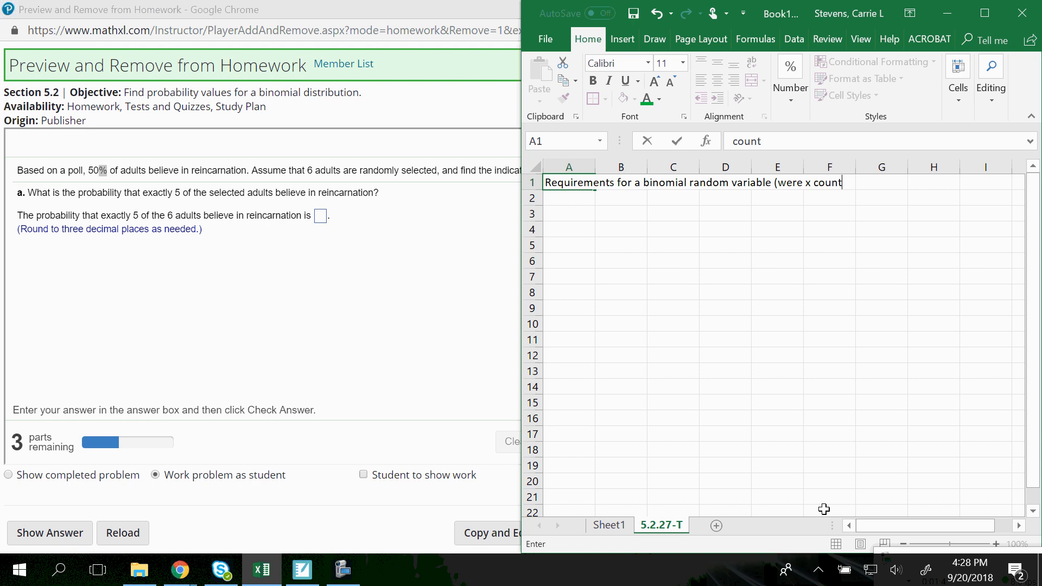
{"action": "type", "text": "s successsse"}
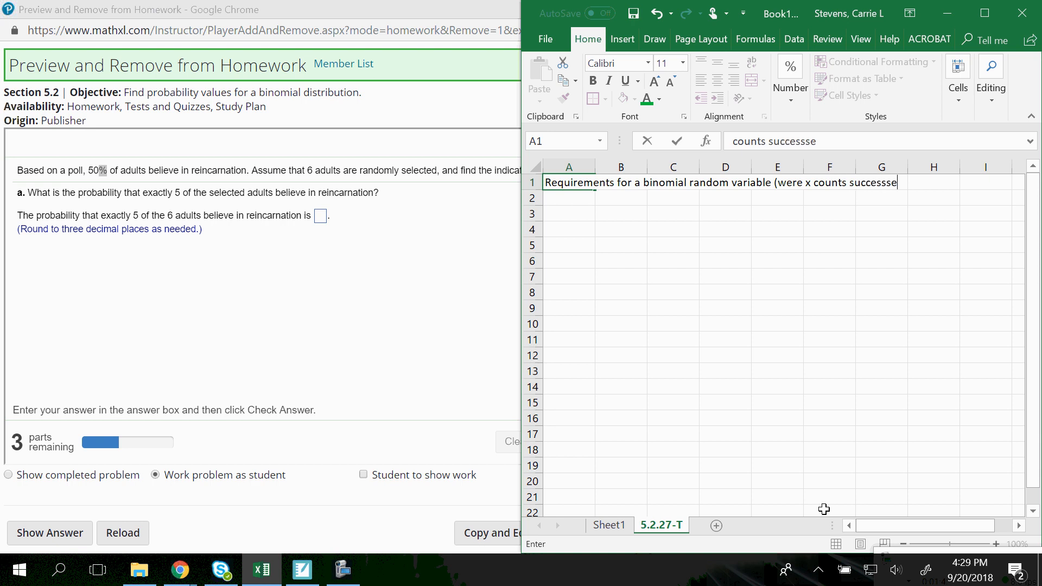
{"action": "key", "text": "BackSpace"}
{"action": "key", "text": "BackSpace"}
{"action": "type", "text": "es):"}
{"action": "key", "text": "Return"}
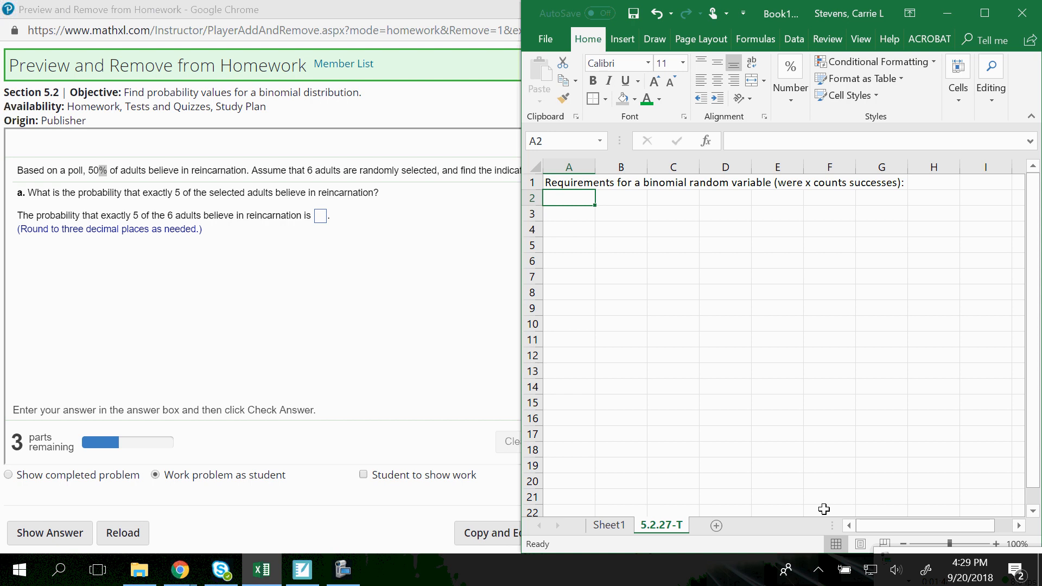
Step: Enter "1. Fixed n = 6" in cell A2 and begin cell A3 with "2."
{"action": "type", "text": "1. Fixedd"}
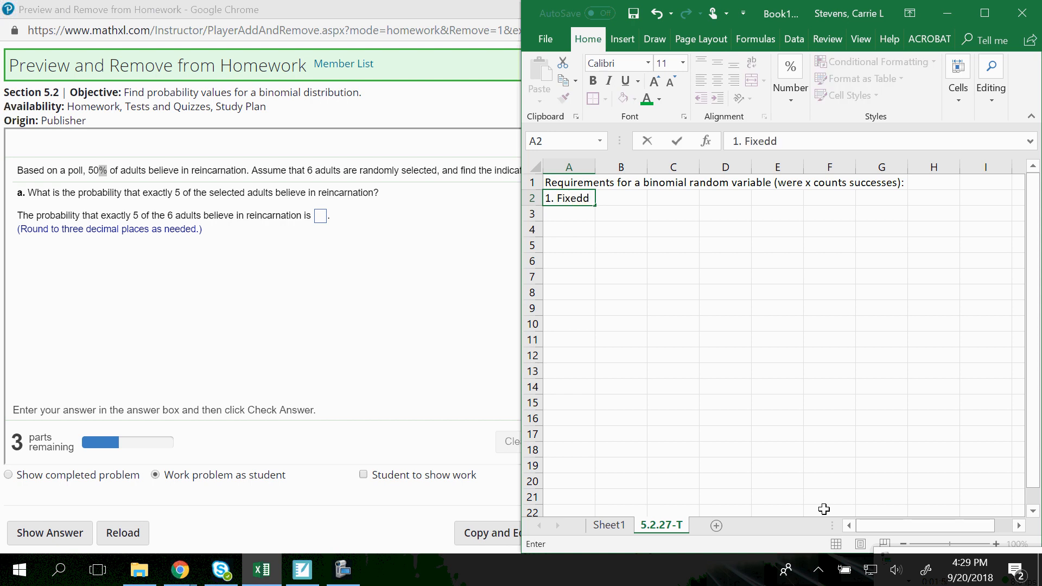
{"action": "key", "text": "BackSpace"}
{"action": "type", "text": "n ="}
{"action": "type", "text": "6"}
{"action": "key", "text": "Return"}
{"action": "type", "text": "."}
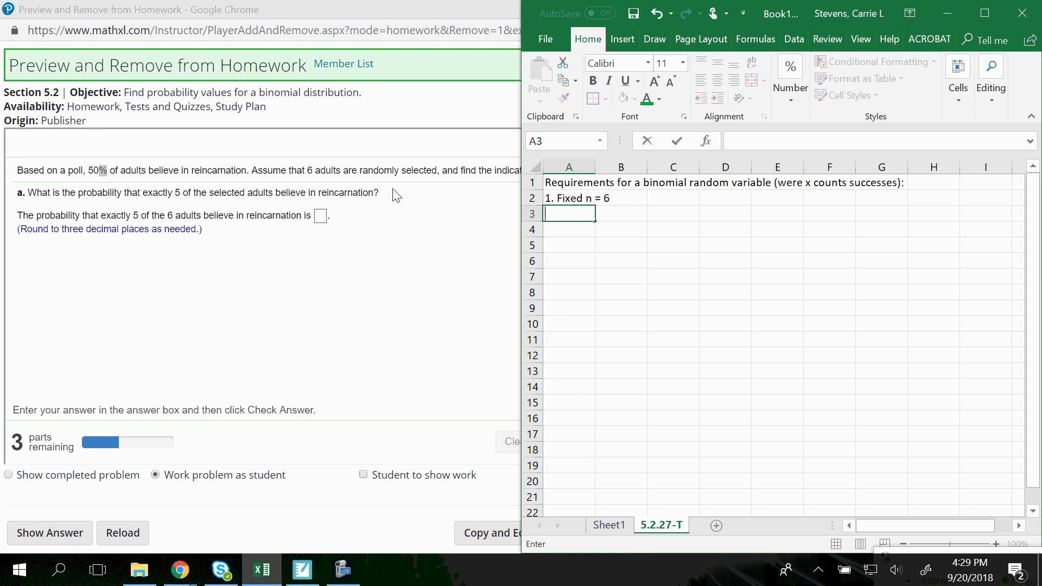
{"action": "type", "text": "2."}
Step: Switch to the homework browser window and resize it to sit at full height beside the Excel window
{"action": "left_click", "coordinate": [85, 170]}
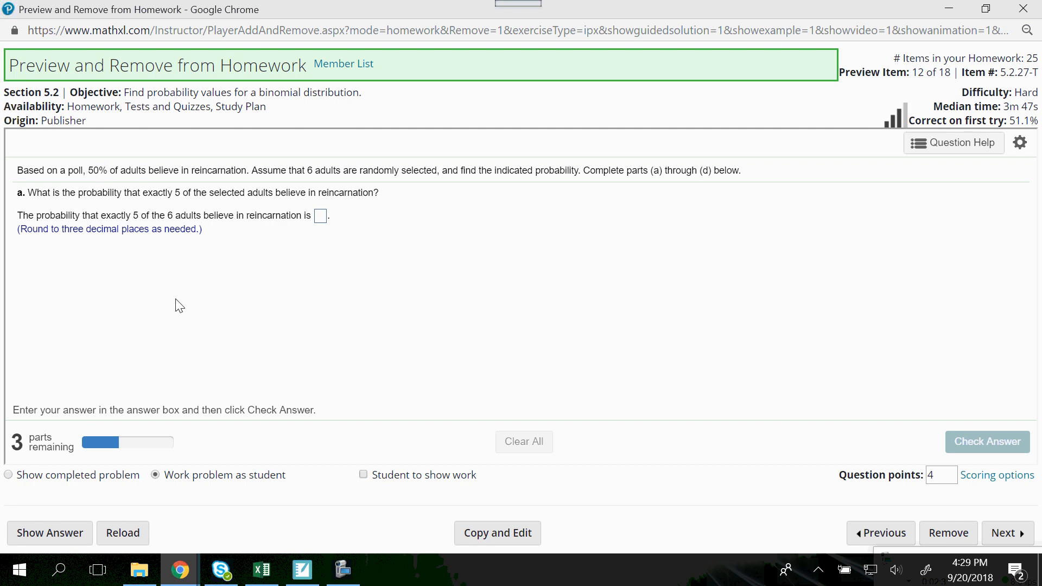
{"action": "left_click", "coordinate": [987, 9]}
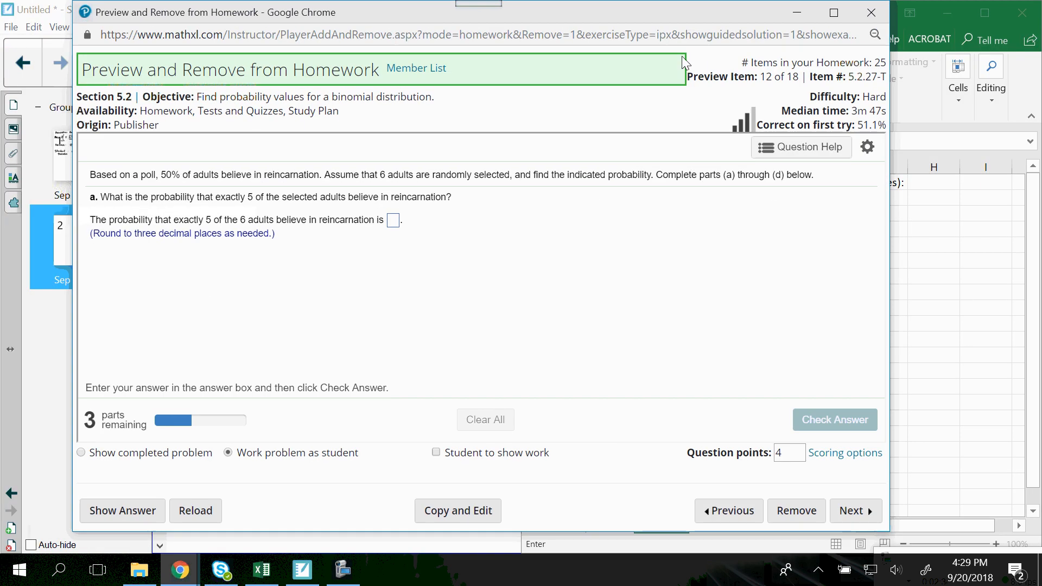
{"action": "left_click_drag", "start_coordinate": [597, 24], "coordinate": [2, 8]}
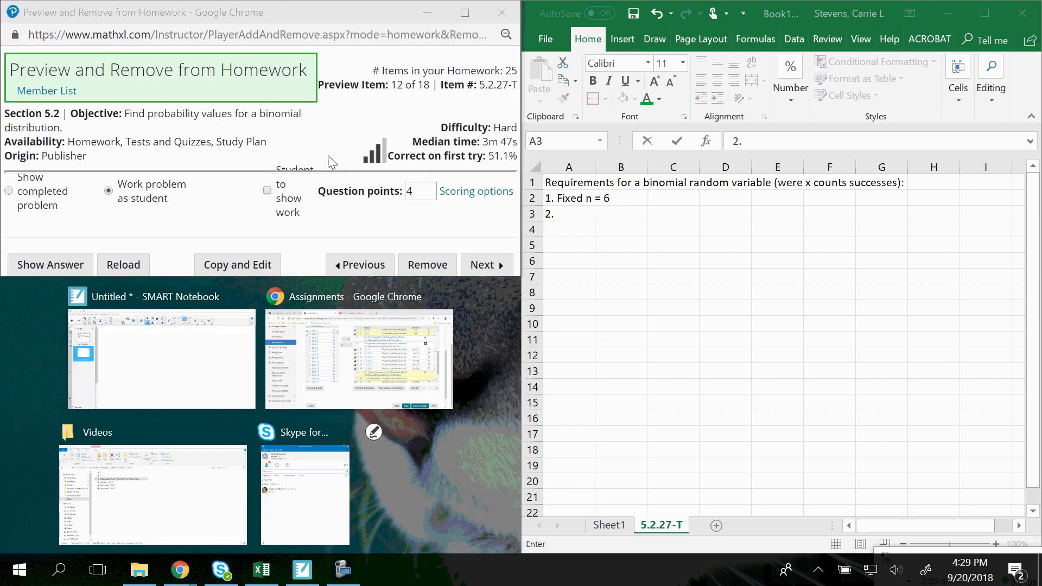
{"action": "left_click", "coordinate": [318, 143]}
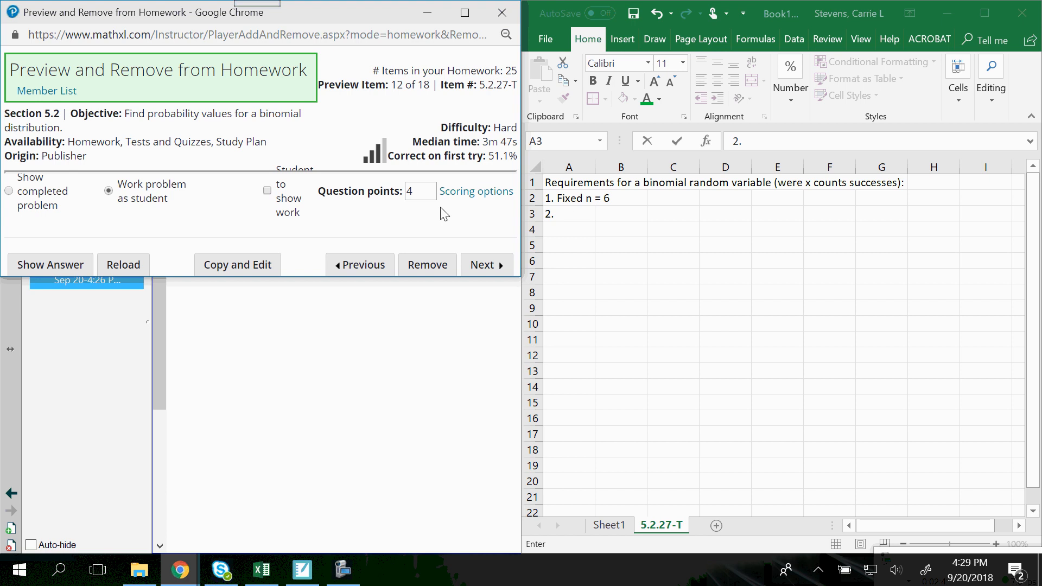
{"action": "left_click_drag", "start_coordinate": [301, 277], "coordinate": [268, 550]}
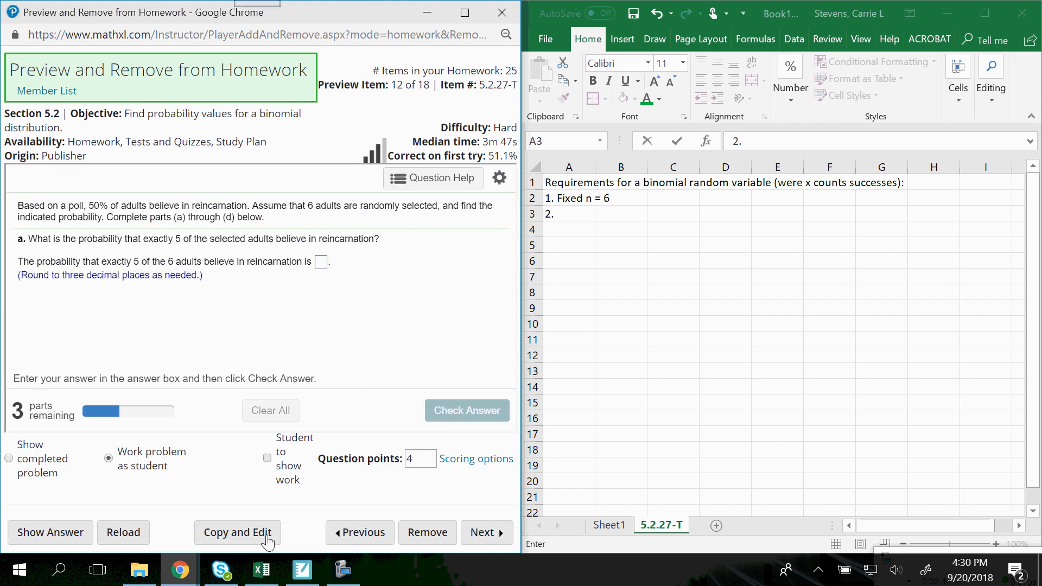
Step: Back in Excel, complete cell A3 to read "2. Only two outcomes per trial (yes or no)"
{"action": "left_click", "coordinate": [577, 215]}
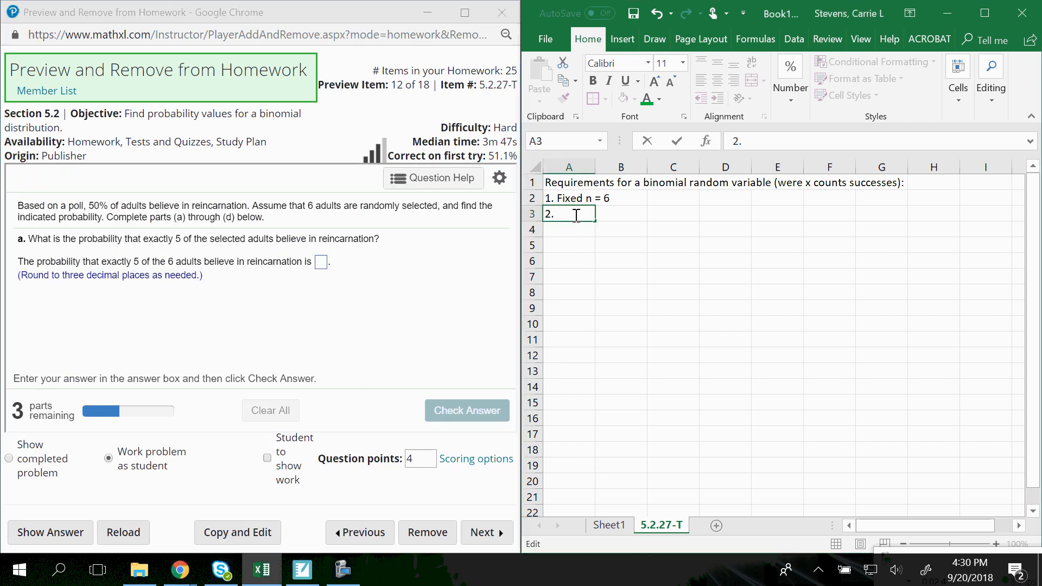
{"action": "type", "text": "Only two outcomes per "}
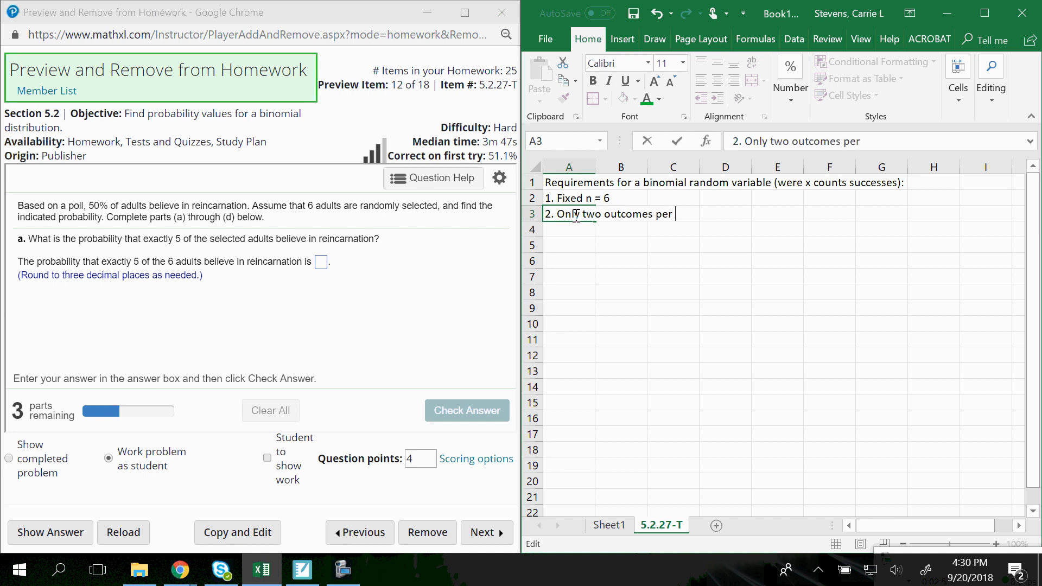
{"action": "type", "text": "trial (yes or no"}
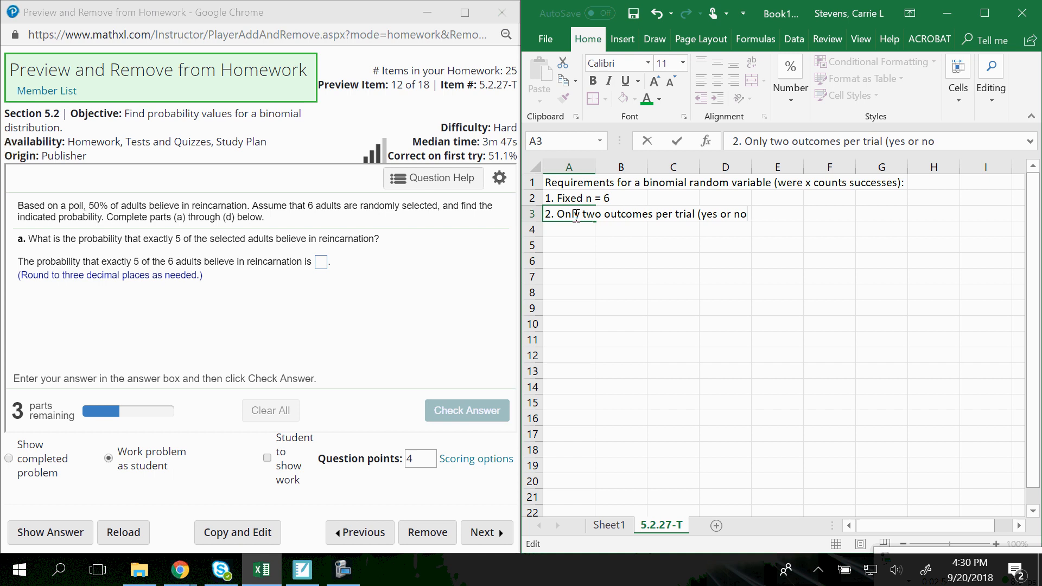
{"action": "type", "text": ")"}
{"action": "key", "text": "Return"}
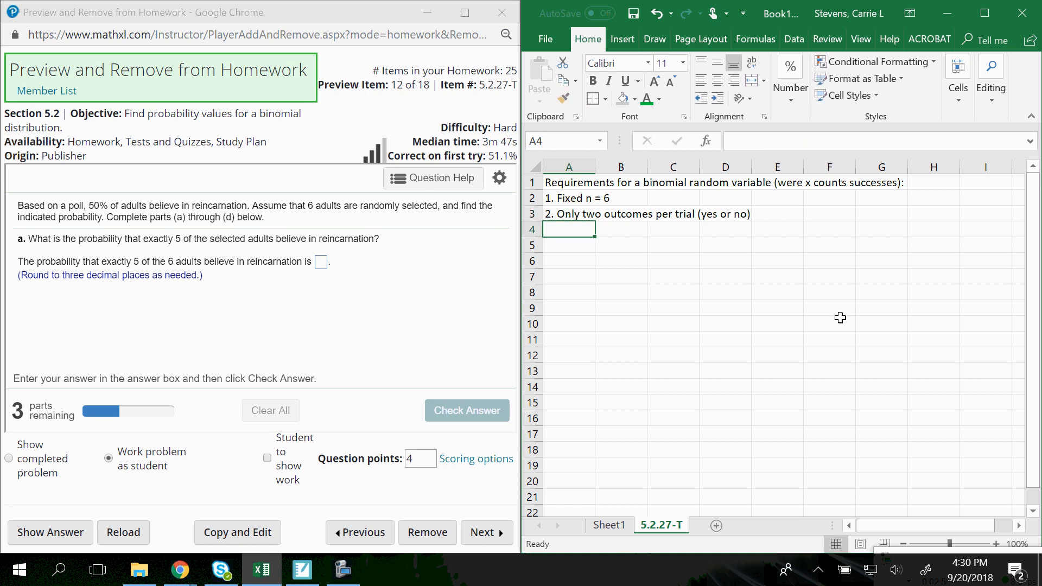
Step: Enter the third requirement, "3. Independent events (successive probabilities unaffected)", in cell A4
{"action": "type", "text": "3. Indpe"}
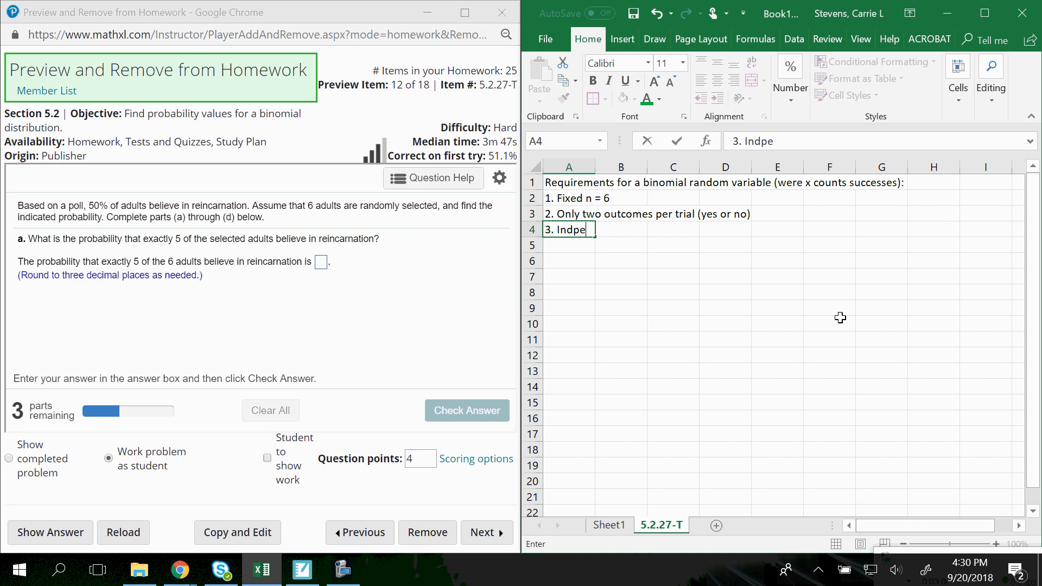
{"action": "key", "text": "BackSpace"}
{"action": "key", "text": "BackSpace"}
{"action": "type", "text": "ependent events ("}
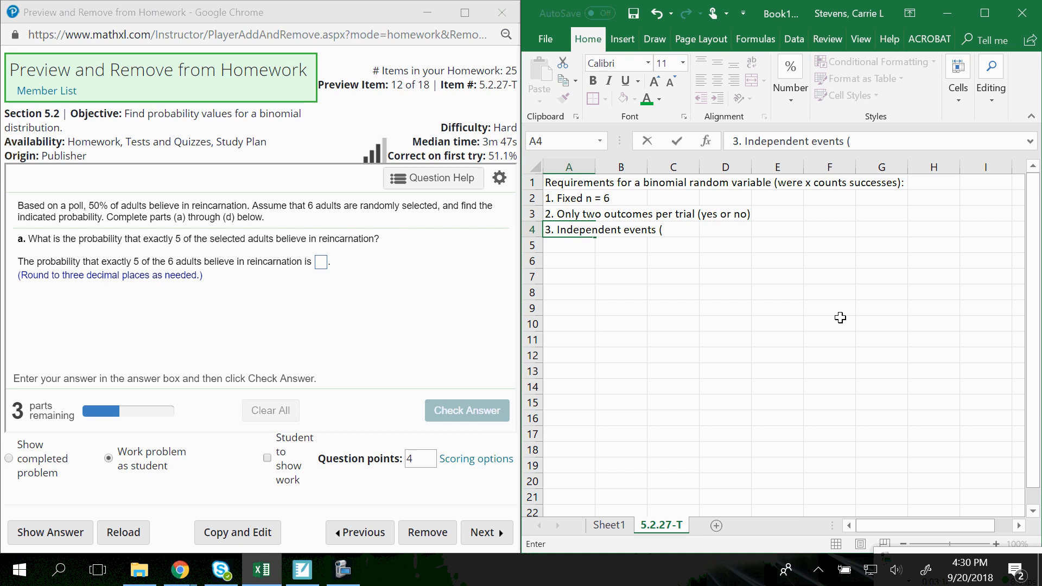
{"action": "key", "text": "BackSpace"}
{"action": "type", "text": "(successive probabil"}
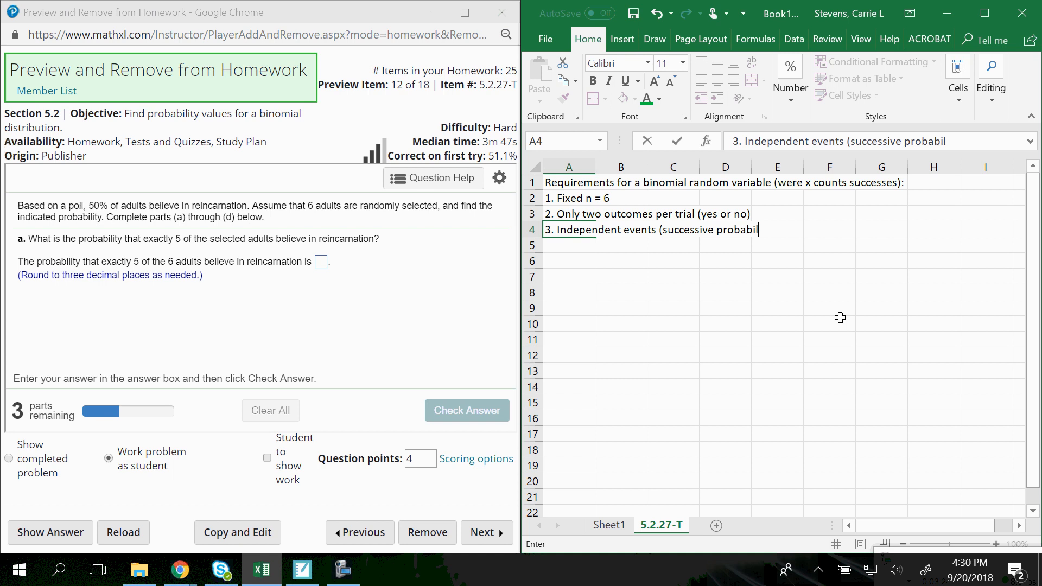
{"action": "type", "text": "ities unaffective"}
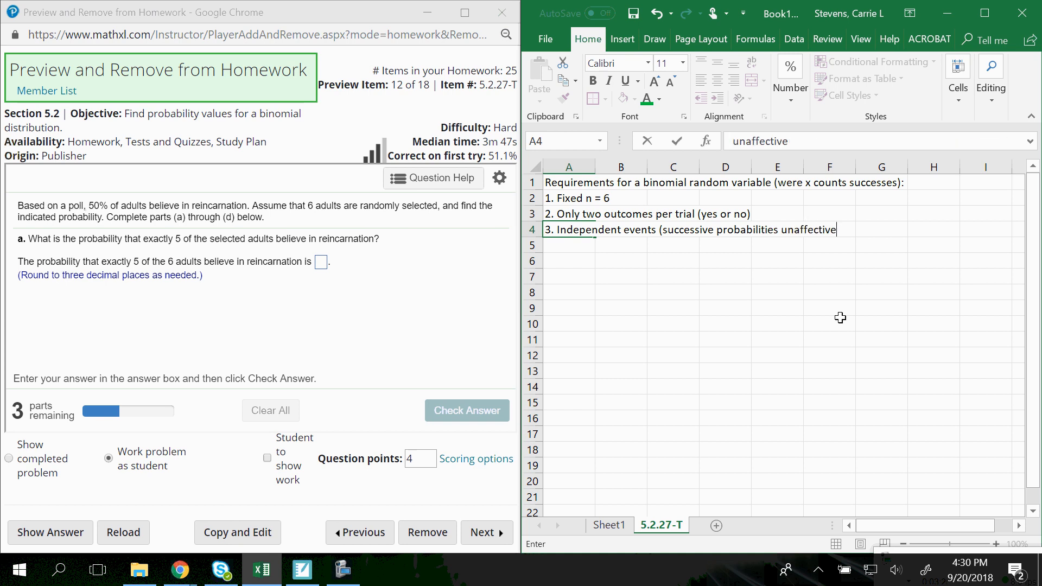
{"action": "key", "text": "BackSpace"}
{"action": "key", "text": "BackSpace"}
{"action": "key", "text": "BackSpace"}
{"action": "type", "text": "ed)"}
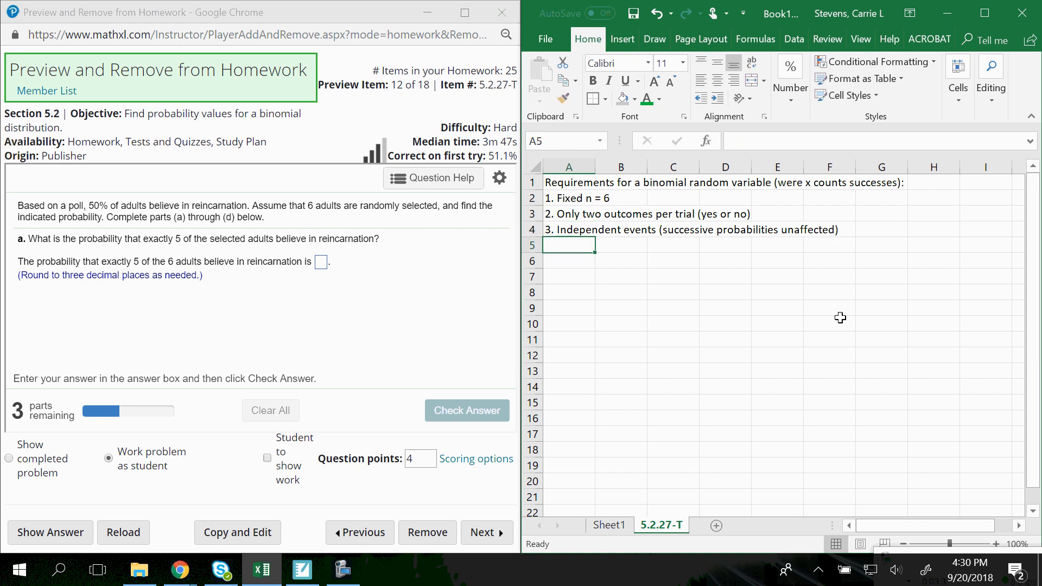
Step: Enter the fourth requirement, "4. Constant probability of success each trial (p = P(Yes) = .5)", in cell A5
{"action": "type", "text": "4. Constant"}
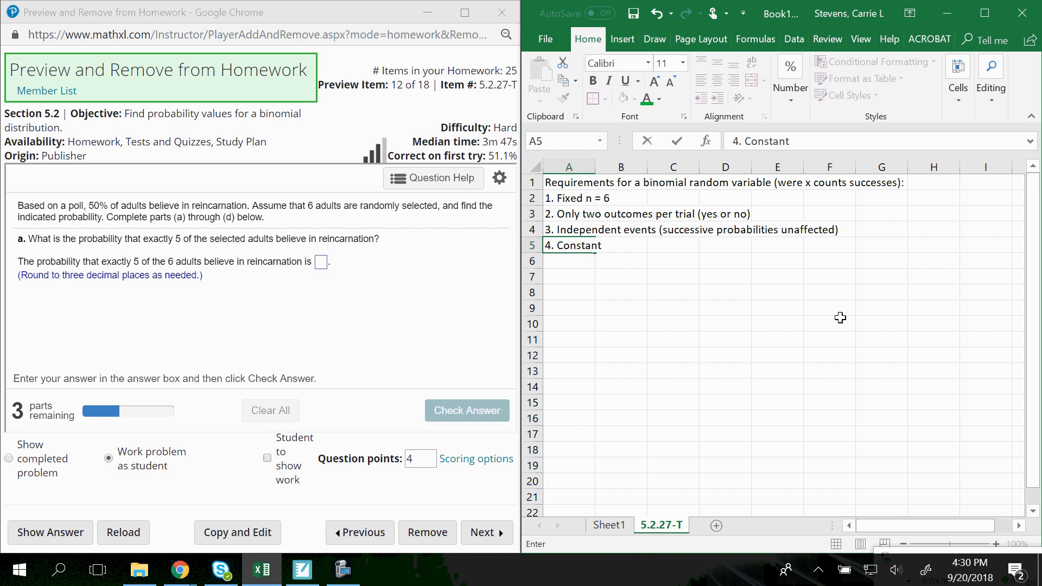
{"action": "type", "text": " probabili"}
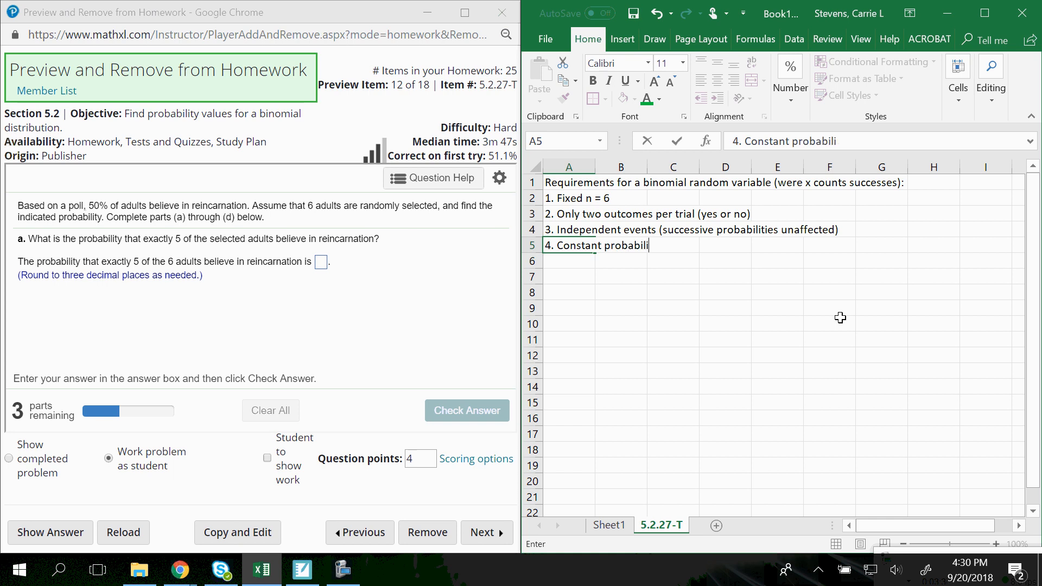
{"action": "type", "text": "ty of success e"}
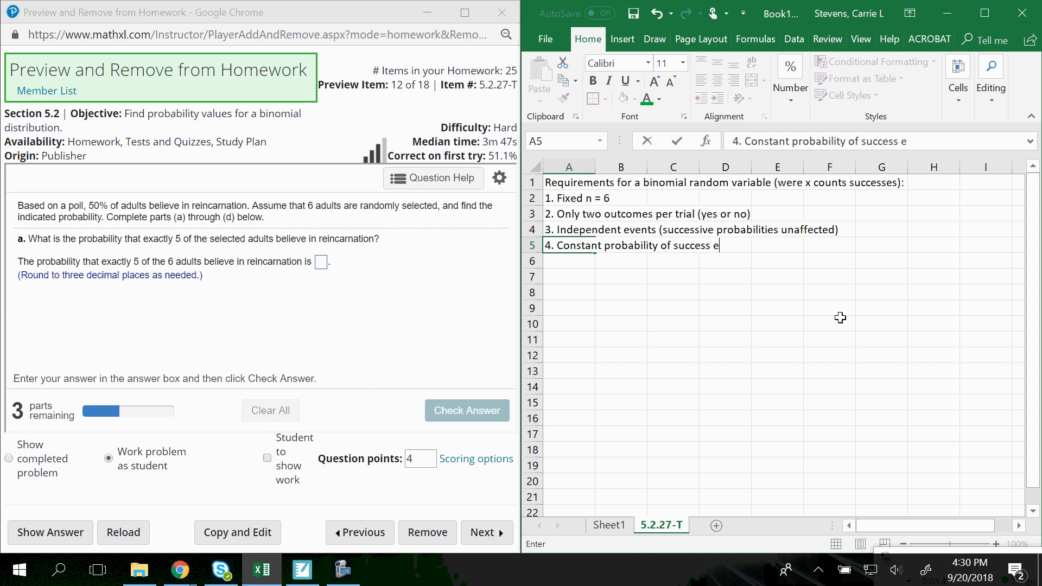
{"action": "type", "text": "ach trial (p"}
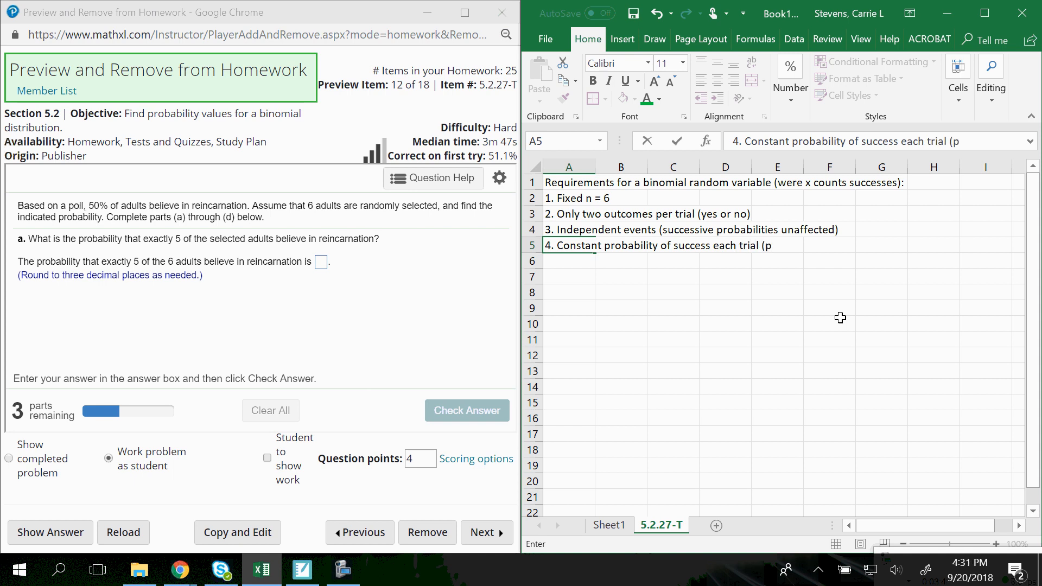
{"action": "type", "text": " = P(believe in r"}
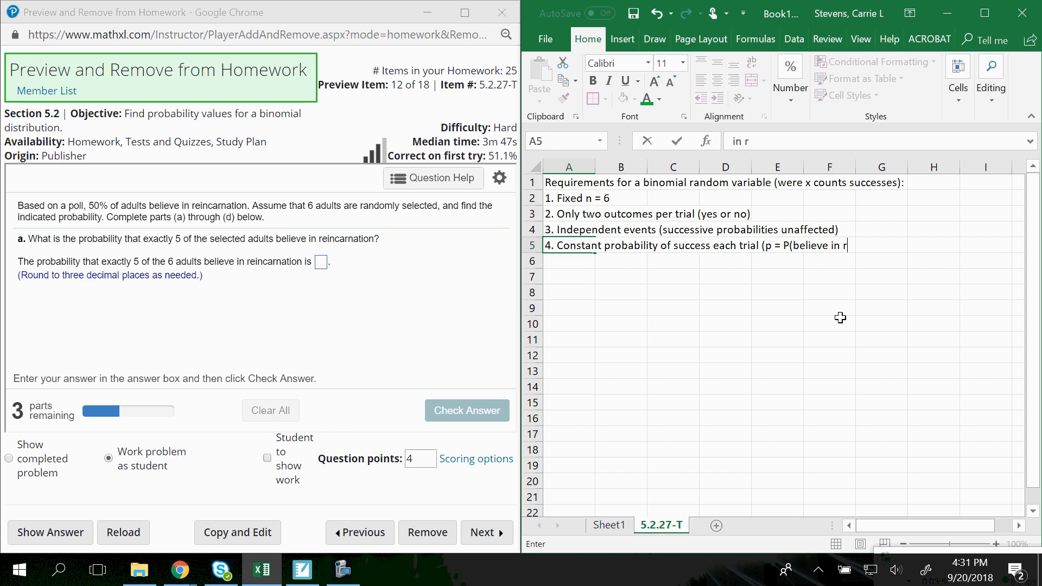
{"action": "key", "text": "BackSpace"}
{"action": "key", "text": "BackSpace"}
{"action": "key", "text": "BackSpace"}
{"action": "key", "text": "BackSpace"}
{"action": "key", "text": "BackSpace"}
{"action": "key", "text": "BackSpace"}
{"action": "key", "text": "BackSpace"}
{"action": "key", "text": "BackSpace"}
{"action": "key", "text": "BackSpace"}
{"action": "key", "text": "BackSpace"}
{"action": "key", "text": "BackSpace"}
{"action": "key", "text": "BackSpace"}
{"action": "key", "text": "BackSpace"}
{"action": "type", "text": "P"}
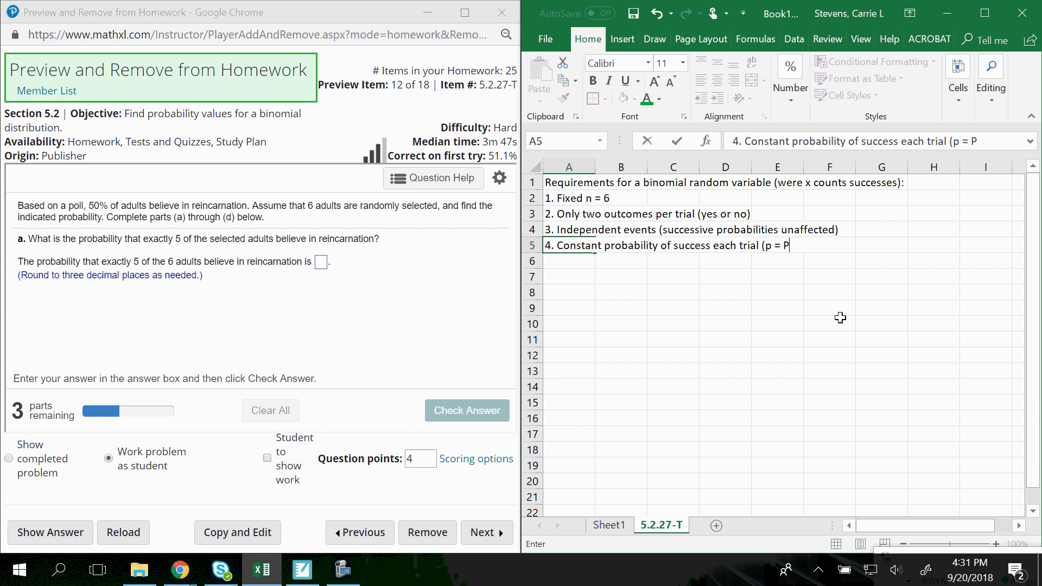
{"action": "type", "text": "(Yes) = .5"}
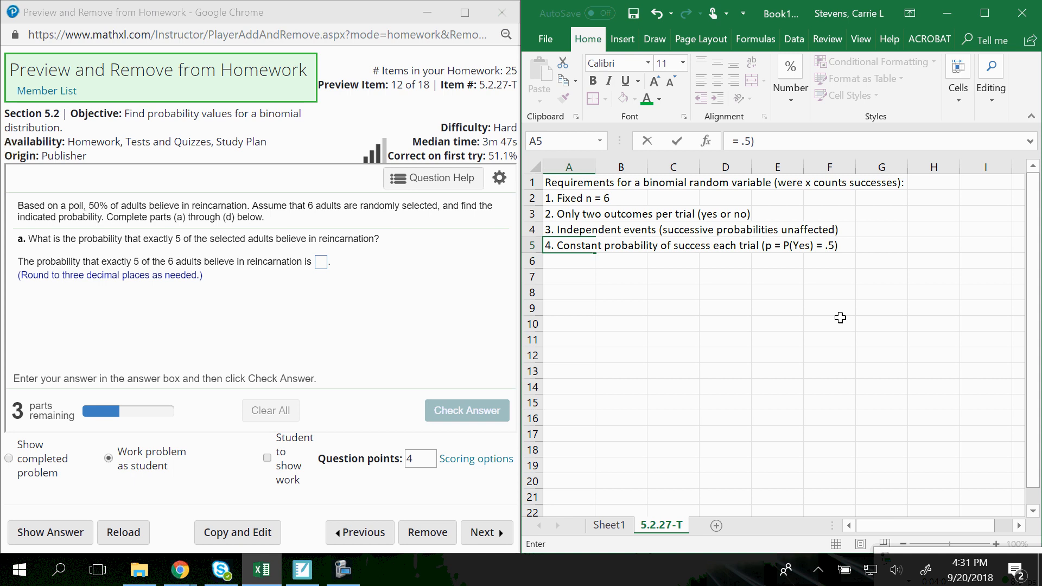
{"action": "key", "text": "Return"}
Step: Enter the column headings n, p and q in cells A7, B7 and C7
{"action": "key", "text": "Return"}
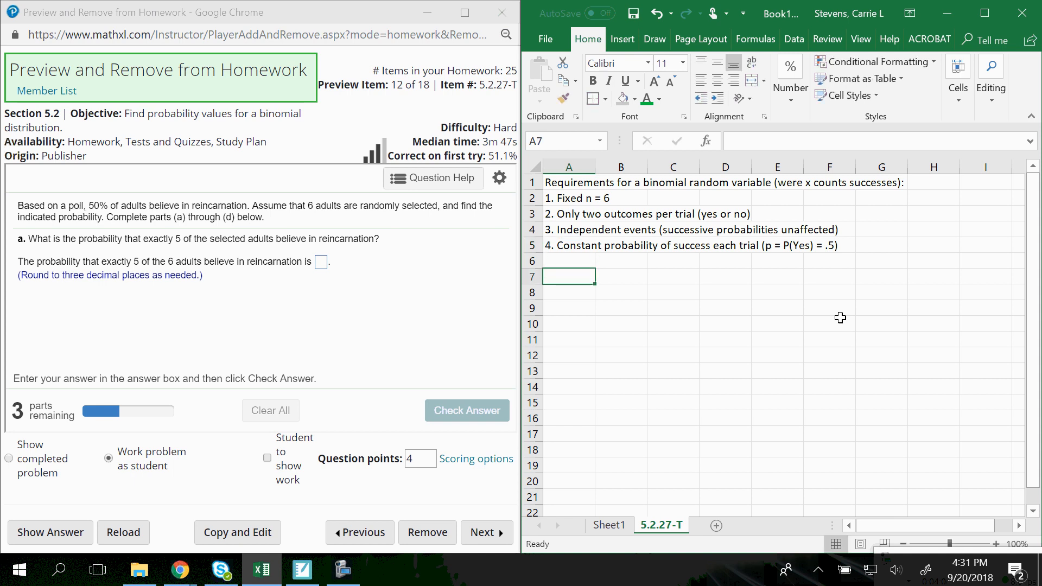
{"action": "type", "text": "n"}
{"action": "key", "text": "Tab"}
{"action": "type", "text": "p"}
{"action": "key", "text": "Tab"}
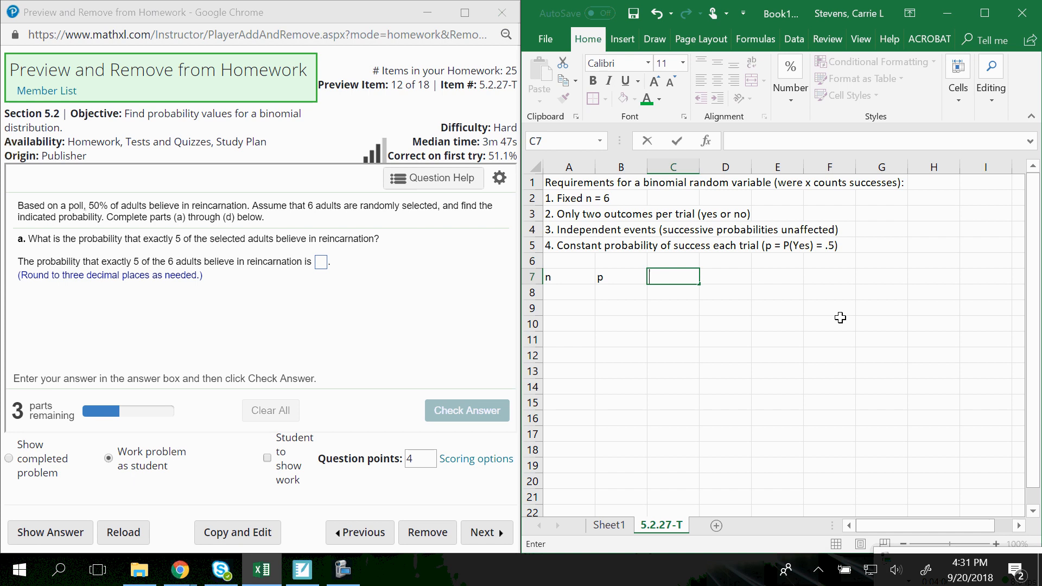
{"action": "left_click", "coordinate": [607, 275]}
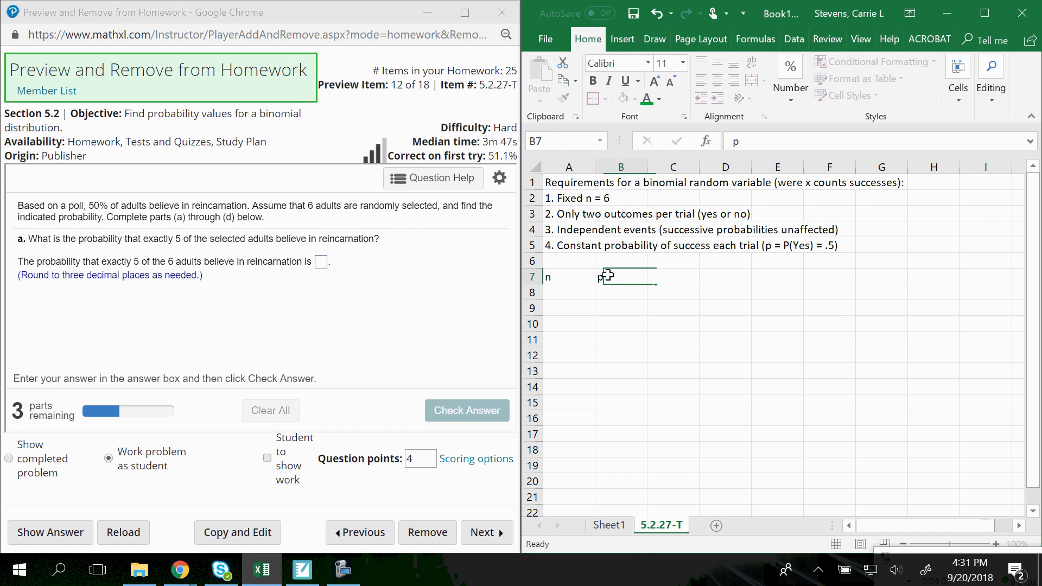
{"action": "left_click", "coordinate": [672, 279]}
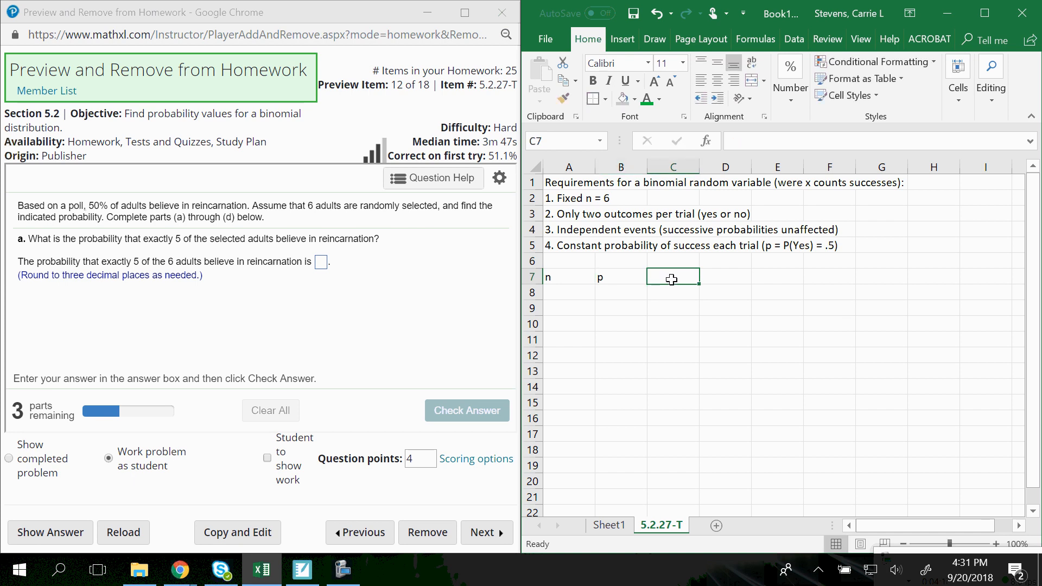
{"action": "type", "text": "q"}
{"action": "key", "text": "Return"}
Step: Move the p and q headings one column over to C7:D7 and enter the heading x in B7
{"action": "left_click_drag", "start_coordinate": [635, 278], "coordinate": [720, 292]}
{"action": "left_click", "coordinate": [619, 282]}
{"action": "type", "text": "x"}
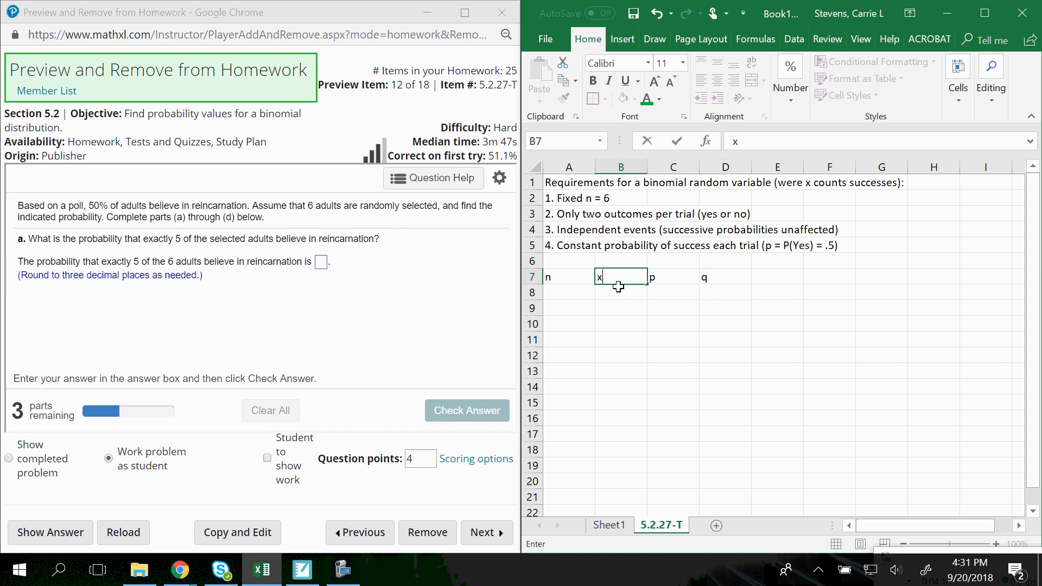
{"action": "key", "text": "Return"}
Step: Enter 6 under n in cell A8 and =.5 under p in cell C8
{"action": "key", "text": "Left"}
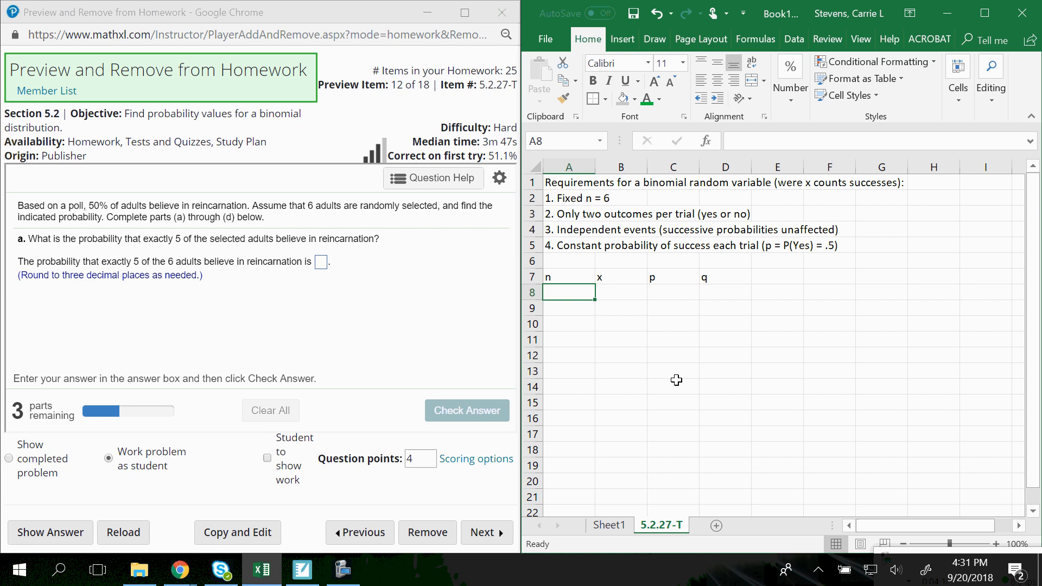
{"action": "type", "text": "6"}
{"action": "key", "text": "Tab"}
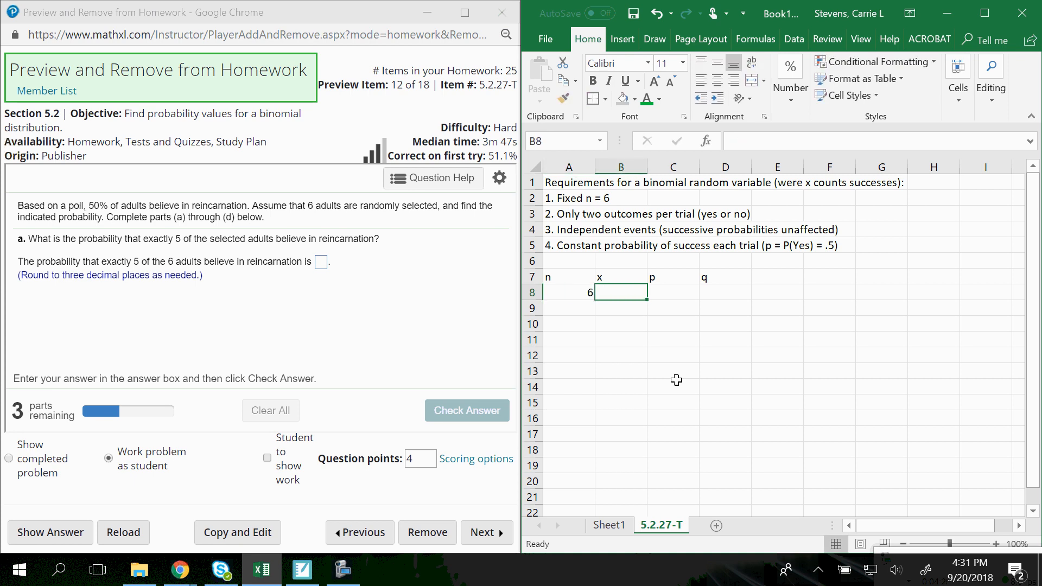
{"action": "left_click", "coordinate": [676, 296]}
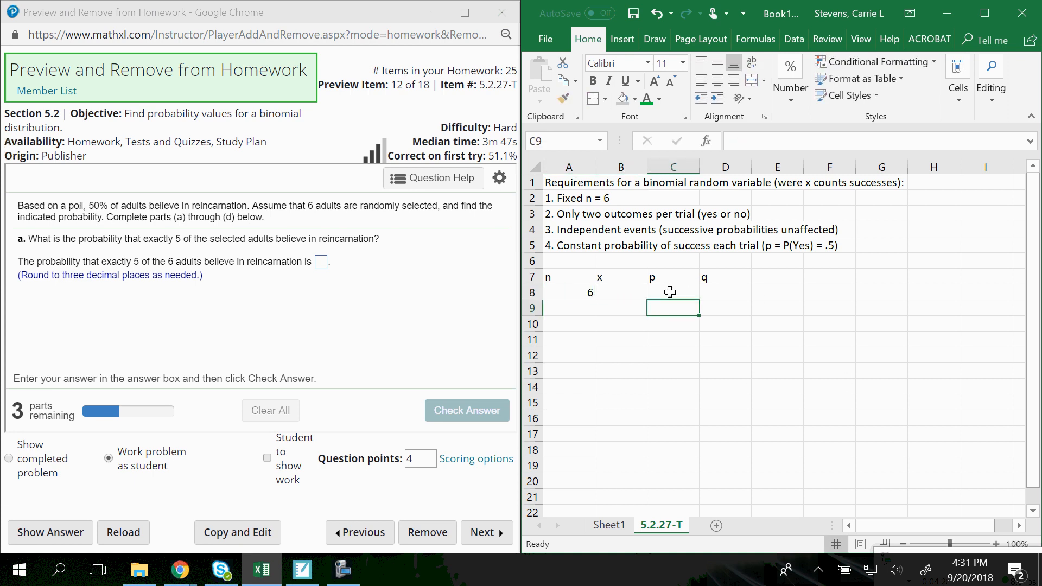
{"action": "type", "text": "=.5"}
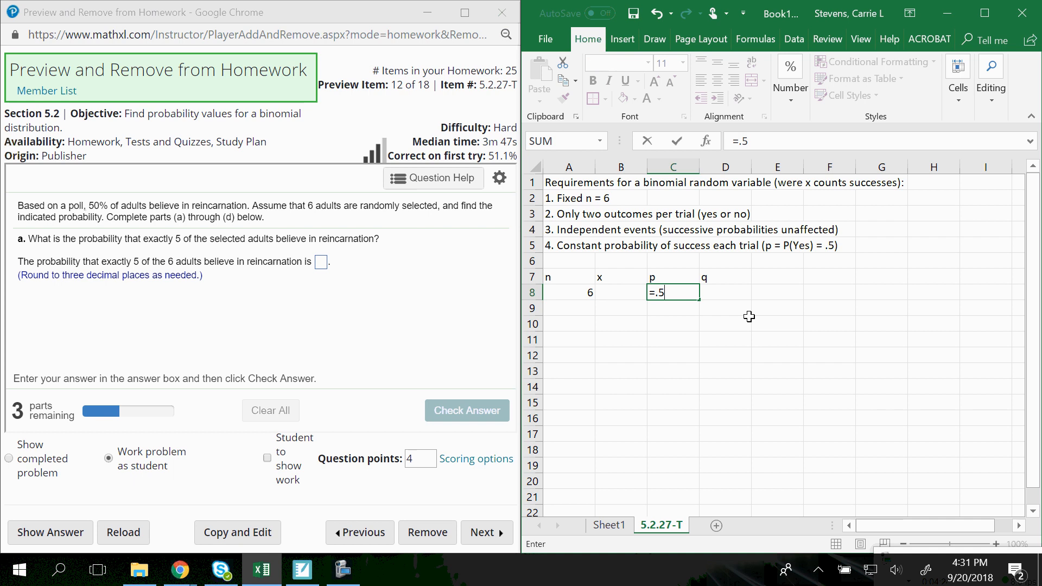
{"action": "key", "text": "Return"}
Step: Calculate q in cell D8 with the formula =1-C8
{"action": "left_click", "coordinate": [744, 298]}
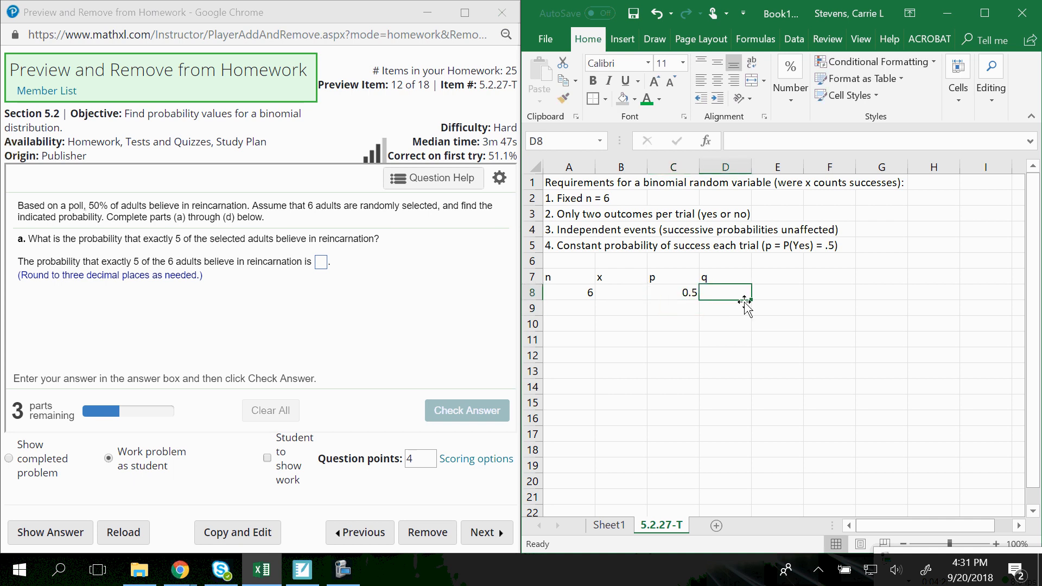
{"action": "type", "text": "="}
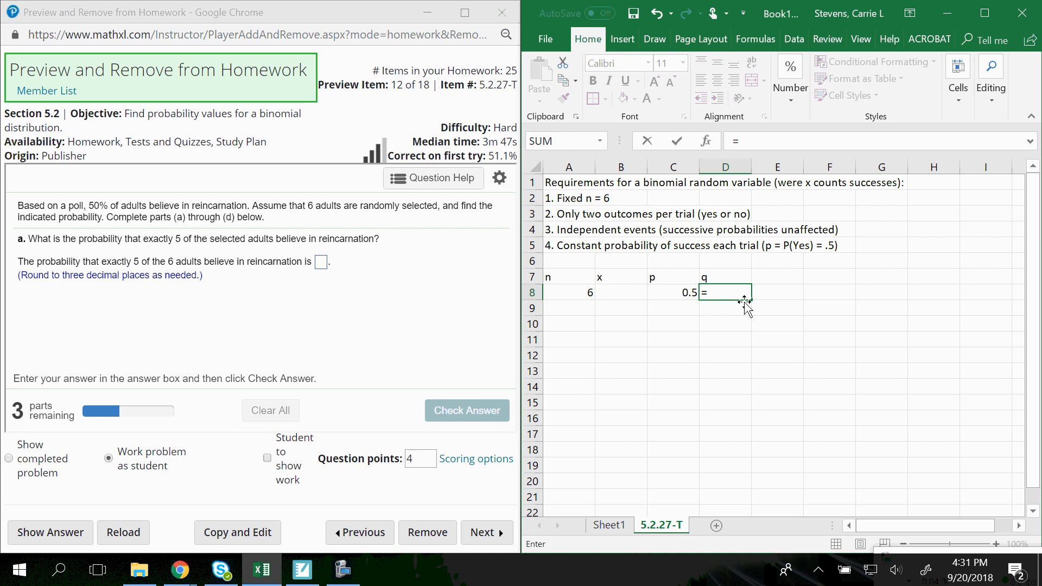
{"action": "type", "text": "1-"}
{"action": "left_click", "coordinate": [690, 294]}
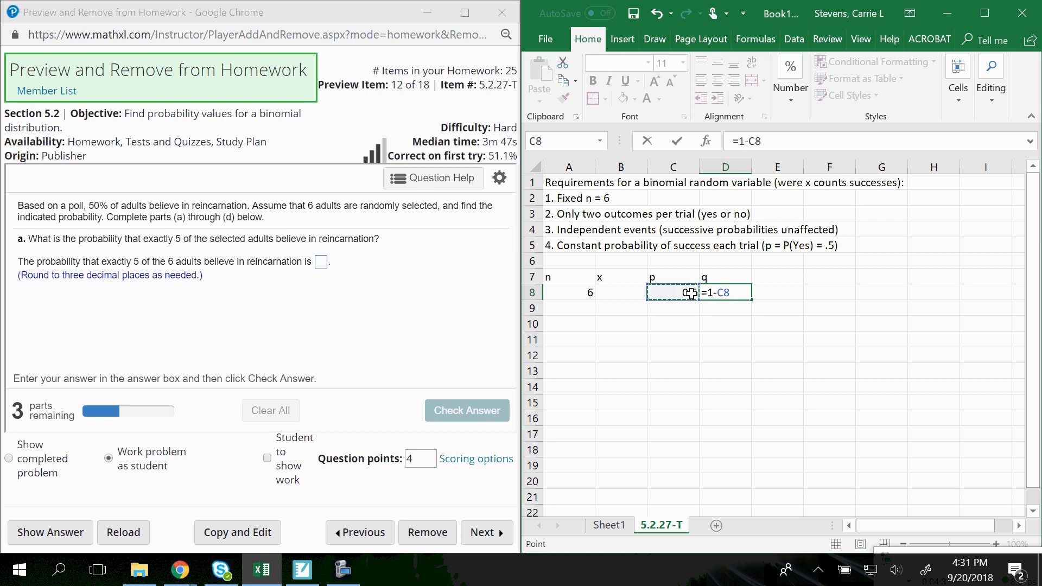
{"action": "key", "text": "Return"}
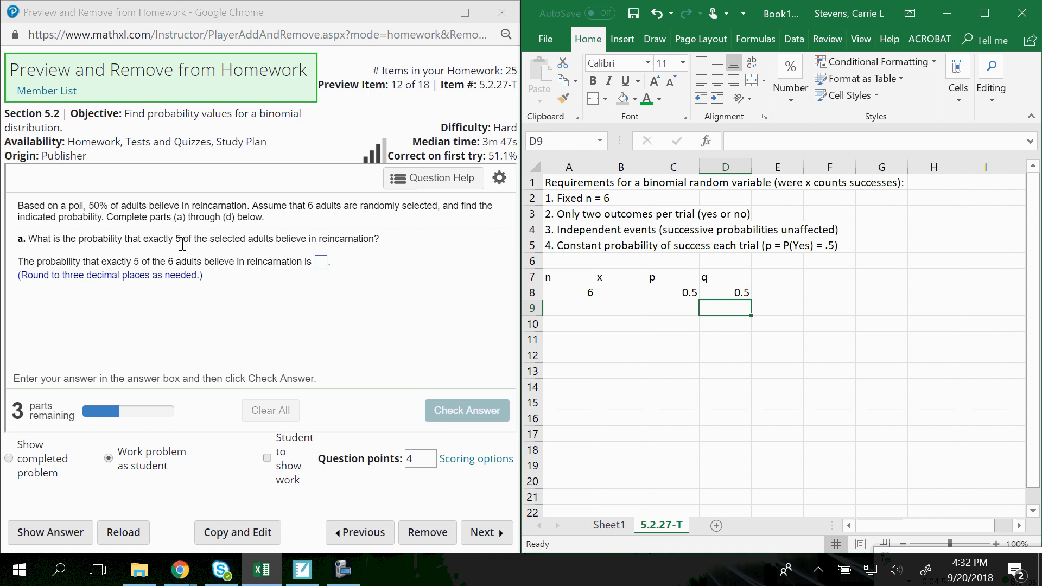
Step: Highlight "exactly" in the homework question of part a, and enter 5 under x in cell B8 of the Excel sheet
{"action": "left_click_drag", "start_coordinate": [141, 239], "coordinate": [182, 240]}
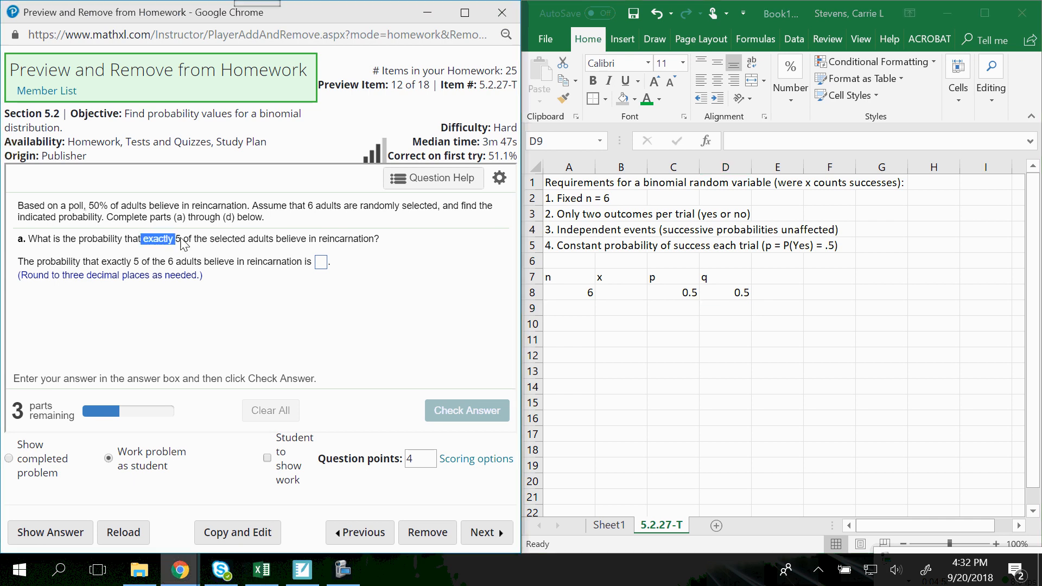
{"action": "left_click", "coordinate": [631, 295]}
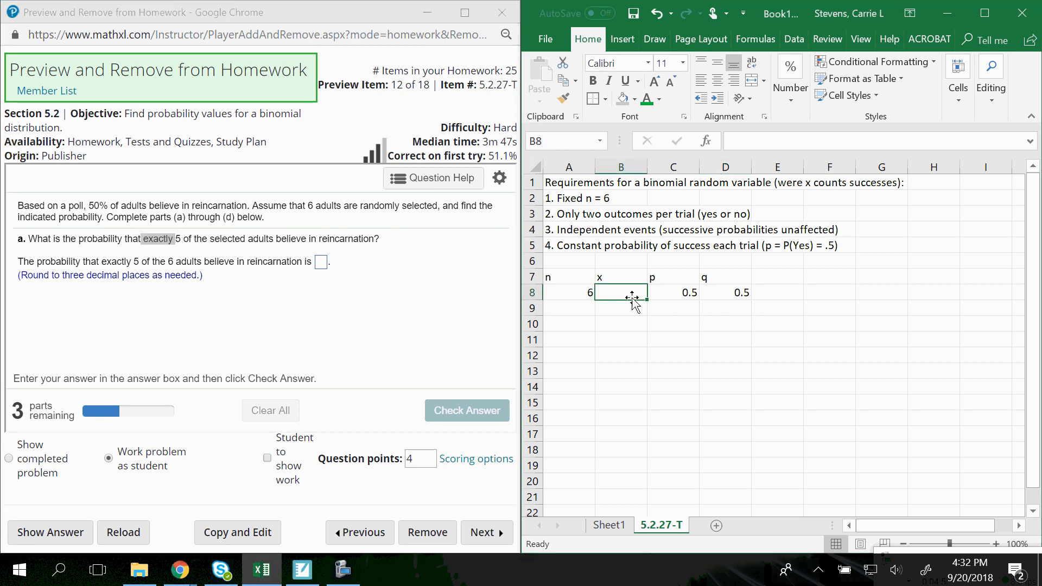
{"action": "type", "text": "5"}
{"action": "key", "text": "Return"}
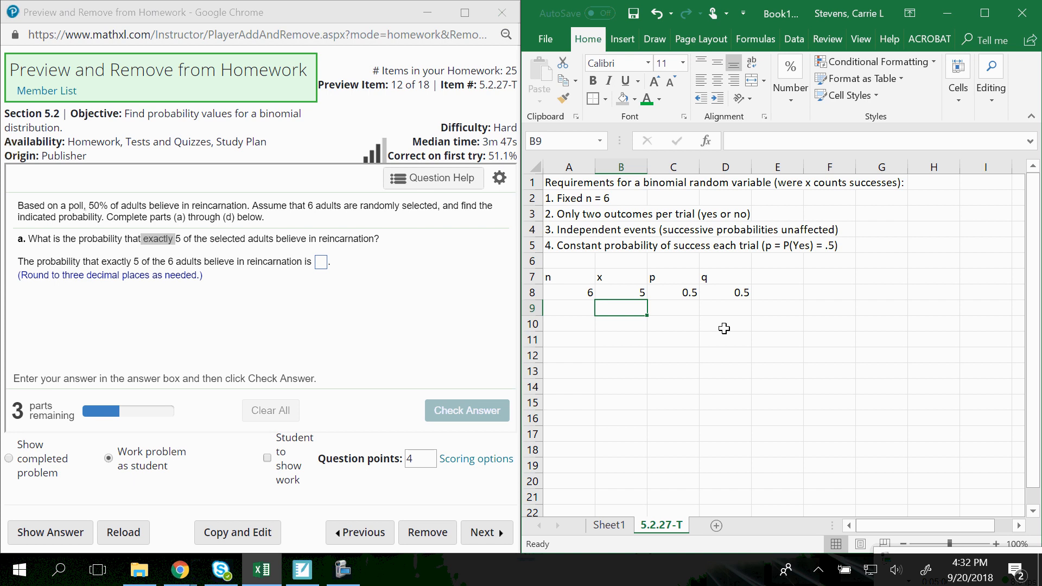
Step: Label cell A10 as P(X=5)
{"action": "left_click", "coordinate": [577, 326]}
{"action": "type", "text": "P"}
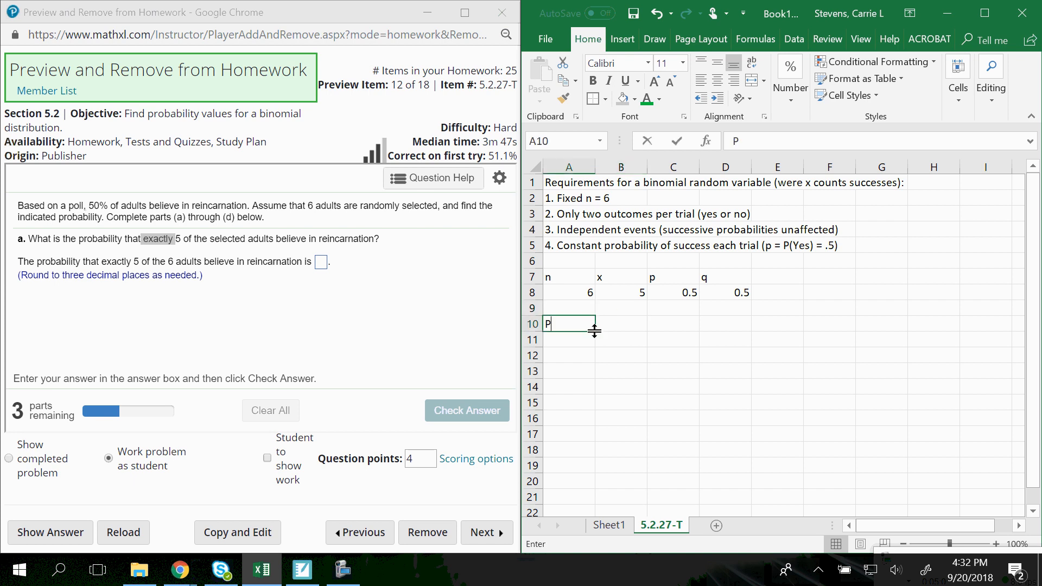
{"action": "type", "text": "(X"}
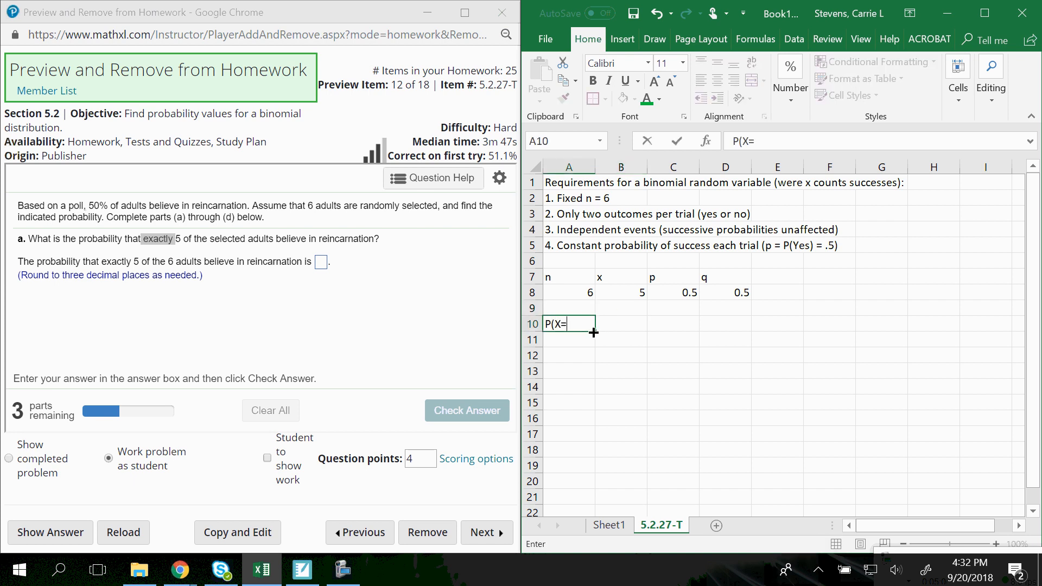
{"action": "type", "text": "=5)"}
{"action": "key", "text": "Tab"}
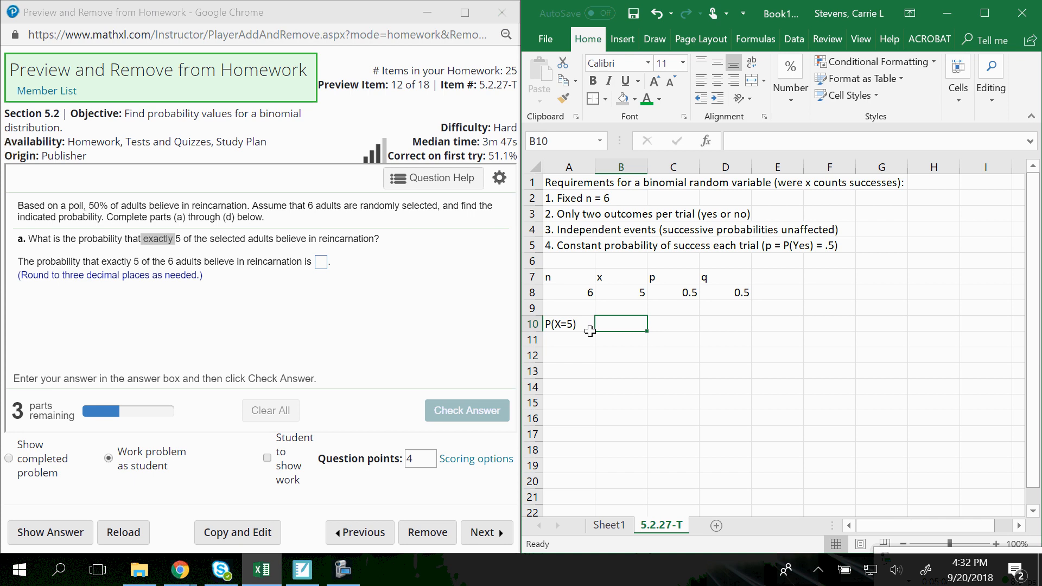
Step: Calculate P(X=5) in cell B10 with the formula =BINOM.DIST(B8,A8,C8,0)
{"action": "type", "text": "=b"}
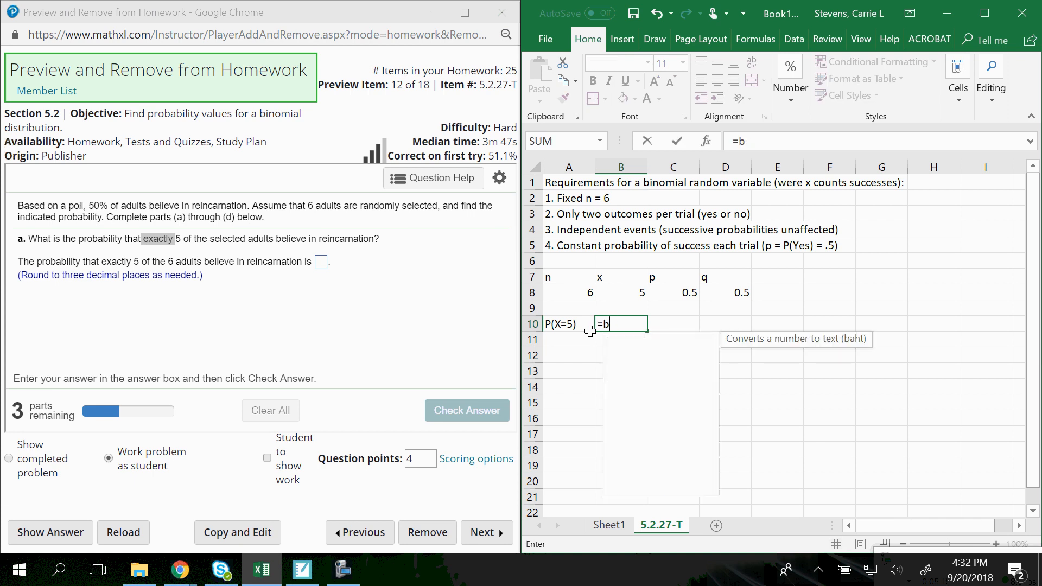
{"action": "type", "text": "inom.dist"}
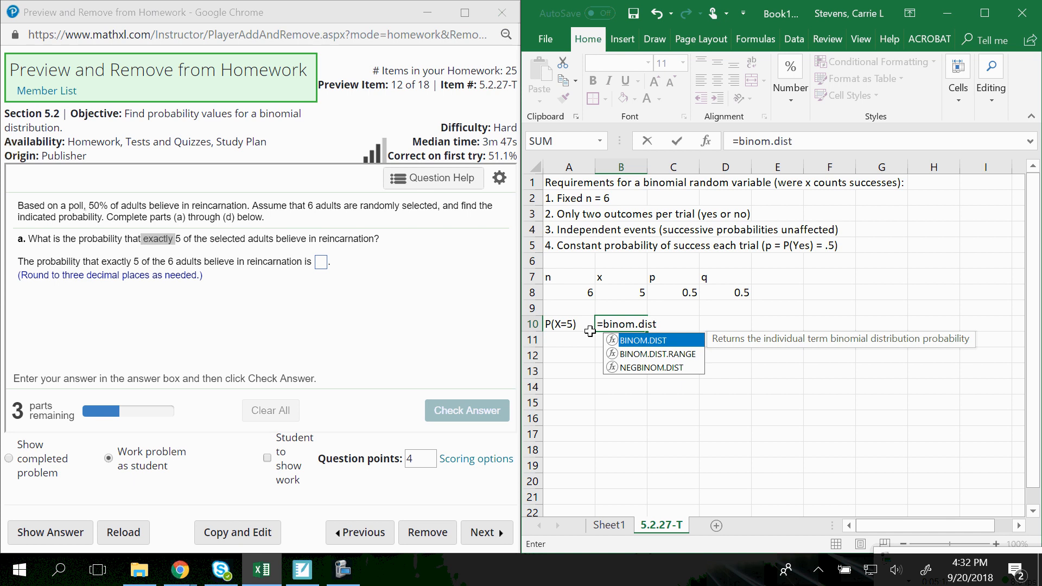
{"action": "type", "text": "("}
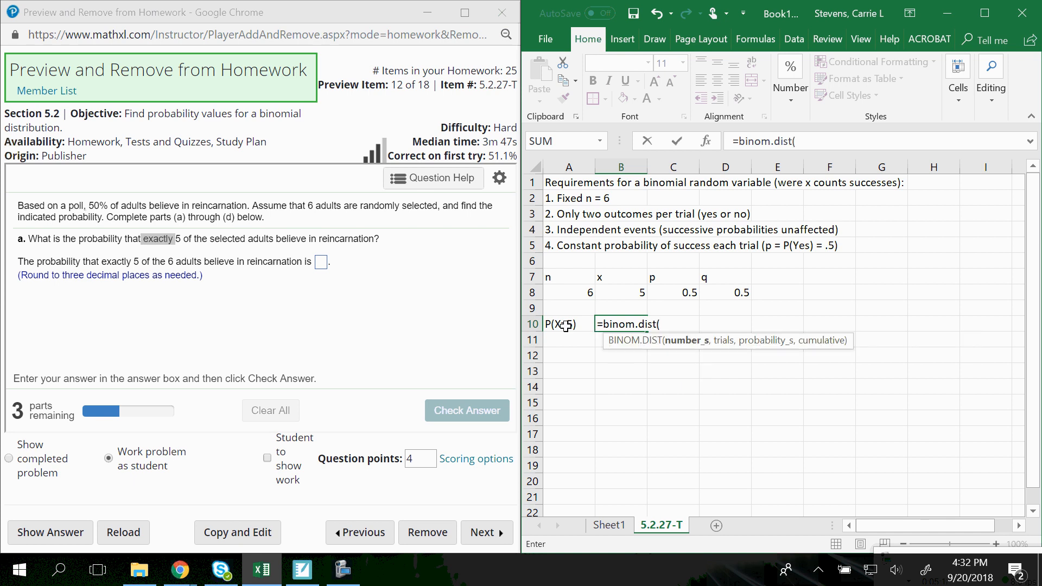
{"action": "left_click", "coordinate": [604, 289]}
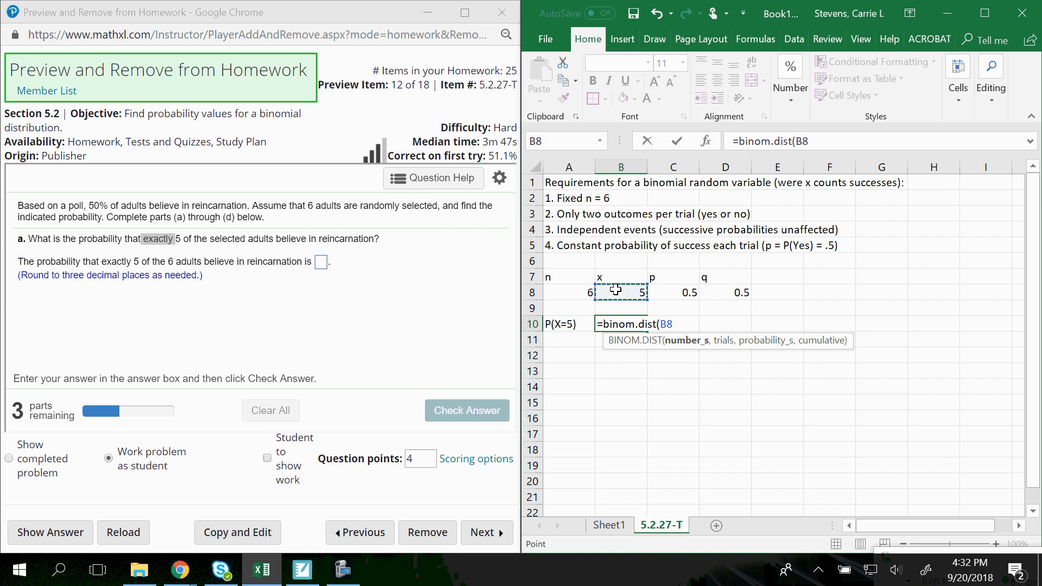
{"action": "type", "text": ","}
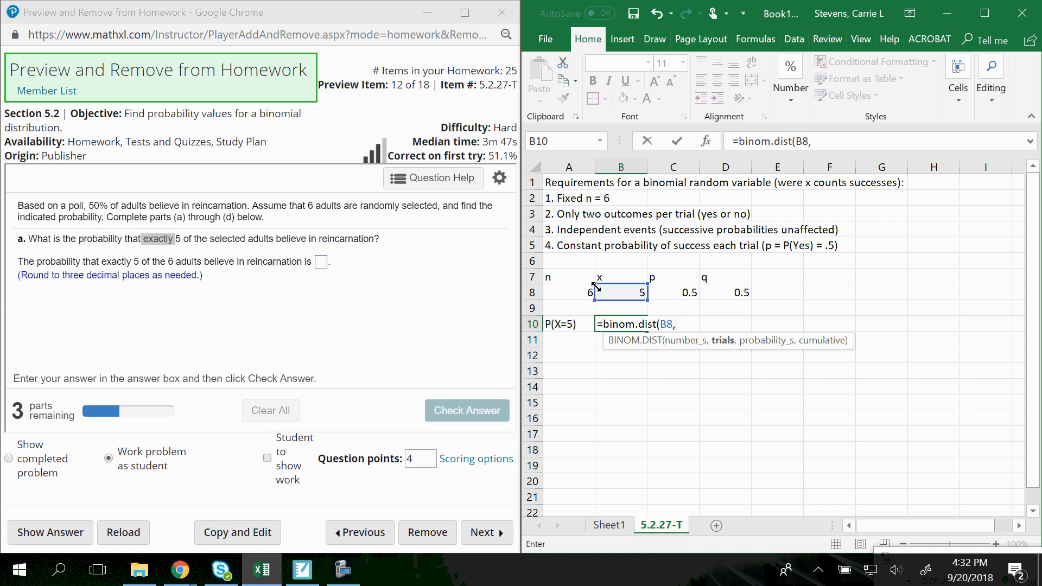
{"action": "left_click", "coordinate": [557, 295]}
{"action": "type", "text": ","}
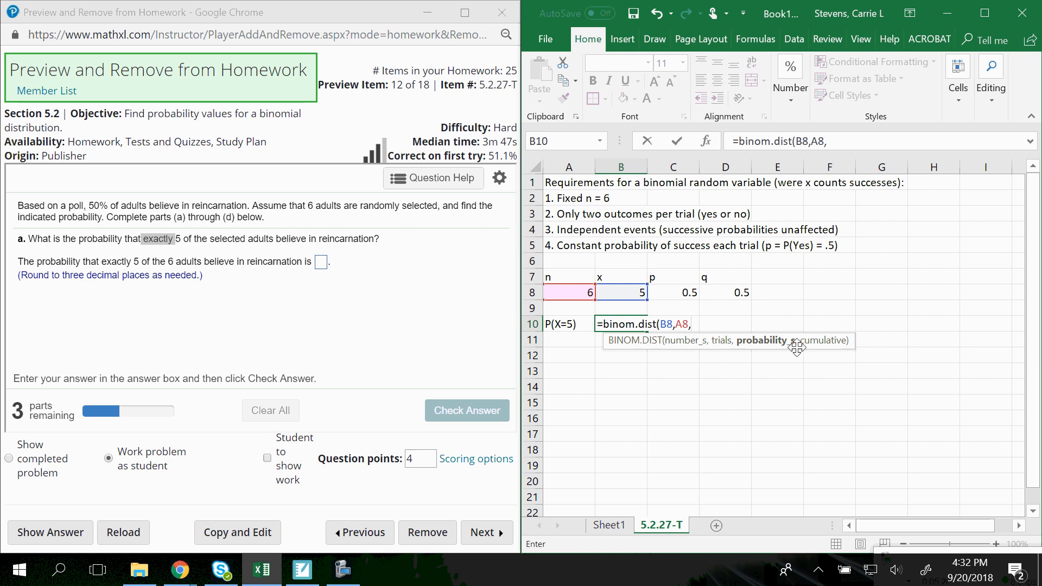
{"action": "left_click", "coordinate": [685, 293]}
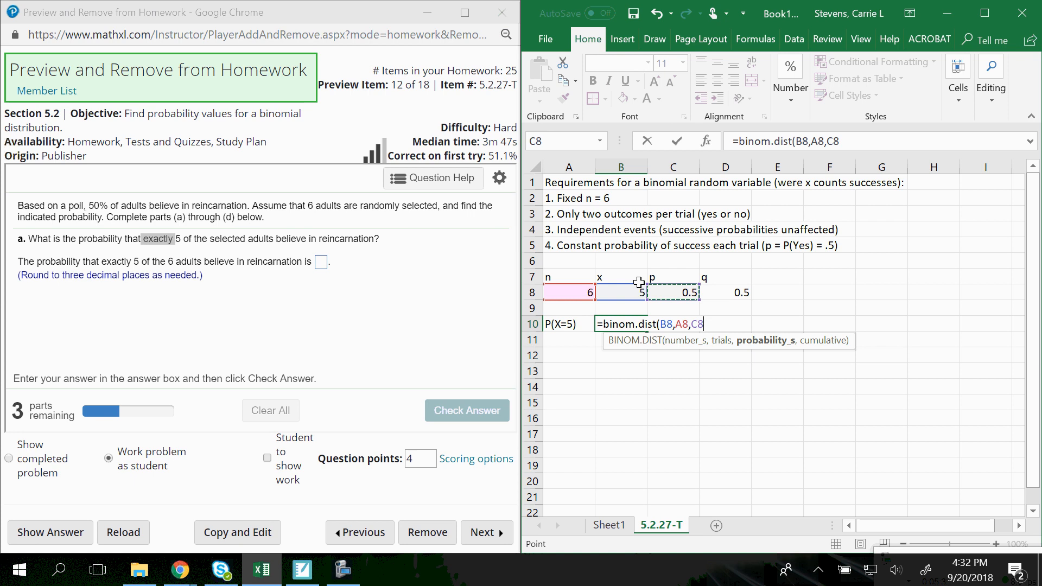
{"action": "type", "text": ","}
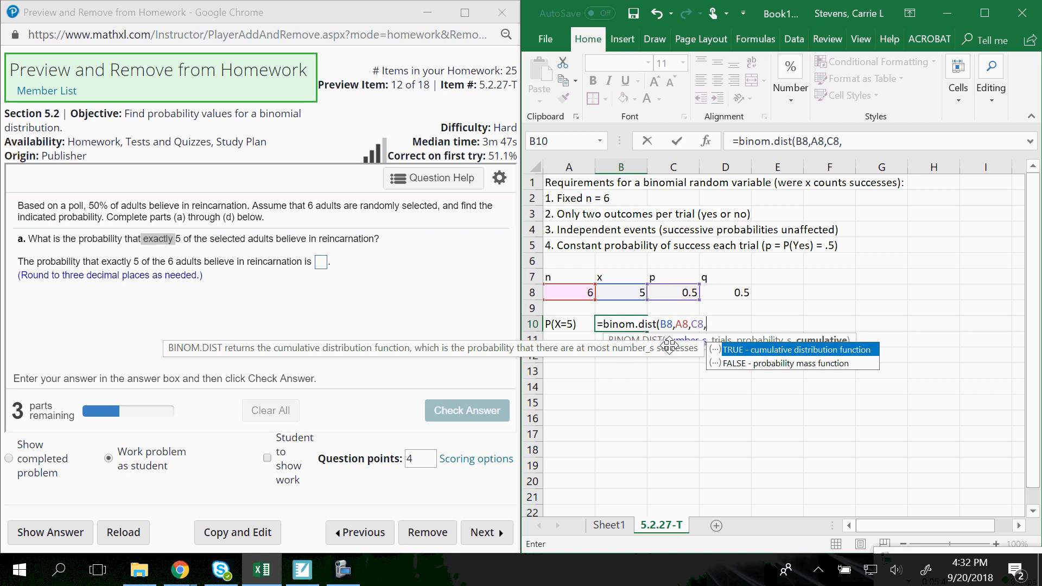
{"action": "type", "text": "0)"}
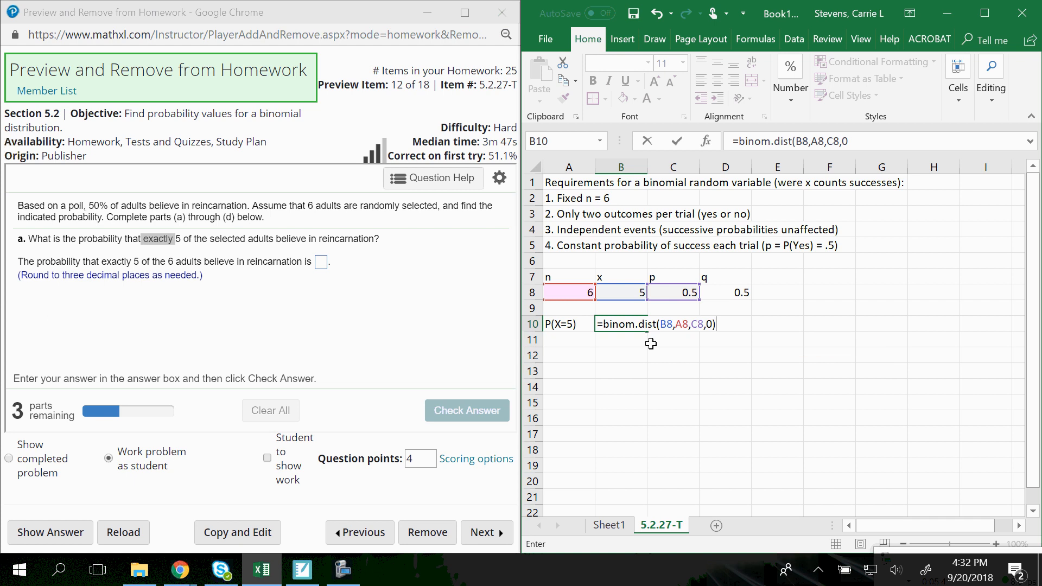
{"action": "key", "text": "Return"}
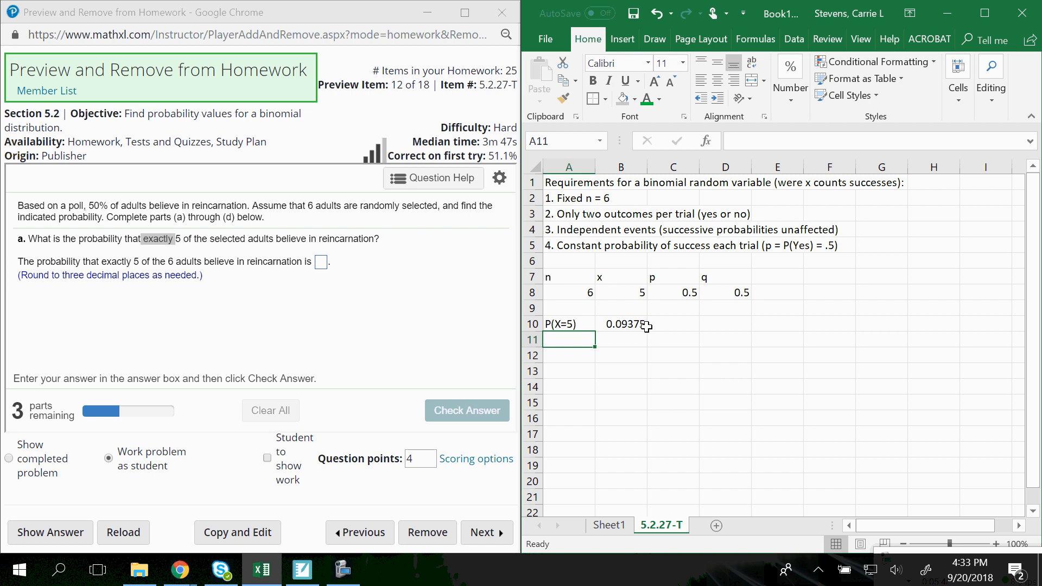
Step: Answer part a of the homework question with .094, check the answer and continue to part b
{"action": "left_click", "coordinate": [646, 326]}
{"action": "left_click", "coordinate": [321, 262]}
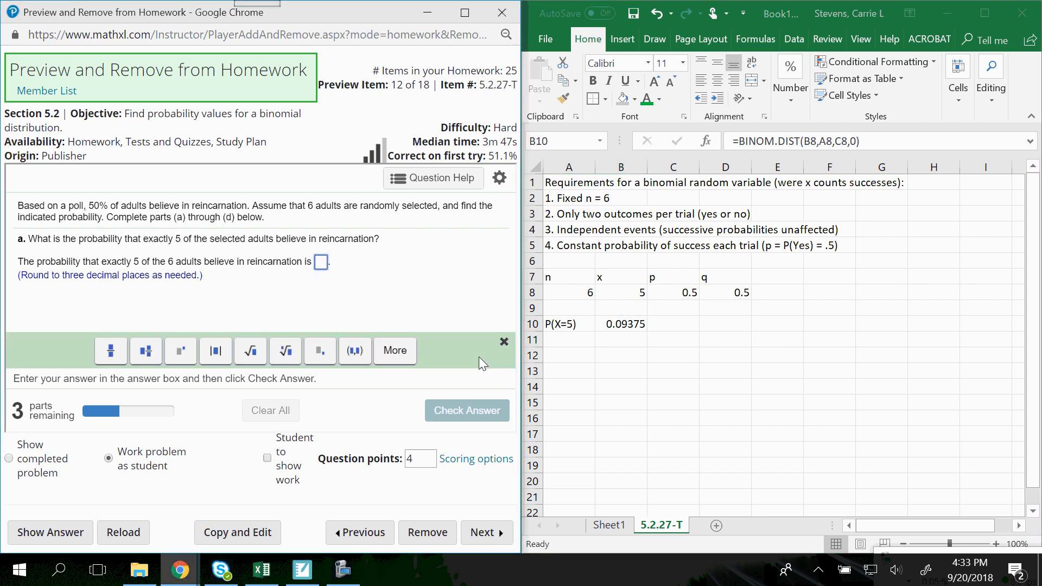
{"action": "type", "text": ".0"}
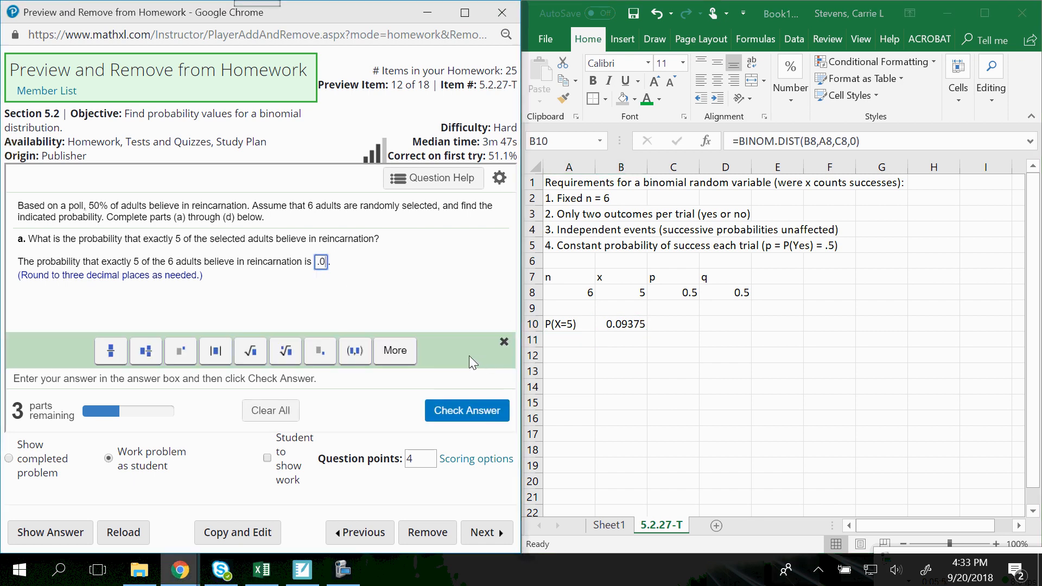
{"action": "type", "text": "938"}
{"action": "key", "text": "BackSpace"}
{"action": "key", "text": "BackSpace"}
{"action": "type", "text": "4"}
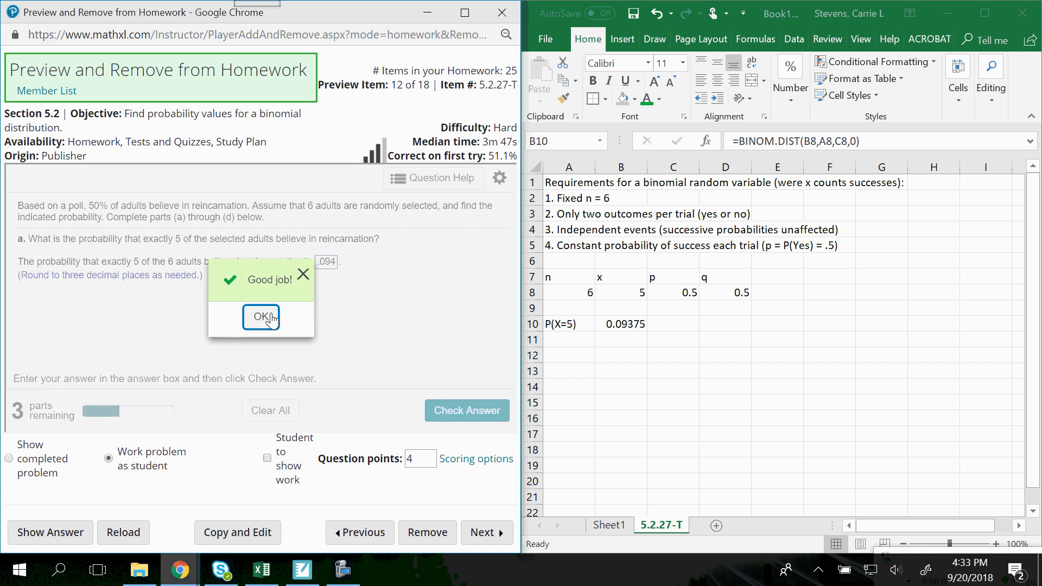
{"action": "left_click", "coordinate": [266, 320]}
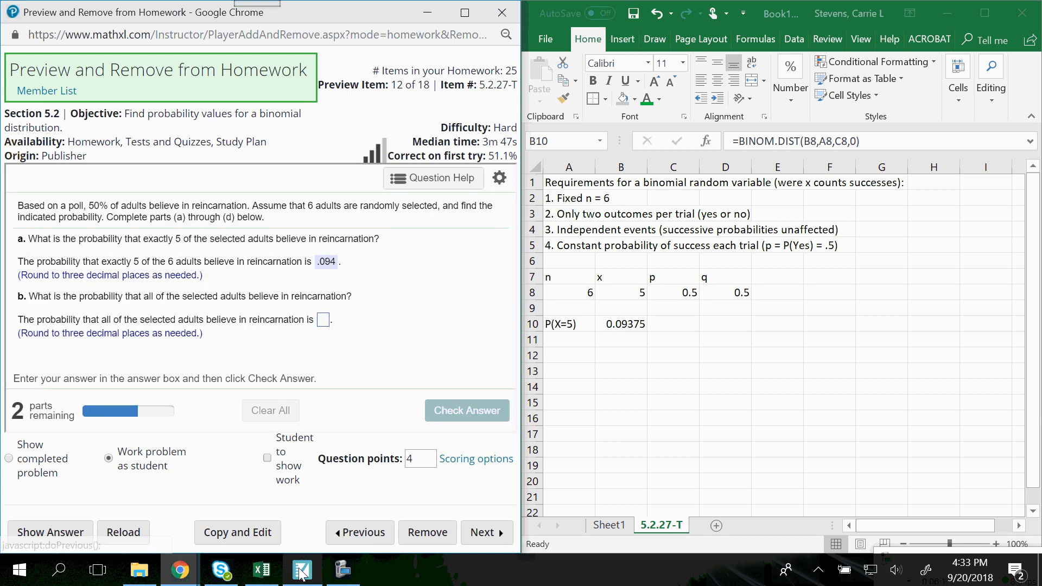
Step: Switch to SMART Notebook and handwrite P(x) = nCx on the blank page 2
{"action": "left_click", "coordinate": [302, 576]}
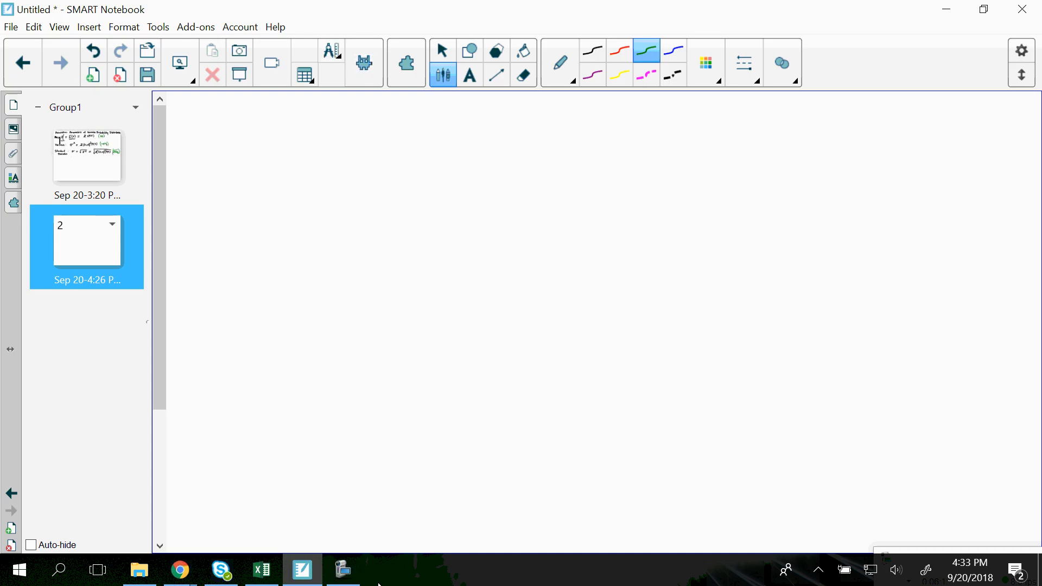
{"action": "mouse_move", "coordinate": [219, 125]}
{"action": "left_mouse_down"}
{"action": "mouse_move", "coordinate": [222, 159]}
{"action": "mouse_move", "coordinate": [222, 140]}
{"action": "mouse_move", "coordinate": [240, 163]}
{"action": "mouse_move", "coordinate": [268, 157]}
{"action": "left_mouse_up"}
{"action": "mouse_move", "coordinate": [268, 135]}
{"action": "left_mouse_down"}
{"action": "mouse_move", "coordinate": [254, 157]}
{"action": "mouse_move", "coordinate": [283, 159]}
{"action": "left_mouse_up"}
{"action": "mouse_move", "coordinate": [302, 138]}
{"action": "left_mouse_down"}
{"action": "mouse_move", "coordinate": [321, 136]}
{"action": "mouse_move", "coordinate": [322, 145]}
{"action": "left_mouse_up"}
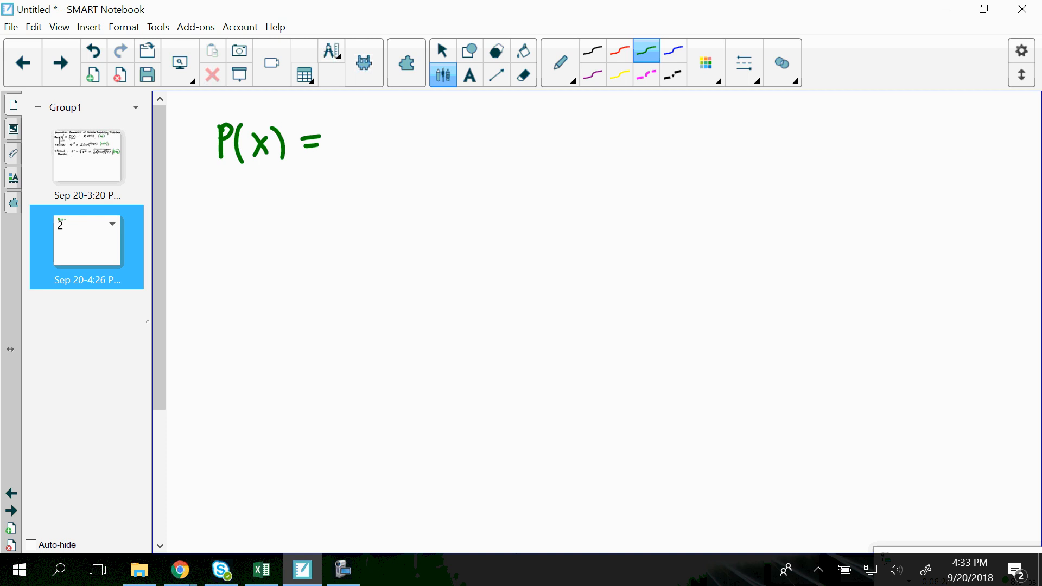
{"action": "left_click", "coordinate": [592, 354]}
{"action": "mouse_move", "coordinate": [362, 135]}
{"action": "left_mouse_down"}
{"action": "mouse_move", "coordinate": [362, 155]}
{"action": "mouse_move", "coordinate": [380, 154]}
{"action": "left_mouse_up"}
{"action": "left_click", "coordinate": [414, 138]}
{"action": "mouse_move", "coordinate": [404, 121]}
{"action": "left_mouse_down"}
{"action": "mouse_move", "coordinate": [400, 147]}
{"action": "mouse_move", "coordinate": [430, 155]}
{"action": "left_mouse_up"}
{"action": "left_click_drag", "start_coordinate": [431, 135], "coordinate": [411, 157]}
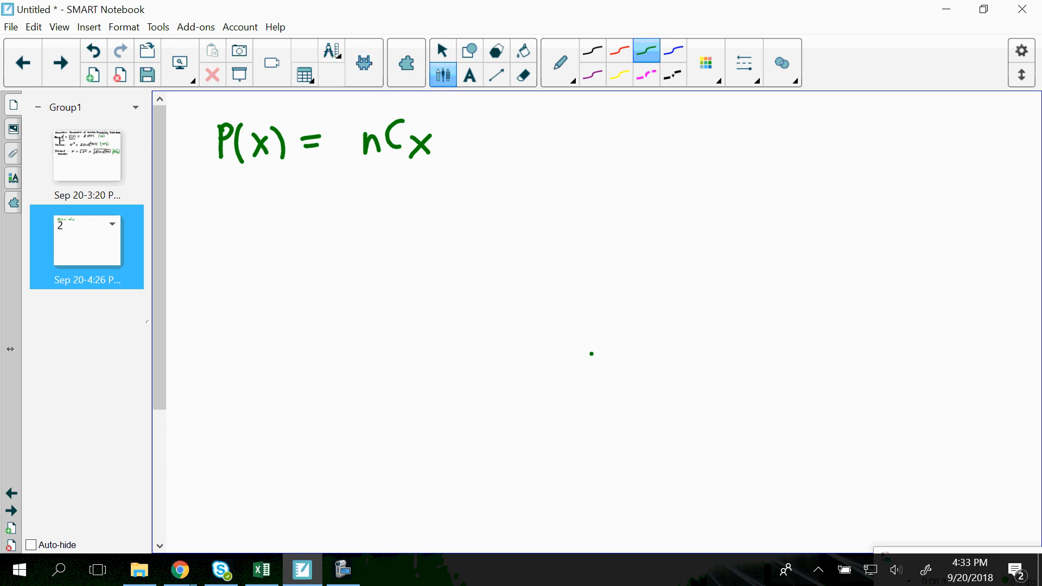
Step: Complete the handwritten binomial formula with the factors * p^x * q^(n-x)
{"action": "left_click_drag", "start_coordinate": [462, 127], "coordinate": [478, 149]}
{"action": "mouse_move", "coordinate": [479, 127]}
{"action": "left_mouse_down"}
{"action": "mouse_move", "coordinate": [463, 148]}
{"action": "mouse_move", "coordinate": [480, 138]}
{"action": "left_mouse_up"}
{"action": "mouse_move", "coordinate": [473, 127]}
{"action": "left_mouse_down"}
{"action": "mouse_move", "coordinate": [470, 149]}
{"action": "mouse_move", "coordinate": [514, 146]}
{"action": "mouse_move", "coordinate": [518, 165]}
{"action": "left_mouse_up"}
{"action": "mouse_move", "coordinate": [505, 134]}
{"action": "left_mouse_down"}
{"action": "mouse_move", "coordinate": [523, 130]}
{"action": "mouse_move", "coordinate": [517, 148]}
{"action": "left_mouse_up"}
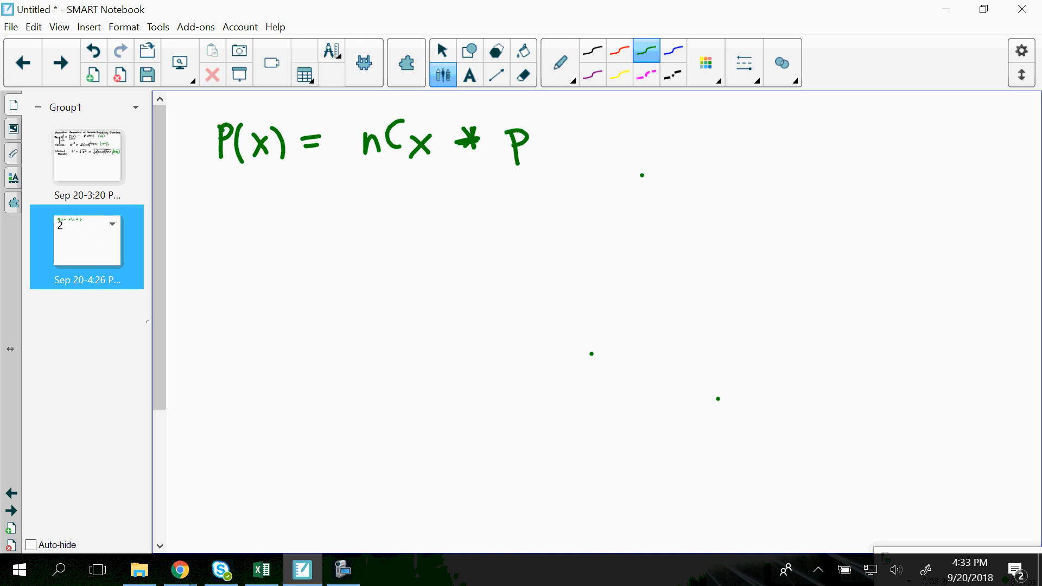
{"action": "left_click_drag", "start_coordinate": [536, 111], "coordinate": [543, 117]}
{"action": "left_click_drag", "start_coordinate": [544, 103], "coordinate": [530, 118]}
{"action": "left_click_drag", "start_coordinate": [596, 129], "coordinate": [583, 145]}
{"action": "mouse_move", "coordinate": [579, 137]}
{"action": "left_mouse_down"}
{"action": "mouse_move", "coordinate": [596, 142]}
{"action": "mouse_move", "coordinate": [588, 147]}
{"action": "left_mouse_up"}
{"action": "mouse_move", "coordinate": [580, 143]}
{"action": "left_mouse_down"}
{"action": "mouse_move", "coordinate": [596, 138]}
{"action": "mouse_move", "coordinate": [645, 158]}
{"action": "mouse_move", "coordinate": [642, 174]}
{"action": "left_mouse_up"}
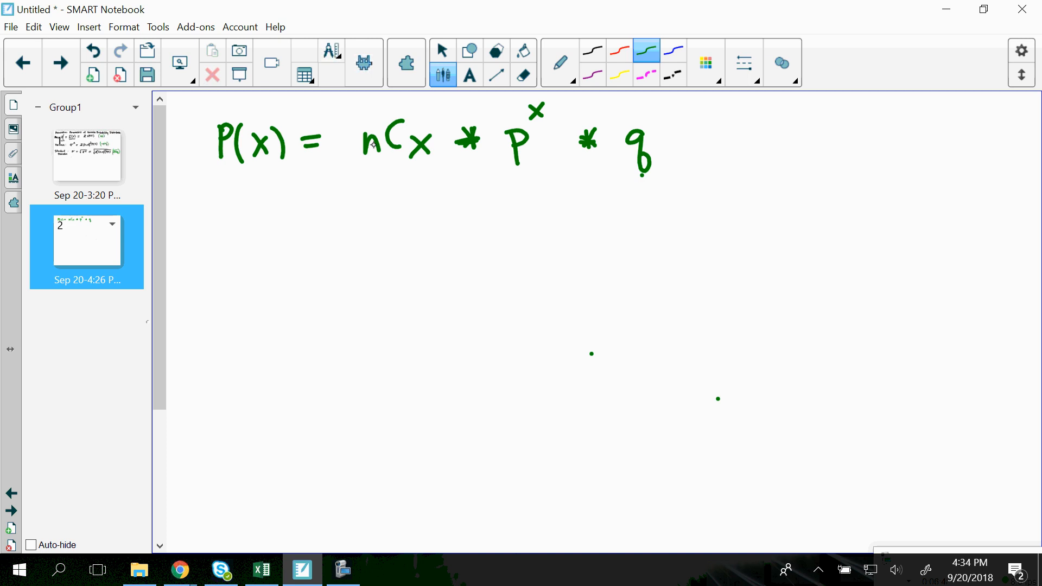
{"action": "left_click_drag", "start_coordinate": [647, 122], "coordinate": [691, 121]}
{"action": "left_click_drag", "start_coordinate": [692, 109], "coordinate": [676, 123]}
Step: Handwrite the substituted formula P(5) = 6C5 * .5^5 * .5^1 below the general formula
{"action": "mouse_move", "coordinate": [298, 221]}
{"action": "left_mouse_down"}
{"action": "mouse_move", "coordinate": [315, 221]}
{"action": "mouse_move", "coordinate": [314, 235]}
{"action": "left_mouse_up"}
{"action": "mouse_move", "coordinate": [217, 215]}
{"action": "left_mouse_down"}
{"action": "mouse_move", "coordinate": [219, 245]}
{"action": "mouse_move", "coordinate": [222, 230]}
{"action": "left_mouse_up"}
{"action": "mouse_move", "coordinate": [244, 207]}
{"action": "left_mouse_down"}
{"action": "mouse_move", "coordinate": [244, 247]}
{"action": "mouse_move", "coordinate": [268, 238]}
{"action": "left_mouse_up"}
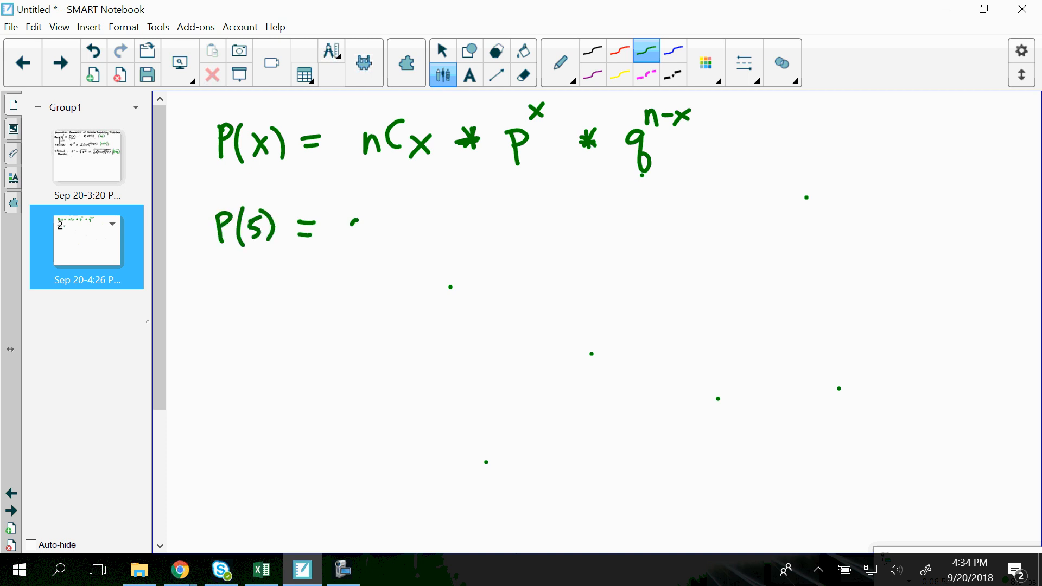
{"action": "mouse_move", "coordinate": [355, 221]}
{"action": "left_mouse_down"}
{"action": "mouse_move", "coordinate": [354, 234]}
{"action": "mouse_move", "coordinate": [388, 232]}
{"action": "left_mouse_up"}
{"action": "mouse_move", "coordinate": [409, 221]}
{"action": "left_mouse_down"}
{"action": "mouse_move", "coordinate": [408, 240]}
{"action": "mouse_move", "coordinate": [431, 217]}
{"action": "left_mouse_up"}
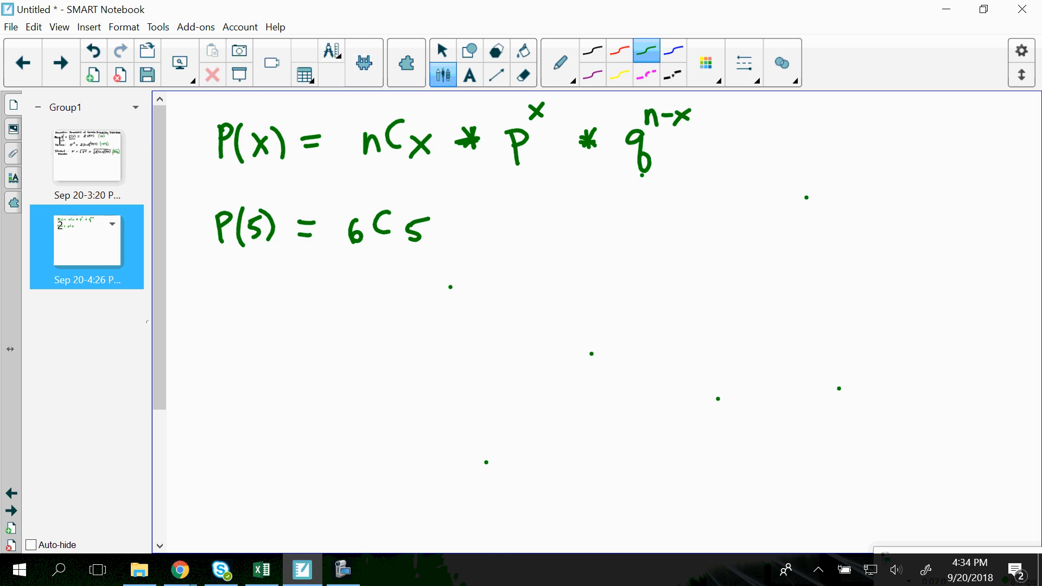
{"action": "mouse_move", "coordinate": [460, 216]}
{"action": "left_mouse_down"}
{"action": "mouse_move", "coordinate": [467, 235]}
{"action": "mouse_move", "coordinate": [456, 236]}
{"action": "left_mouse_up"}
{"action": "mouse_move", "coordinate": [455, 227]}
{"action": "left_mouse_down"}
{"action": "mouse_move", "coordinate": [503, 235]}
{"action": "mouse_move", "coordinate": [518, 212]}
{"action": "left_mouse_up"}
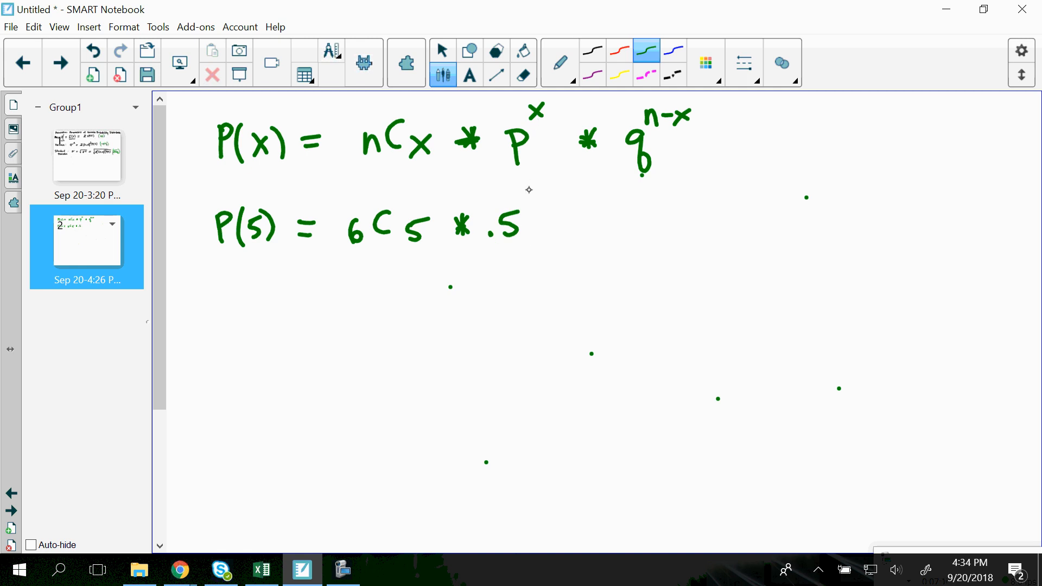
{"action": "mouse_move", "coordinate": [528, 195]}
{"action": "left_mouse_down"}
{"action": "mouse_move", "coordinate": [526, 208]}
{"action": "mouse_move", "coordinate": [544, 195]}
{"action": "mouse_move", "coordinate": [579, 234]}
{"action": "mouse_move", "coordinate": [563, 234]}
{"action": "mouse_move", "coordinate": [624, 221]}
{"action": "mouse_move", "coordinate": [625, 233]}
{"action": "mouse_move", "coordinate": [652, 208]}
{"action": "left_mouse_up"}
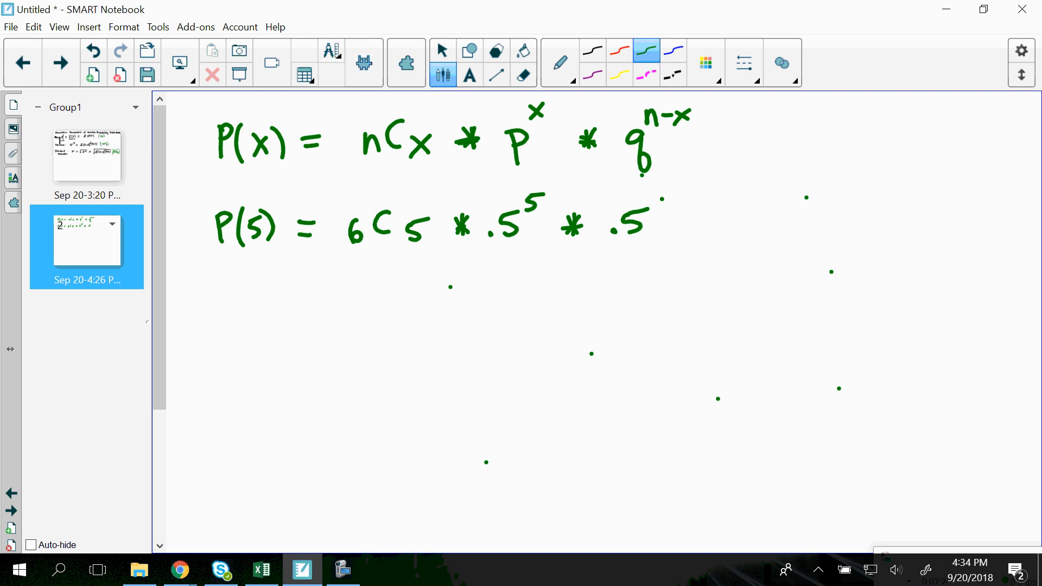
{"action": "left_click_drag", "start_coordinate": [662, 197], "coordinate": [679, 209]}
Step: Draw a brace under 6C5 and label it "# ways"
{"action": "mouse_move", "coordinate": [341, 251]}
{"action": "left_mouse_down"}
{"action": "mouse_move", "coordinate": [370, 263]}
{"action": "mouse_move", "coordinate": [420, 248]}
{"action": "left_mouse_up"}
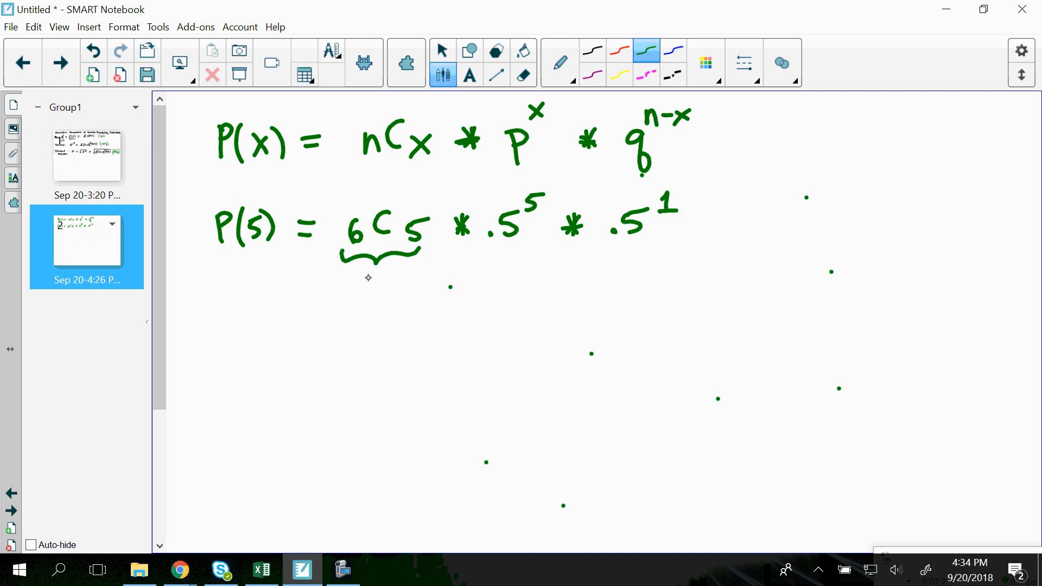
{"action": "left_click_drag", "start_coordinate": [348, 276], "coordinate": [350, 298]}
{"action": "left_click_drag", "start_coordinate": [338, 287], "coordinate": [362, 282]}
{"action": "mouse_move", "coordinate": [337, 294]}
{"action": "left_mouse_down"}
{"action": "mouse_move", "coordinate": [360, 291]}
{"action": "mouse_move", "coordinate": [340, 321]}
{"action": "mouse_move", "coordinate": [380, 299]}
{"action": "mouse_move", "coordinate": [379, 321]}
{"action": "left_mouse_up"}
{"action": "left_click_drag", "start_coordinate": [395, 283], "coordinate": [387, 305]}
Step: Draw a brace under .5^5 and label it "P(5 successes) in a row"
{"action": "left_click_drag", "start_coordinate": [456, 247], "coordinate": [525, 238]}
{"action": "mouse_move", "coordinate": [450, 283]}
{"action": "left_mouse_down"}
{"action": "mouse_move", "coordinate": [452, 307]}
{"action": "mouse_move", "coordinate": [454, 295]}
{"action": "mouse_move", "coordinate": [468, 310]}
{"action": "left_mouse_up"}
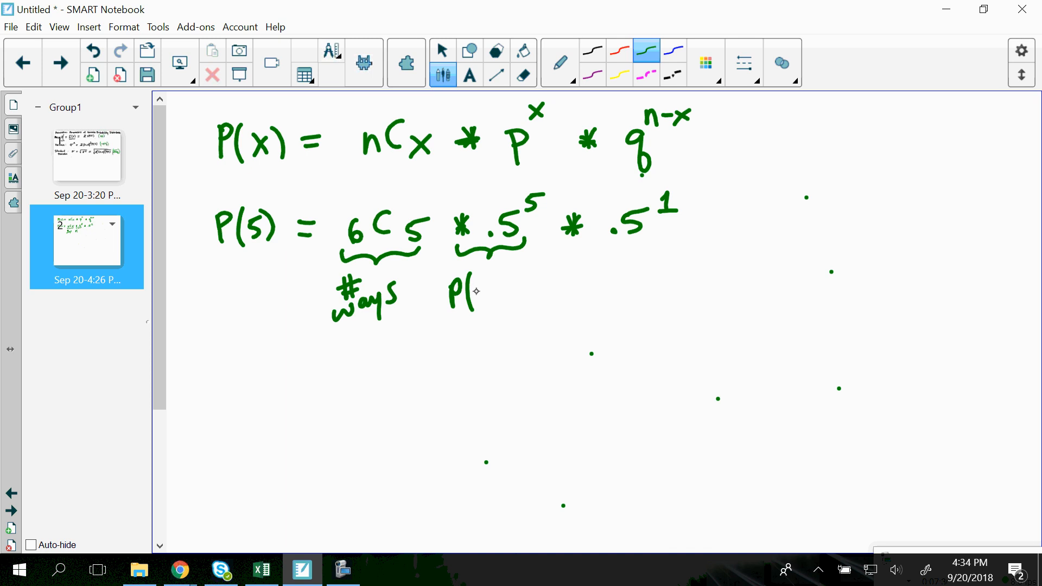
{"action": "mouse_move", "coordinate": [478, 282]}
{"action": "left_mouse_down"}
{"action": "mouse_move", "coordinate": [474, 296]}
{"action": "mouse_move", "coordinate": [488, 276]}
{"action": "mouse_move", "coordinate": [478, 319]}
{"action": "mouse_move", "coordinate": [554, 275]}
{"action": "mouse_move", "coordinate": [551, 286]}
{"action": "left_mouse_up"}
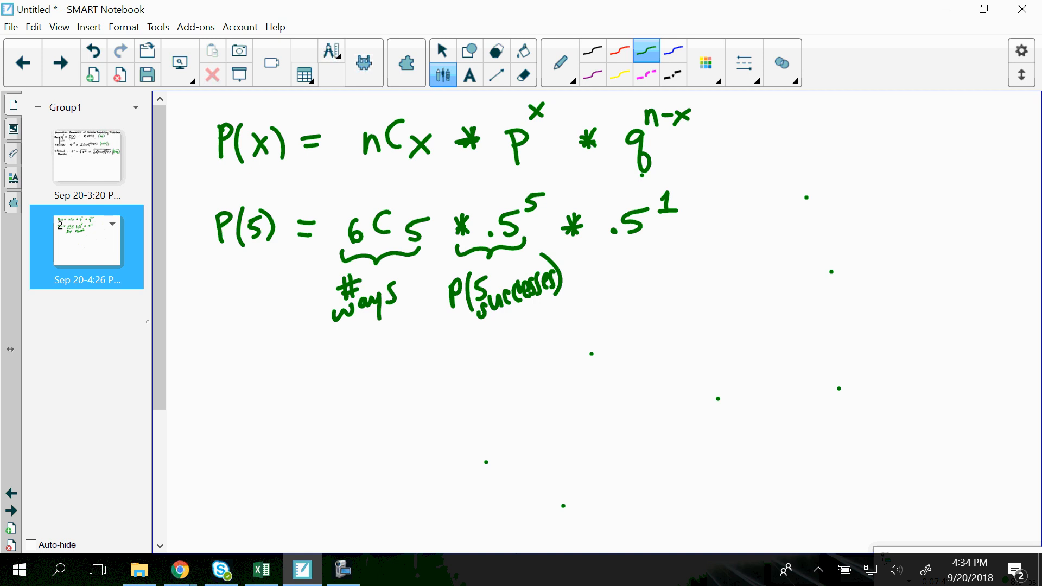
{"action": "mouse_move", "coordinate": [490, 319]}
{"action": "left_mouse_down"}
{"action": "mouse_move", "coordinate": [492, 333]}
{"action": "mouse_move", "coordinate": [509, 320]}
{"action": "left_mouse_up"}
{"action": "left_click_drag", "start_coordinate": [499, 338], "coordinate": [504, 342]}
{"action": "mouse_move", "coordinate": [492, 354]}
{"action": "left_mouse_down"}
{"action": "mouse_move", "coordinate": [495, 367]}
{"action": "mouse_move", "coordinate": [512, 358]}
{"action": "left_mouse_up"}
{"action": "mouse_move", "coordinate": [516, 342]}
{"action": "left_mouse_down"}
{"action": "mouse_move", "coordinate": [519, 352]}
{"action": "mouse_move", "coordinate": [534, 329]}
{"action": "left_mouse_up"}
Step: Label the .5^1 factor "P(one Fail)" underneath
{"action": "left_click_drag", "start_coordinate": [617, 250], "coordinate": [643, 283]}
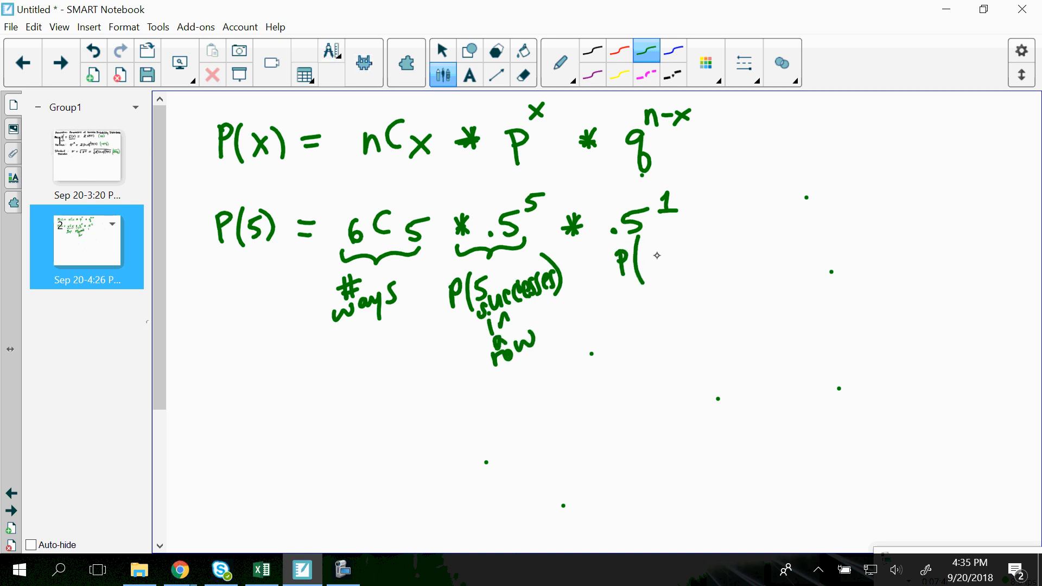
{"action": "left_click_drag", "start_coordinate": [651, 248], "coordinate": [666, 254]}
{"action": "mouse_move", "coordinate": [671, 247]}
{"action": "left_mouse_down"}
{"action": "mouse_move", "coordinate": [676, 239]}
{"action": "mouse_move", "coordinate": [679, 250]}
{"action": "left_mouse_up"}
{"action": "mouse_move", "coordinate": [657, 266]}
{"action": "left_mouse_down"}
{"action": "mouse_move", "coordinate": [658, 289]}
{"action": "mouse_move", "coordinate": [670, 266]}
{"action": "left_mouse_up"}
{"action": "left_click", "coordinate": [675, 270]}
{"action": "left_click_drag", "start_coordinate": [656, 278], "coordinate": [685, 286]}
{"action": "left_click_drag", "start_coordinate": [685, 271], "coordinate": [694, 282]}
{"action": "left_click", "coordinate": [683, 261]}
{"action": "left_click_drag", "start_coordinate": [695, 239], "coordinate": [701, 285]}
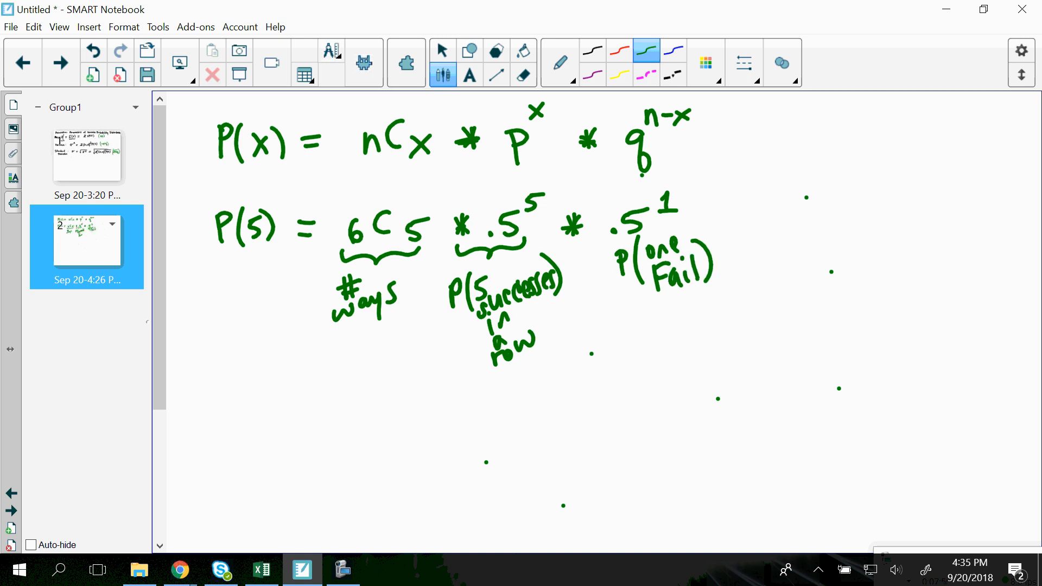
Step: On a new line below the labels, handwrite 6C5 in factorial form as = 6!/((6-5)!5!)
{"action": "left_click_drag", "start_coordinate": [282, 383], "coordinate": [300, 381]}
{"action": "left_click_drag", "start_coordinate": [281, 397], "coordinate": [296, 395]}
{"action": "mouse_move", "coordinate": [379, 383]}
{"action": "left_mouse_down"}
{"action": "mouse_move", "coordinate": [366, 401]}
{"action": "mouse_move", "coordinate": [393, 395]}
{"action": "left_mouse_up"}
{"action": "left_click_drag", "start_coordinate": [334, 424], "coordinate": [437, 416]}
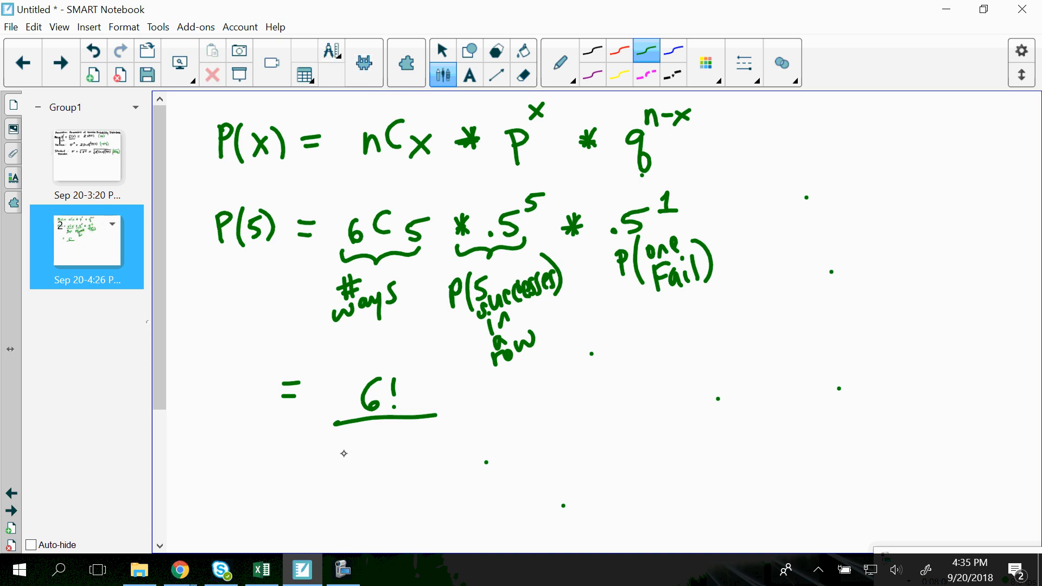
{"action": "left_click_drag", "start_coordinate": [345, 433], "coordinate": [340, 481]}
{"action": "left_click_drag", "start_coordinate": [354, 445], "coordinate": [352, 468]}
{"action": "left_click_drag", "start_coordinate": [358, 460], "coordinate": [374, 469]}
{"action": "left_click_drag", "start_coordinate": [376, 442], "coordinate": [395, 470]}
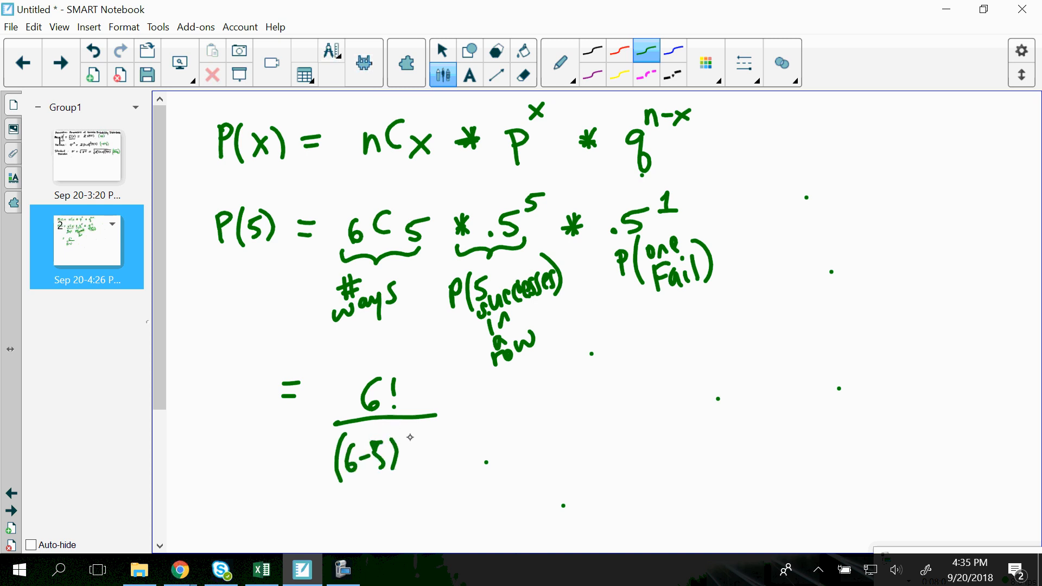
{"action": "left_click_drag", "start_coordinate": [403, 432], "coordinate": [419, 467]}
{"action": "left_click", "coordinate": [407, 467]}
{"action": "left_click_drag", "start_coordinate": [418, 440], "coordinate": [429, 439]}
{"action": "left_click_drag", "start_coordinate": [433, 431], "coordinate": [434, 449]}
{"action": "left_click", "coordinate": [440, 462]}
Step: Multiply the factorial fraction by the combined power .5^6, underlining the .5^1 factor above
{"action": "left_click_drag", "start_coordinate": [465, 414], "coordinate": [471, 430]}
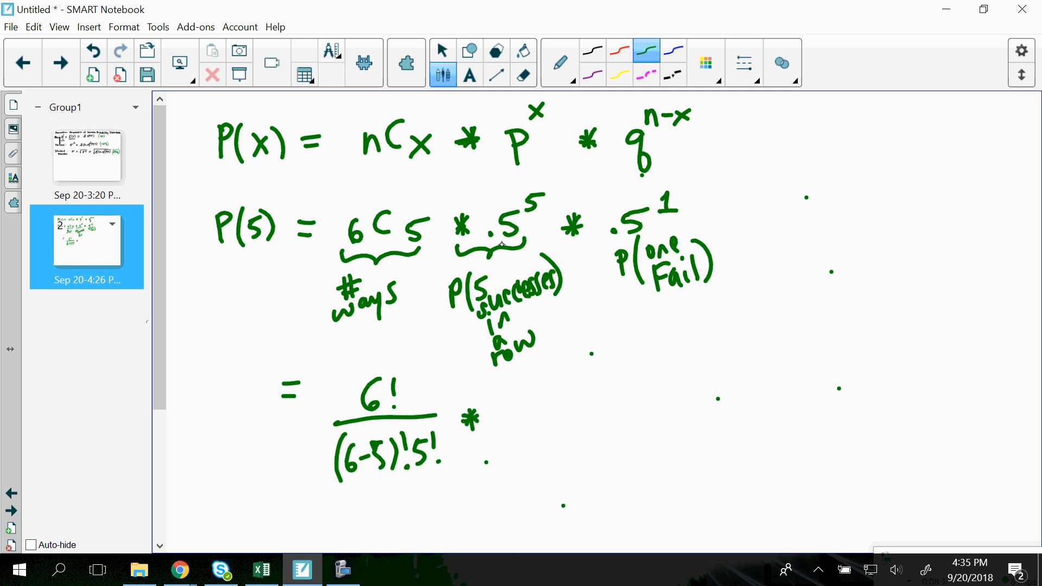
{"action": "left_click_drag", "start_coordinate": [616, 245], "coordinate": [636, 243]}
{"action": "mouse_move", "coordinate": [536, 414]}
{"action": "left_mouse_down"}
{"action": "mouse_move", "coordinate": [529, 445]}
{"action": "mouse_move", "coordinate": [568, 394]}
{"action": "left_mouse_up"}
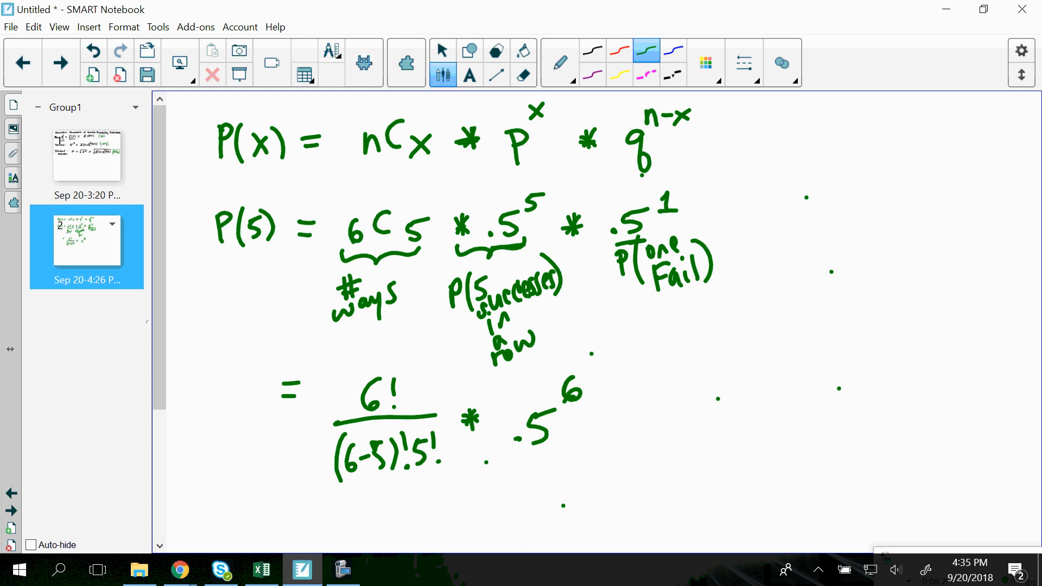
Step: Handwrite the simplified fraction = 6!/(1!5!) on the next line
{"action": "left_click_drag", "start_coordinate": [266, 496], "coordinate": [281, 498]}
{"action": "left_click_drag", "start_coordinate": [274, 507], "coordinate": [284, 508]}
{"action": "mouse_move", "coordinate": [370, 487]}
{"action": "left_mouse_down"}
{"action": "mouse_move", "coordinate": [361, 502]}
{"action": "mouse_move", "coordinate": [405, 518]}
{"action": "mouse_move", "coordinate": [355, 549]}
{"action": "mouse_move", "coordinate": [389, 546]}
{"action": "left_mouse_up"}
{"action": "left_click", "coordinate": [381, 508]}
{"action": "mouse_move", "coordinate": [391, 522]}
{"action": "left_mouse_down"}
{"action": "mouse_move", "coordinate": [401, 520]}
{"action": "mouse_move", "coordinate": [409, 537]}
{"action": "left_mouse_up"}
{"action": "left_click", "coordinate": [411, 543]}
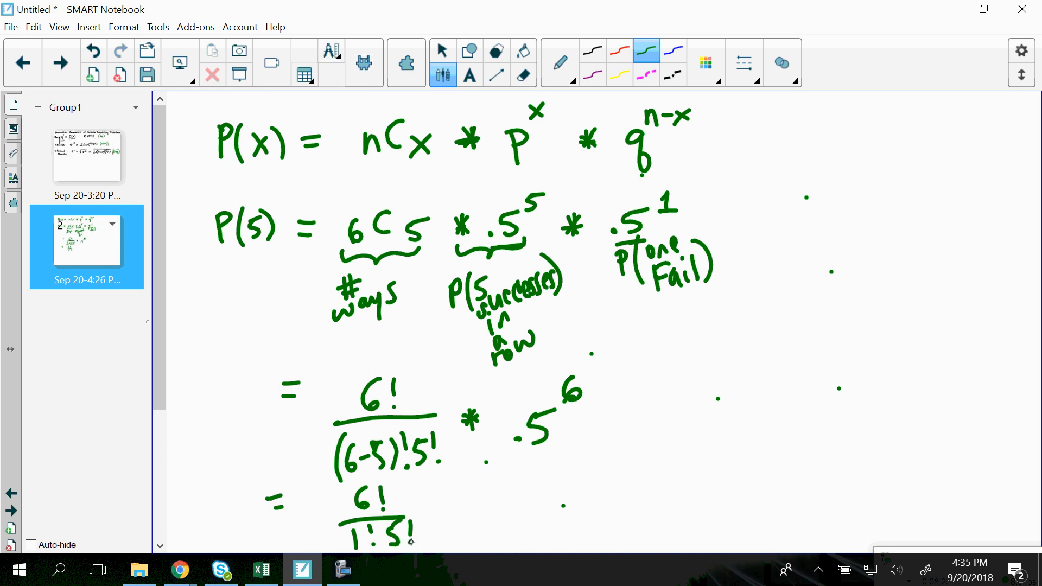
Step: Append · .5^6 to the simplified fraction and draw a curved arrow from it up to the free space beside the formula
{"action": "left_click_drag", "start_coordinate": [471, 507], "coordinate": [467, 526]}
{"action": "mouse_move", "coordinate": [468, 502]}
{"action": "left_mouse_down"}
{"action": "mouse_move", "coordinate": [720, 396]}
{"action": "mouse_move", "coordinate": [766, 172]}
{"action": "mouse_move", "coordinate": [796, 170]}
{"action": "left_mouse_up"}
{"action": "left_click", "coordinate": [452, 530]}
{"action": "left_click_drag", "start_coordinate": [783, 158], "coordinate": [786, 185]}
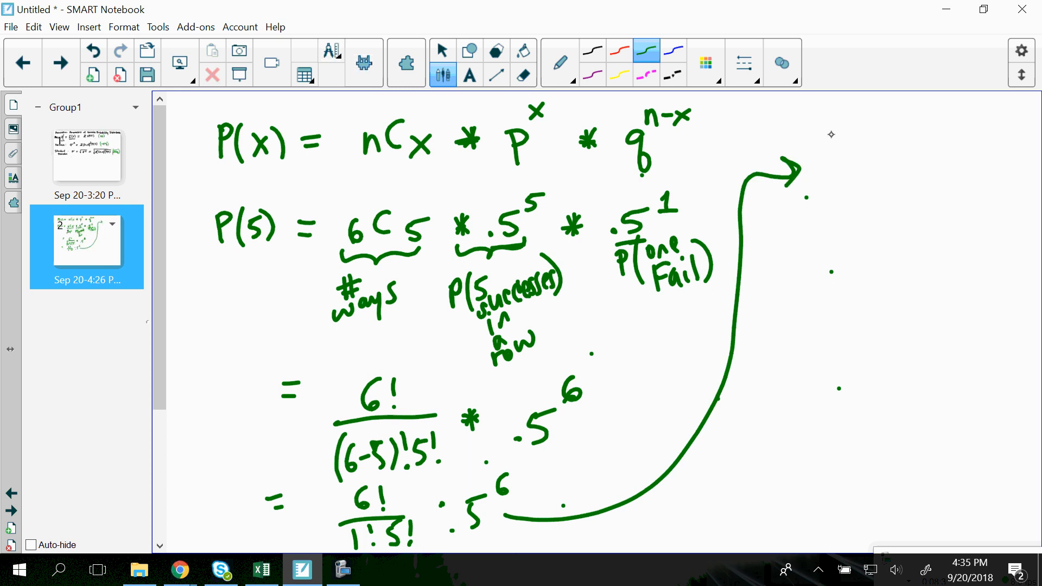
Step: Handwrite the fraction 6·5!/5! at the arrow's tip and strike out both 5! terms
{"action": "mouse_move", "coordinate": [834, 126]}
{"action": "left_mouse_down"}
{"action": "mouse_move", "coordinate": [829, 149]}
{"action": "mouse_move", "coordinate": [856, 155]}
{"action": "mouse_move", "coordinate": [868, 131]}
{"action": "left_mouse_up"}
{"action": "left_click", "coordinate": [845, 143]}
{"action": "left_click_drag", "start_coordinate": [879, 122], "coordinate": [876, 143]}
{"action": "left_click", "coordinate": [876, 158]}
{"action": "mouse_move", "coordinate": [814, 173]}
{"action": "left_mouse_down"}
{"action": "mouse_move", "coordinate": [884, 171]}
{"action": "mouse_move", "coordinate": [824, 218]}
{"action": "left_mouse_up"}
{"action": "left_click", "coordinate": [856, 215]}
{"action": "mouse_move", "coordinate": [856, 183]}
{"action": "left_mouse_down"}
{"action": "mouse_move", "coordinate": [853, 201]}
{"action": "mouse_move", "coordinate": [854, 189]}
{"action": "left_mouse_up"}
{"action": "left_click_drag", "start_coordinate": [845, 161], "coordinate": [893, 120]}
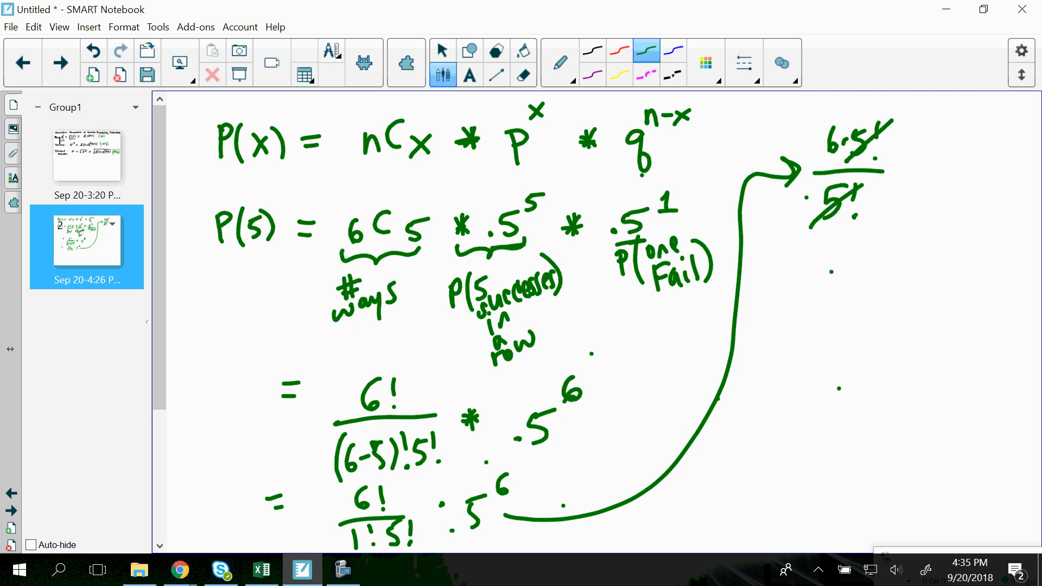
Step: Handwrite * .5^6 after the fraction with the struck-out 5! terms
{"action": "left_click_drag", "start_coordinate": [916, 164], "coordinate": [897, 188]}
{"action": "mouse_move", "coordinate": [893, 170]}
{"action": "left_mouse_down"}
{"action": "mouse_move", "coordinate": [914, 186]}
{"action": "mouse_move", "coordinate": [904, 193]}
{"action": "left_mouse_up"}
{"action": "left_click", "coordinate": [925, 182]}
{"action": "mouse_move", "coordinate": [942, 155]}
{"action": "left_mouse_down"}
{"action": "mouse_move", "coordinate": [951, 169]}
{"action": "mouse_move", "coordinate": [939, 183]}
{"action": "left_mouse_up"}
{"action": "left_click_drag", "start_coordinate": [941, 154], "coordinate": [967, 143]}
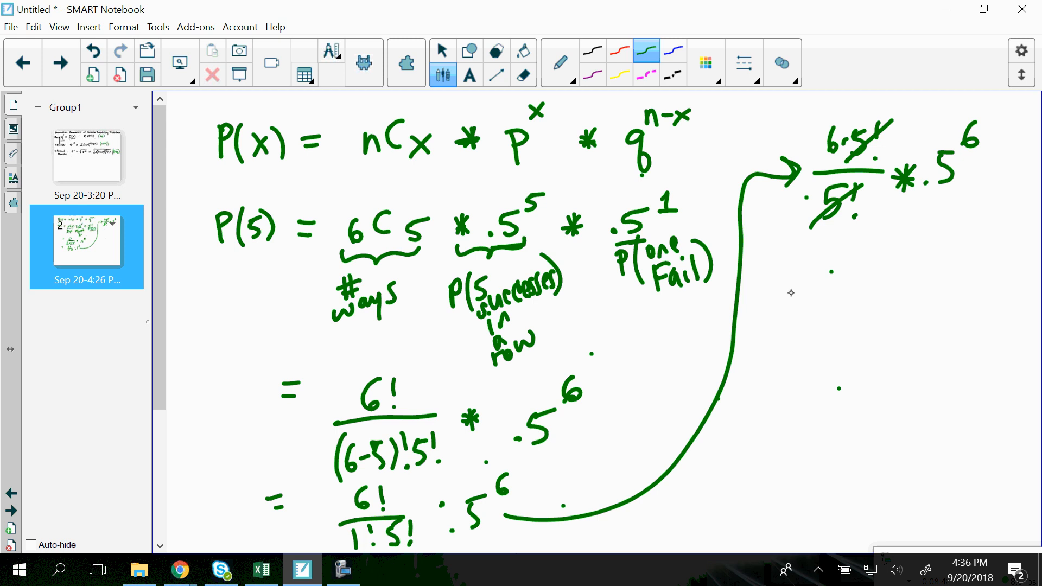
Step: Handwrite = 6(1/2^6) on the line below the cancelled fraction
{"action": "left_click_drag", "start_coordinate": [773, 306], "coordinate": [787, 303]}
{"action": "left_click_drag", "start_coordinate": [781, 314], "coordinate": [788, 314]}
{"action": "left_click_drag", "start_coordinate": [829, 286], "coordinate": [825, 311]}
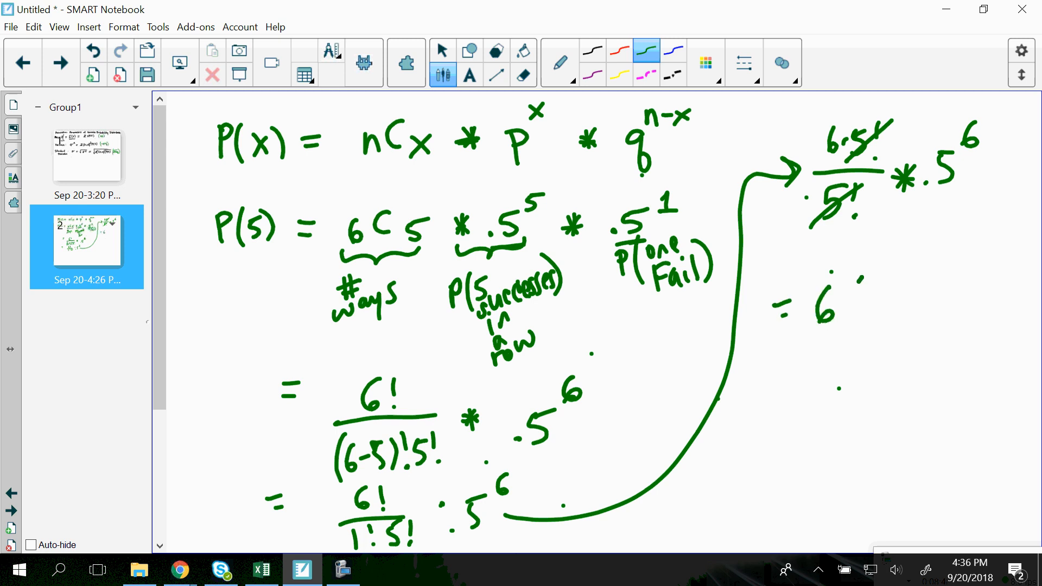
{"action": "left_click_drag", "start_coordinate": [861, 279], "coordinate": [862, 349]}
{"action": "mouse_move", "coordinate": [874, 309]}
{"action": "left_mouse_down"}
{"action": "mouse_move", "coordinate": [928, 298]}
{"action": "mouse_move", "coordinate": [898, 324]}
{"action": "mouse_move", "coordinate": [908, 339]}
{"action": "mouse_move", "coordinate": [917, 307]}
{"action": "mouse_move", "coordinate": [914, 320]}
{"action": "left_mouse_up"}
{"action": "left_click_drag", "start_coordinate": [930, 272], "coordinate": [926, 356]}
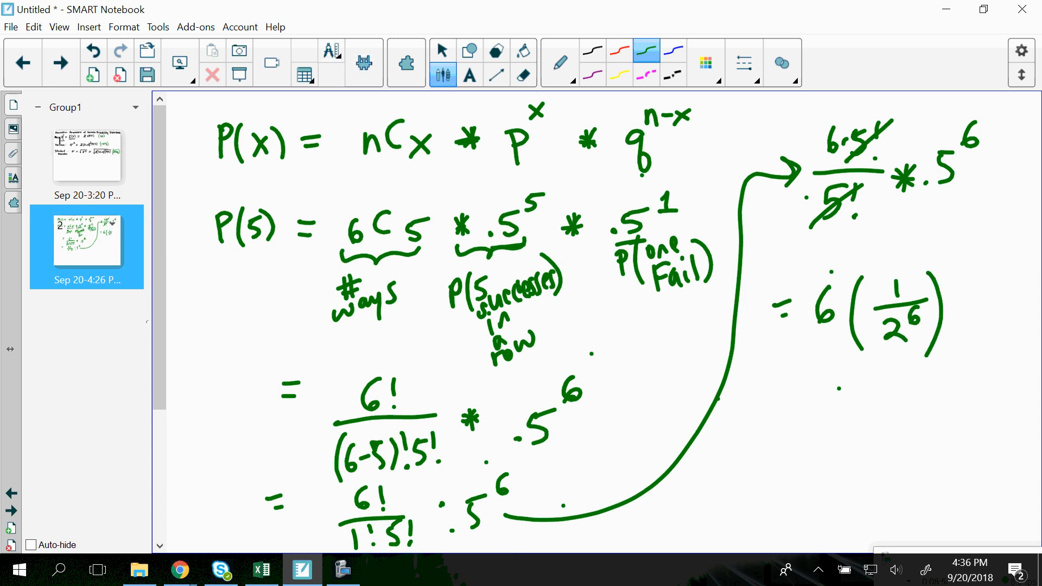
Step: Handwrite the expanded fraction = 6/(2·2·2·2·2·2) on the next line
{"action": "left_click_drag", "start_coordinate": [766, 398], "coordinate": [786, 397]}
{"action": "mouse_move", "coordinate": [852, 373]}
{"action": "left_mouse_down"}
{"action": "mouse_move", "coordinate": [845, 393]}
{"action": "mouse_move", "coordinate": [915, 402]}
{"action": "left_mouse_up"}
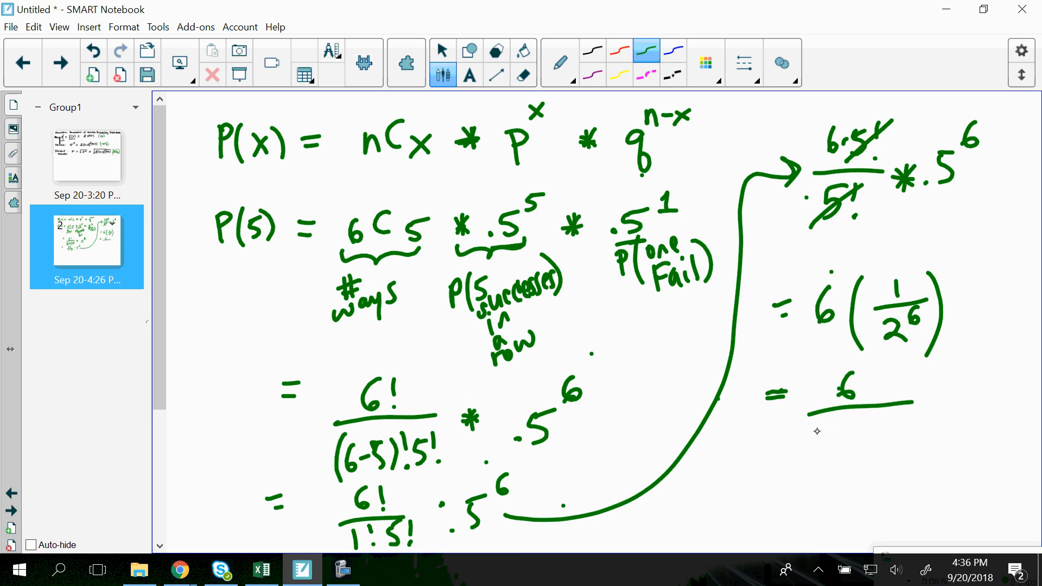
{"action": "left_click", "coordinate": [826, 435]}
{"action": "left_click_drag", "start_coordinate": [807, 430], "coordinate": [845, 443]}
{"action": "left_click", "coordinate": [849, 432]}
{"action": "mouse_move", "coordinate": [854, 429]}
{"action": "left_mouse_down"}
{"action": "mouse_move", "coordinate": [870, 441]}
{"action": "mouse_move", "coordinate": [888, 429]}
{"action": "mouse_move", "coordinate": [926, 438]}
{"action": "mouse_move", "coordinate": [959, 417]}
{"action": "mouse_move", "coordinate": [966, 431]}
{"action": "left_mouse_up"}
{"action": "left_click", "coordinate": [874, 426]}
{"action": "left_click", "coordinate": [903, 430]}
{"action": "left_click", "coordinate": [936, 429]}
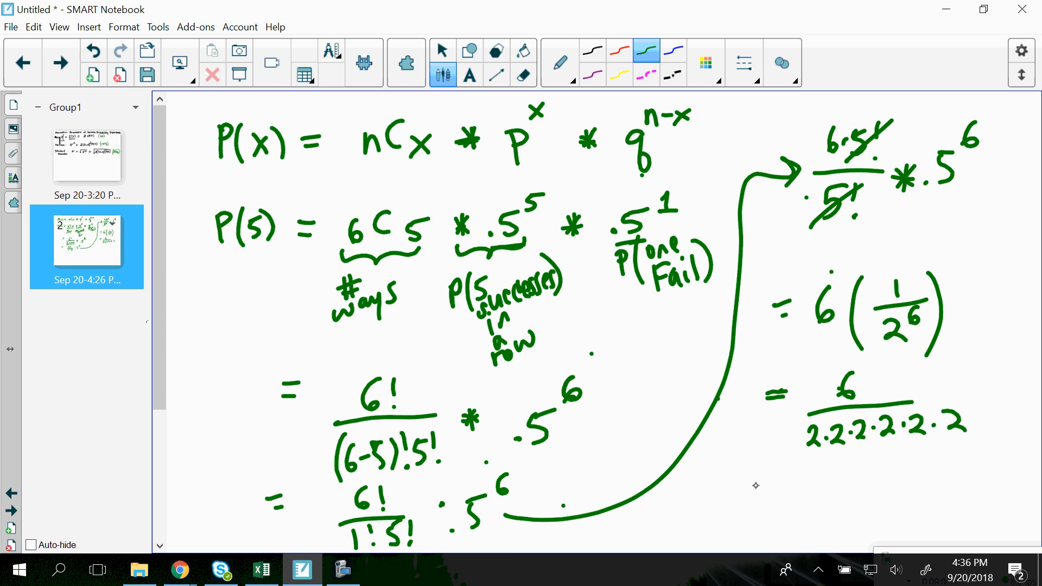
Step: Handwrite the final line = 6/64 = 3/32, circling the denominator's 2s above in two groups of three
{"action": "mouse_move", "coordinate": [751, 476]}
{"action": "left_mouse_down"}
{"action": "mouse_move", "coordinate": [771, 474]}
{"action": "mouse_move", "coordinate": [767, 487]}
{"action": "left_mouse_up"}
{"action": "left_click_drag", "start_coordinate": [842, 455], "coordinate": [832, 471]}
{"action": "left_click_drag", "start_coordinate": [803, 494], "coordinate": [869, 488]}
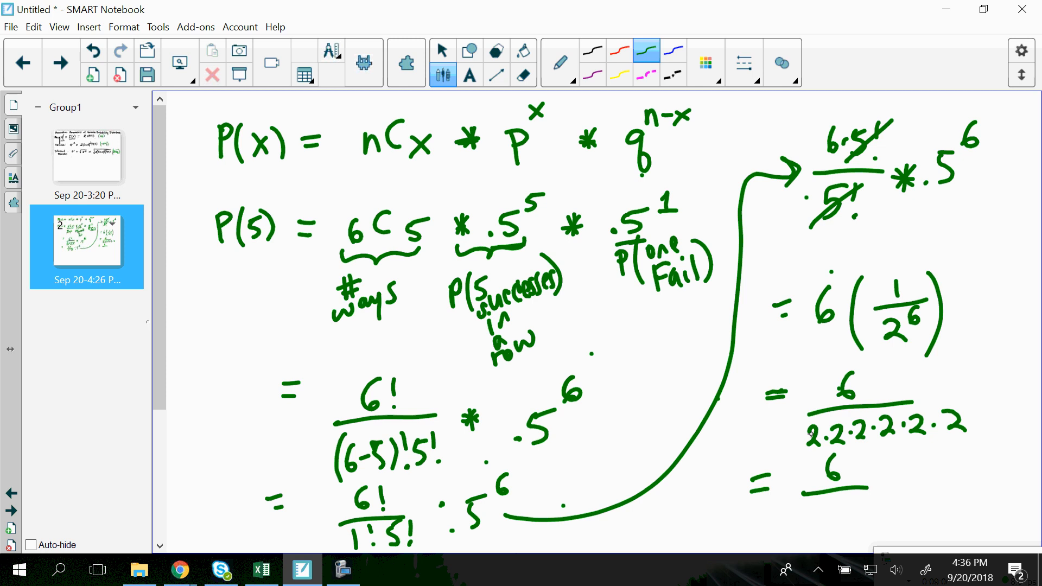
{"action": "mouse_move", "coordinate": [832, 417]}
{"action": "left_mouse_down"}
{"action": "mouse_move", "coordinate": [811, 425]}
{"action": "mouse_move", "coordinate": [847, 456]}
{"action": "mouse_move", "coordinate": [855, 416]}
{"action": "left_mouse_up"}
{"action": "mouse_move", "coordinate": [943, 412]}
{"action": "left_mouse_down"}
{"action": "mouse_move", "coordinate": [904, 409]}
{"action": "mouse_move", "coordinate": [969, 441]}
{"action": "mouse_move", "coordinate": [945, 408]}
{"action": "left_mouse_up"}
{"action": "mouse_move", "coordinate": [825, 499]}
{"action": "left_mouse_down"}
{"action": "mouse_move", "coordinate": [814, 522]}
{"action": "mouse_move", "coordinate": [824, 515]}
{"action": "left_mouse_up"}
{"action": "mouse_move", "coordinate": [831, 502]}
{"action": "left_mouse_down"}
{"action": "mouse_move", "coordinate": [844, 508]}
{"action": "mouse_move", "coordinate": [845, 526]}
{"action": "mouse_move", "coordinate": [896, 497]}
{"action": "left_mouse_up"}
{"action": "mouse_move", "coordinate": [935, 458]}
{"action": "left_mouse_down"}
{"action": "mouse_move", "coordinate": [931, 478]}
{"action": "mouse_move", "coordinate": [964, 478]}
{"action": "left_mouse_up"}
{"action": "mouse_move", "coordinate": [921, 496]}
{"action": "left_mouse_down"}
{"action": "mouse_move", "coordinate": [934, 495]}
{"action": "mouse_move", "coordinate": [917, 518]}
{"action": "left_mouse_up"}
{"action": "left_click_drag", "start_coordinate": [943, 495], "coordinate": [965, 521]}
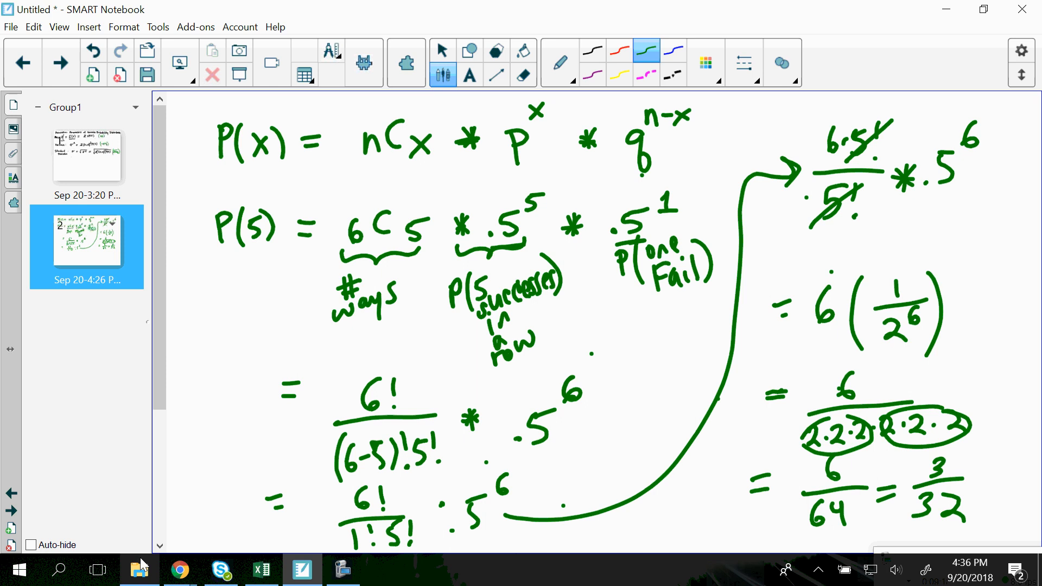
Step: Switch to the Excel workbook and select the empty cell A12 below the P(X=5) row
{"action": "left_click", "coordinate": [261, 569]}
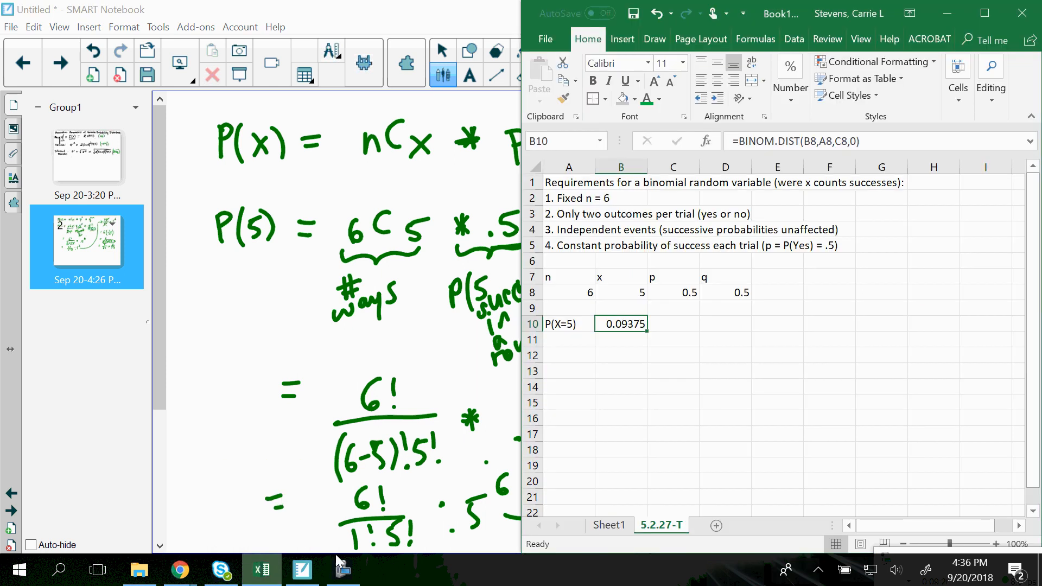
{"action": "left_click", "coordinate": [652, 357]}
{"action": "left_click", "coordinate": [570, 355]}
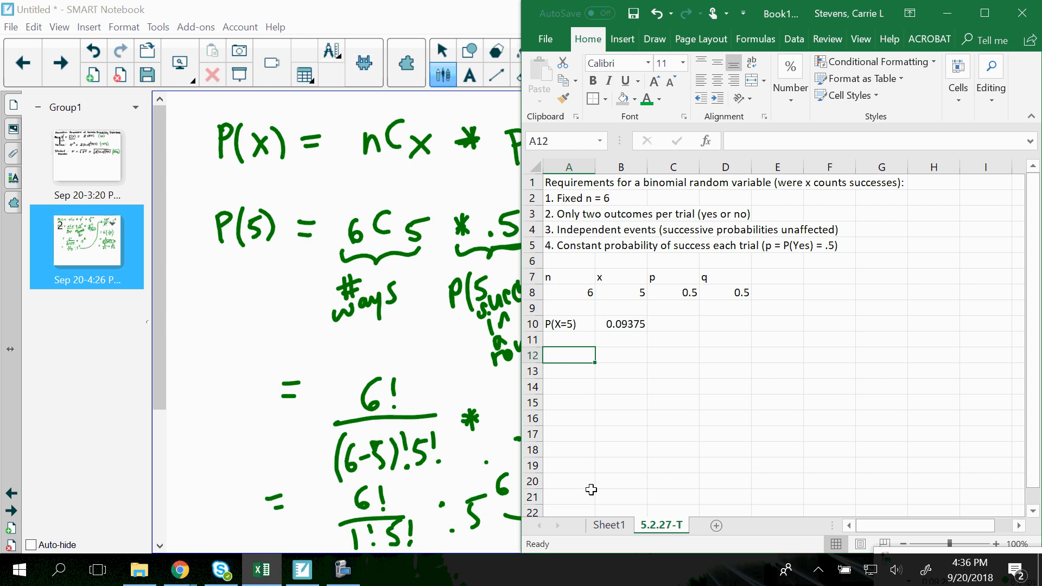
{"action": "scroll", "coordinate": [380, 516], "scroll_direction": "down", "scroll_amount": 2}
{"action": "left_click", "coordinate": [399, 540]}
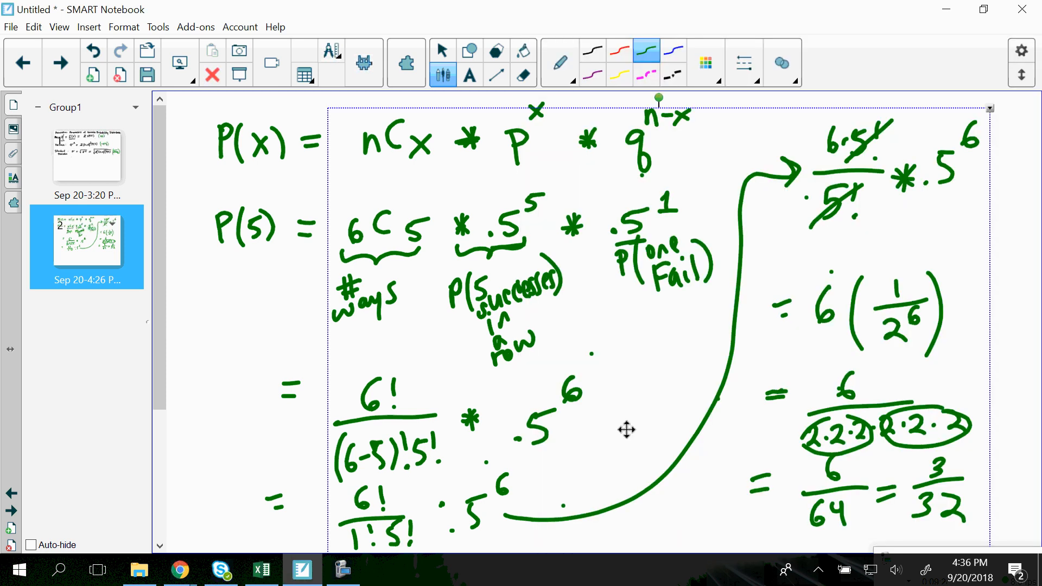
{"action": "left_click", "coordinate": [255, 575]}
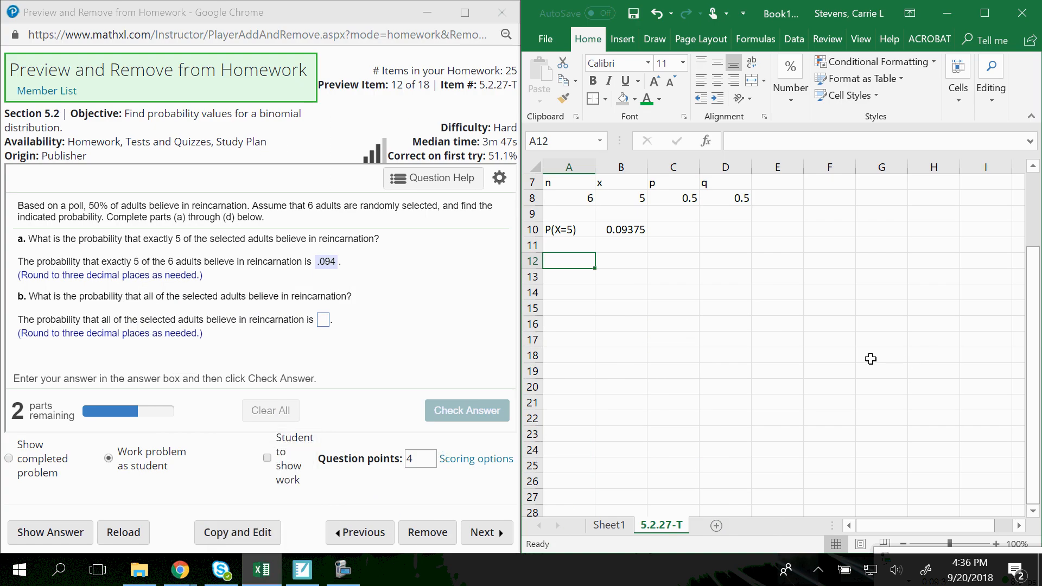
{"action": "type", "text": "COMB"}
{"action": "key", "text": "BackSpace"}
{"action": "key", "text": "BackSpace"}
{"action": "key", "text": "BackSpace"}
{"action": "key", "text": "BackSpace"}
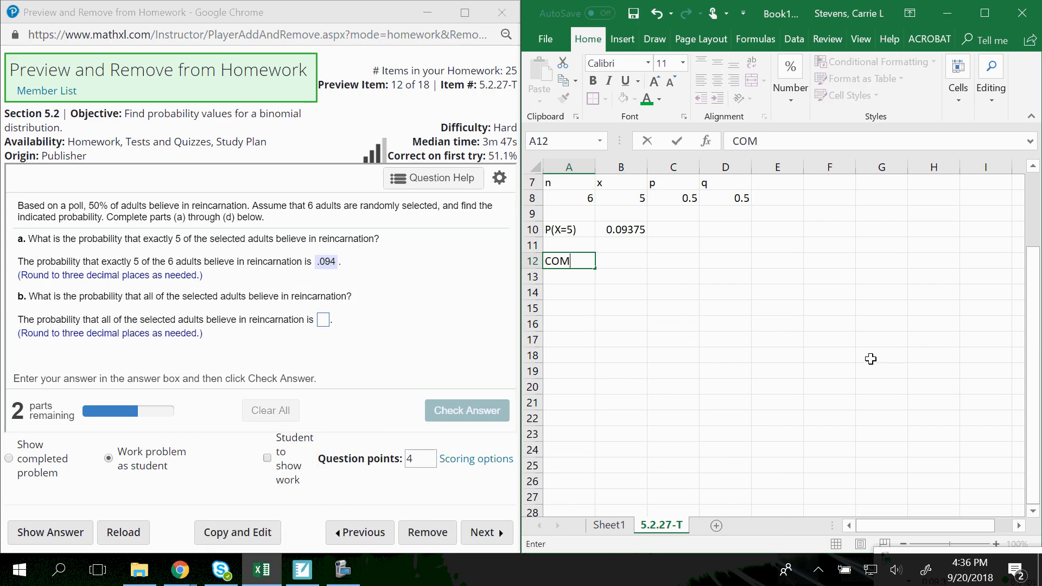
Step: Enter the formula =COMBIN(6,5) in cell A12
{"action": "type", "text": "=COM"}
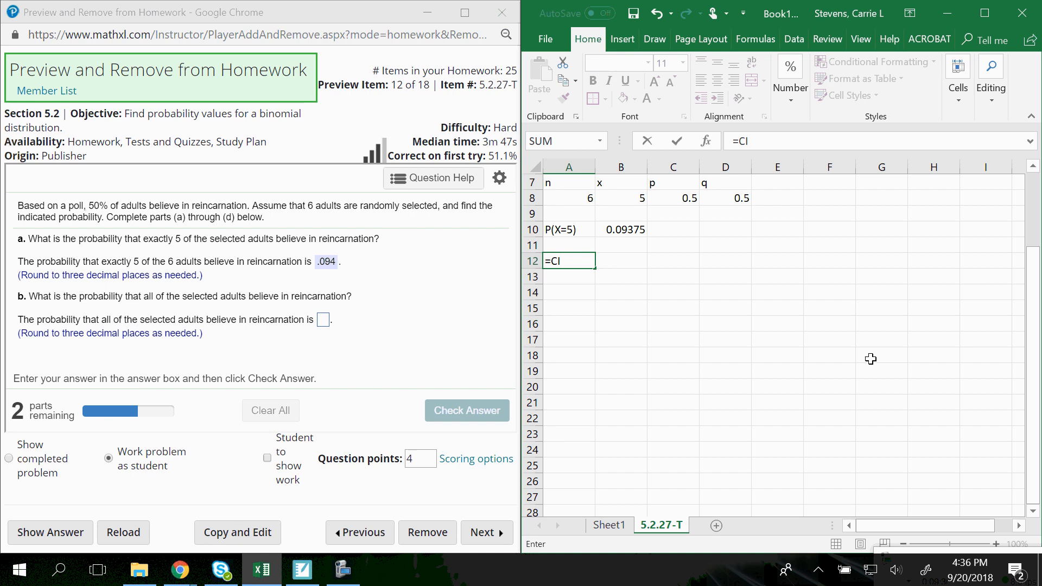
{"action": "type", "text": "BIN("}
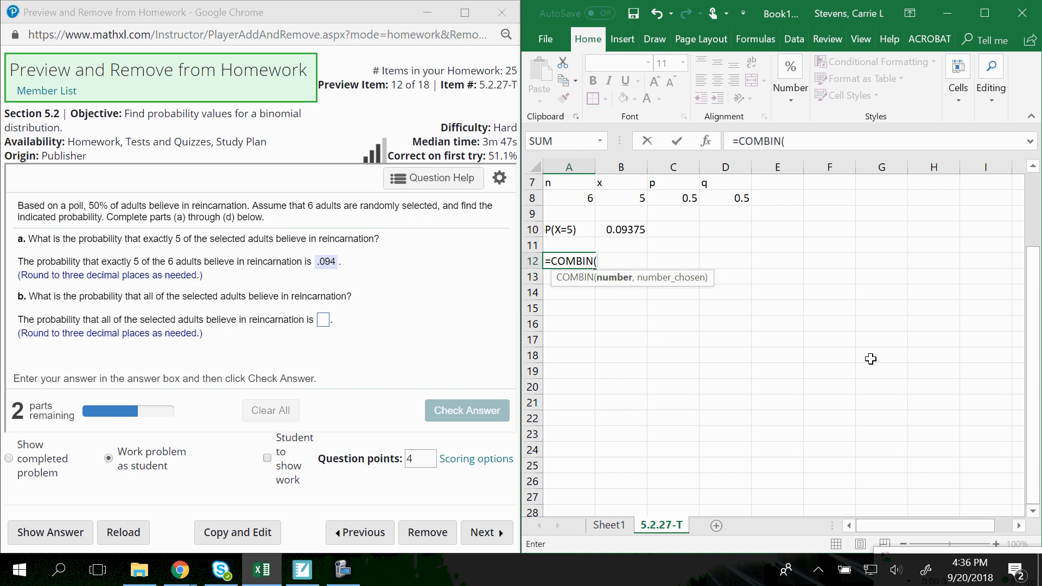
{"action": "type", "text": "6,"}
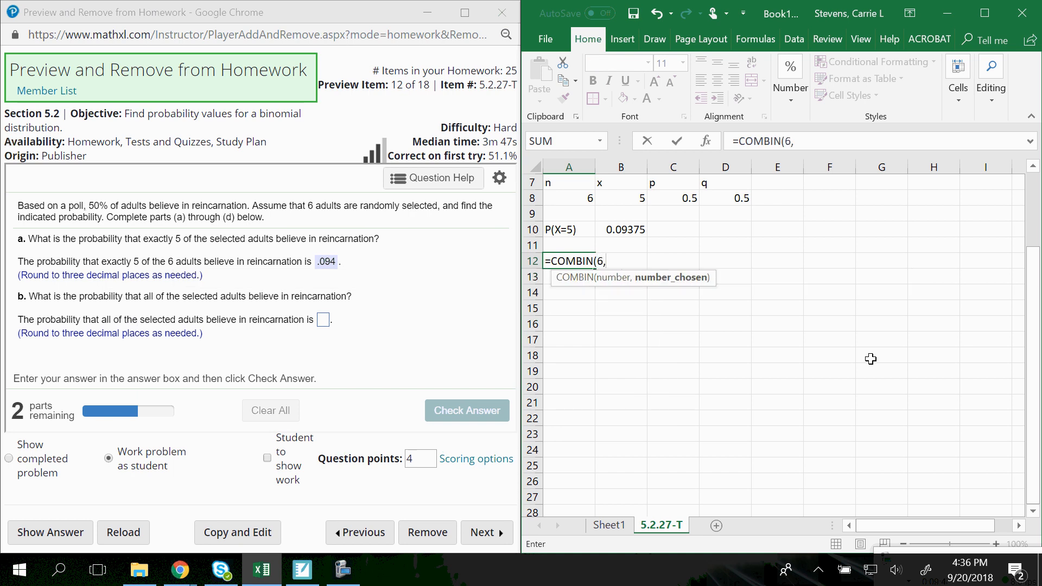
{"action": "type", "text": "5)"}
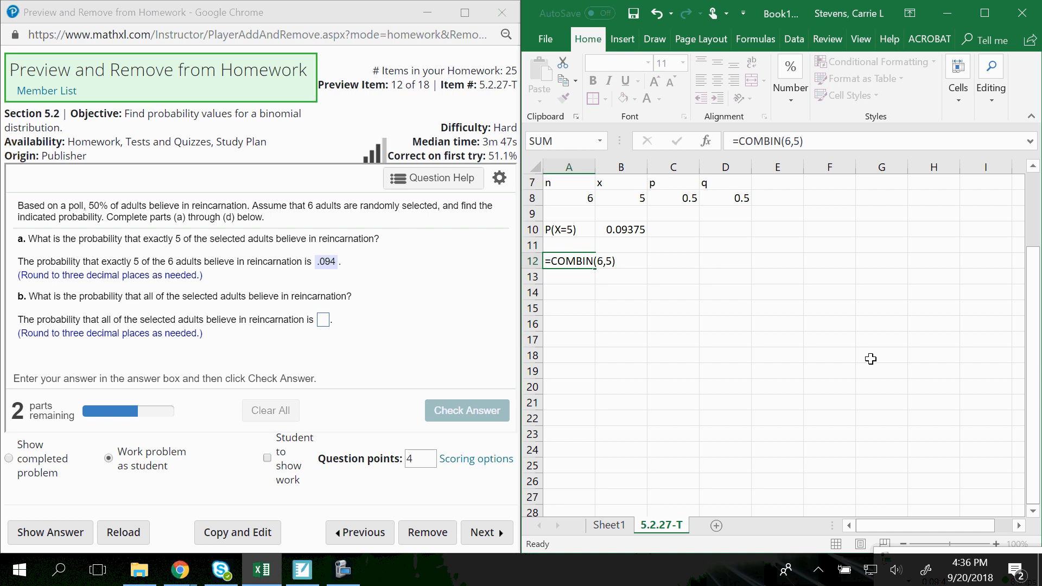
{"action": "key", "text": "Return"}
Step: Examine the COMBIN formula in cell A12 and compare it with the handwritten calculation in SMART Notebook
{"action": "left_click", "coordinate": [586, 259]}
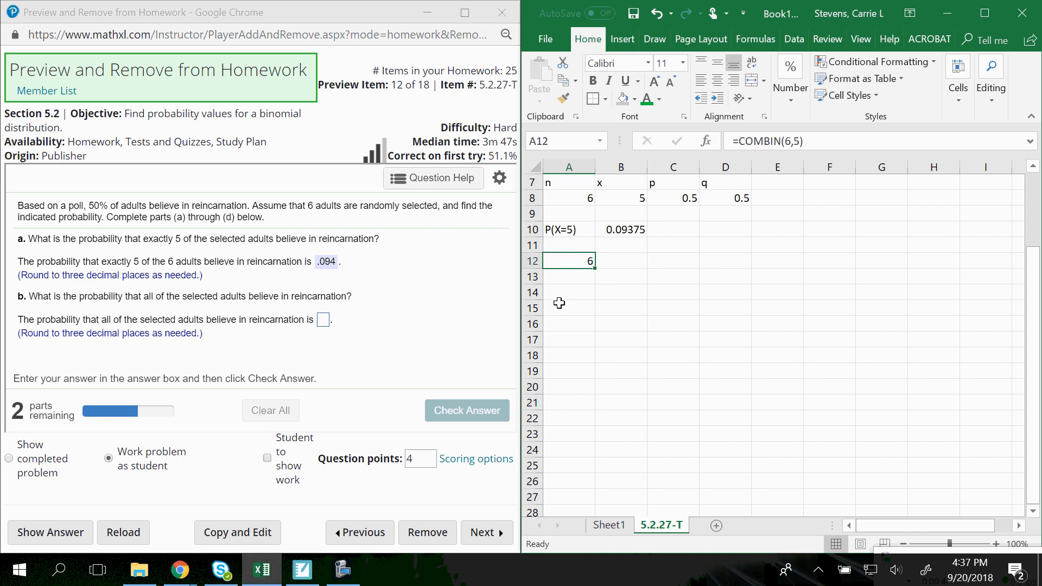
{"action": "left_click_drag", "start_coordinate": [827, 141], "coordinate": [731, 141]}
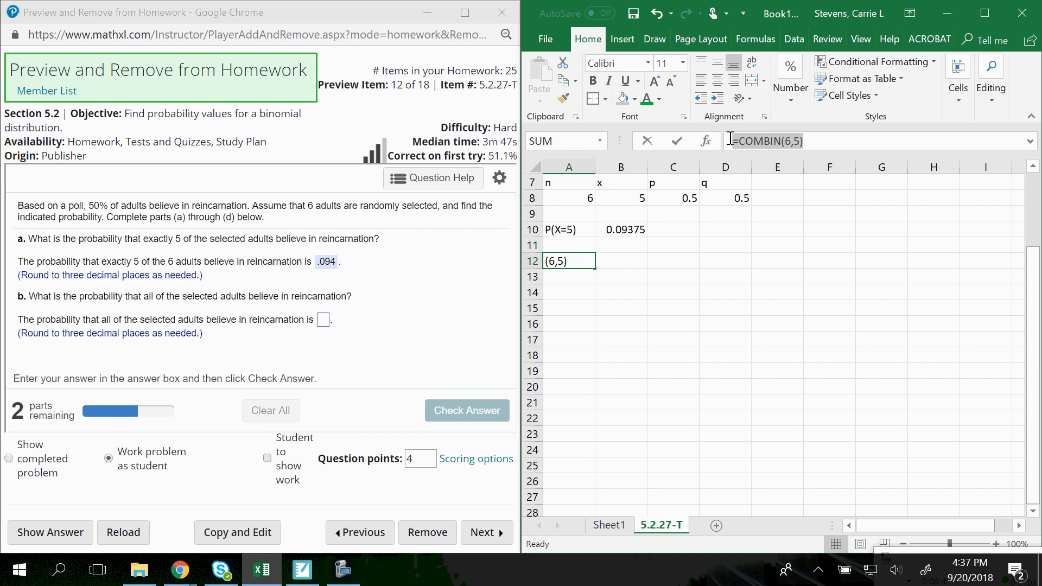
{"action": "left_click", "coordinate": [263, 573]}
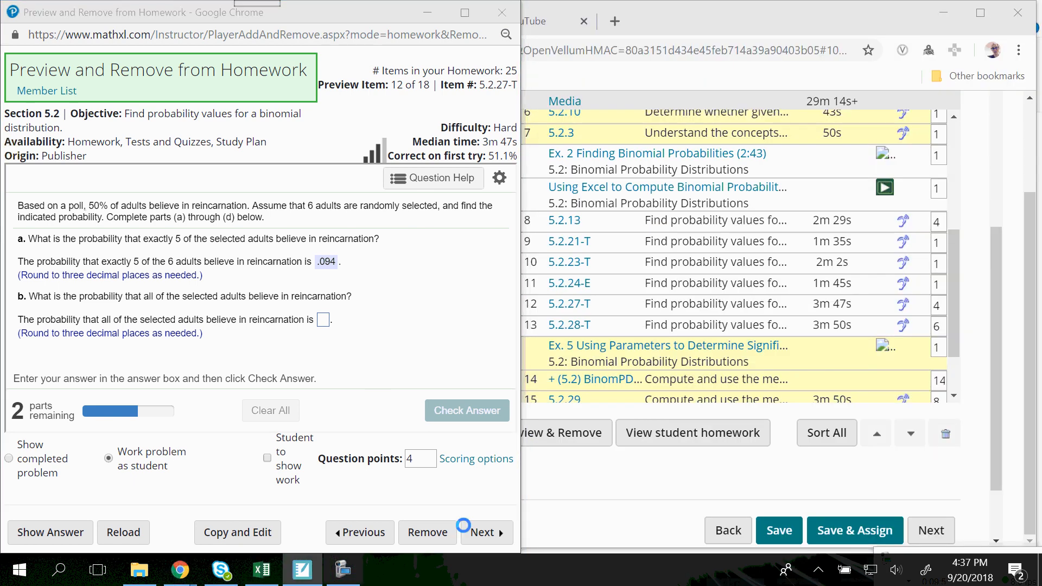
{"action": "left_click", "coordinate": [303, 570]}
{"action": "scroll", "coordinate": [370, 502], "scroll_direction": "down", "scroll_amount": 1}
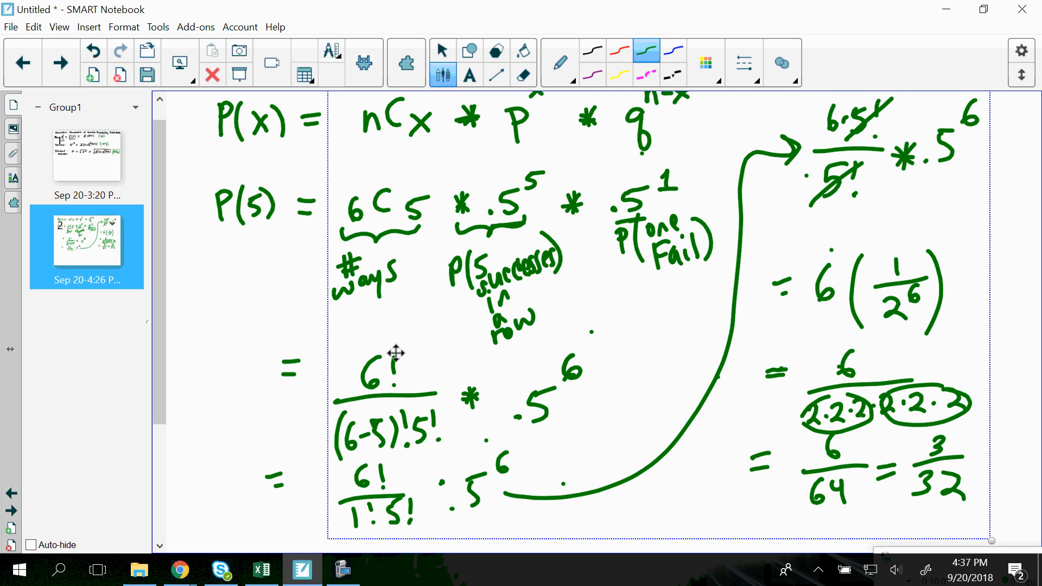
{"action": "left_click", "coordinate": [302, 569]}
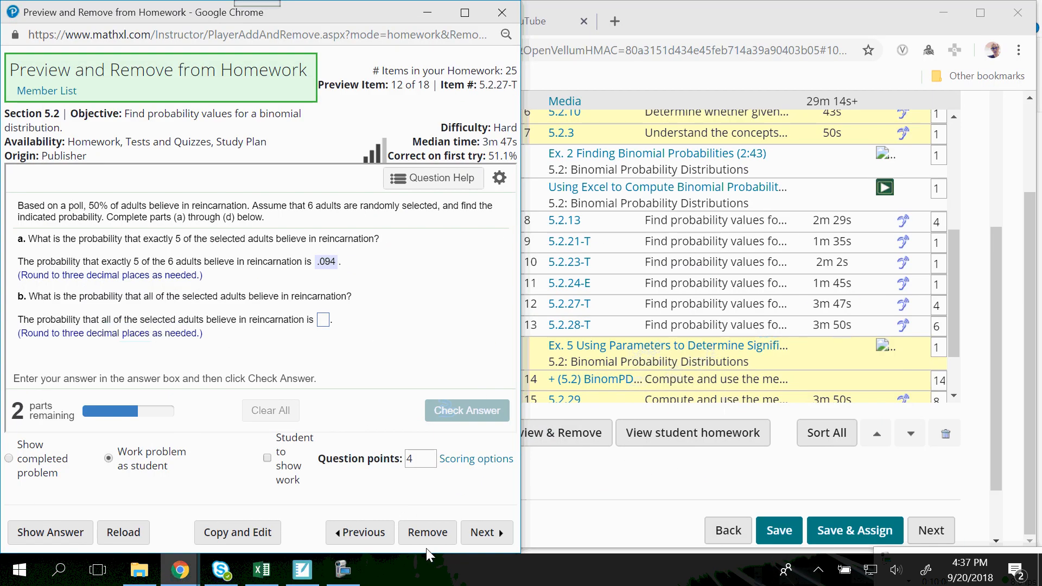
{"action": "left_click", "coordinate": [267, 571]}
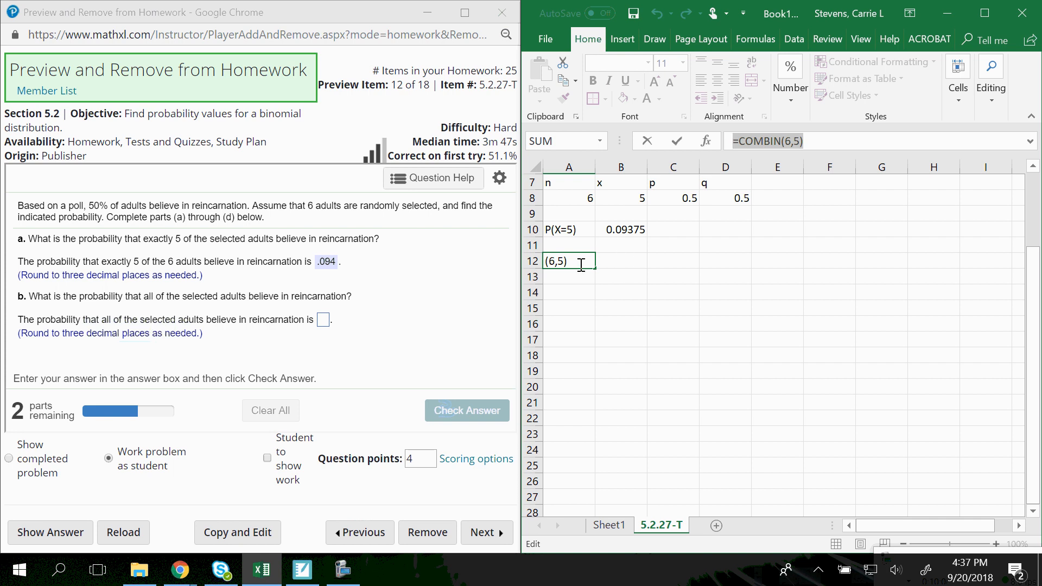
{"action": "left_click", "coordinate": [569, 321]}
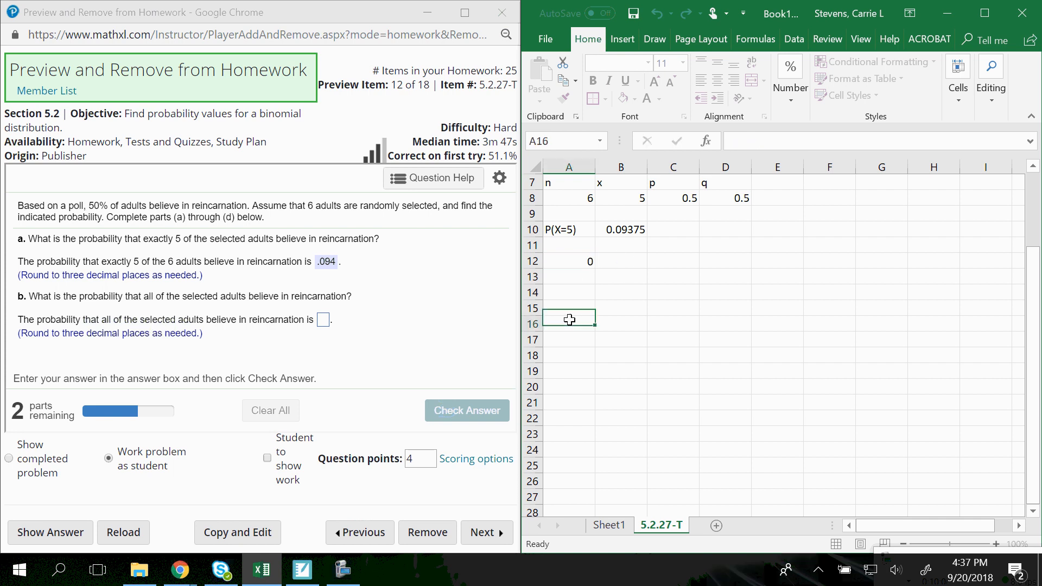
Step: Enter the formula =6*.5^6 in cell B12
{"action": "left_click", "coordinate": [612, 258]}
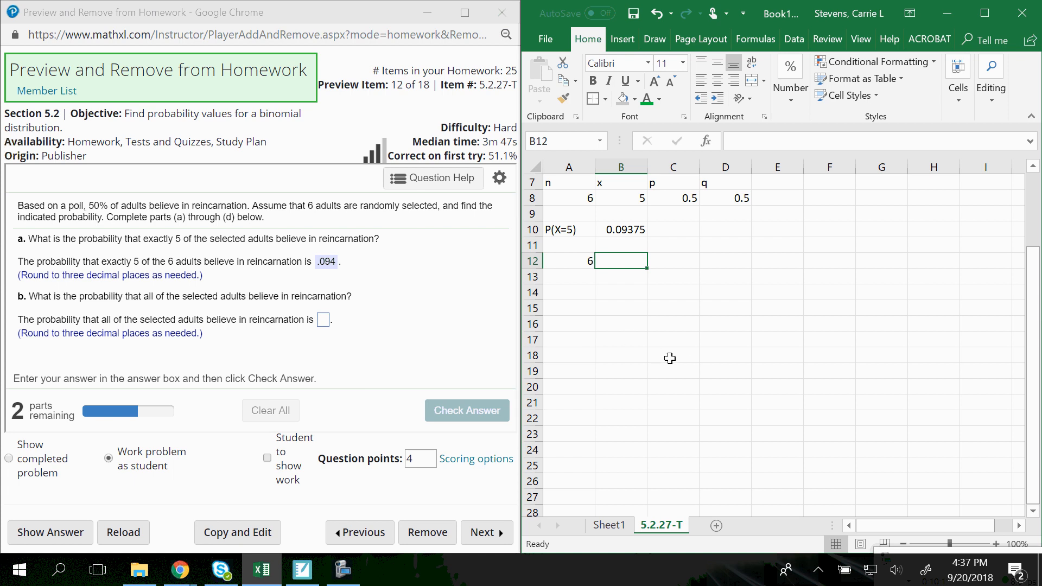
{"action": "type", "text": "=6*.5^6"}
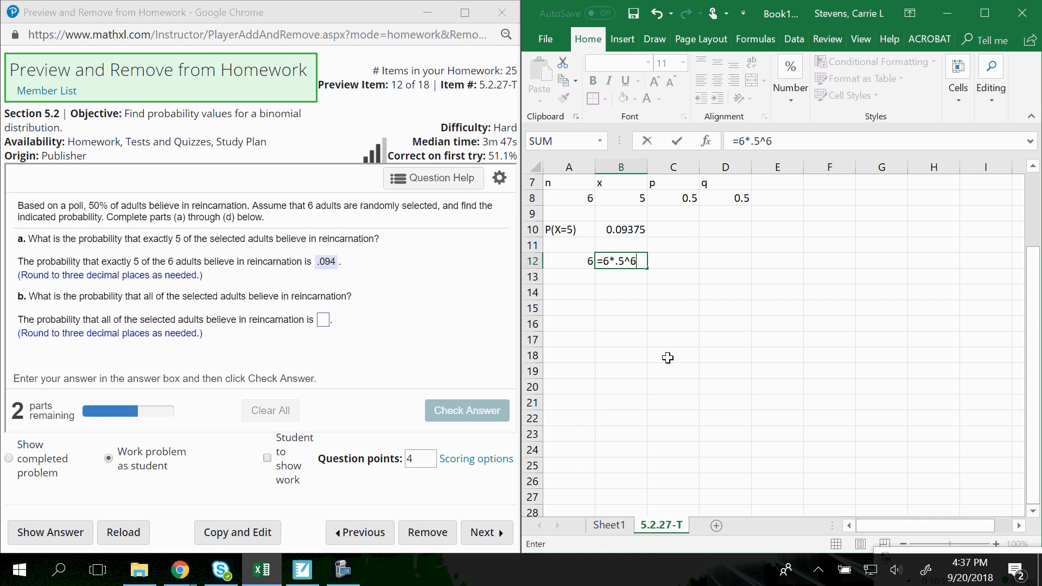
{"action": "key", "text": "Return"}
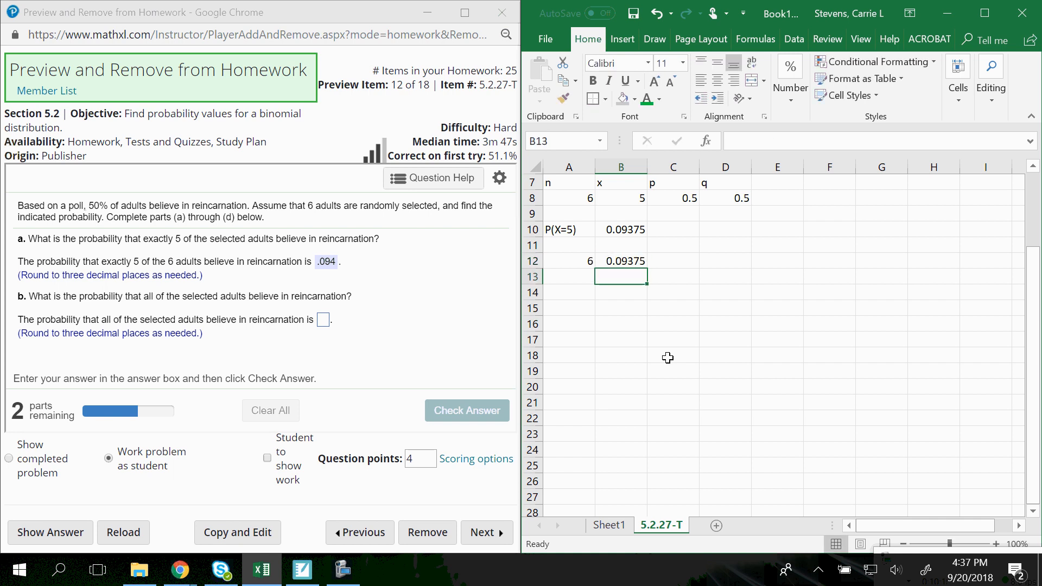
Step: Replace the formula in cell B12 with =6*.5^5*.5
{"action": "left_click", "coordinate": [632, 263]}
{"action": "type", "text": "="}
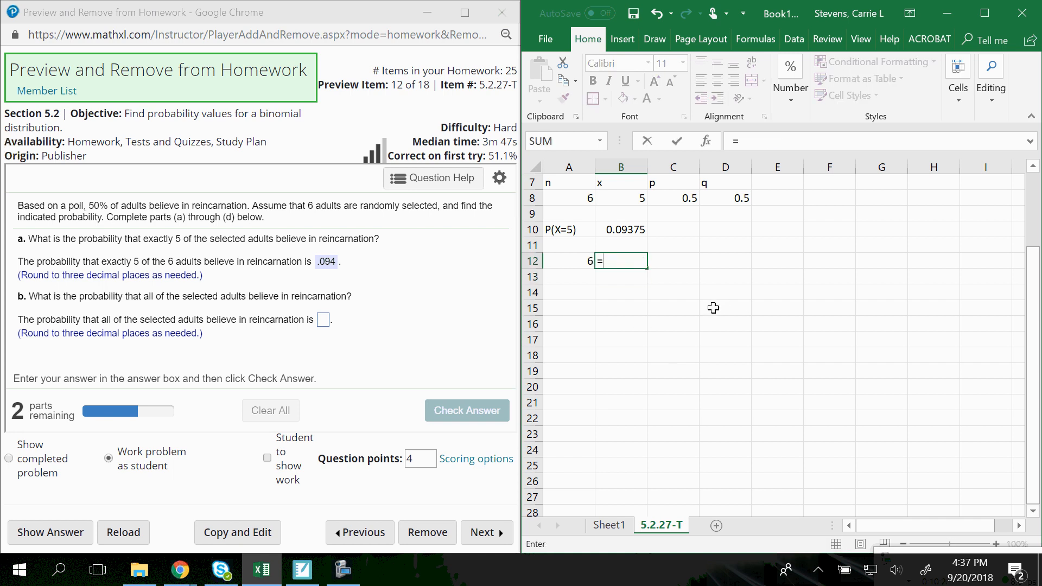
{"action": "type", "text": "6*.5^5*."}
{"action": "key", "text": "Return"}
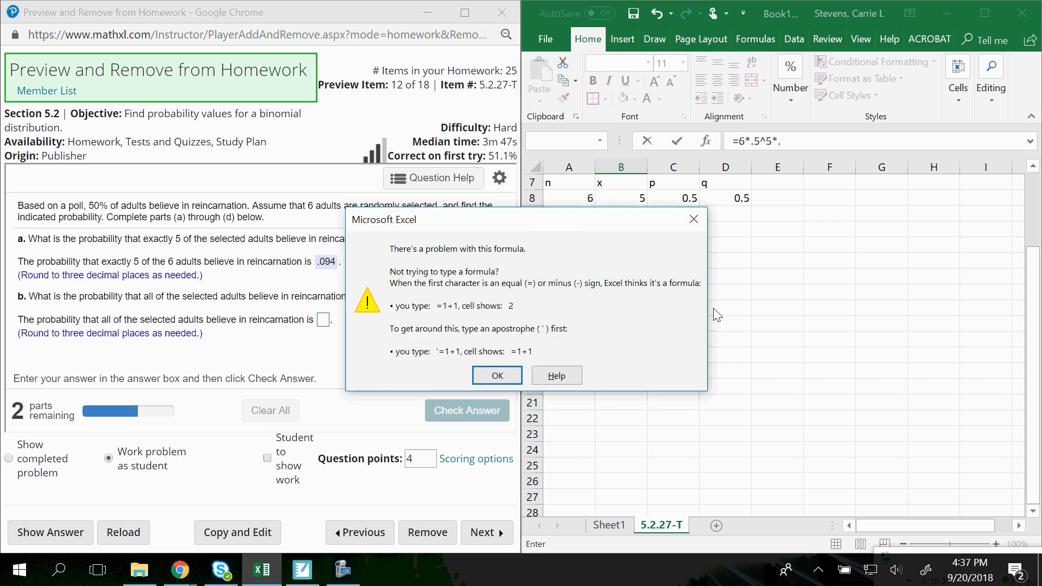
{"action": "left_click", "coordinate": [494, 375]}
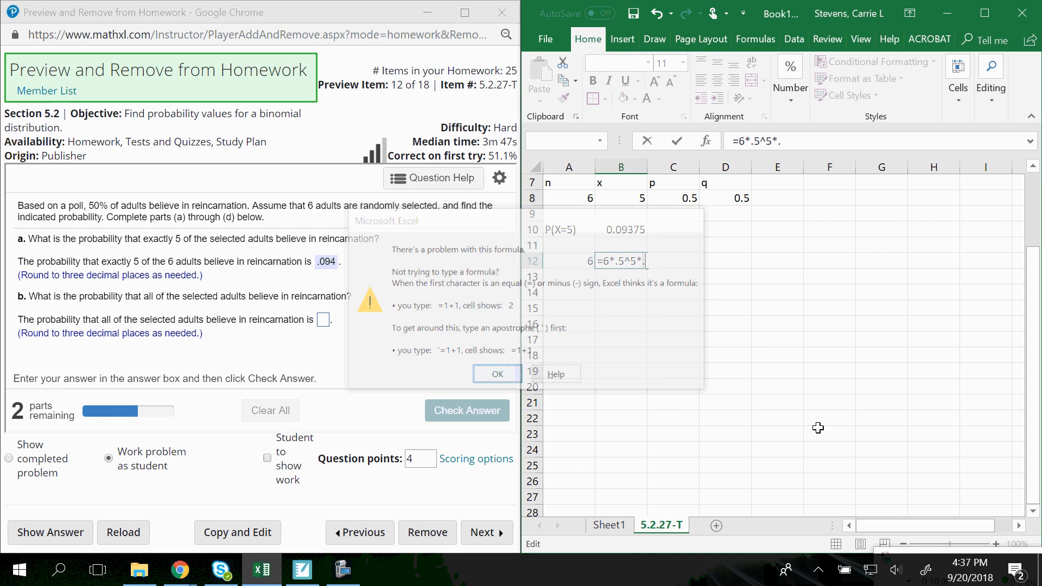
{"action": "type", "text": "5"}
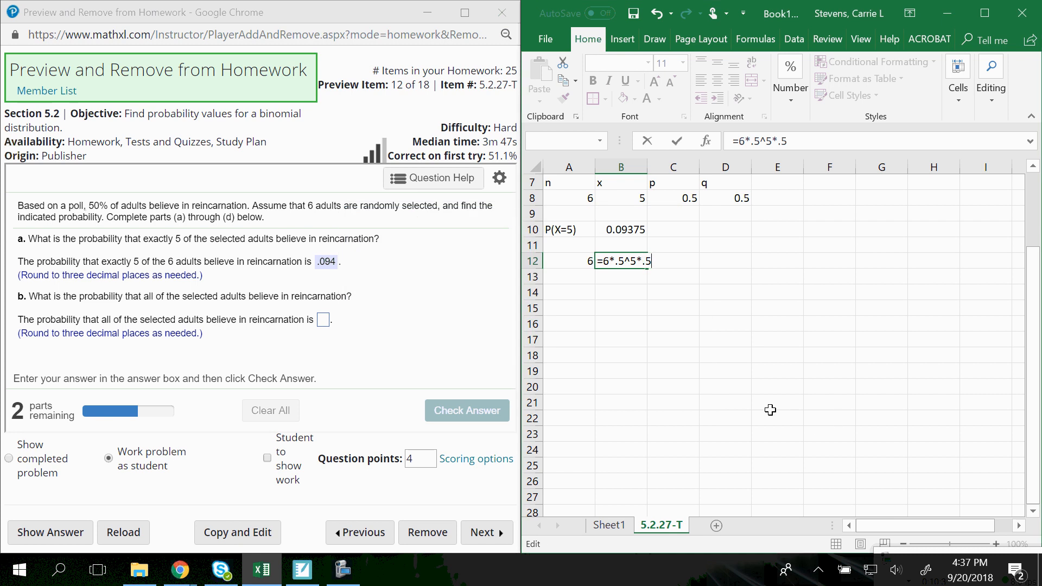
{"action": "key", "text": "Return"}
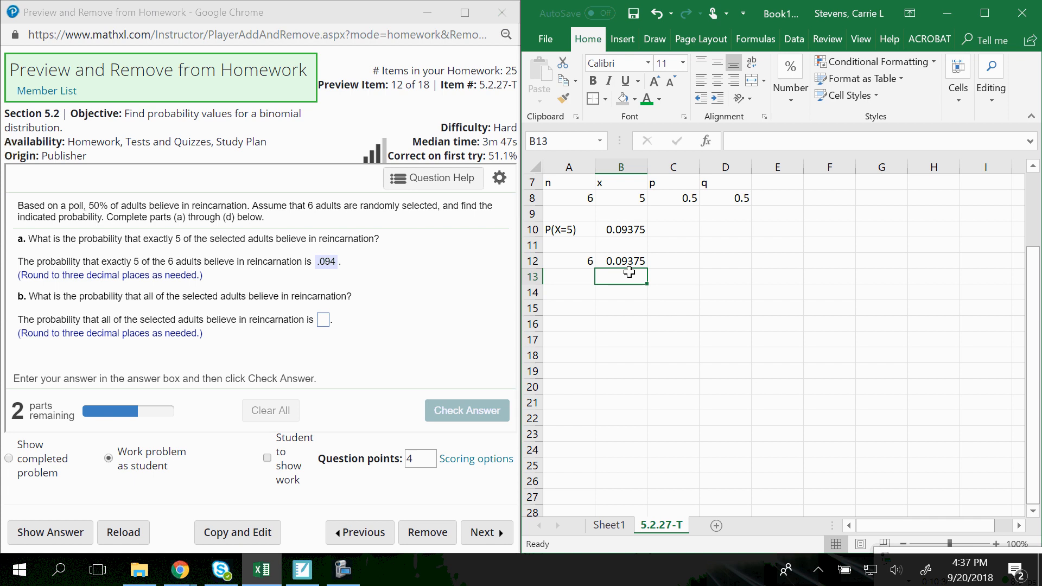
Step: Replace the formula in cell B12 with =3/32, the fraction from the handwritten solution in SMART Notebook
{"action": "left_click", "coordinate": [618, 257]}
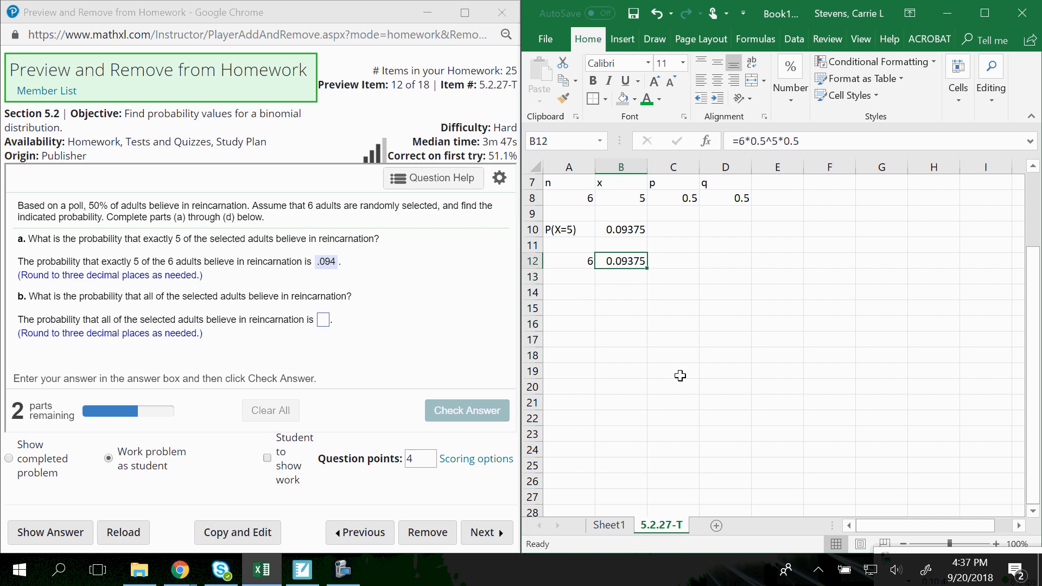
{"action": "type", "text": "="}
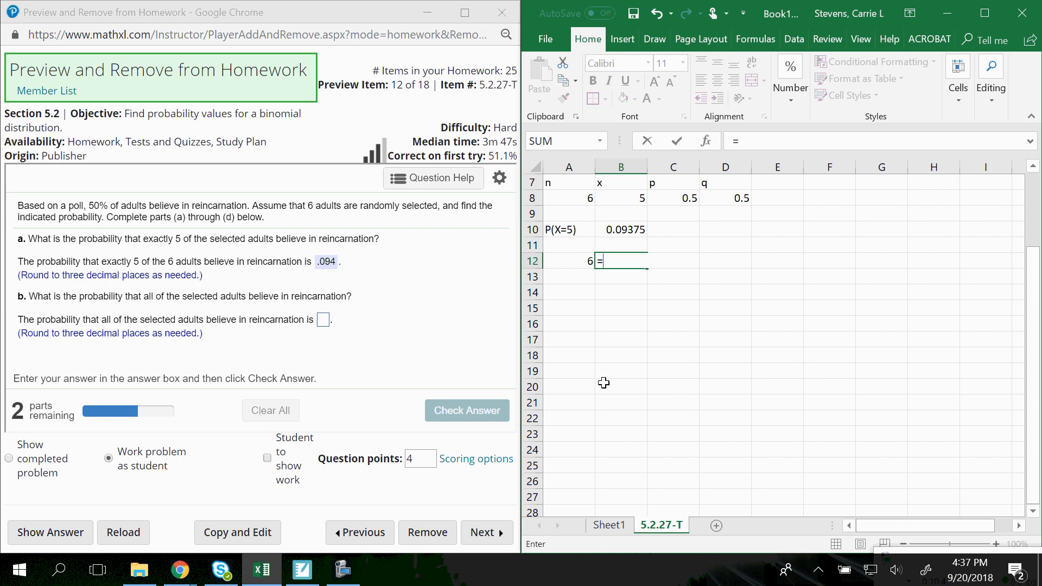
{"action": "left_click", "coordinate": [303, 570]}
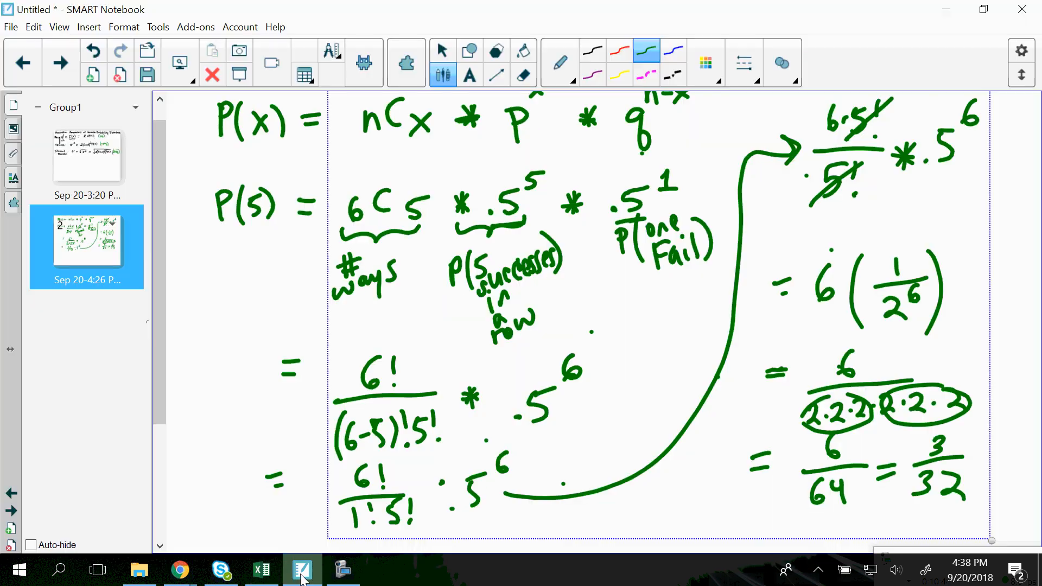
{"action": "left_click", "coordinate": [302, 577]}
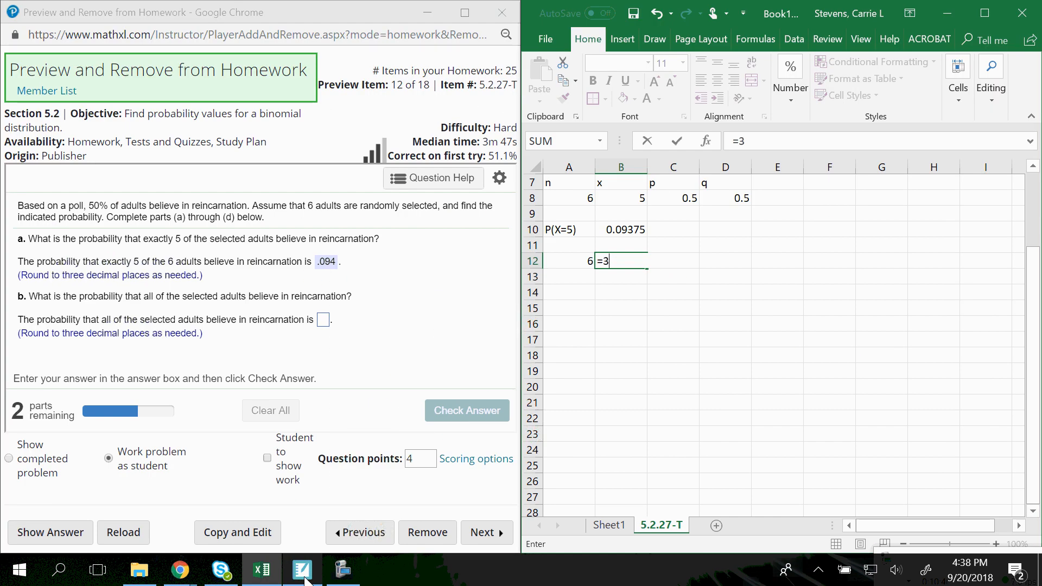
{"action": "type", "text": "3/32"}
{"action": "key", "text": "Return"}
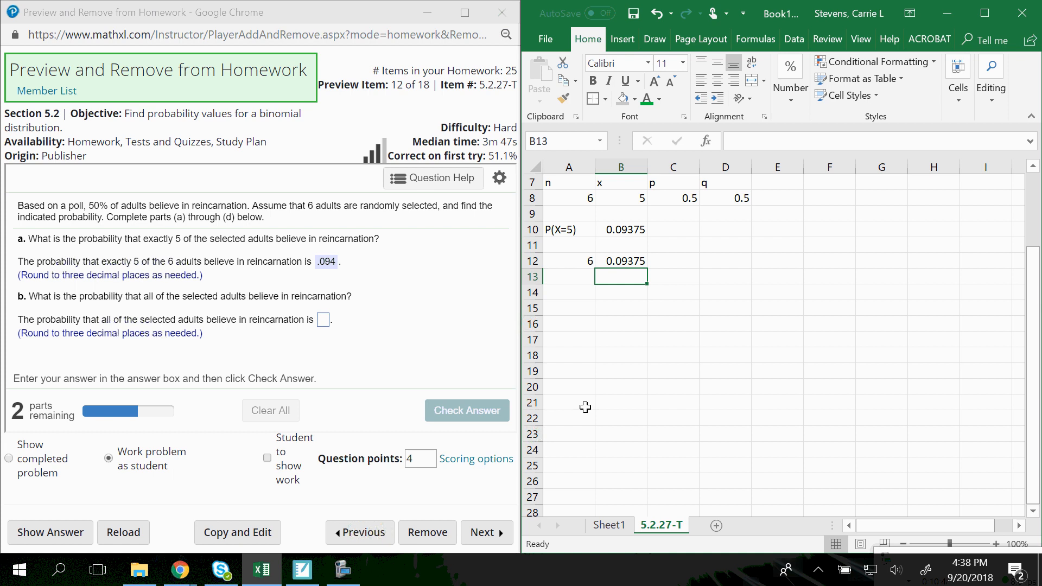
{"action": "left_click", "coordinate": [624, 261]}
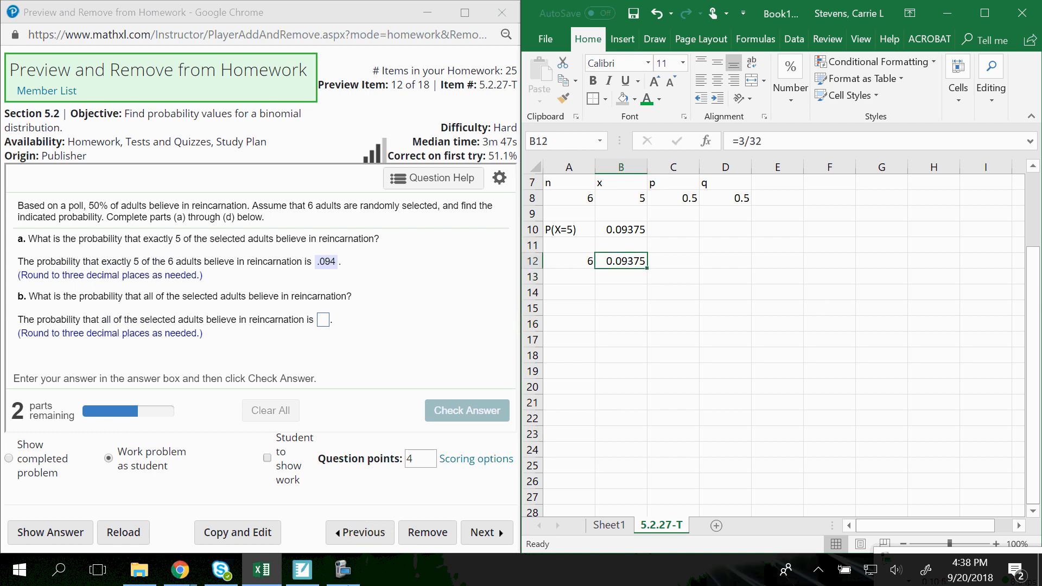
Step: Switch to SMART Notebook and review the handwritten P(5) derivation from the binomial formula through the final fraction
{"action": "left_click", "coordinate": [303, 570]}
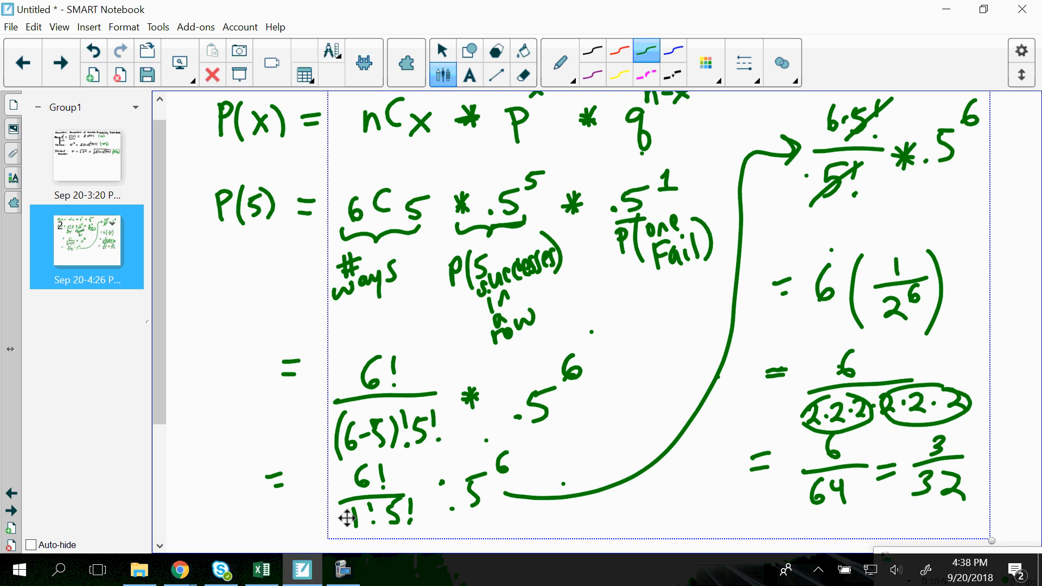
{"action": "scroll", "coordinate": [348, 518], "scroll_direction": "up", "scroll_amount": 1}
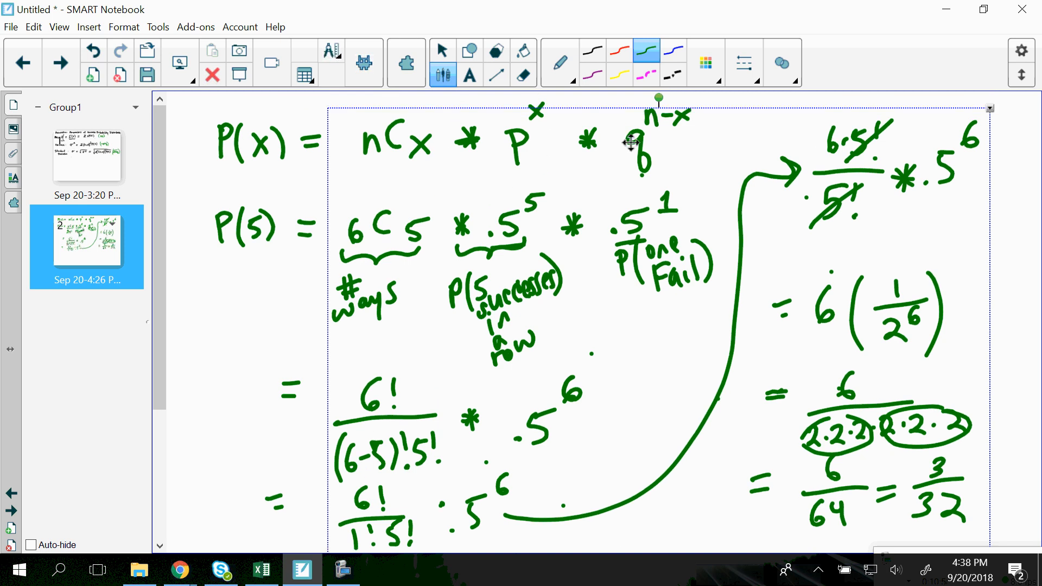
{"action": "scroll", "coordinate": [380, 540], "scroll_direction": "down", "scroll_amount": 3}
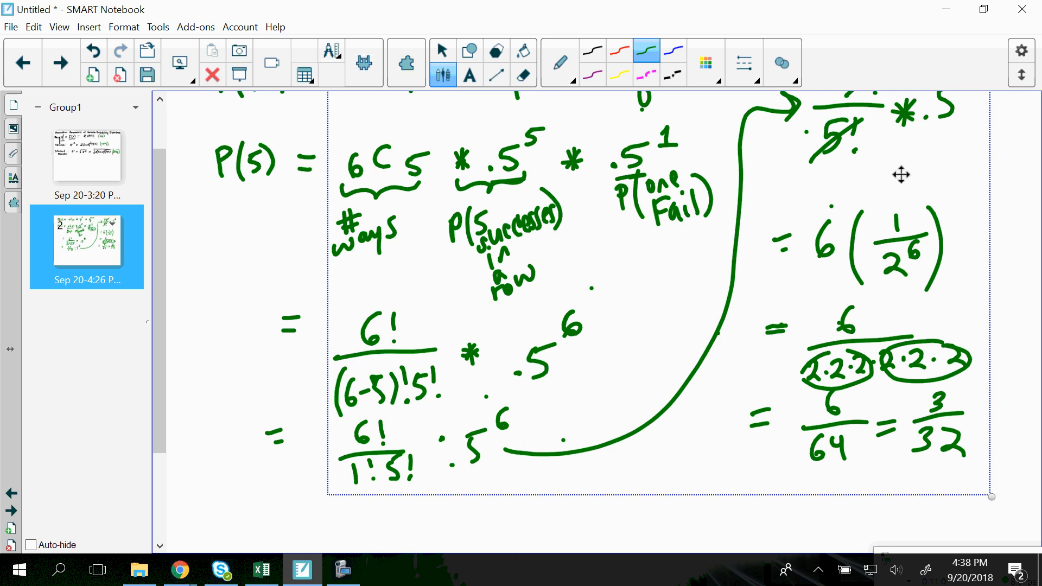
{"action": "scroll", "coordinate": [901, 175], "scroll_direction": "up", "scroll_amount": 3}
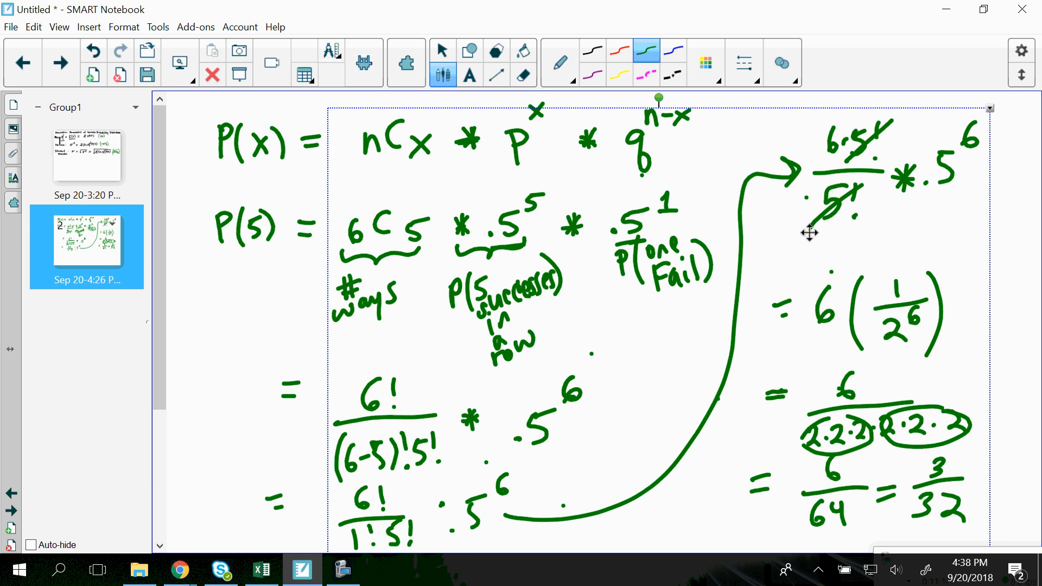
{"action": "scroll", "coordinate": [530, 463], "scroll_direction": "down", "scroll_amount": 3}
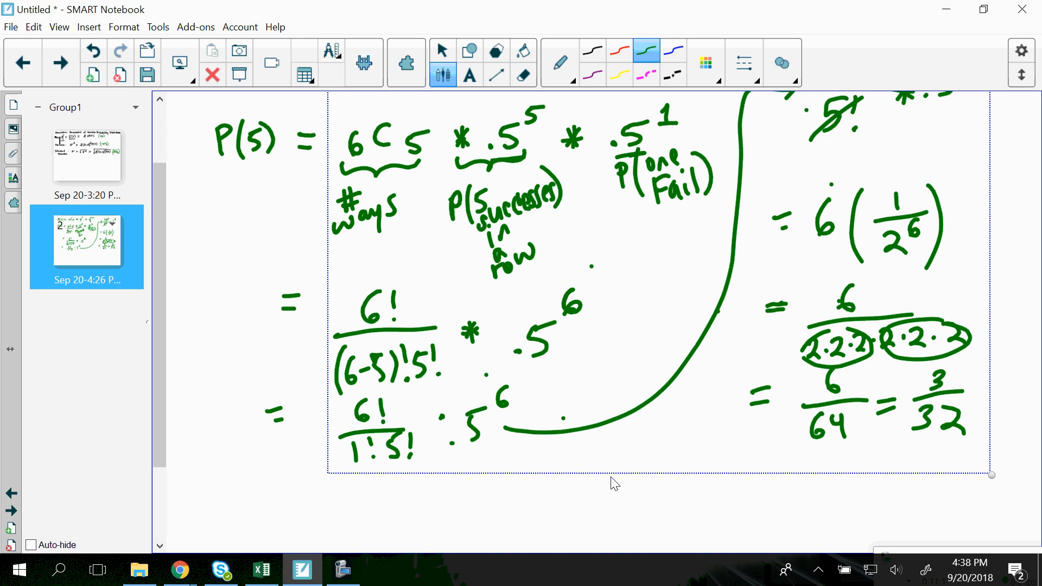
{"action": "scroll", "coordinate": [530, 467], "scroll_direction": "up", "scroll_amount": 2}
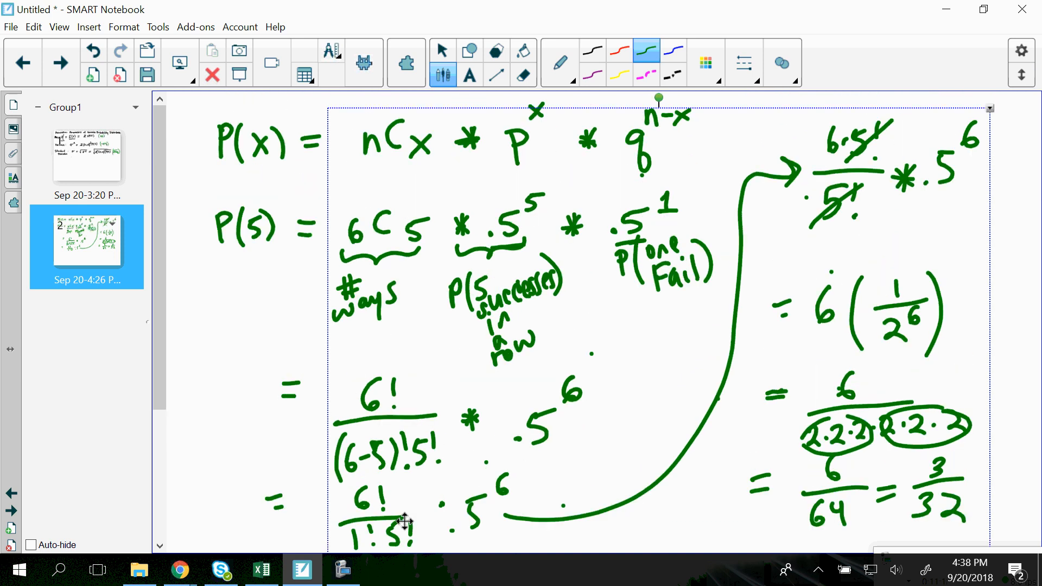
{"action": "scroll", "coordinate": [406, 521], "scroll_direction": "down", "scroll_amount": 3}
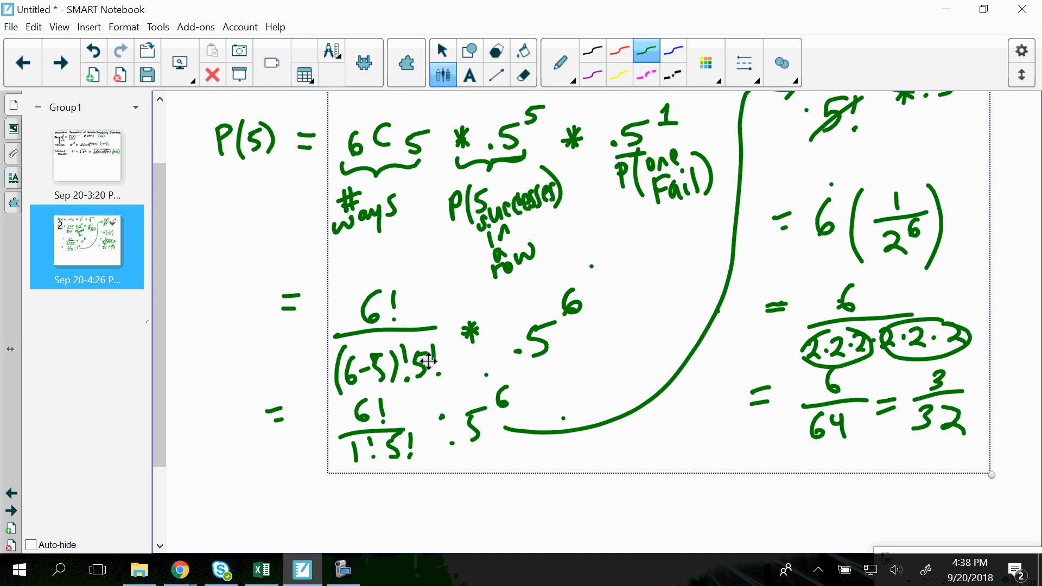
{"action": "scroll", "coordinate": [434, 375], "scroll_direction": "up", "scroll_amount": 3}
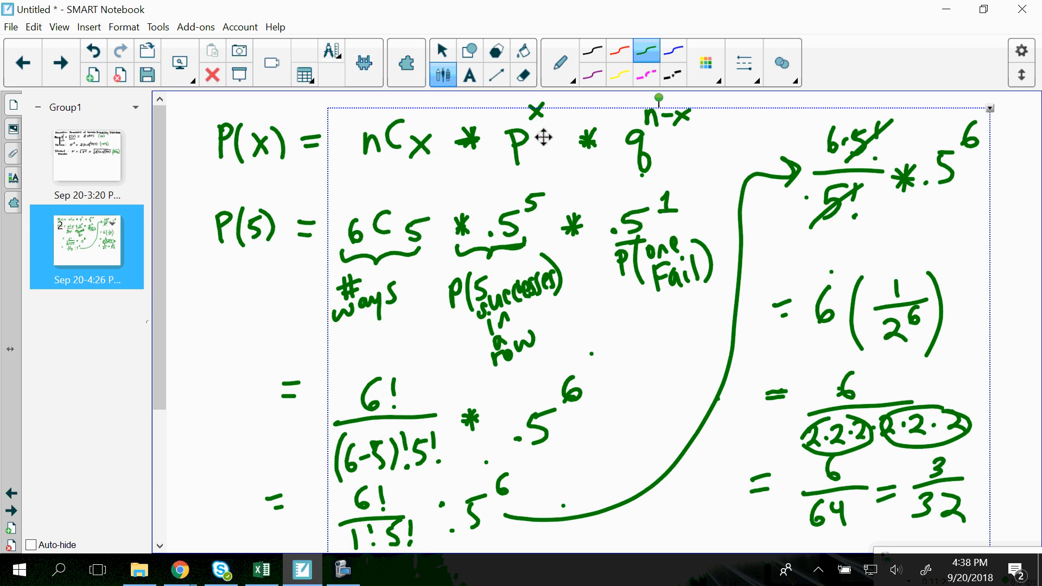
{"action": "scroll", "coordinate": [400, 489], "scroll_direction": "down", "scroll_amount": 3}
{"action": "scroll", "coordinate": [397, 510], "scroll_direction": "down", "scroll_amount": 2}
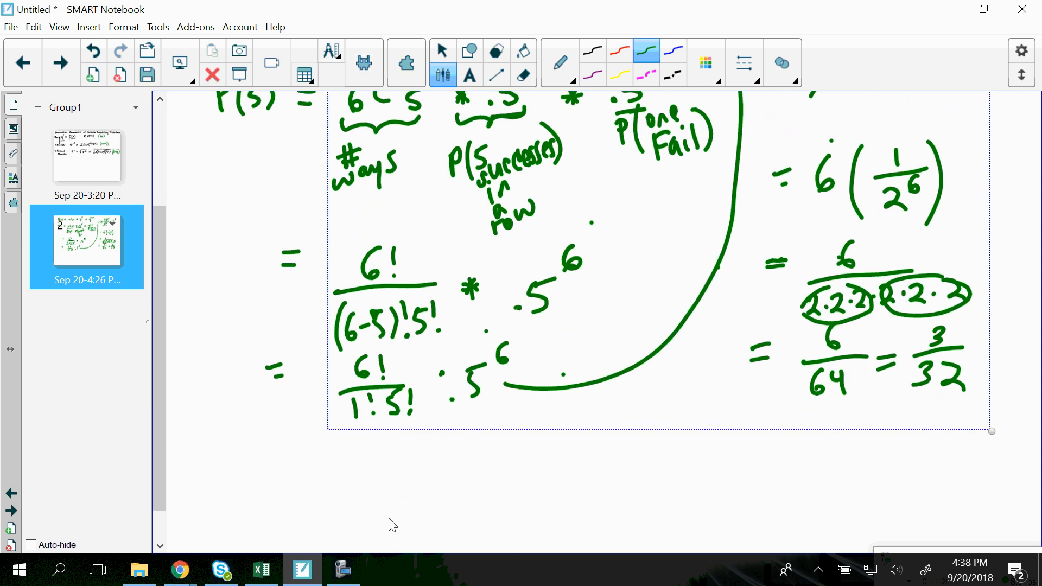
{"action": "scroll", "coordinate": [315, 434], "scroll_direction": "up", "scroll_amount": 4}
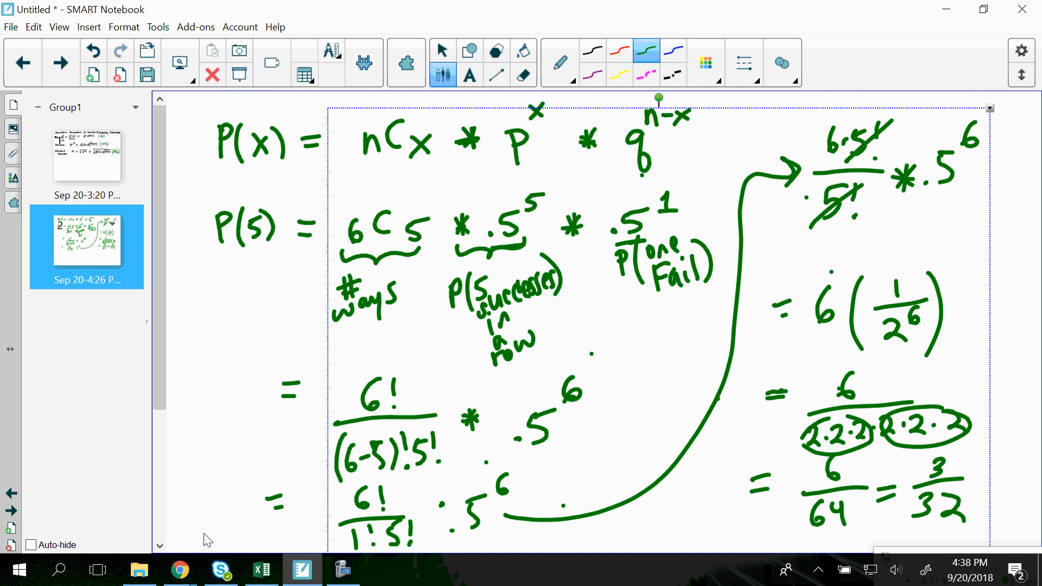
Step: Switch to Excel, compare the formulas in cells B10 and B12, and consult the binomial example on Sheet1
{"action": "left_click", "coordinate": [261, 570]}
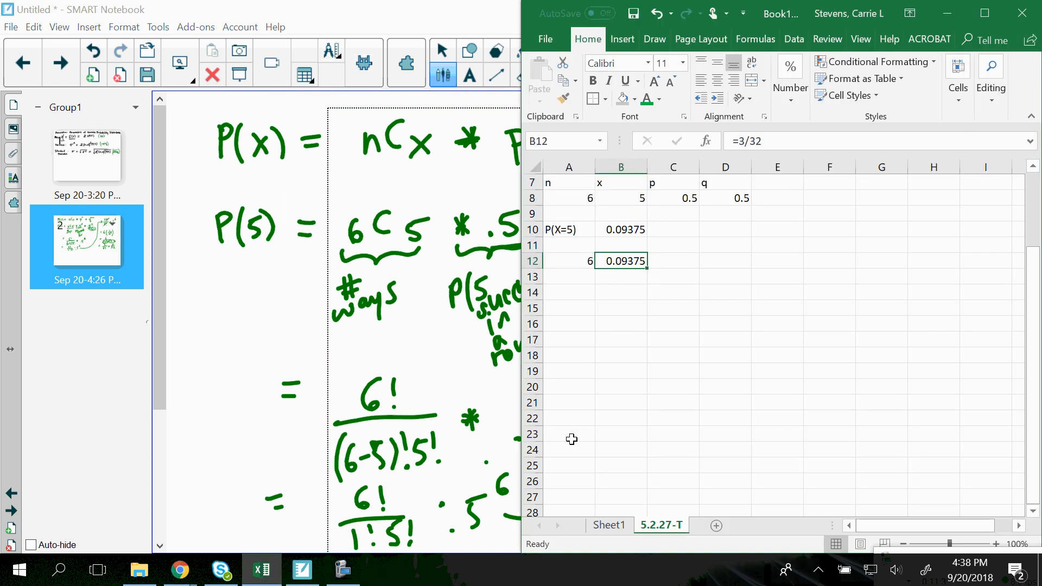
{"action": "left_click", "coordinate": [700, 382]}
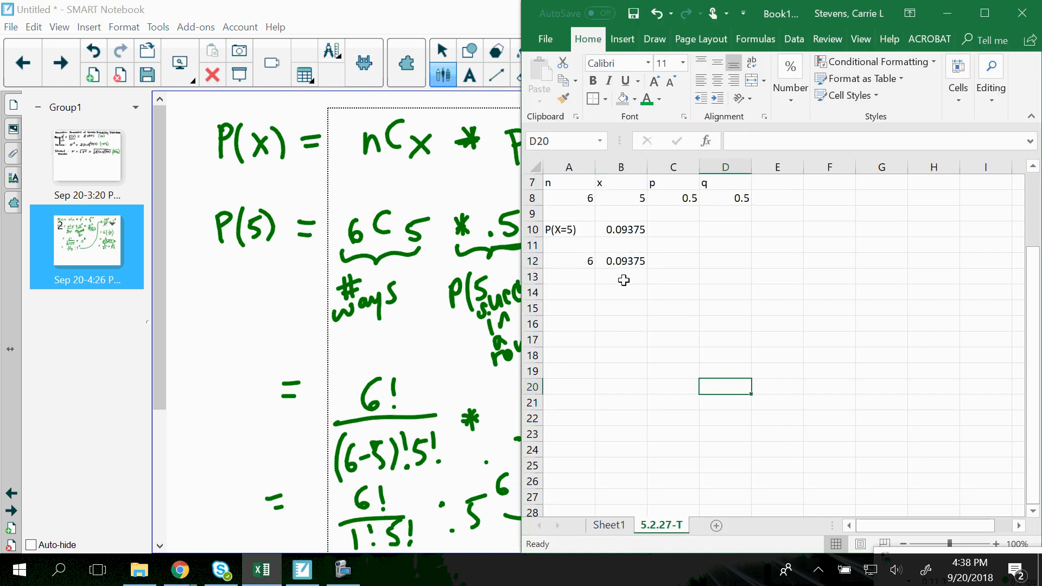
{"action": "left_click", "coordinate": [644, 228]}
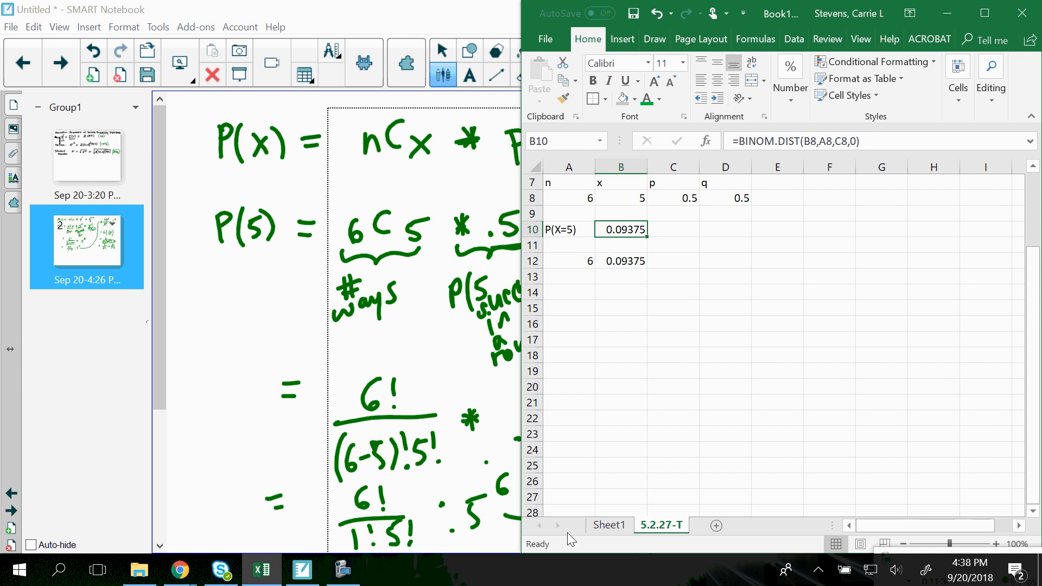
{"action": "left_click", "coordinate": [606, 420]}
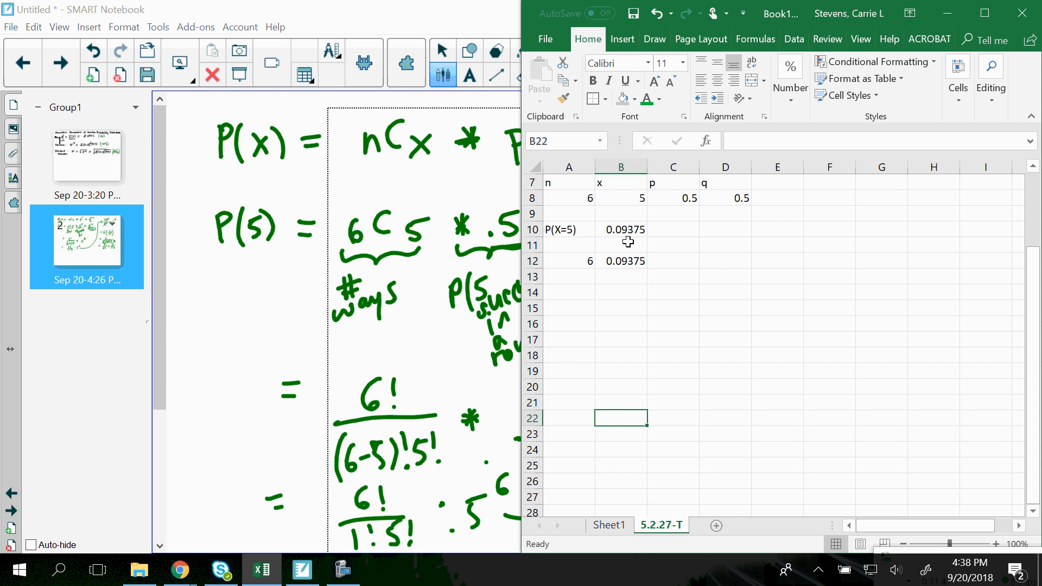
{"action": "left_click", "coordinate": [625, 262]}
{"action": "left_click", "coordinate": [630, 231]}
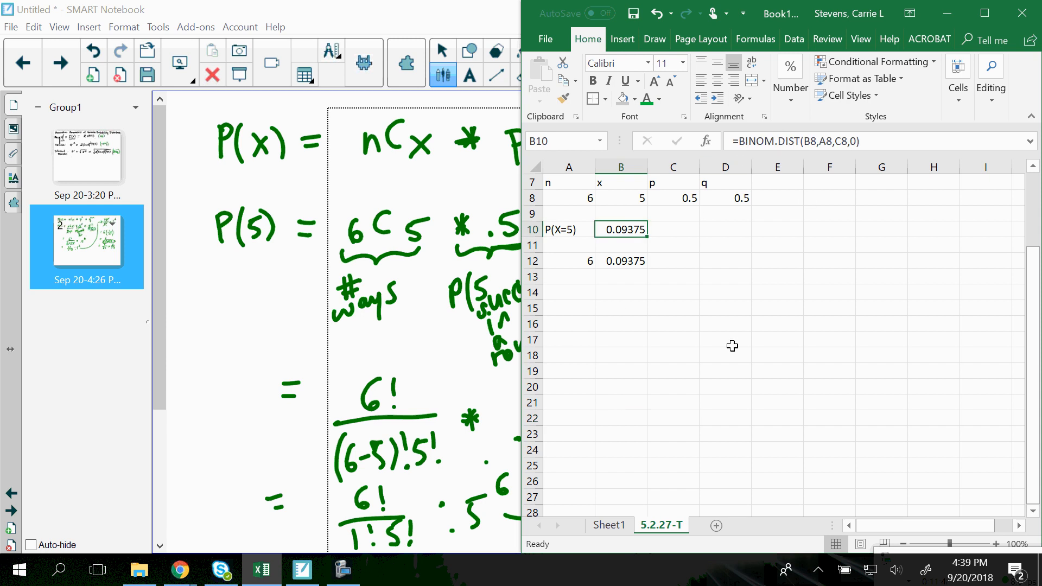
{"action": "left_click", "coordinate": [609, 526]}
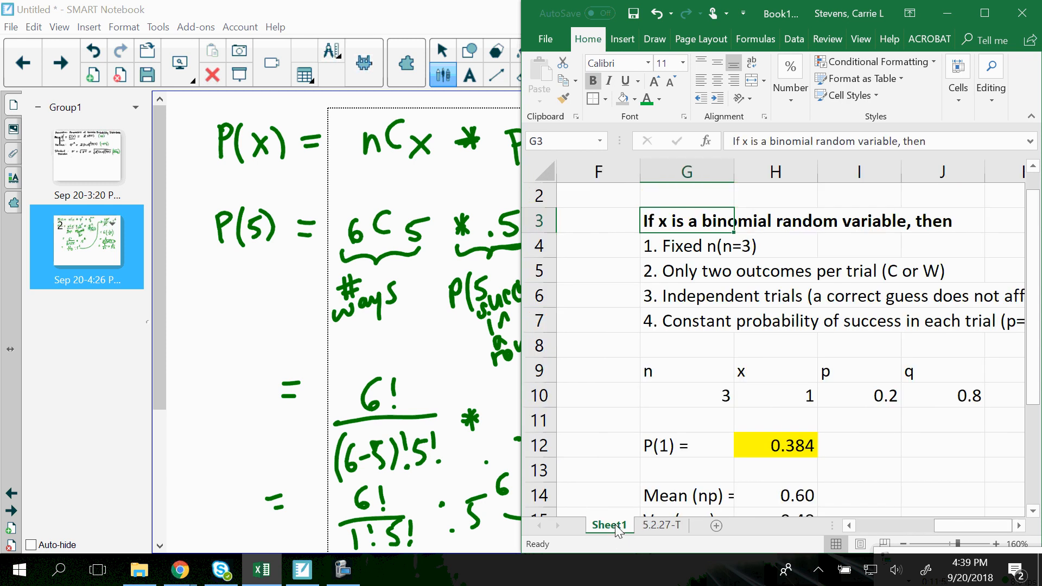
{"action": "left_click", "coordinate": [654, 528]}
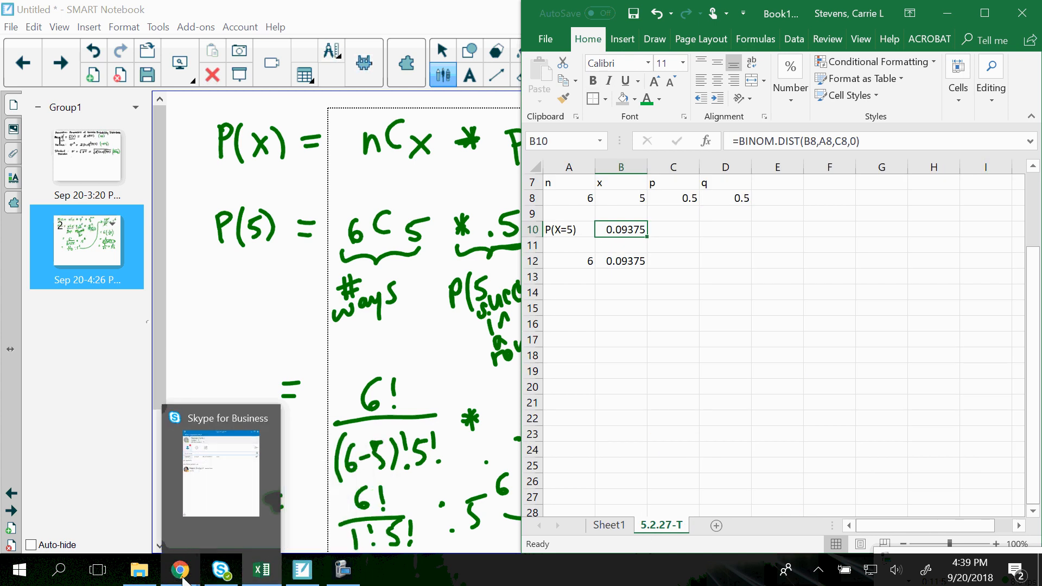
Step: Bring up the homework problem in Chrome to read part b, and enter the label p(X=6) in cell A14 in Excel
{"action": "mouse_move", "coordinate": [179, 570]}
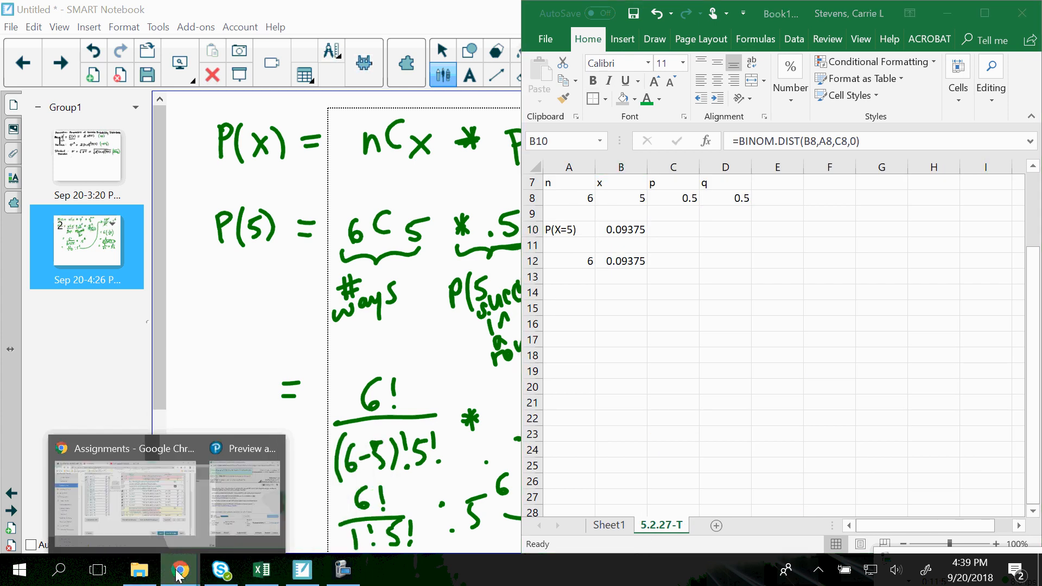
{"action": "left_click", "coordinate": [260, 513]}
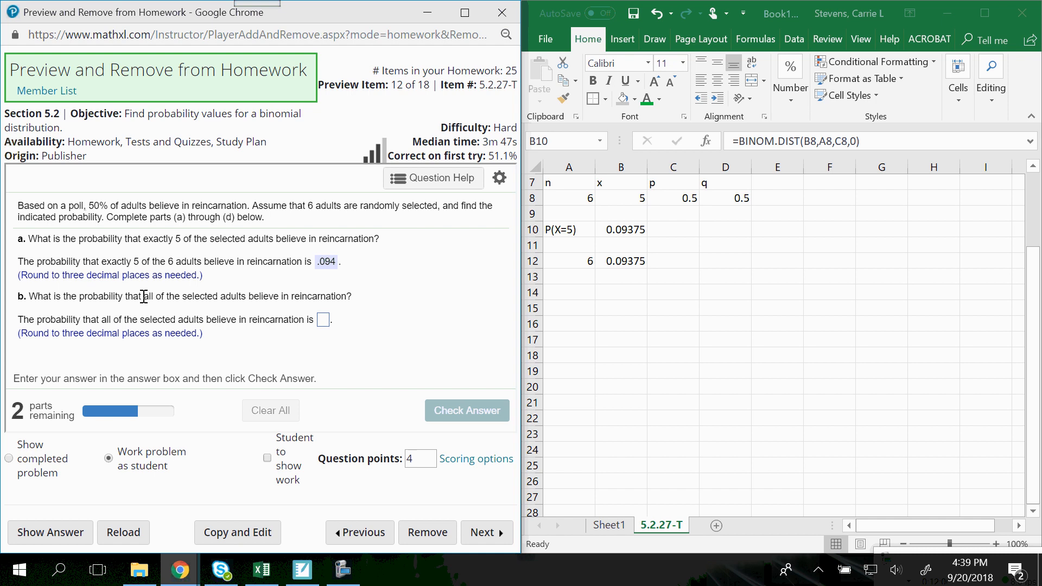
{"action": "mouse_move", "coordinate": [144, 297]}
{"action": "left_mouse_down"}
{"action": "mouse_move", "coordinate": [202, 296]}
{"action": "mouse_move", "coordinate": [158, 299]}
{"action": "left_mouse_up"}
{"action": "left_click", "coordinate": [572, 291]}
{"action": "type", "text": "p(X"}
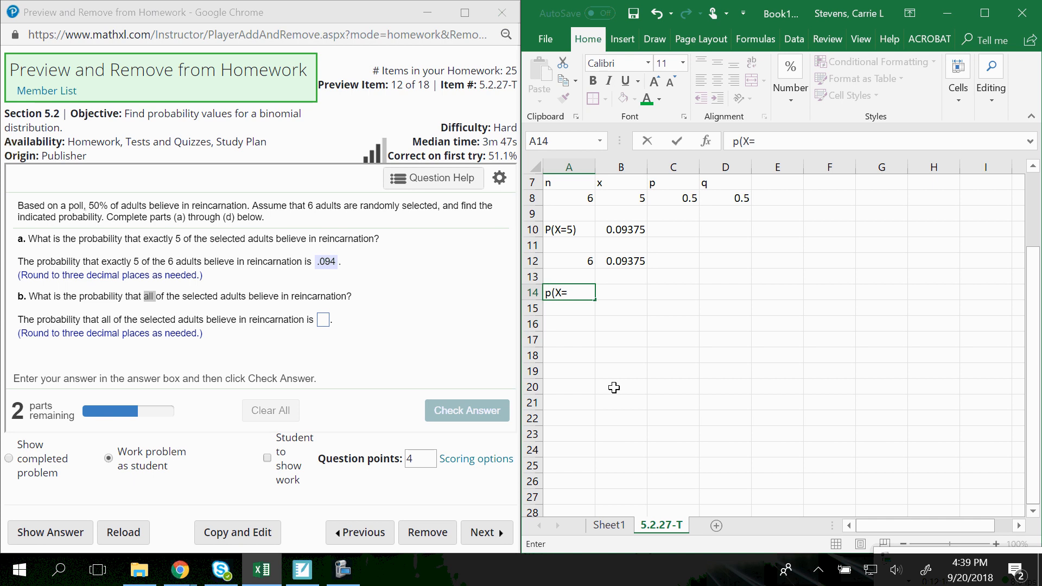
{"action": "type", "text": "=6)"}
{"action": "key", "text": "Tab"}
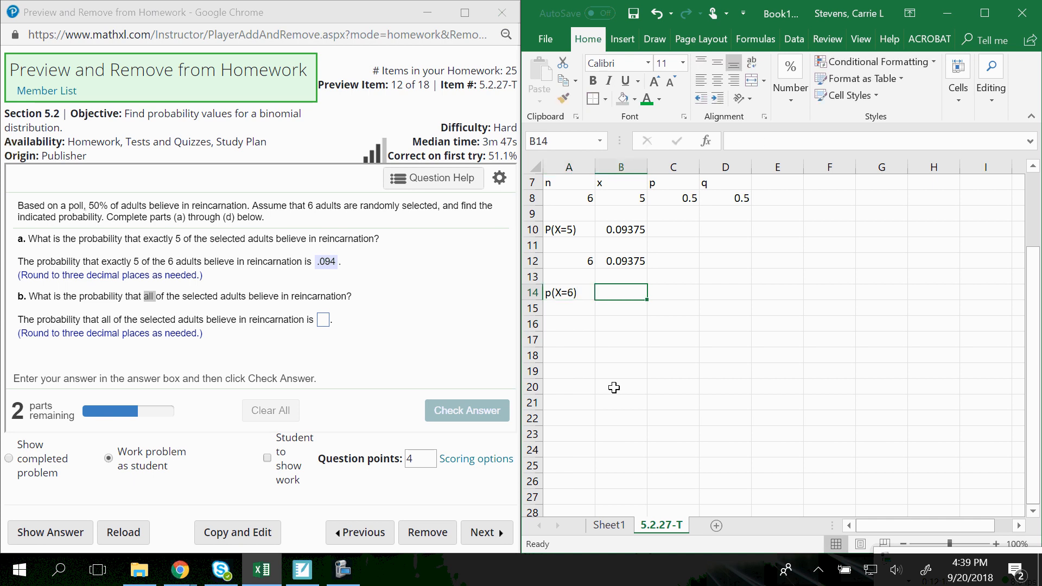
Step: Enter the formula =BINOM.DIST(6,6,.5,0) in cell B14
{"action": "type", "text": "=BINOM"}
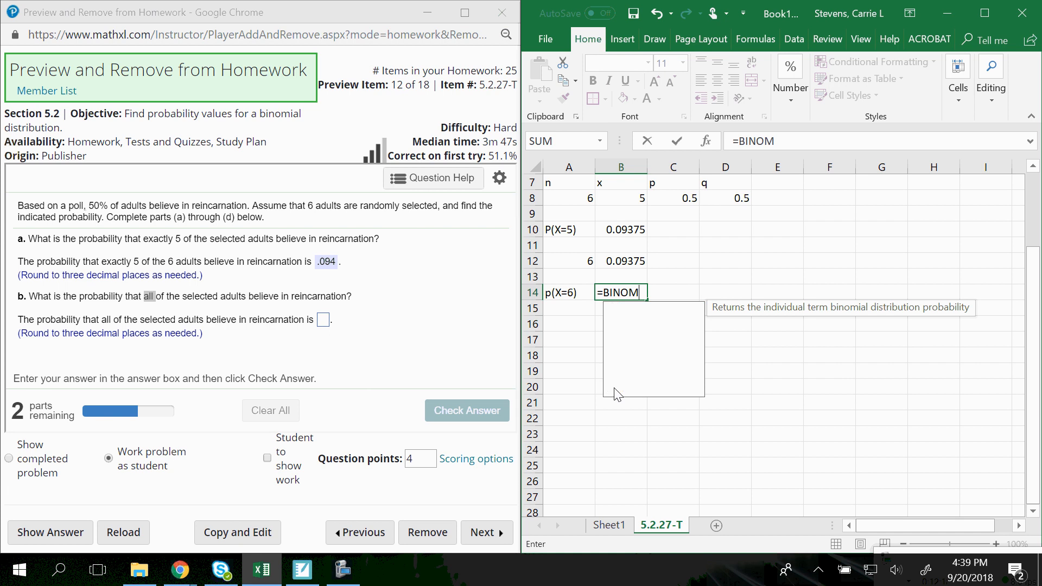
{"action": "type", "text": ".DIST("}
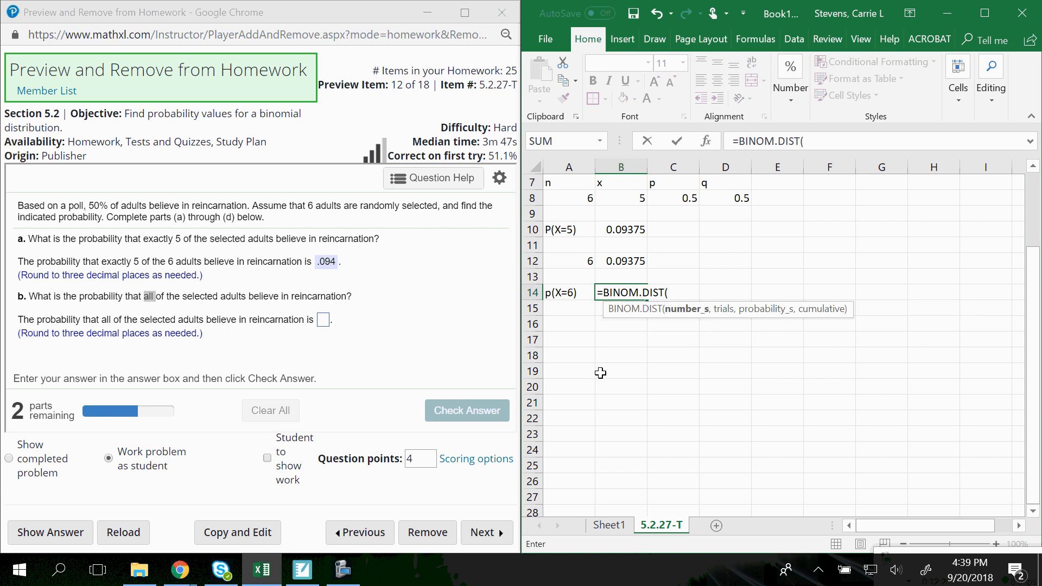
{"action": "type", "text": "6,"}
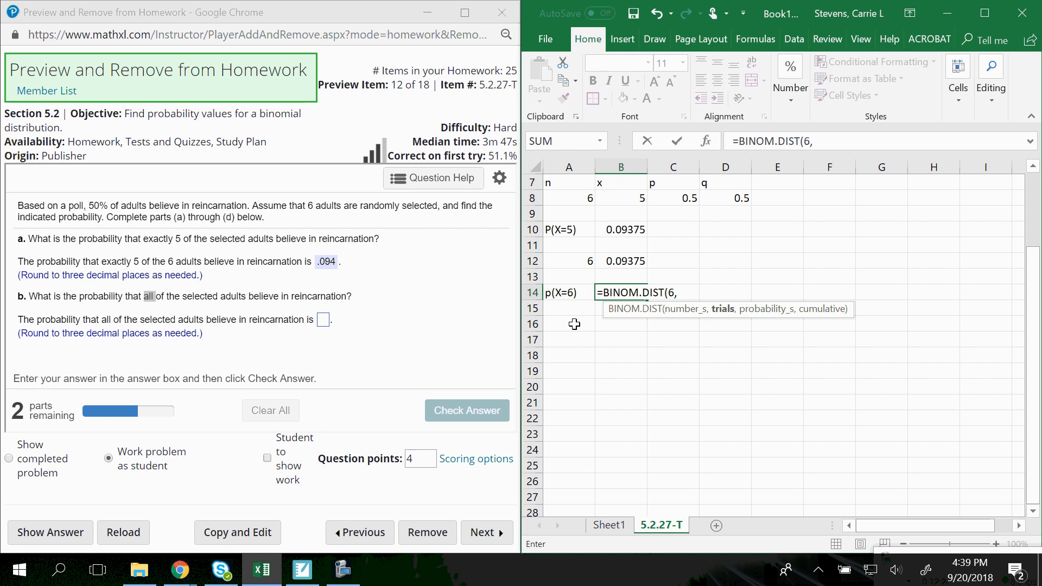
{"action": "type", "text": "6,"}
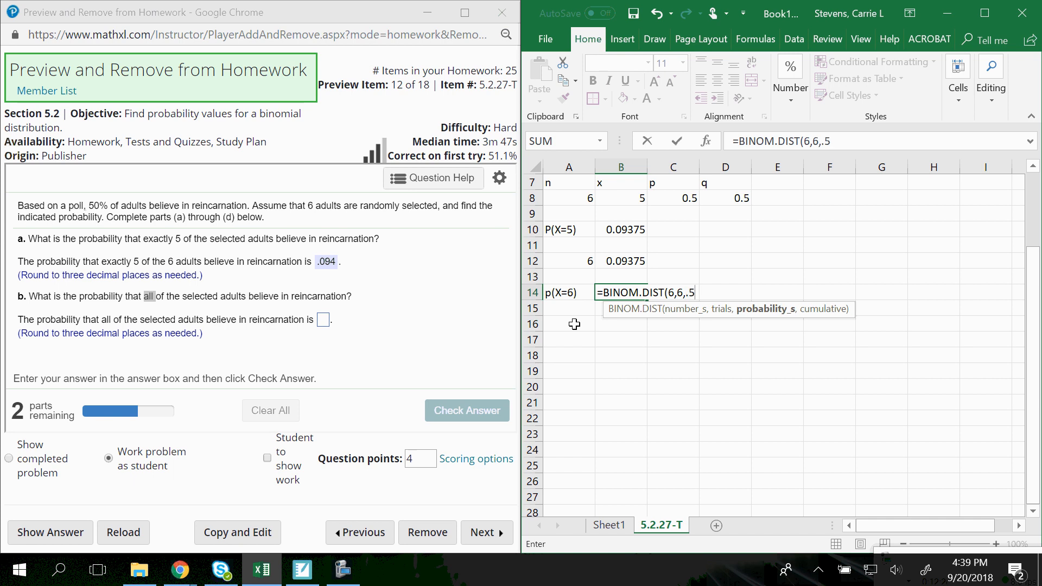
{"action": "type", "text": ".5,0"}
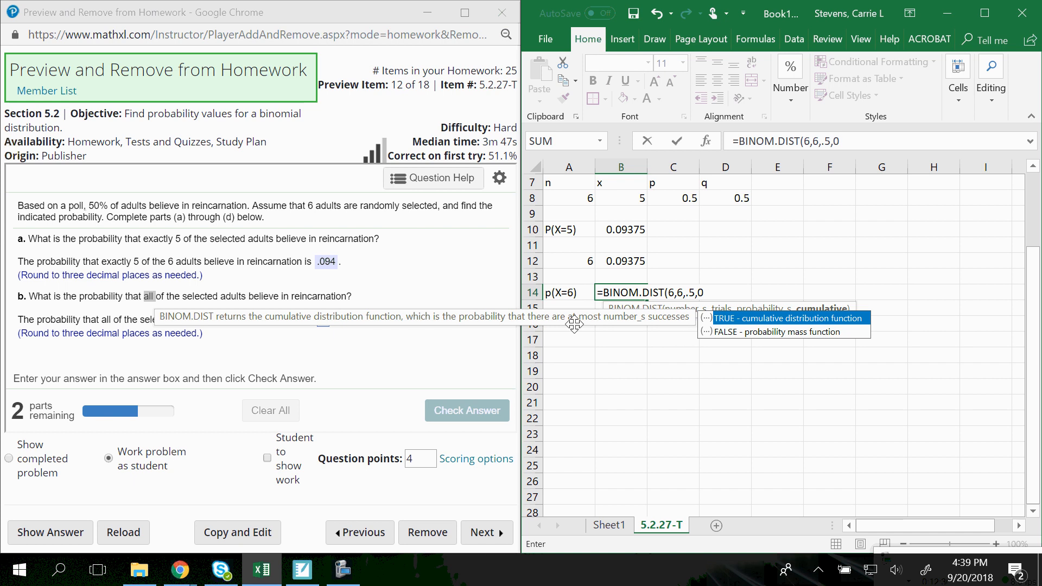
{"action": "key", "text": "Return"}
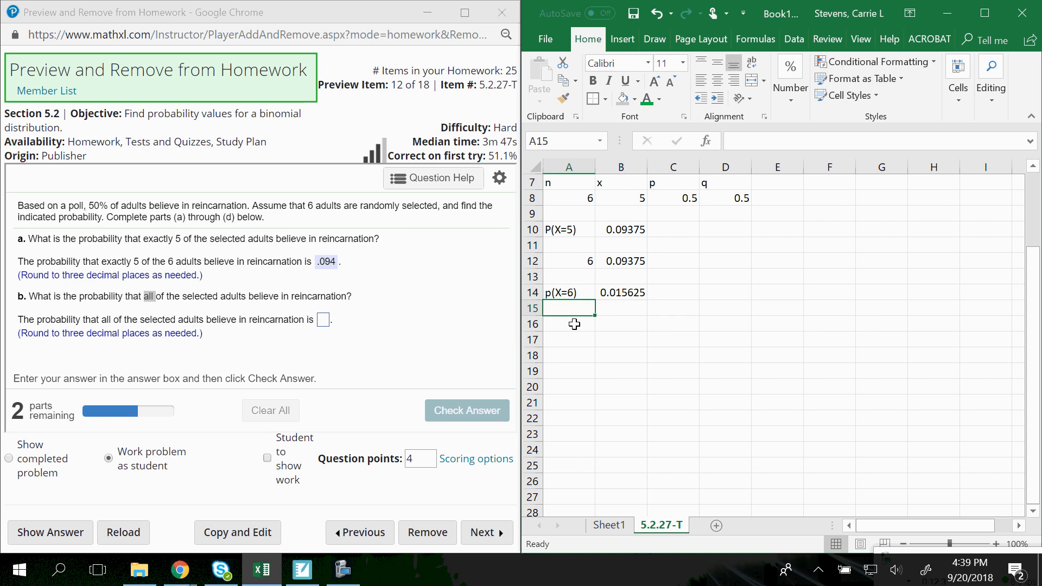
Step: In the Chrome homework problem, answer part b with .016, check it, and continue to part c
{"action": "left_click", "coordinate": [321, 324]}
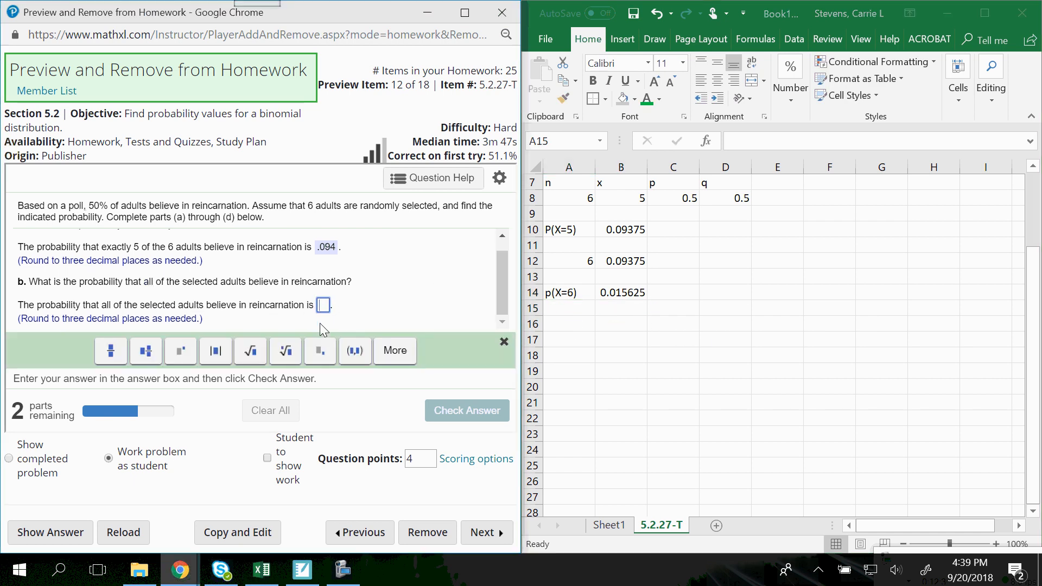
{"action": "type", "text": ".0"}
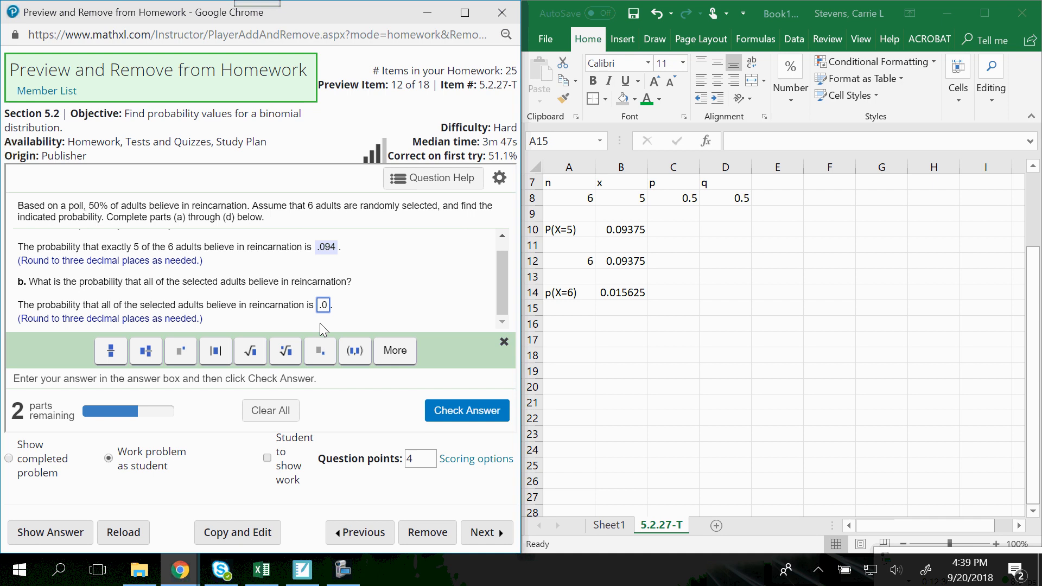
{"action": "type", "text": "16"}
{"action": "key", "text": "Return"}
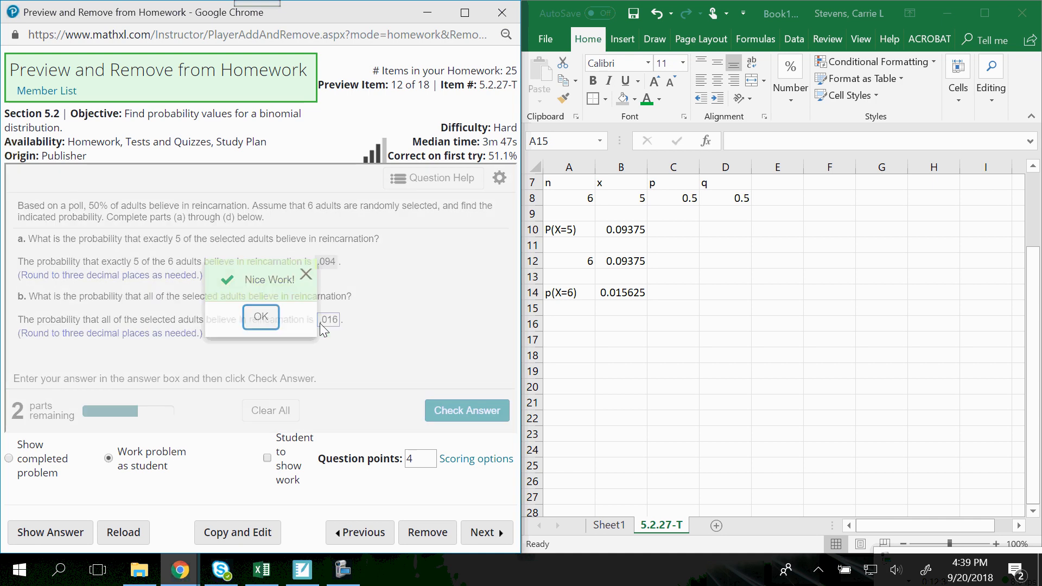
{"action": "scroll", "coordinate": [62, 338], "scroll_direction": "up", "scroll_amount": 1}
{"action": "scroll", "coordinate": [62, 338], "scroll_direction": "down", "scroll_amount": 1}
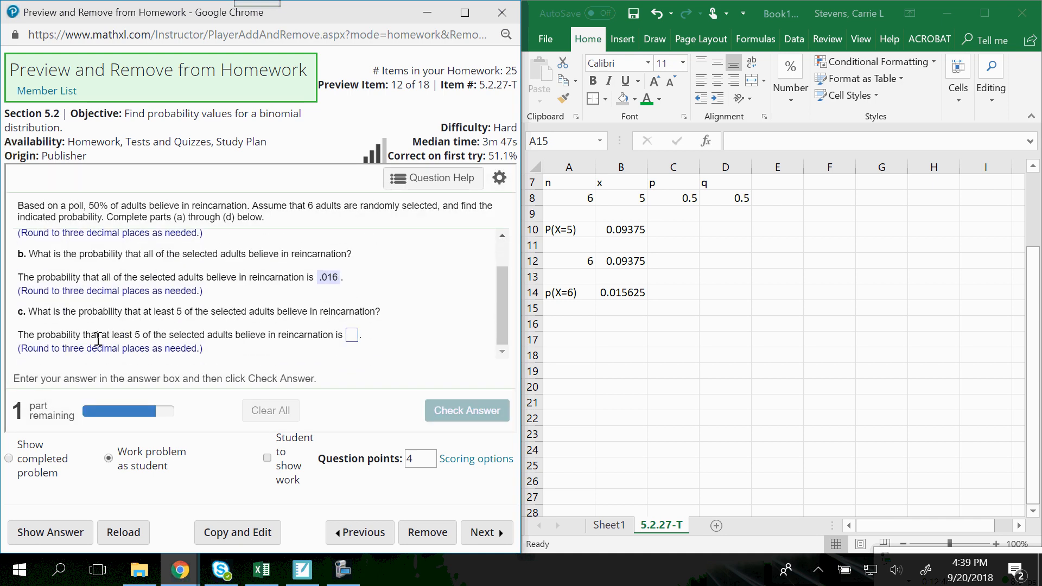
Step: Highlight "at least" in part c, then switch to Excel and enter the label P(At least 5 = x =5 or more) in cell A16
{"action": "left_click_drag", "start_coordinate": [143, 312], "coordinate": [188, 311]}
{"action": "left_click", "coordinate": [600, 388]}
{"action": "left_click", "coordinate": [570, 293]}
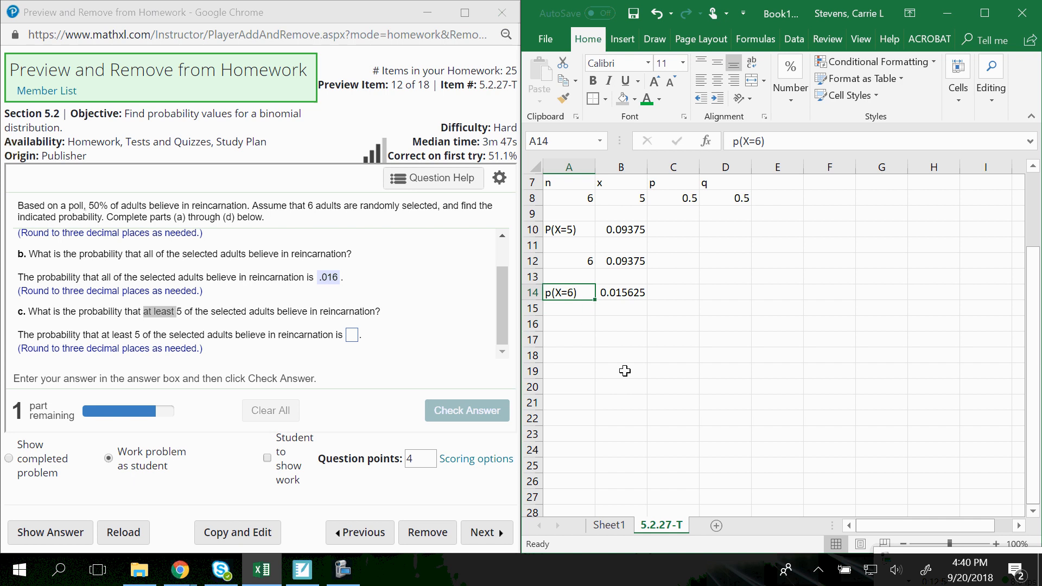
{"action": "left_click", "coordinate": [570, 326]}
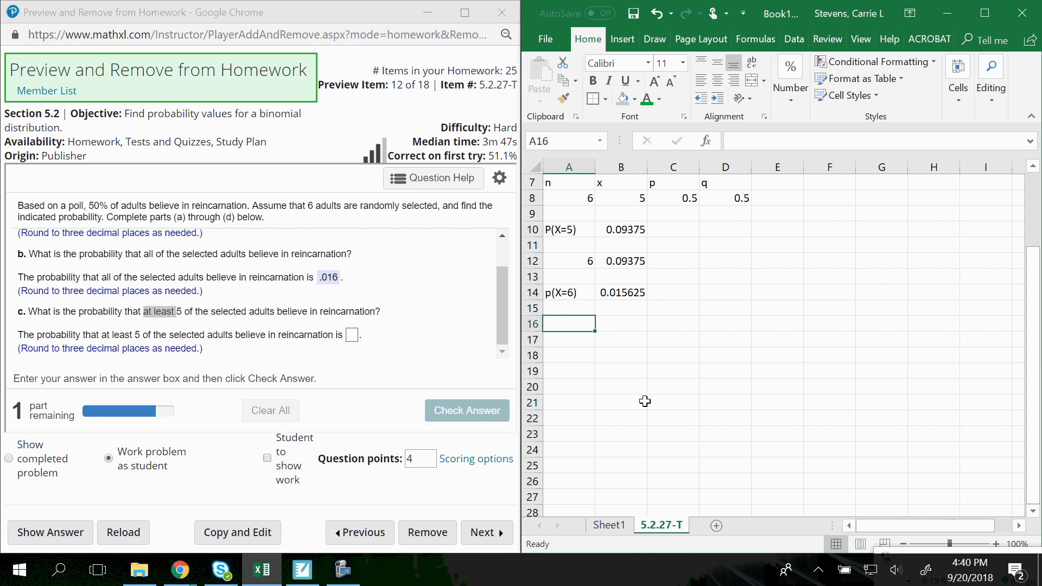
{"action": "type", "text": "p"}
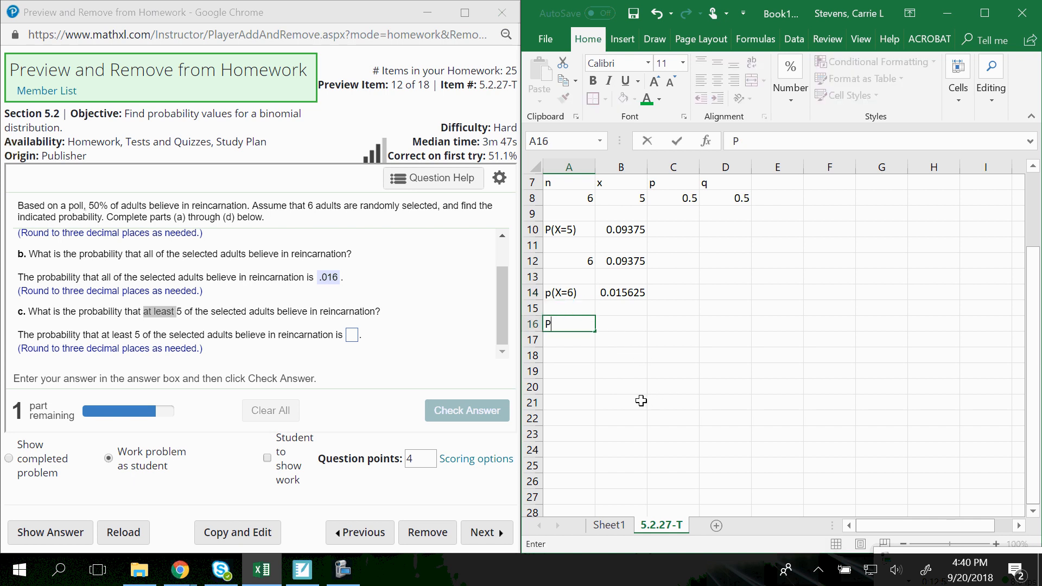
{"action": "type", "text": "(At least 5  = x =5 o"}
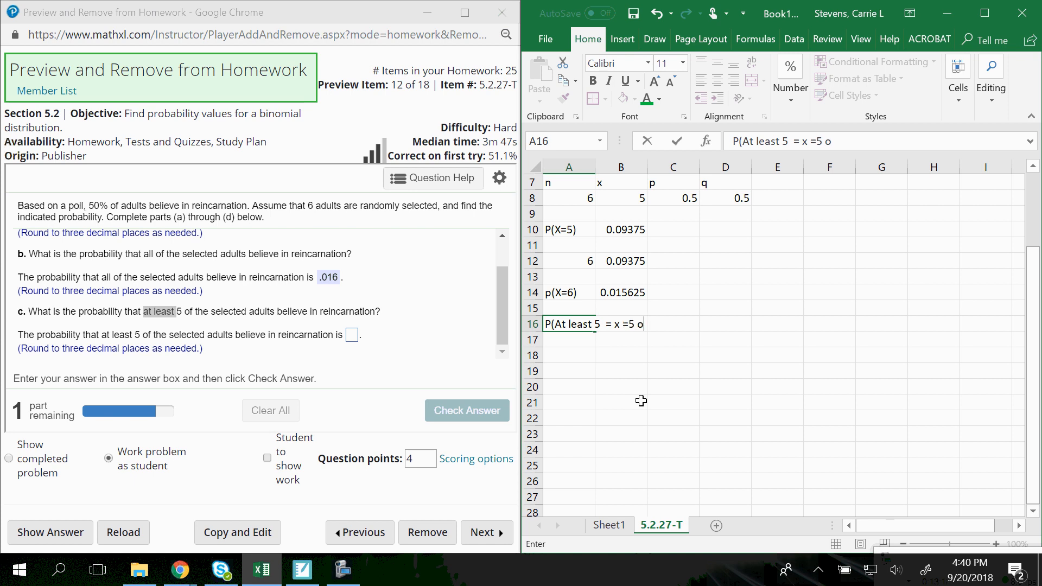
{"action": "type", "text": "r more"}
{"action": "key", "text": "Return"}
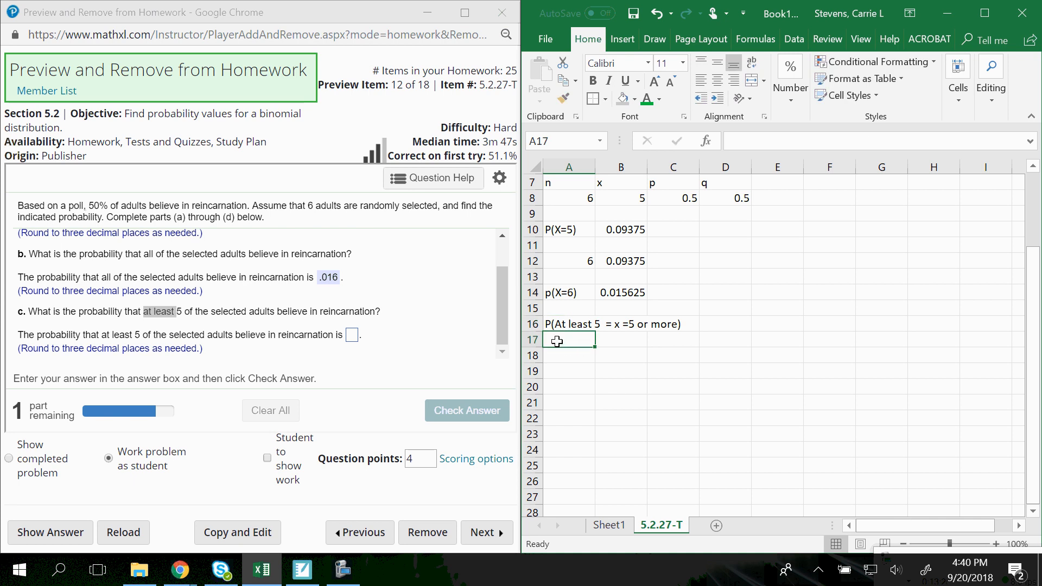
Step: Enter the label P(5 or 6) = P(5) + P(6) in cell A17
{"action": "type", "text": "P(A"}
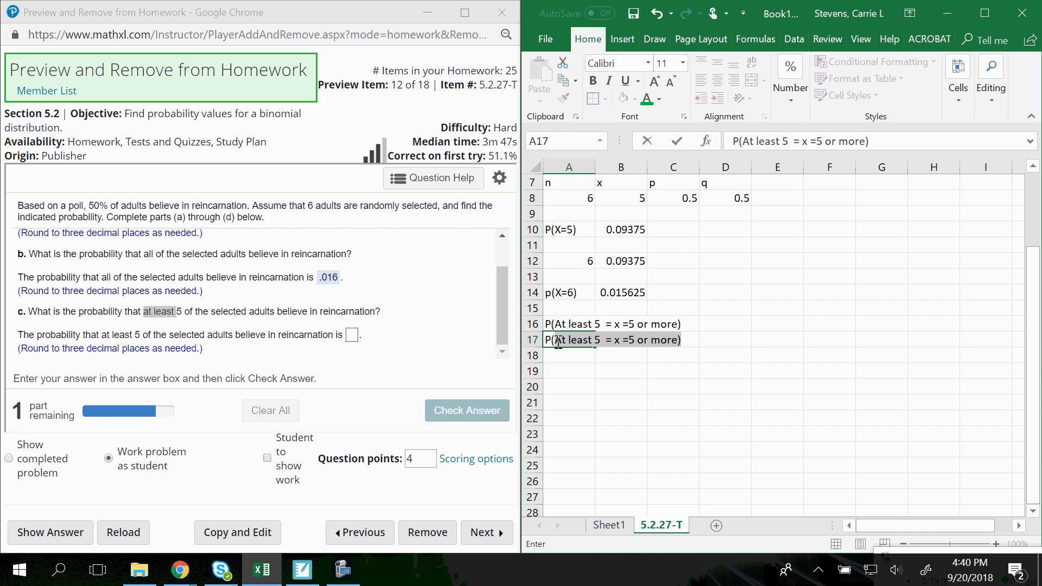
{"action": "key", "text": "BackSpace"}
{"action": "key", "text": "BackSpace"}
{"action": "type", "text": "5 or 6"}
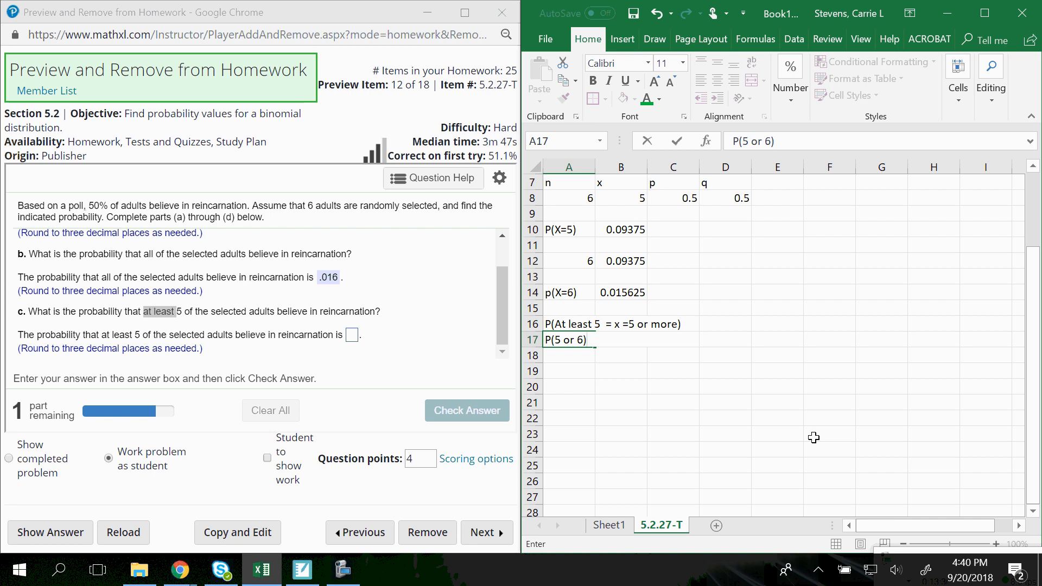
{"action": "type", "text": "= P(5) + P"}
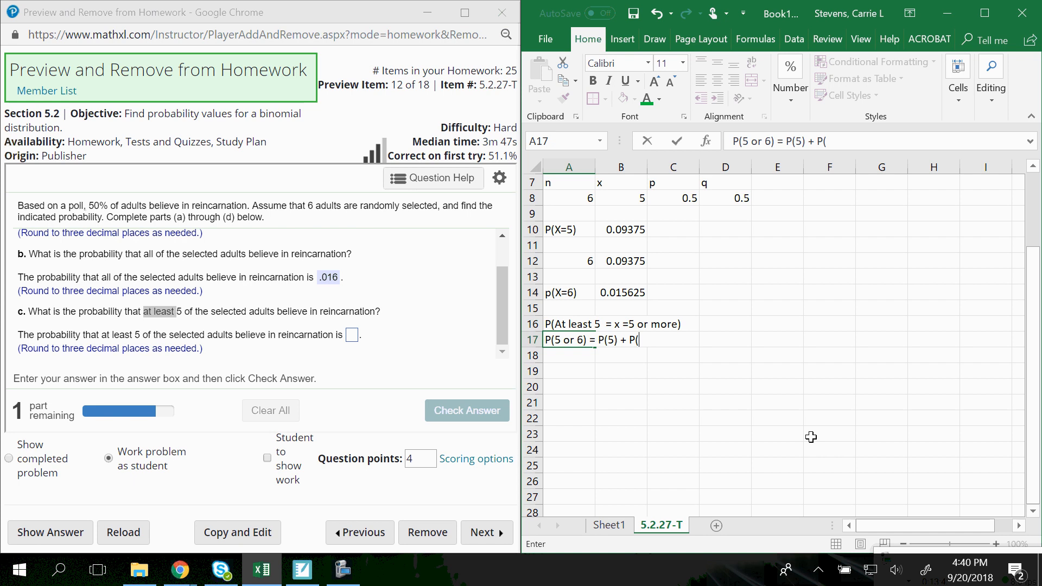
{"action": "type", "text": "(6)"}
{"action": "key", "text": "Return"}
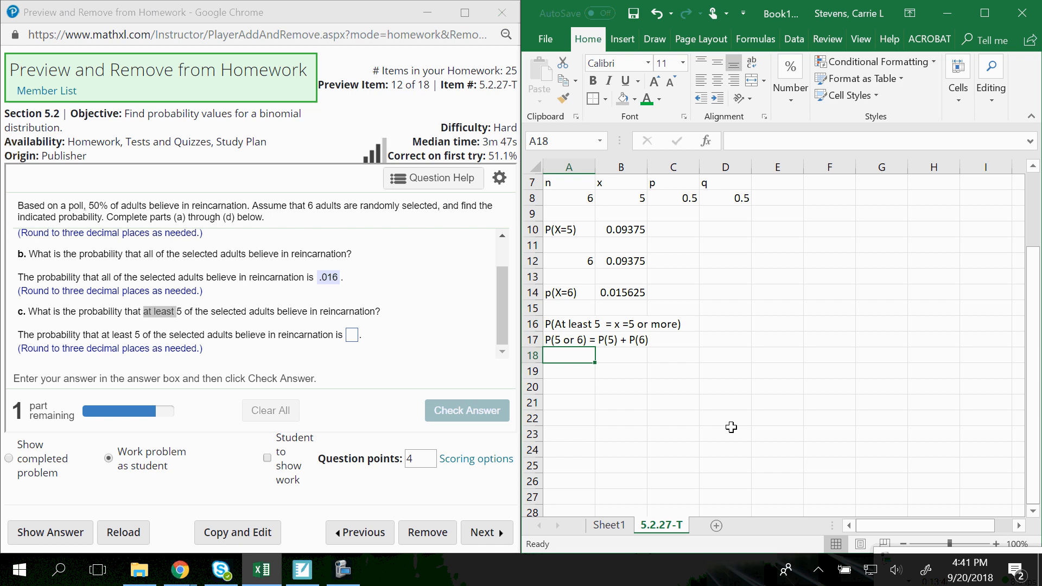
Step: Review the P(X=5) and P(X=6) results in B10 and B14, and add them in cell A18 with =B10+B14
{"action": "left_click", "coordinate": [623, 231]}
{"action": "left_click", "coordinate": [624, 295]}
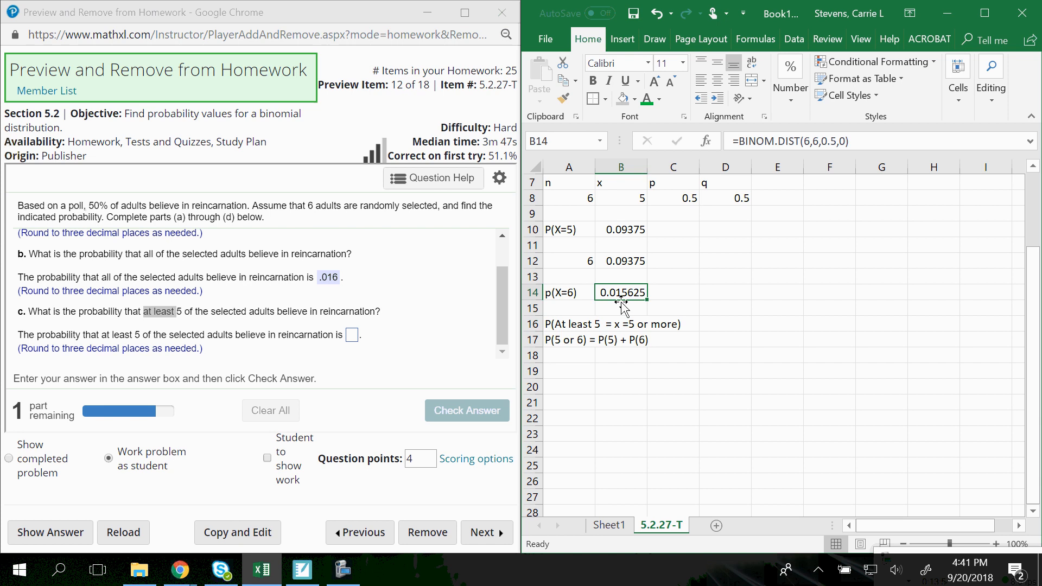
{"action": "left_click", "coordinate": [572, 359]}
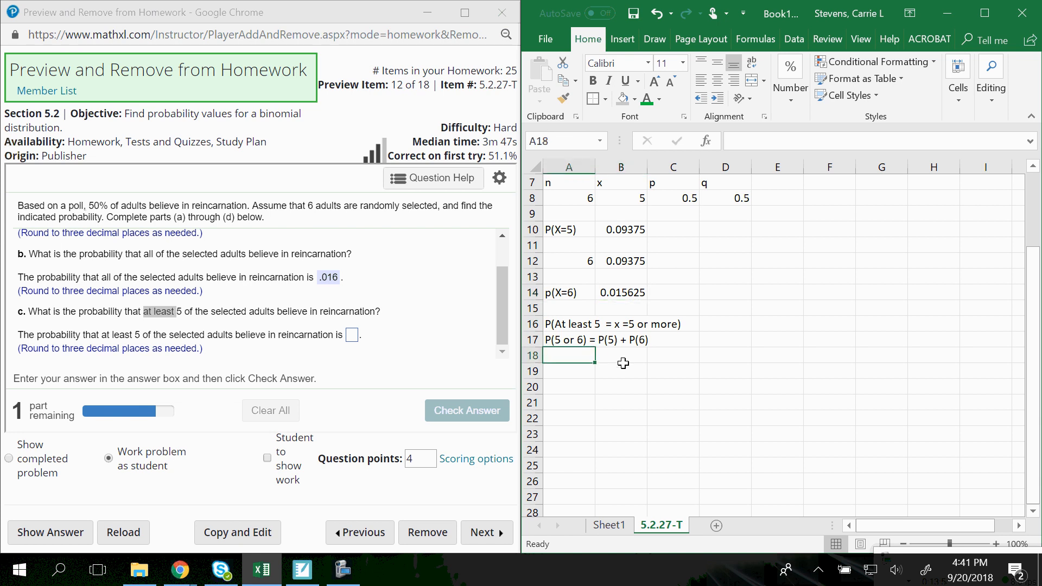
{"action": "type", "text": "="}
{"action": "left_click", "coordinate": [604, 229]}
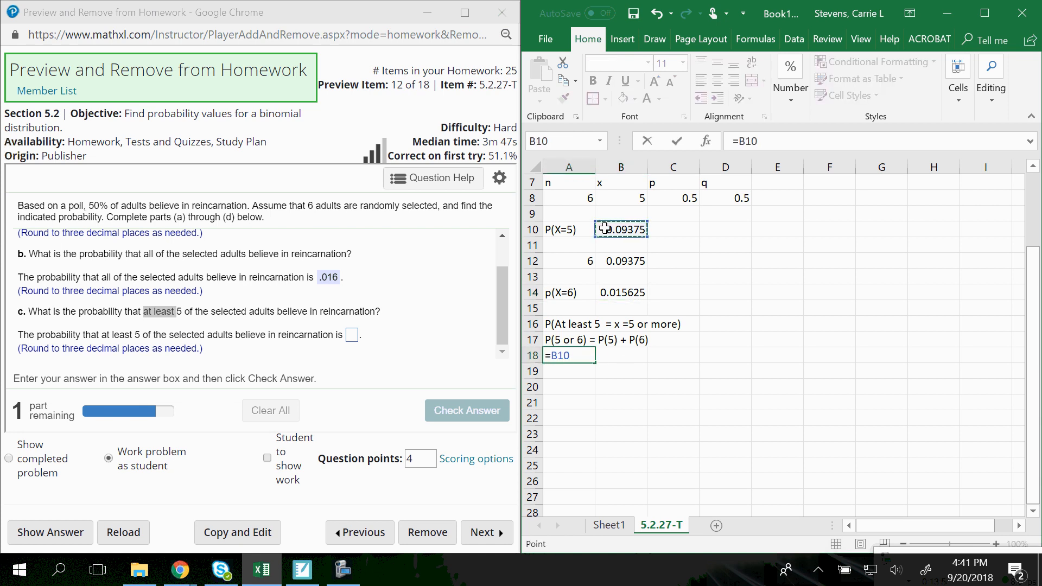
{"action": "type", "text": "+"}
{"action": "left_click", "coordinate": [608, 302]}
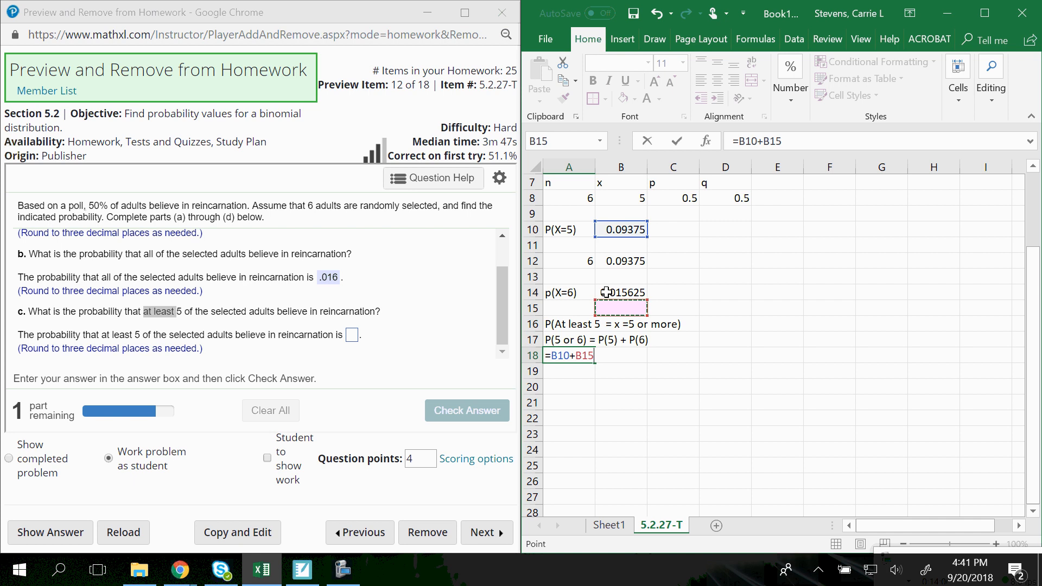
{"action": "left_click", "coordinate": [607, 292]}
{"action": "key", "text": "Return"}
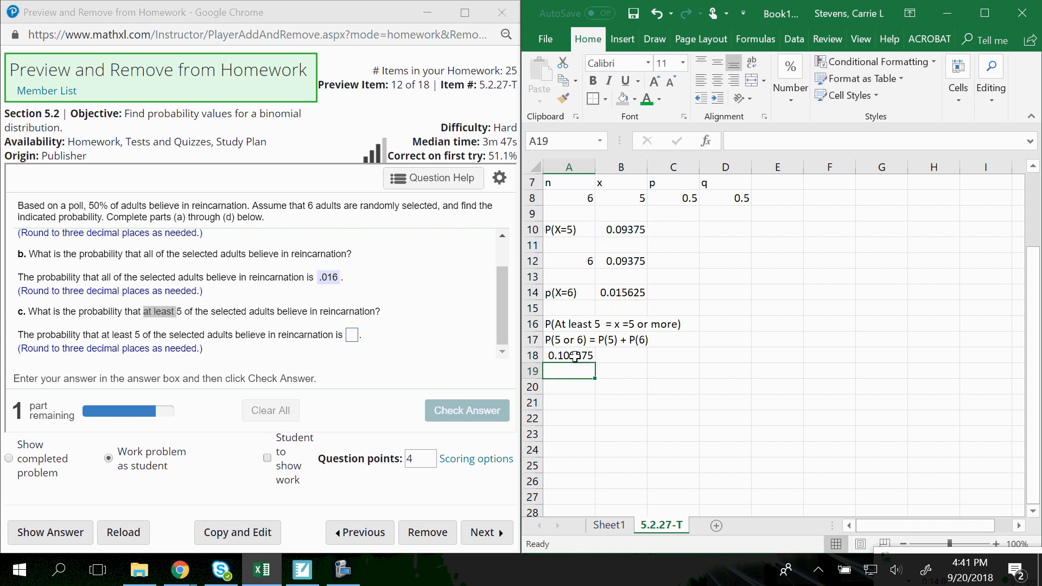
{"action": "left_click", "coordinate": [575, 355]}
Step: Switch to Chrome, answer part c with .109, check it, and continue to part d
{"action": "left_click", "coordinate": [352, 336]}
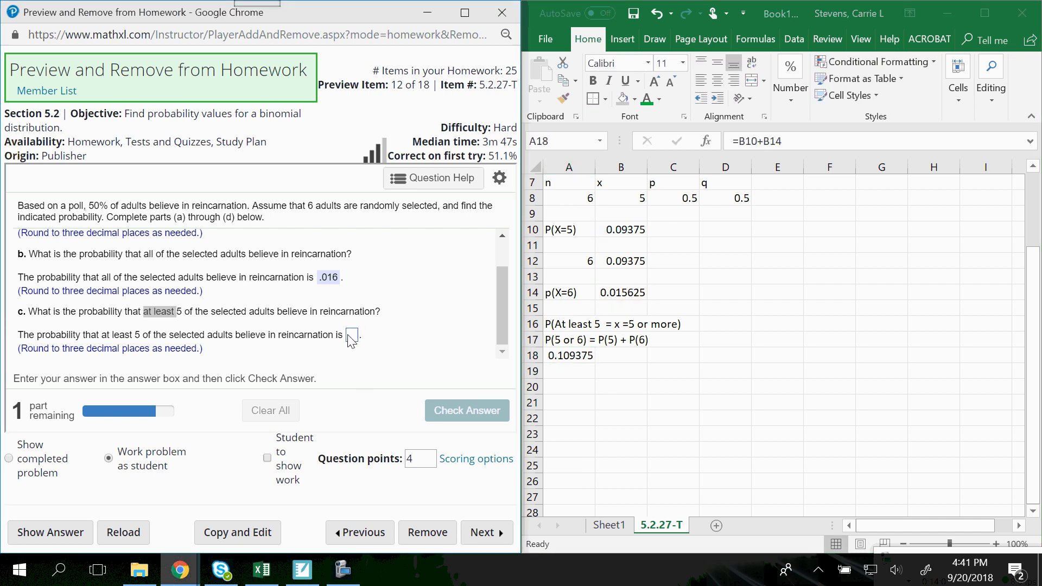
{"action": "type", "text": ".0"}
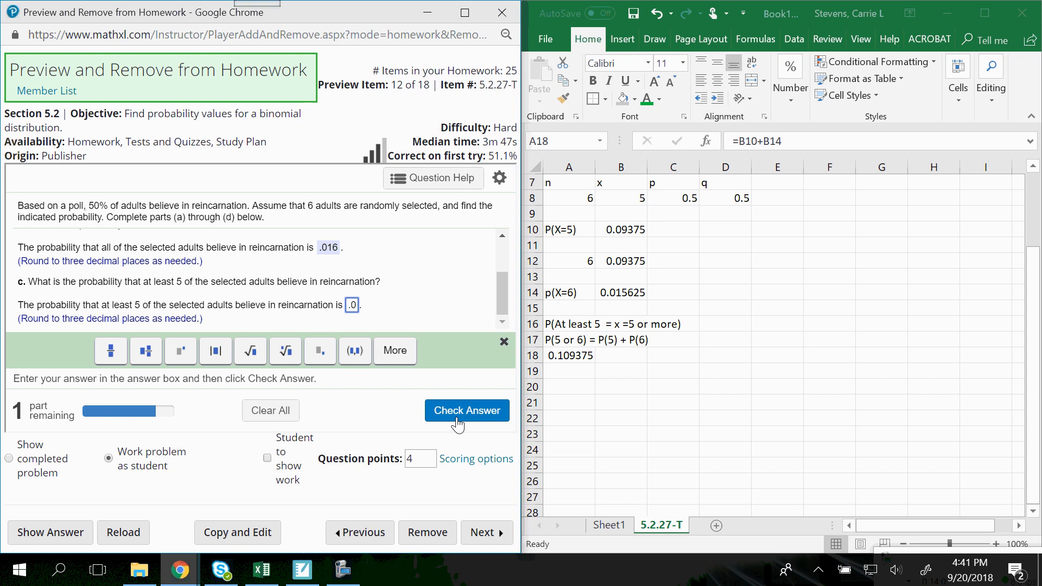
{"action": "key", "text": "BackSpace"}
{"action": "type", "text": "109"}
{"action": "left_click", "coordinate": [457, 417]}
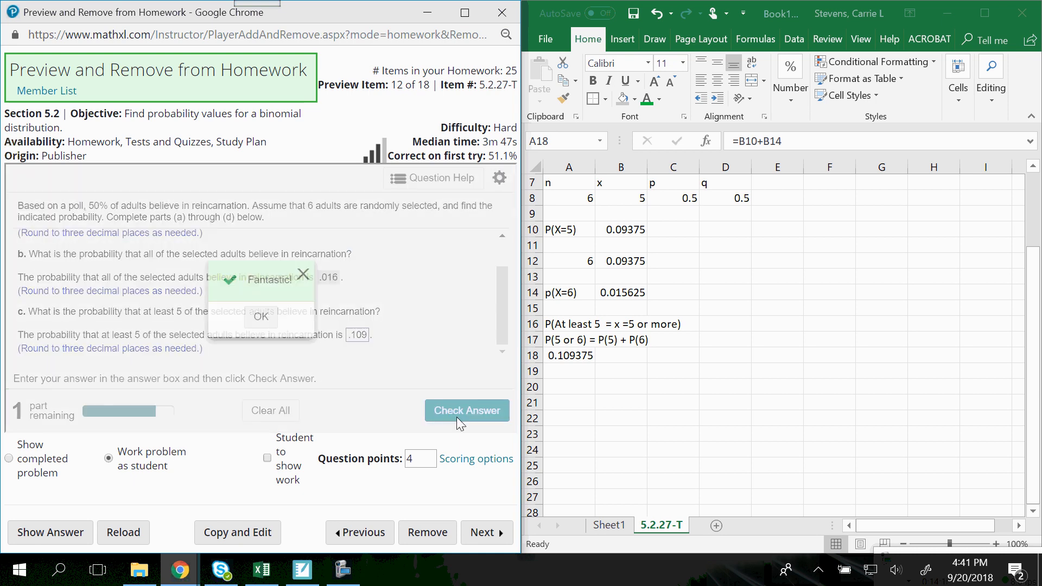
{"action": "left_click", "coordinate": [261, 318]}
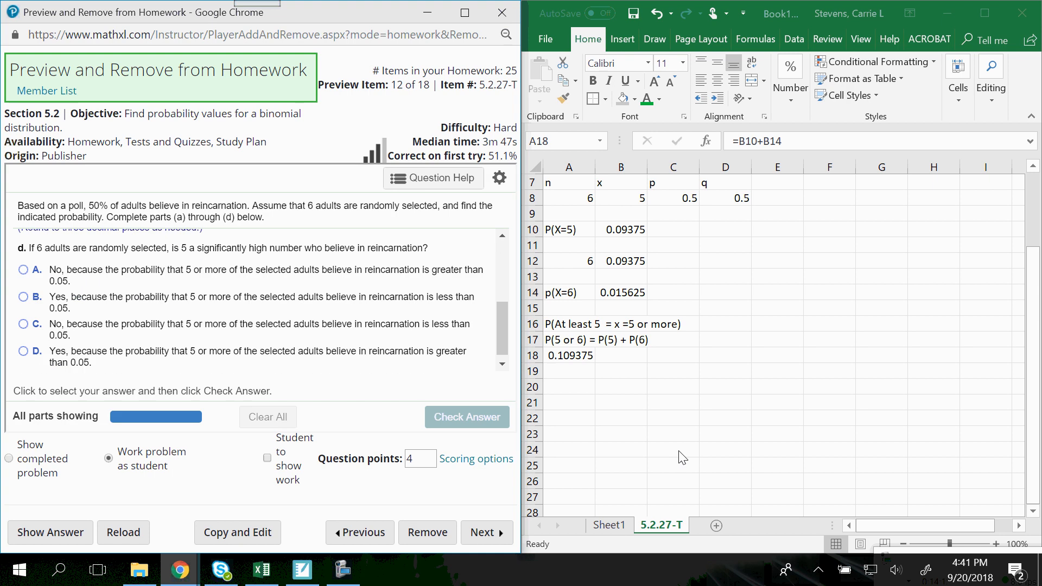
Step: Review the earlier parts, read part d with "significantly high" highlighted, and return to the sum in Excel cell A18
{"action": "scroll", "coordinate": [85, 312], "scroll_direction": "up", "scroll_amount": 3}
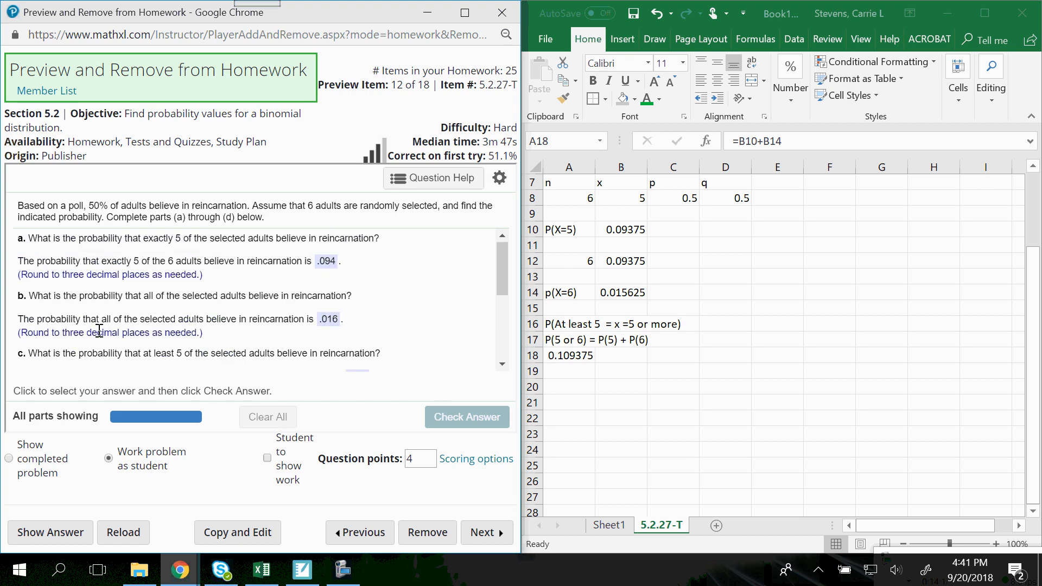
{"action": "scroll", "coordinate": [95, 324], "scroll_direction": "down", "scroll_amount": 3}
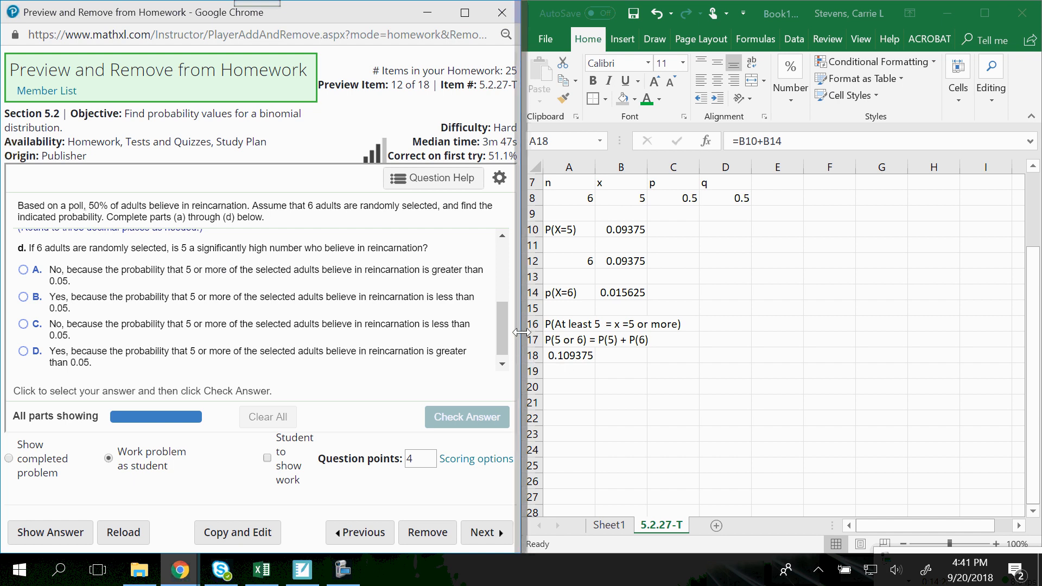
{"action": "left_click", "coordinate": [575, 357]}
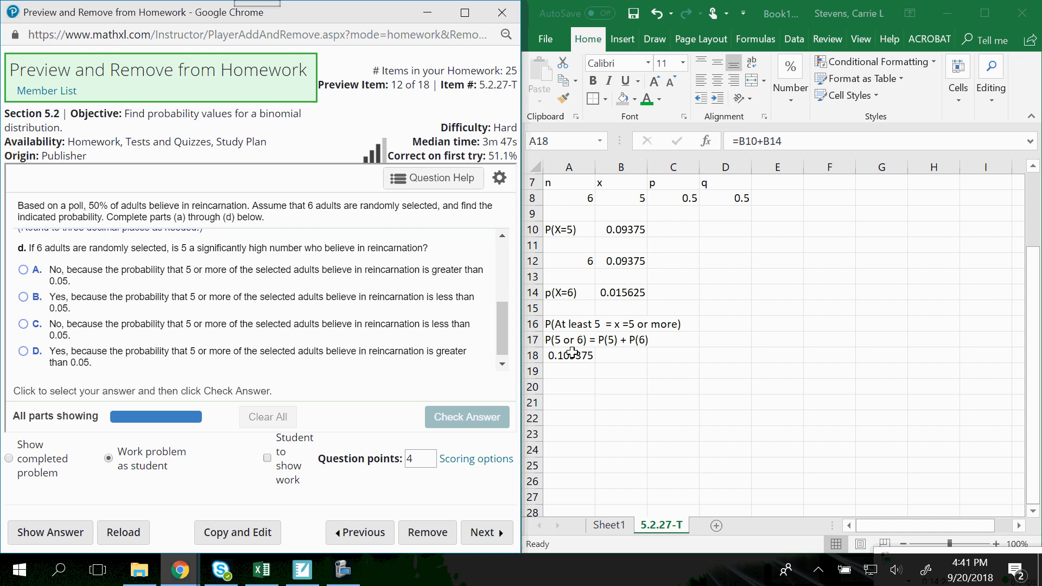
{"action": "left_click", "coordinate": [559, 341]}
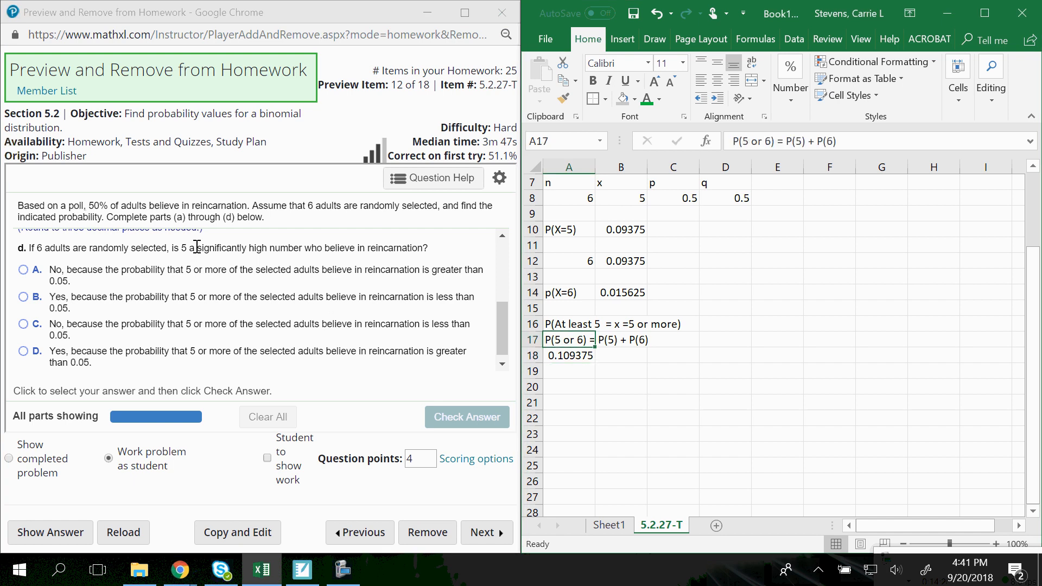
{"action": "left_click_drag", "start_coordinate": [195, 248], "coordinate": [267, 248]}
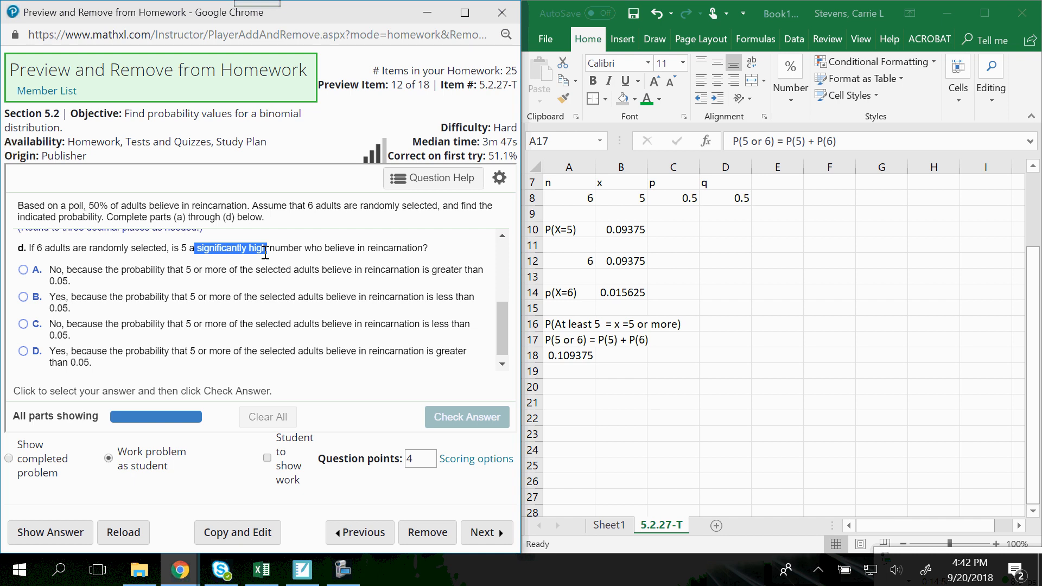
{"action": "left_click", "coordinate": [576, 356]}
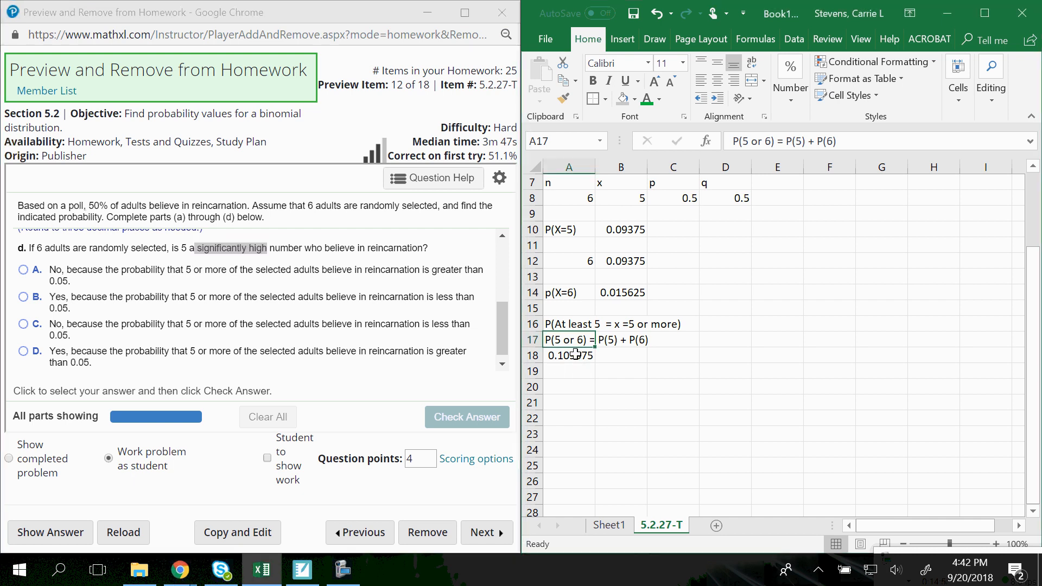
{"action": "left_click", "coordinate": [574, 355]}
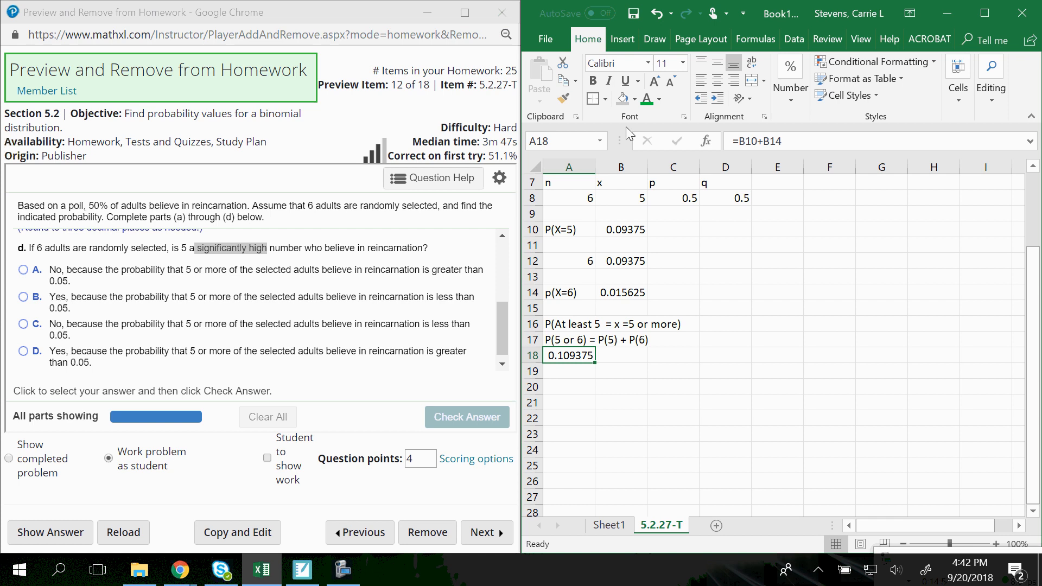
{"action": "left_click", "coordinate": [660, 100]}
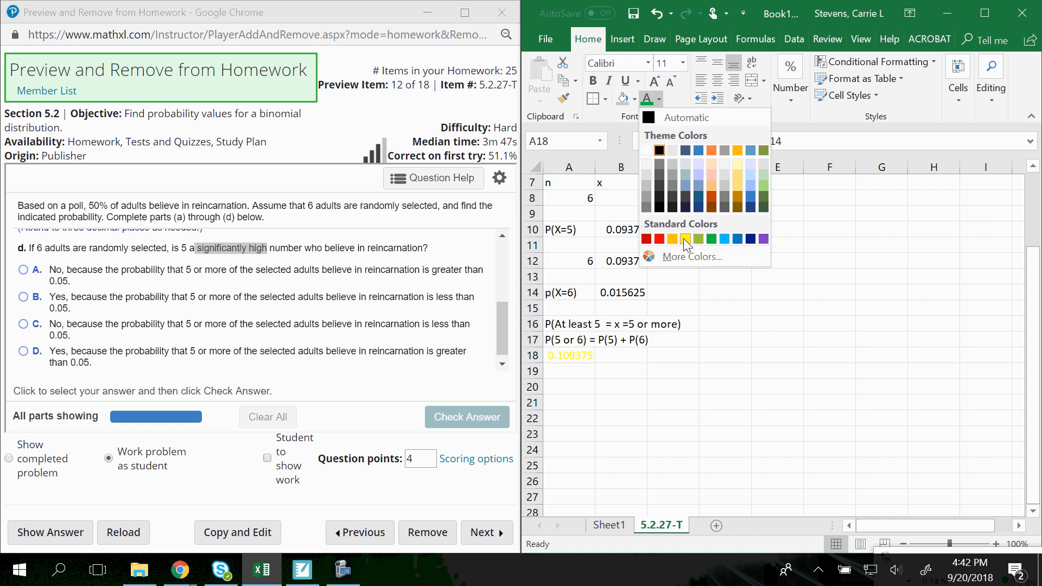
{"action": "left_click", "coordinate": [685, 235]}
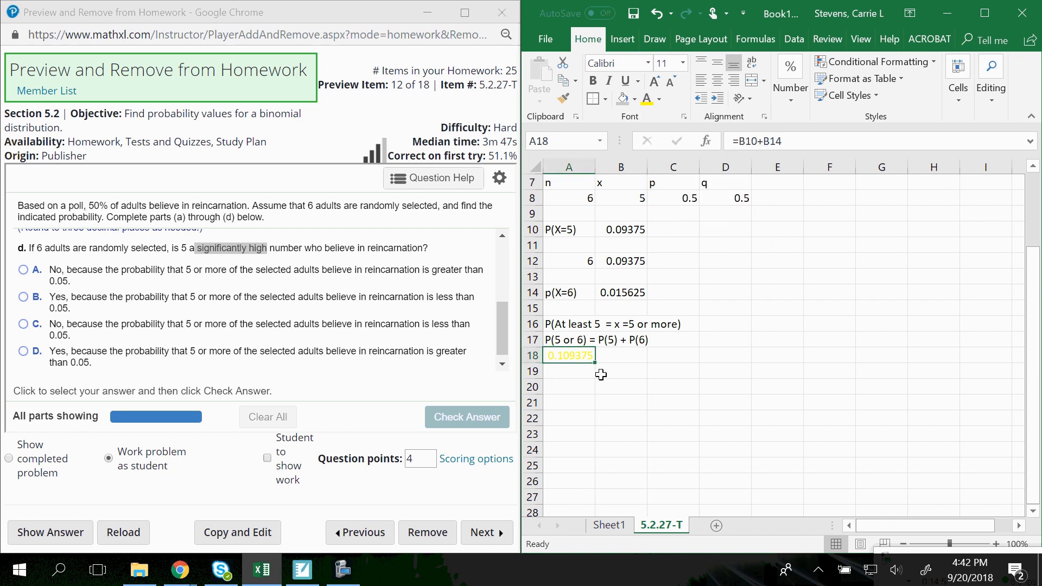
{"action": "left_click", "coordinate": [656, 13]}
Step: Fill cell A18 with the standard yellow colour
{"action": "left_click", "coordinate": [635, 99]}
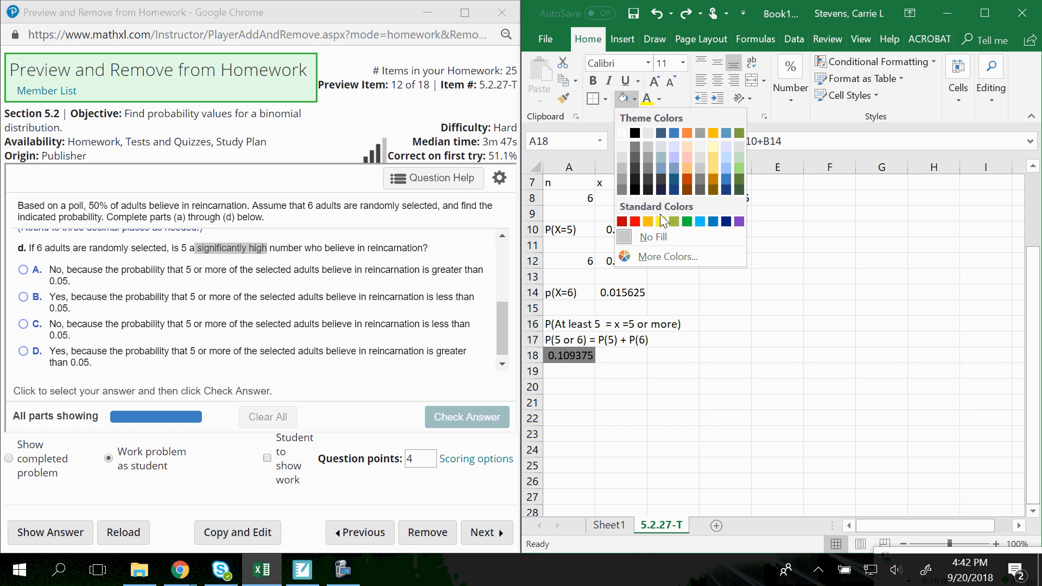
{"action": "left_click", "coordinate": [663, 223]}
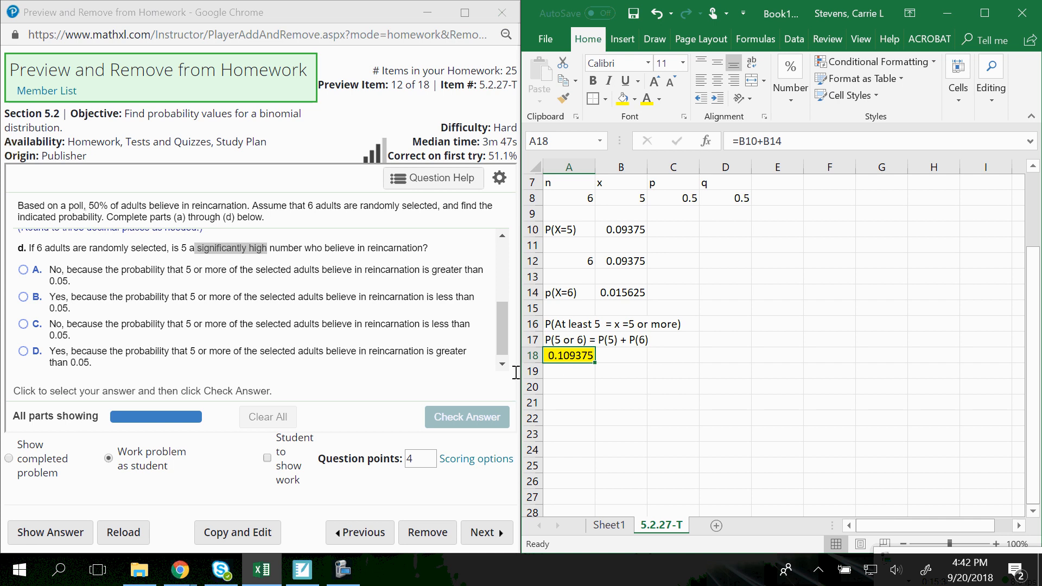
Step: Switch to Chrome, compare the answer choices for part d, select choice A and check the answer
{"action": "left_click", "coordinate": [25, 271]}
{"action": "left_click", "coordinate": [24, 271]}
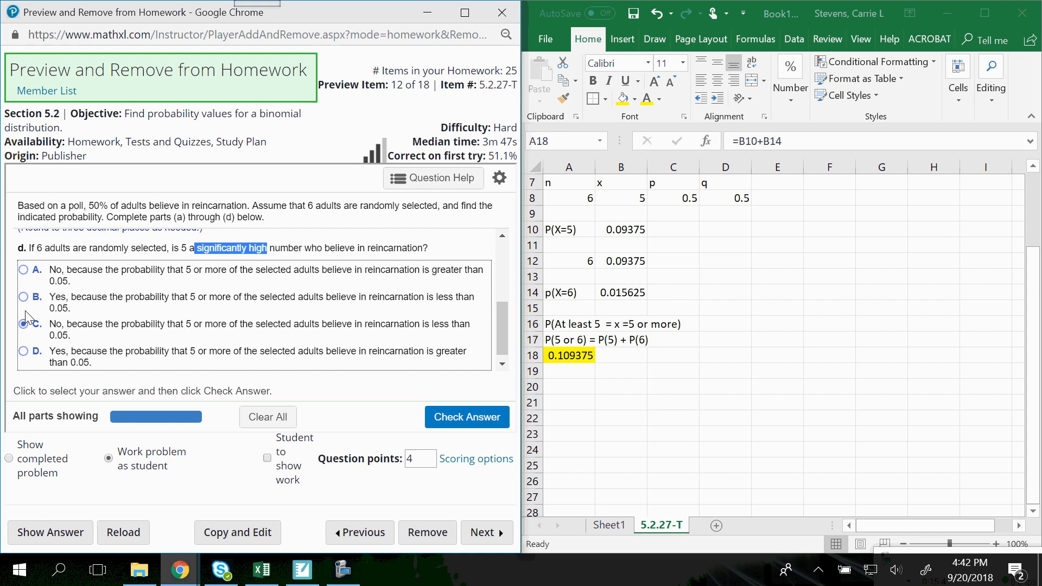
{"action": "left_click", "coordinate": [24, 270]}
{"action": "left_click", "coordinate": [440, 273]}
{"action": "left_click_drag", "start_coordinate": [440, 273], "coordinate": [473, 271]}
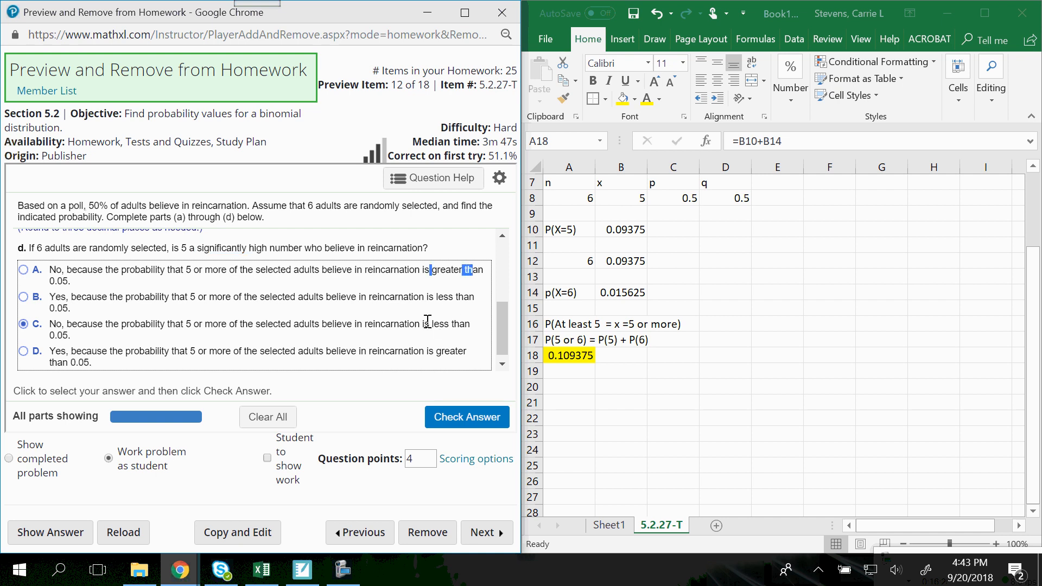
{"action": "left_click_drag", "start_coordinate": [424, 323], "coordinate": [430, 323]}
{"action": "left_click", "coordinate": [23, 270]}
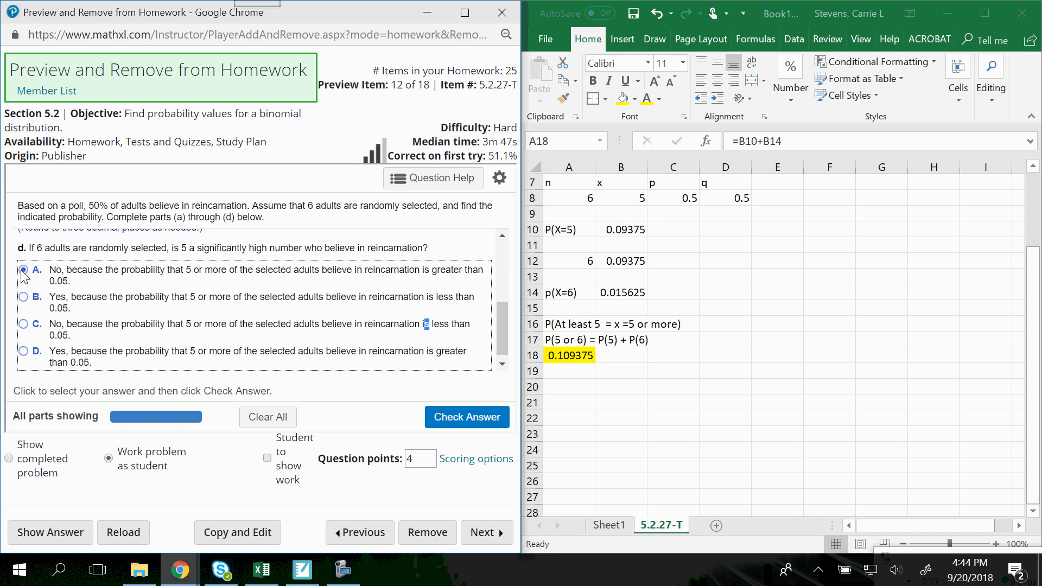
{"action": "left_click", "coordinate": [457, 413]}
{"action": "left_click", "coordinate": [261, 316]}
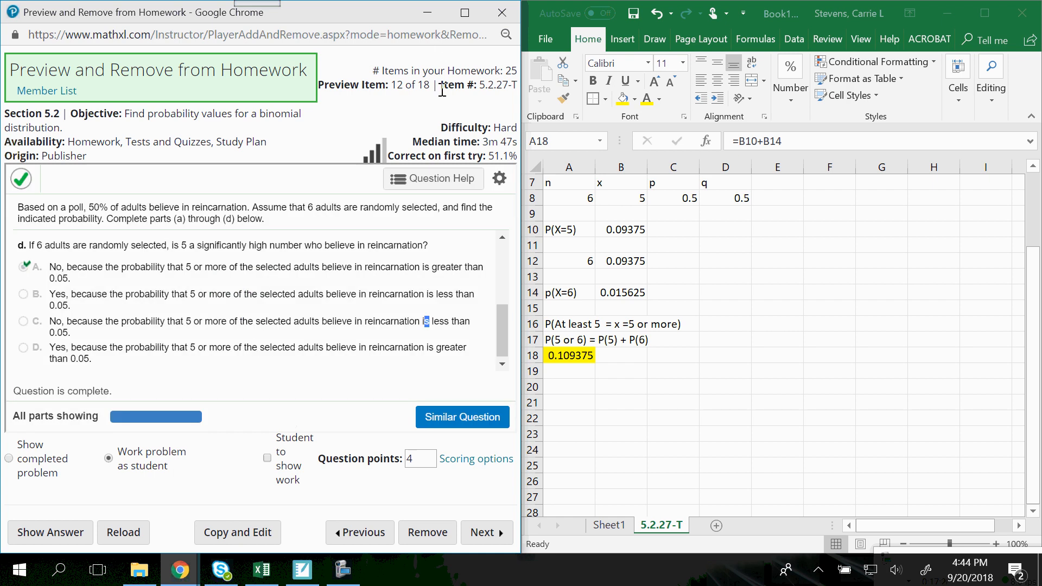
Step: Advance to homework problem 5.2.28-T, then switch to Excel and add a new worksheet named 5.2.28-T
{"action": "left_click", "coordinate": [493, 535]}
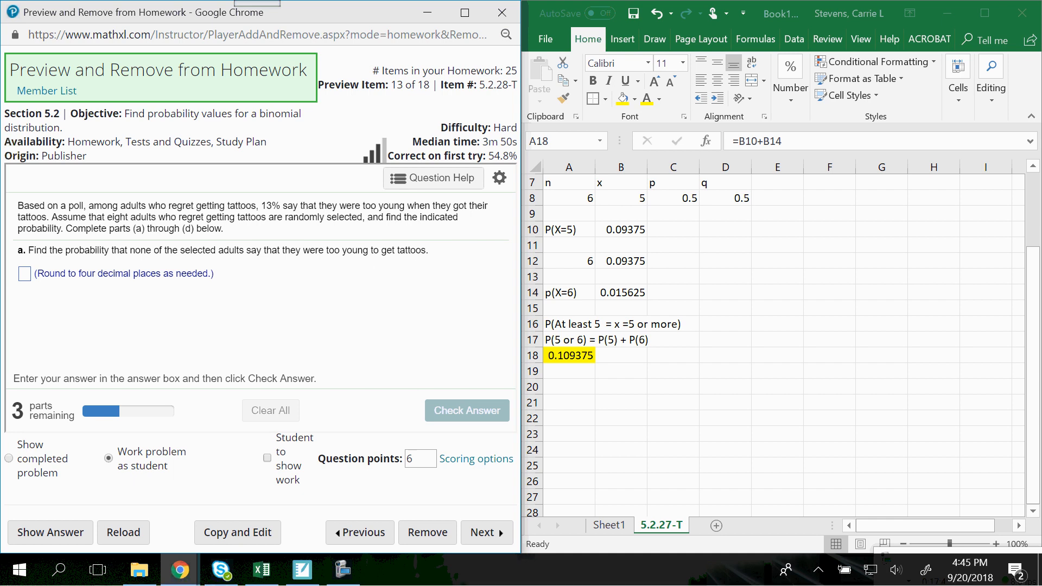
{"action": "left_click", "coordinate": [722, 529]}
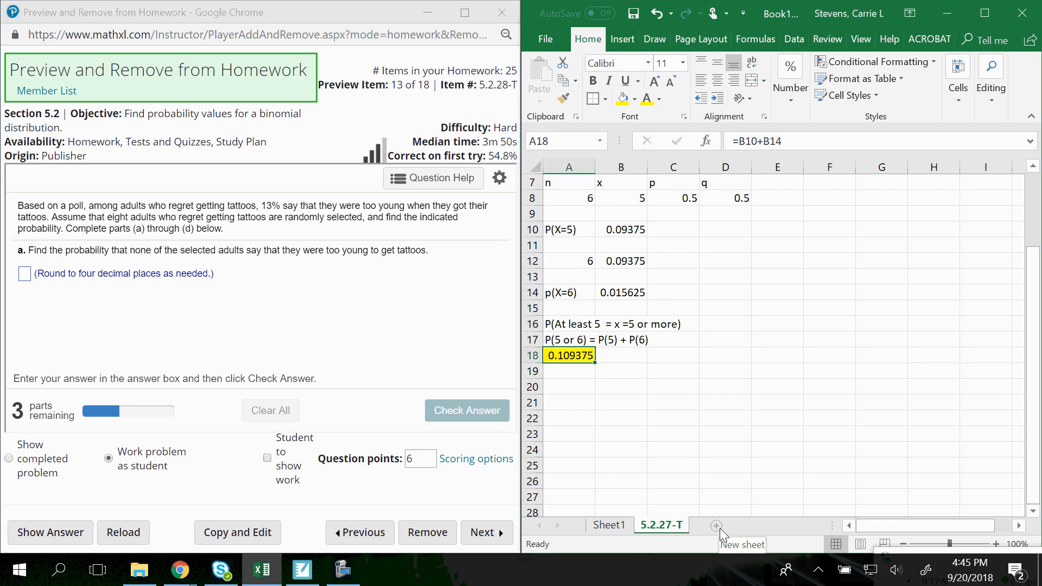
{"action": "left_click", "coordinate": [717, 526]}
{"action": "right_click", "coordinate": [715, 524]}
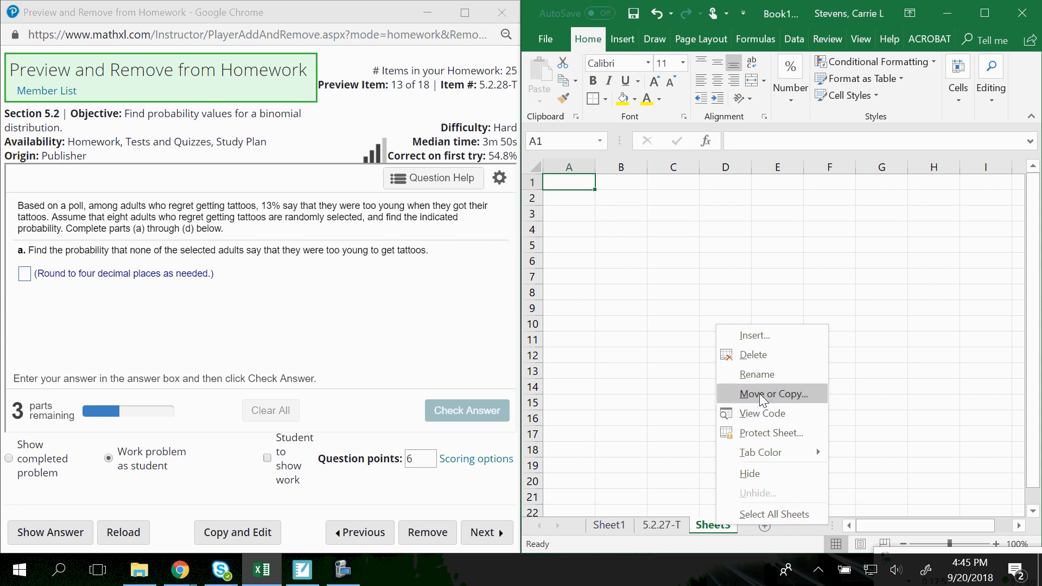
{"action": "left_click", "coordinate": [766, 375]}
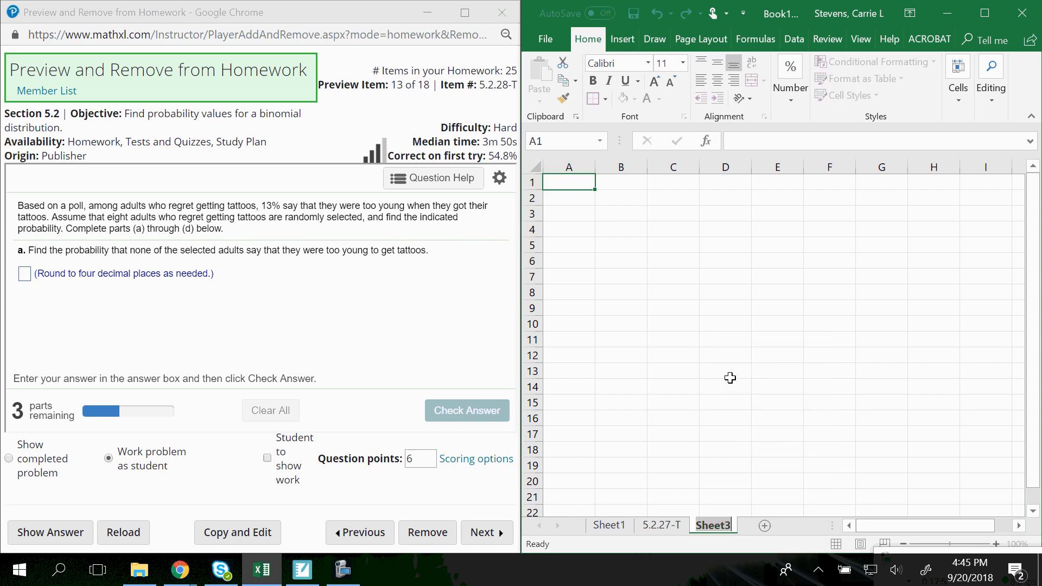
{"action": "type", "text": "5.2.28"}
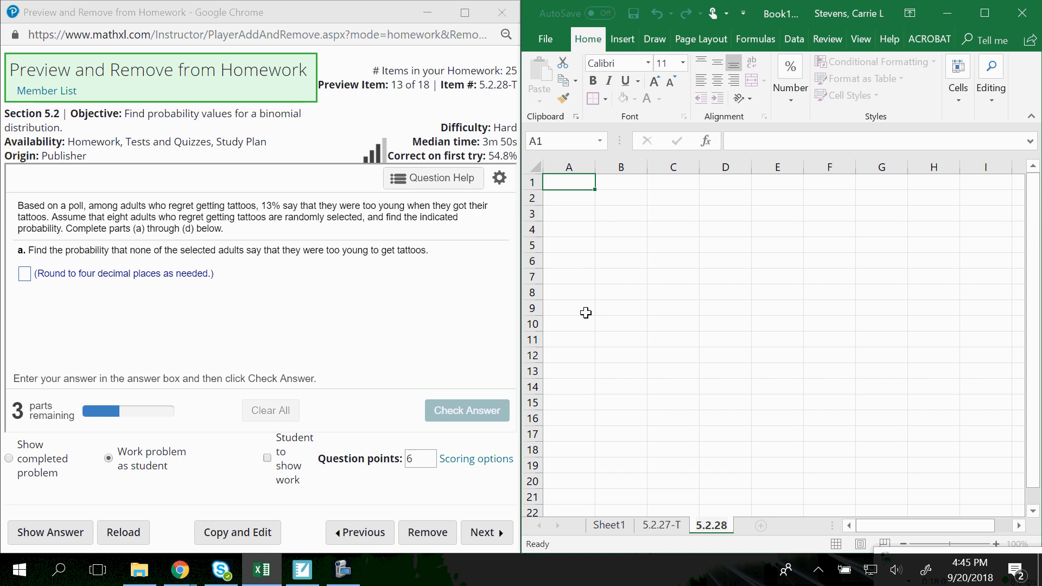
{"action": "type", "text": "-T"}
{"action": "key", "text": "Return"}
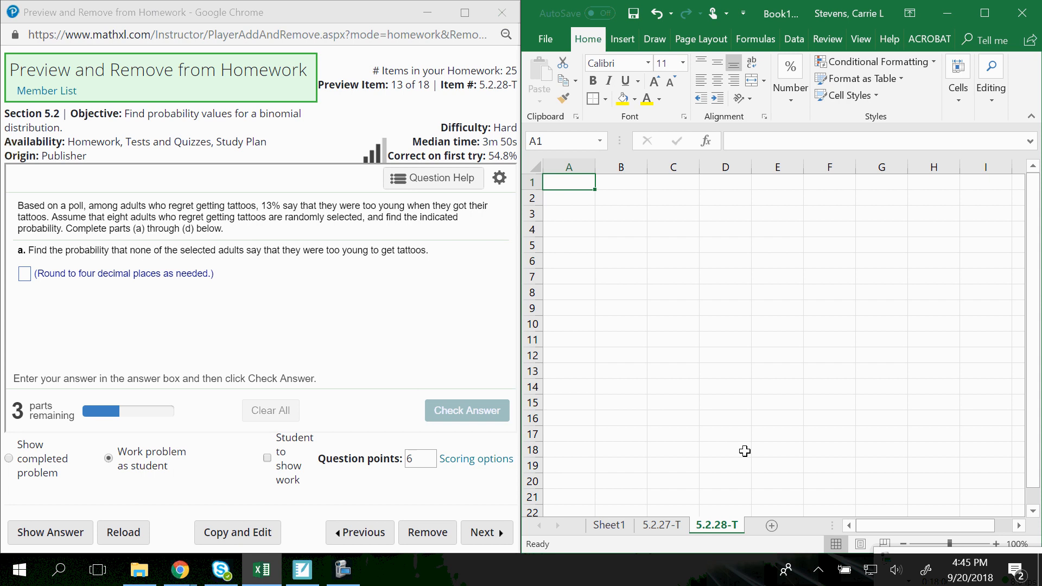
Step: Enter the headings n, x, p and q in cells A1 to D1
{"action": "type", "text": "n"}
{"action": "key", "text": "Tab"}
{"action": "type", "text": "p"}
{"action": "key", "text": "Tab"}
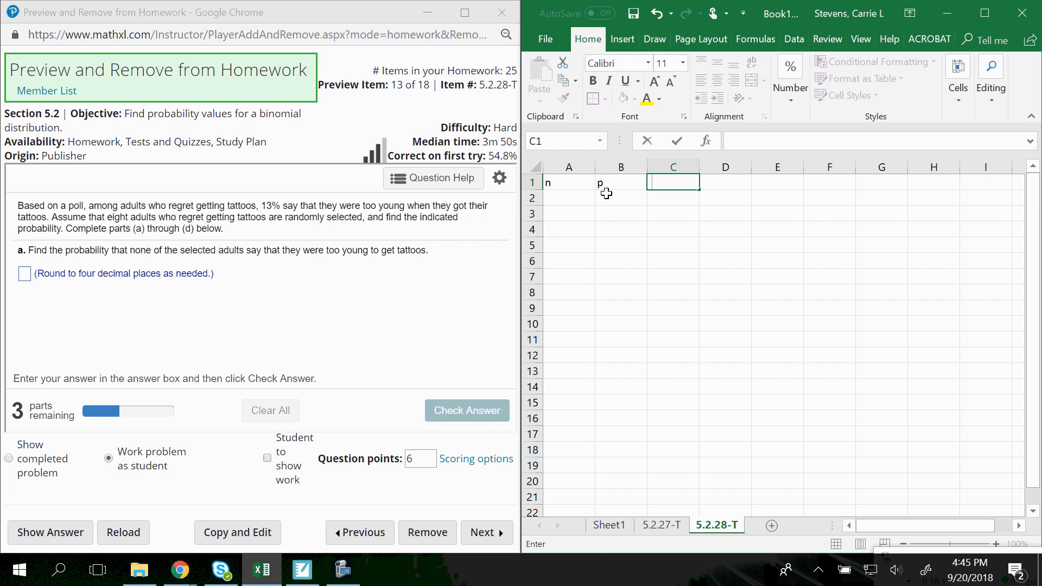
{"action": "double_click", "coordinate": [677, 185]}
{"action": "left_click", "coordinate": [624, 183]}
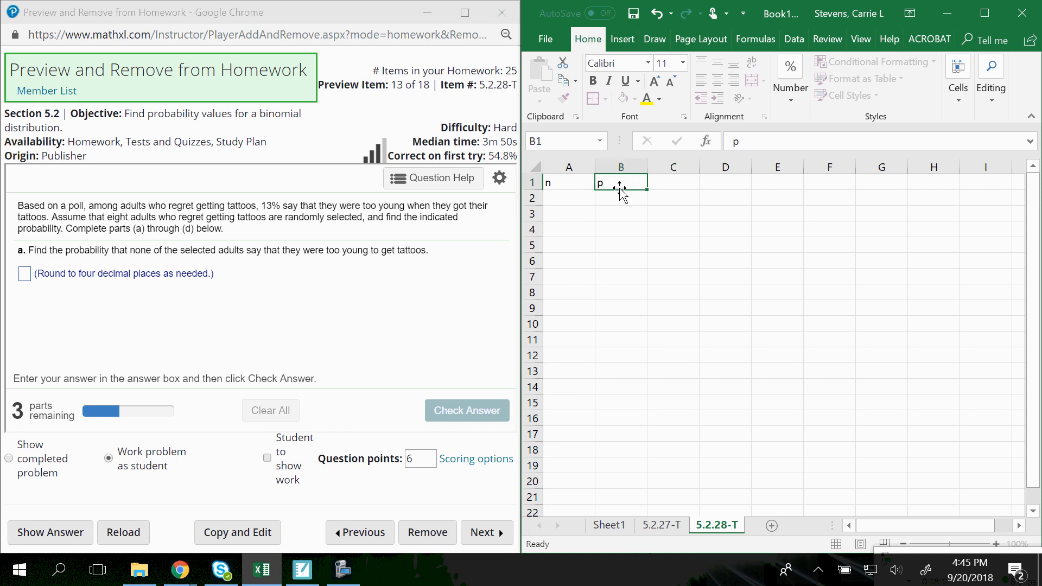
{"action": "type", "text": "x"}
{"action": "key", "text": "Tab"}
{"action": "type", "text": "p"}
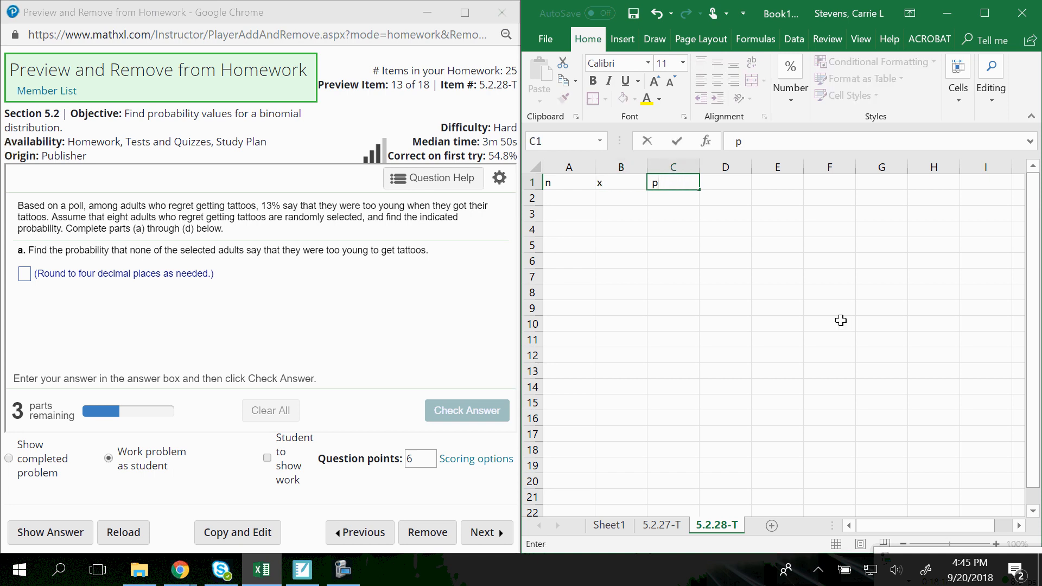
{"action": "key", "text": "Tab"}
{"action": "type", "text": "q"}
{"action": "key", "text": "Return"}
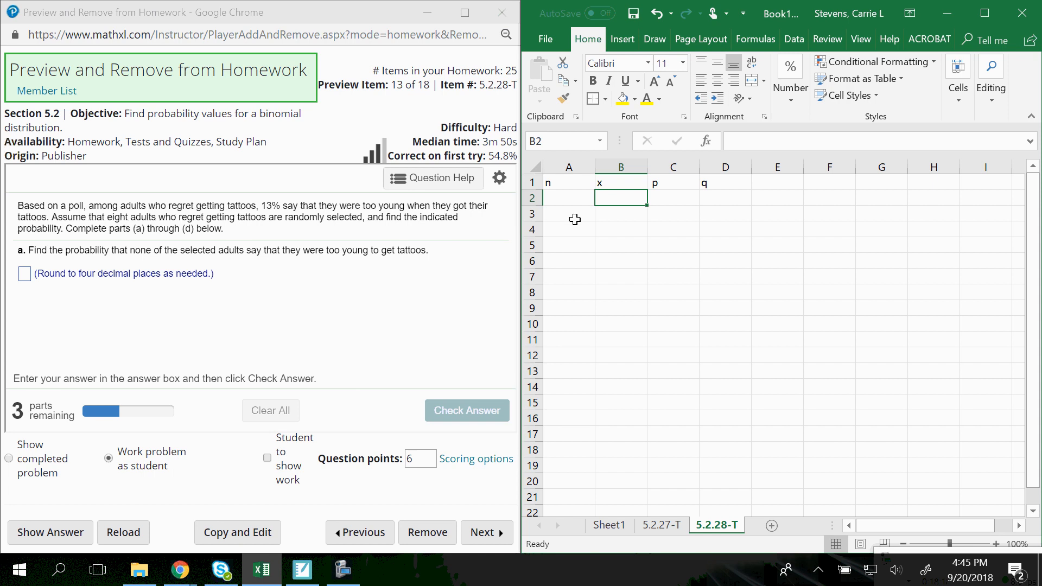
Step: Write "x: Number of adults who say they regret getting tatooed." in A4 and enter the column heading x in A6
{"action": "left_click", "coordinate": [577, 231]}
{"action": "type", "text": "x"}
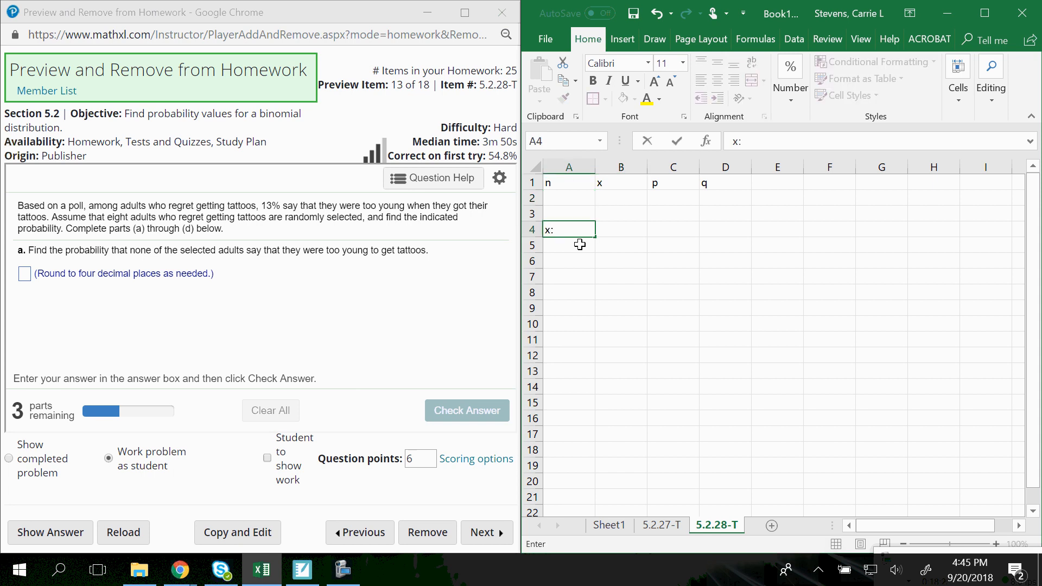
{"action": "type", "text": ": Number of a"}
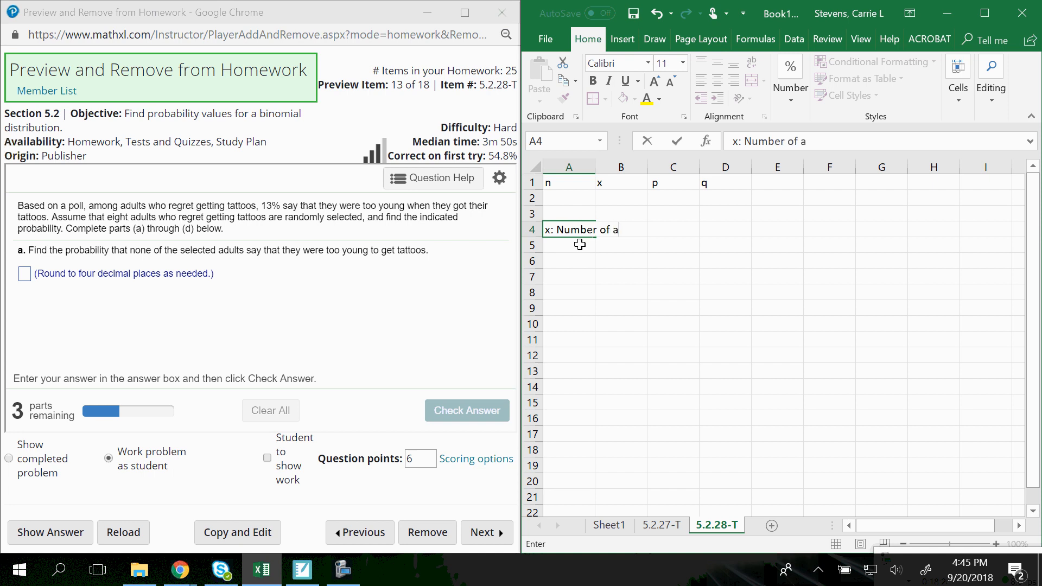
{"action": "type", "text": "dults who say they re"}
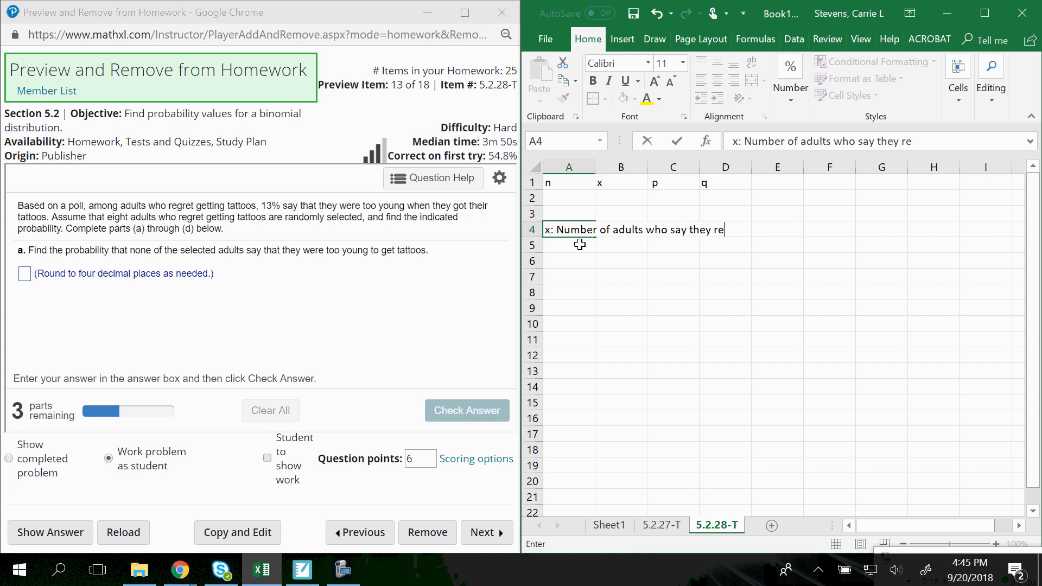
{"action": "type", "text": "gret getting tatoo"}
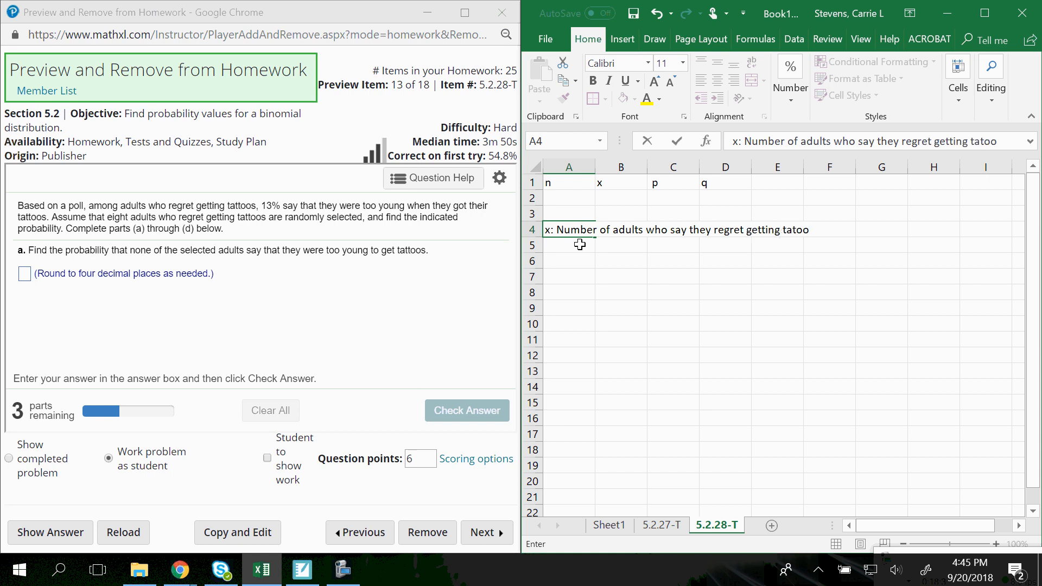
{"action": "type", "text": "ed."}
{"action": "key", "text": "Return"}
{"action": "key", "text": "Return"}
{"action": "type", "text": "x"}
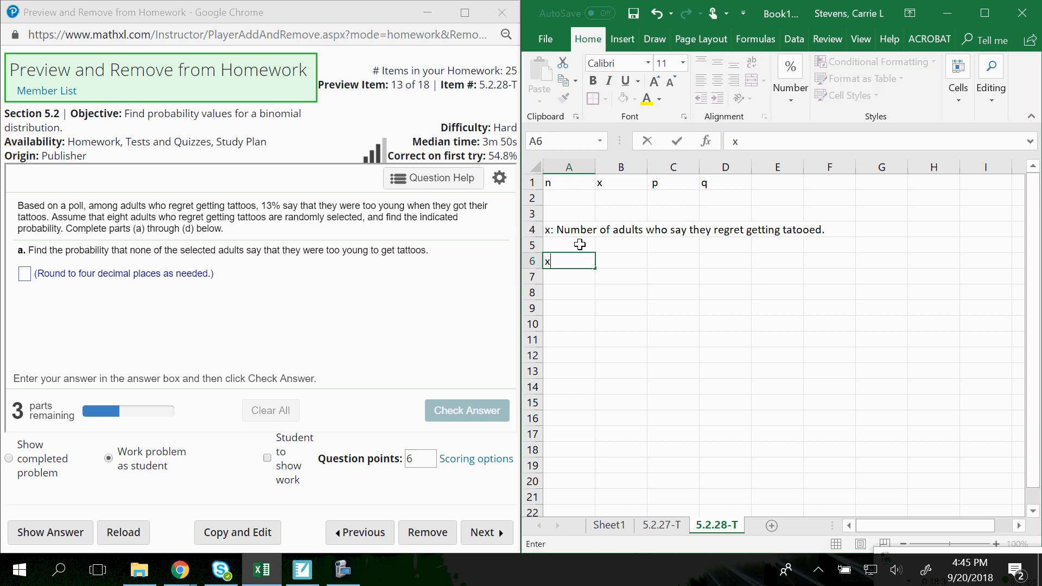
{"action": "key", "text": "Tab"}
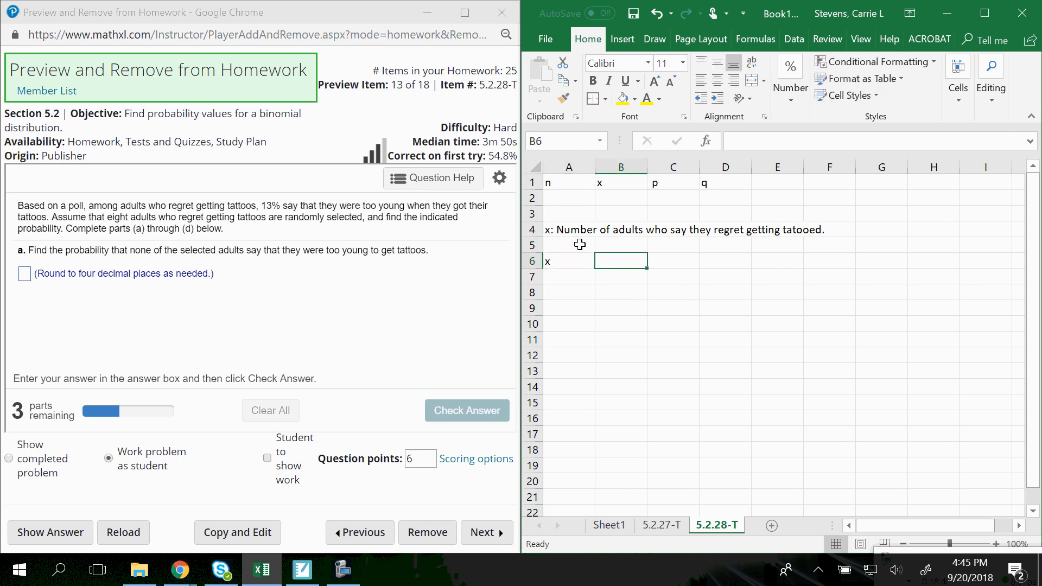
{"action": "left_click", "coordinate": [575, 279]}
Step: Enter 8 as the value of n in cell A2
{"action": "left_click", "coordinate": [557, 200]}
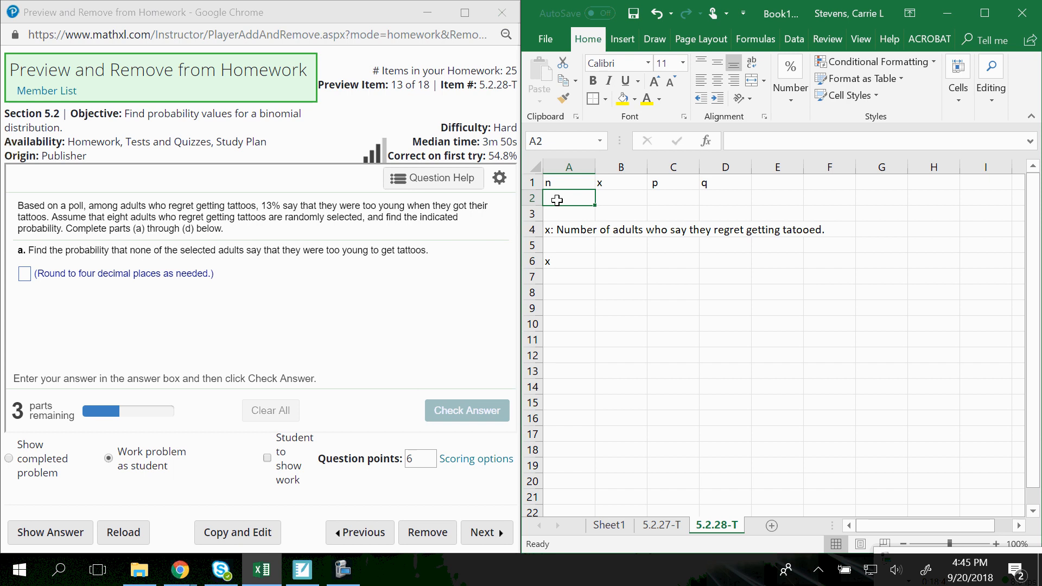
{"action": "type", "text": "8"}
{"action": "key", "text": "Return"}
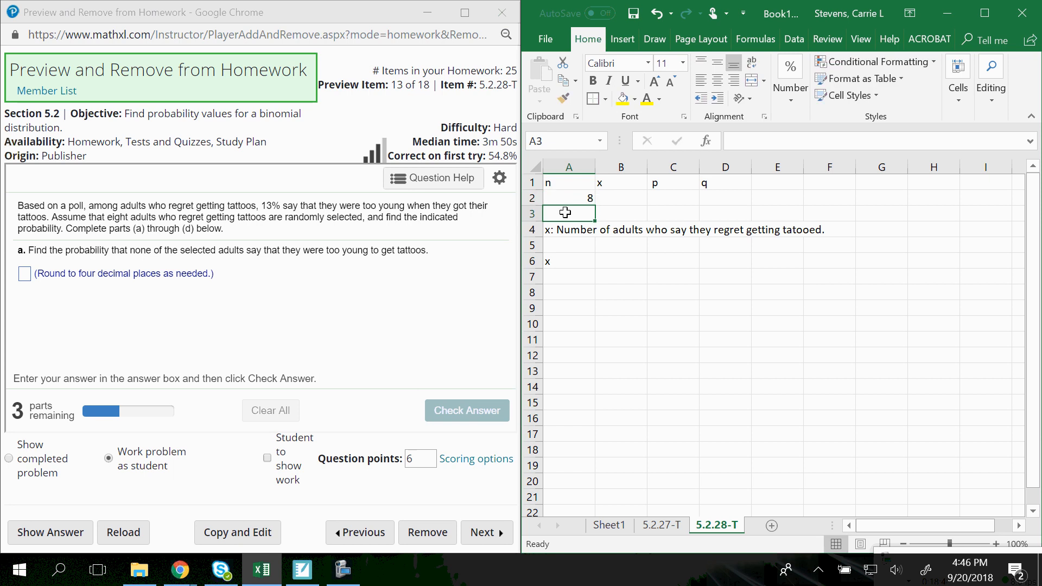
Step: List the x values 0 through 8 in cells A7 to A15
{"action": "left_click", "coordinate": [560, 279]}
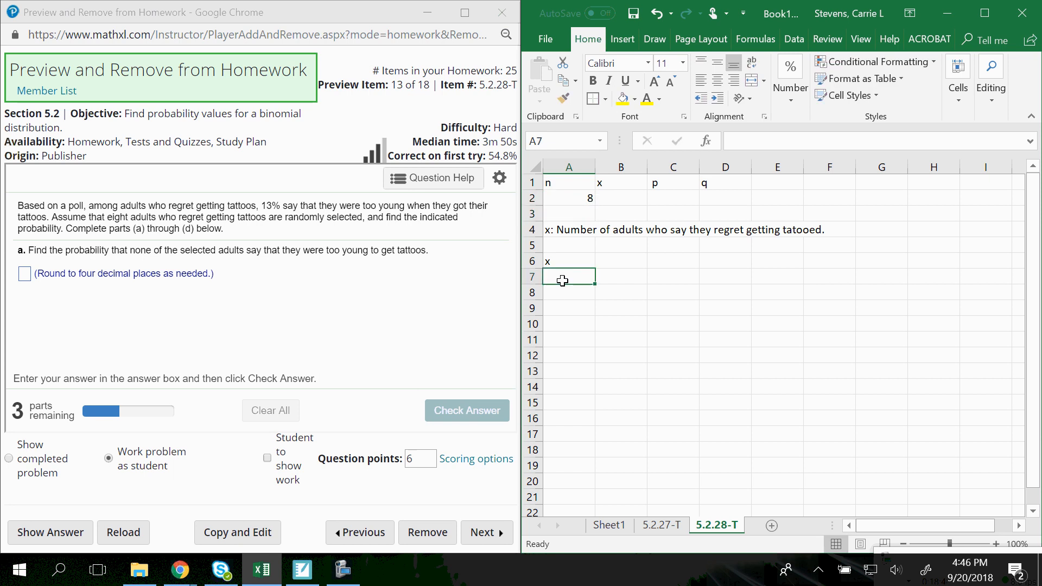
{"action": "type", "text": "0"}
{"action": "key", "text": "Return"}
{"action": "type", "text": "1"}
{"action": "key", "text": "Return"}
{"action": "type", "text": "2"}
{"action": "key", "text": "Return"}
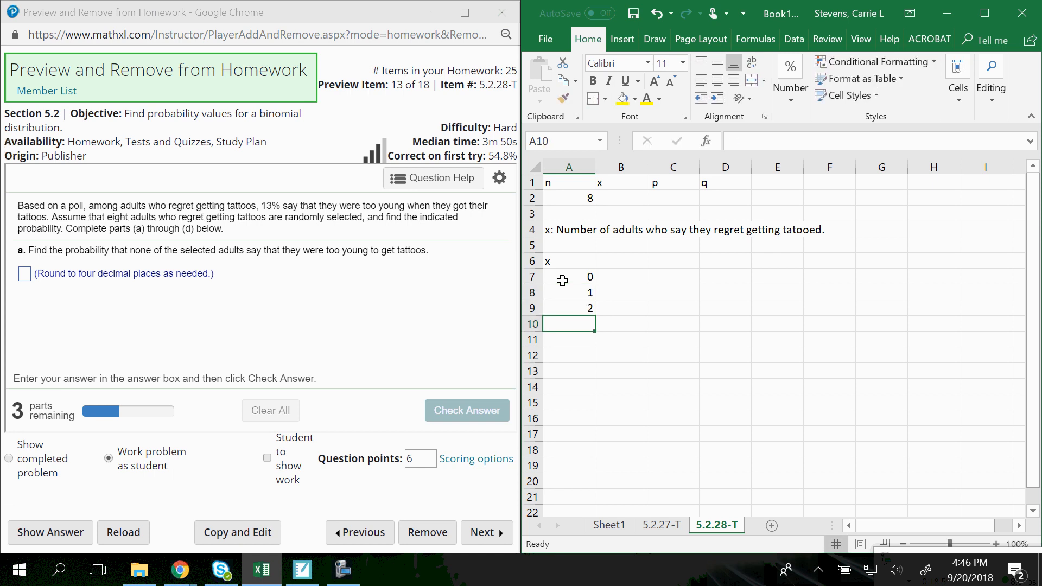
{"action": "type", "text": "3"}
{"action": "key", "text": "Return"}
{"action": "type", "text": "4"}
{"action": "key", "text": "Return"}
{"action": "type", "text": "5"}
{"action": "key", "text": "Return"}
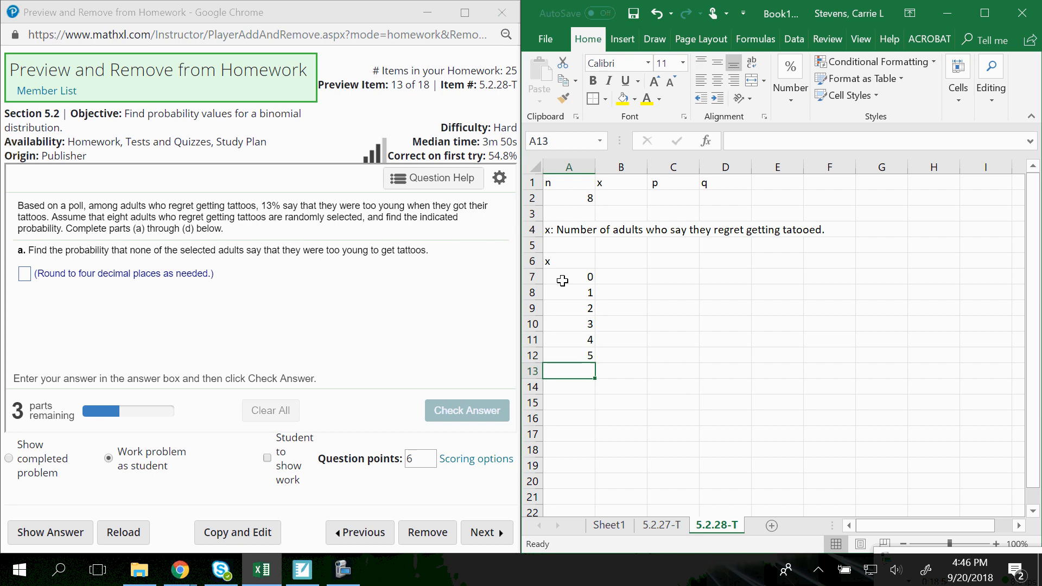
{"action": "type", "text": "6"}
{"action": "key", "text": "Return"}
{"action": "type", "text": "7"}
{"action": "key", "text": "Return"}
{"action": "type", "text": "8"}
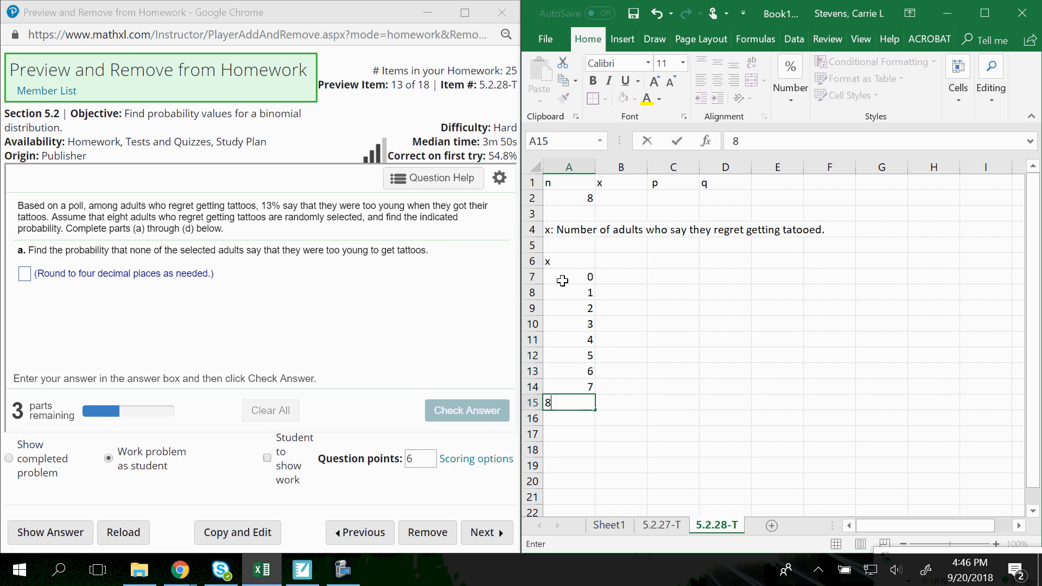
{"action": "key", "text": "Return"}
Step: Enter the heading P(x) in cell B6, beside the x heading
{"action": "left_click", "coordinate": [620, 259]}
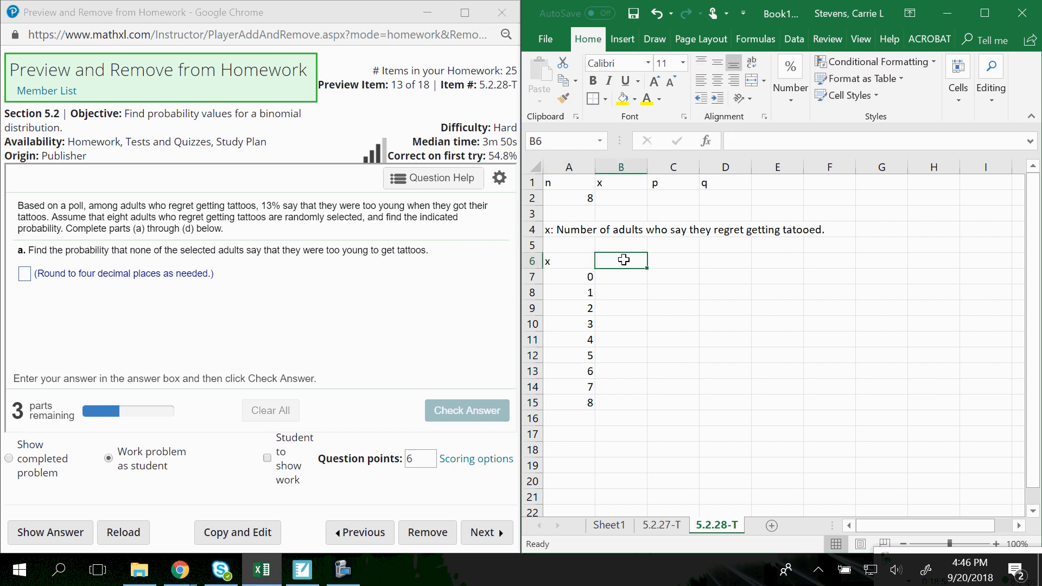
{"action": "type", "text": "P(x"}
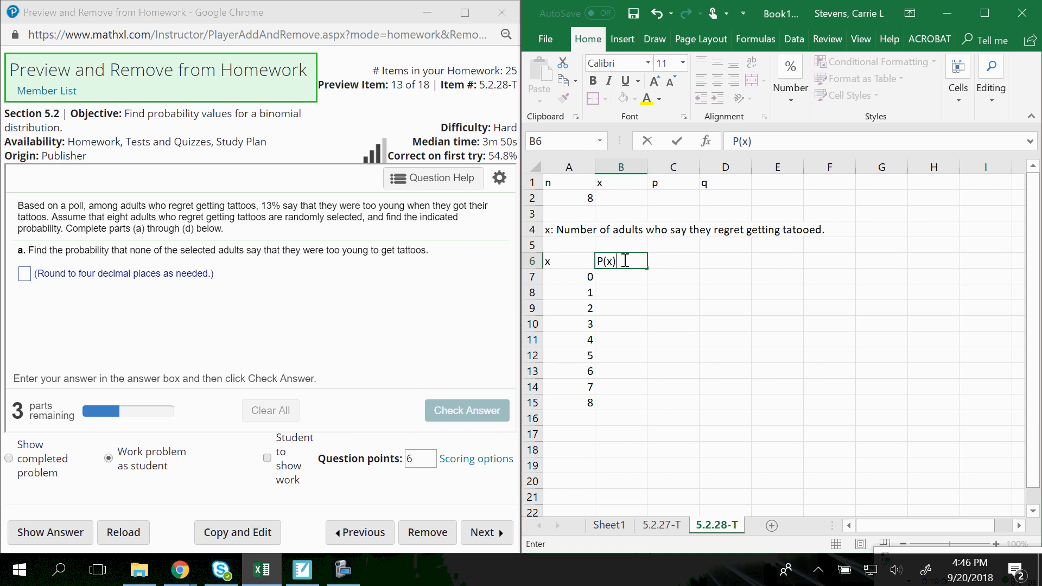
{"action": "key", "text": "Return"}
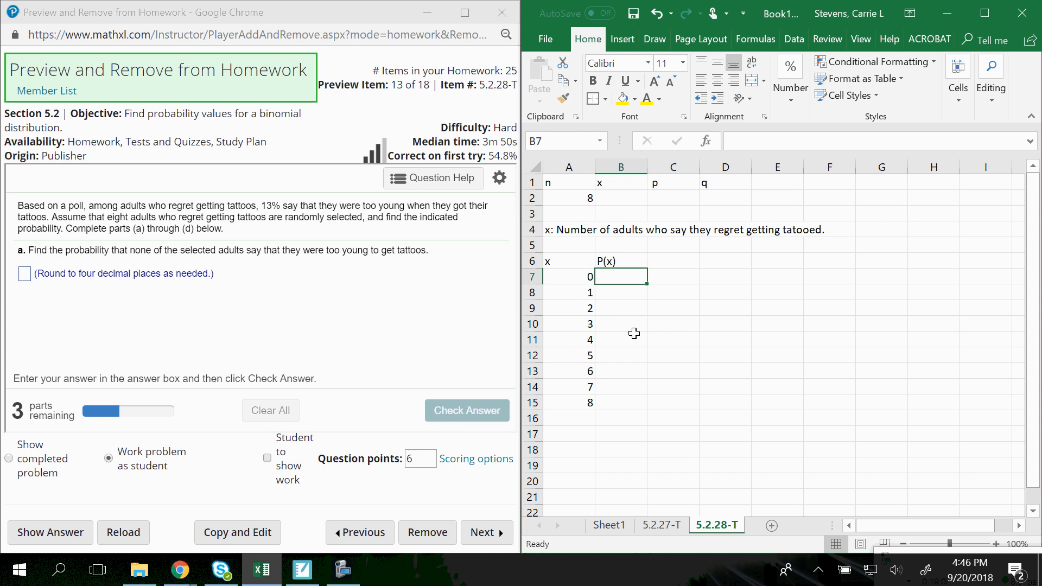
Step: Take p from the problem text, enter .13 in C2 and =1-C2 for q in D2, and return to cell B7
{"action": "left_click", "coordinate": [269, 206]}
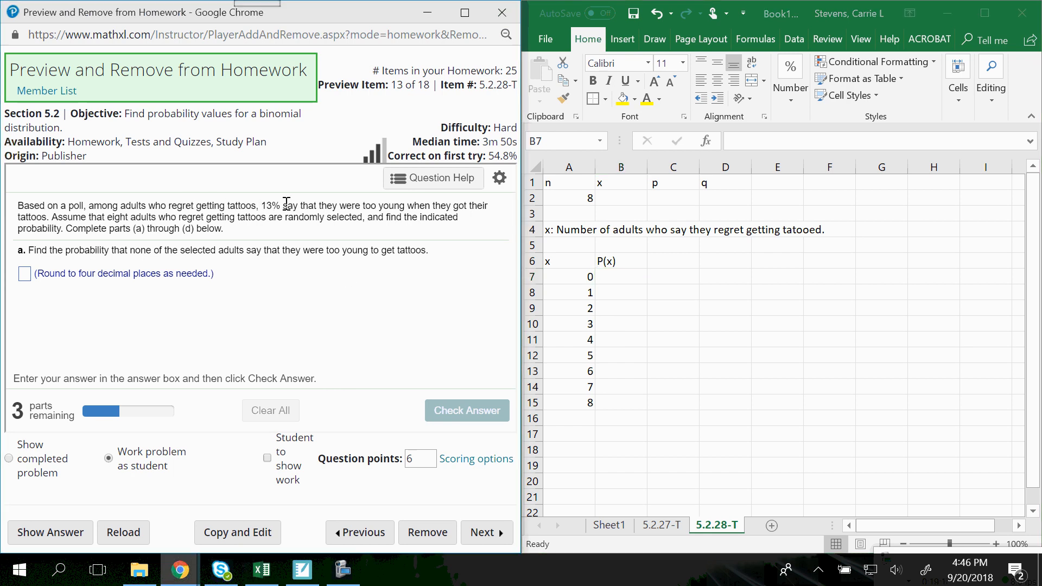
{"action": "left_click", "coordinate": [660, 199]}
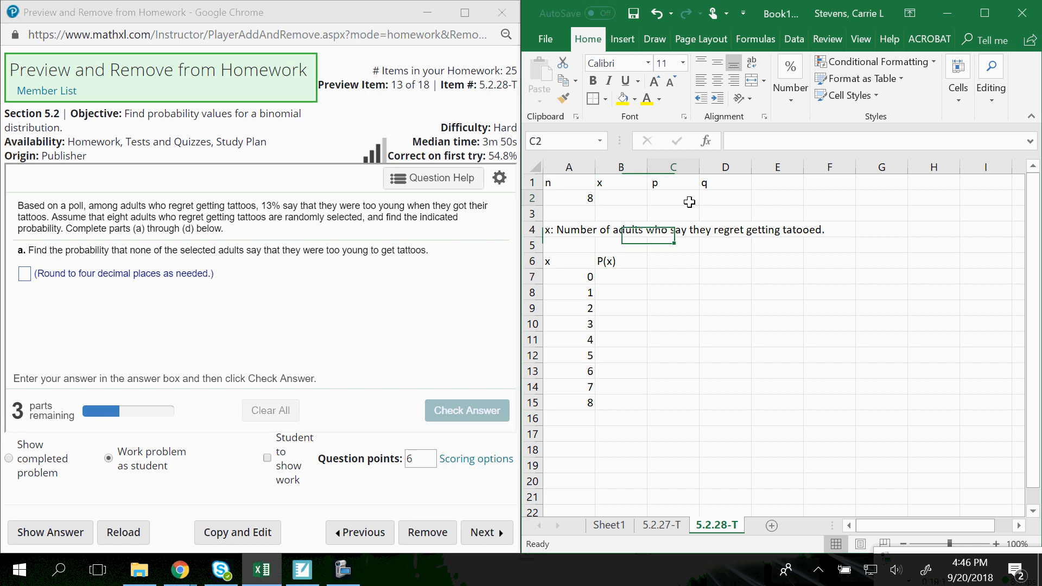
{"action": "type", "text": ".13"}
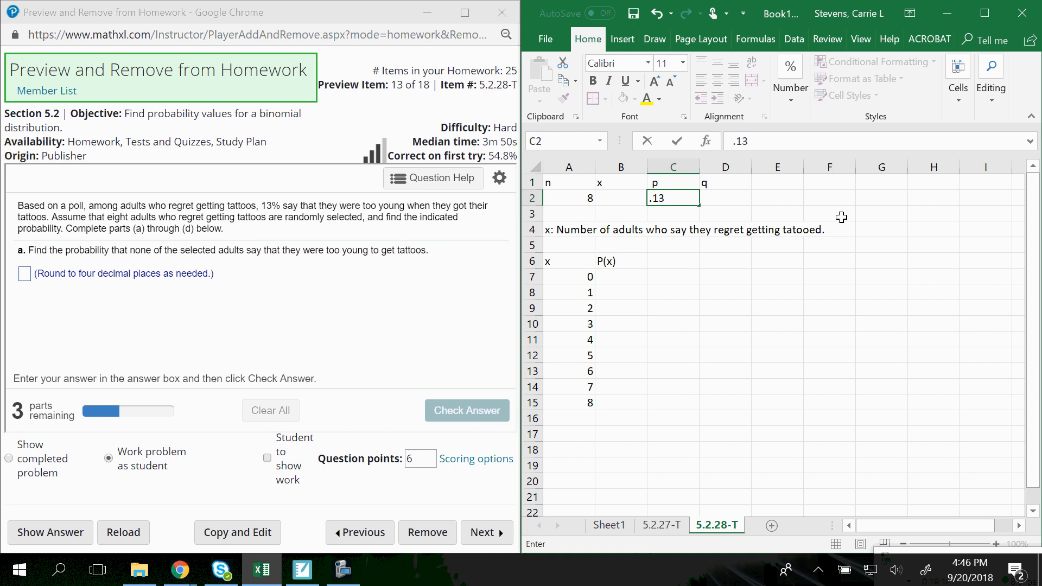
{"action": "key", "text": "Tab"}
{"action": "type", "text": "=1"}
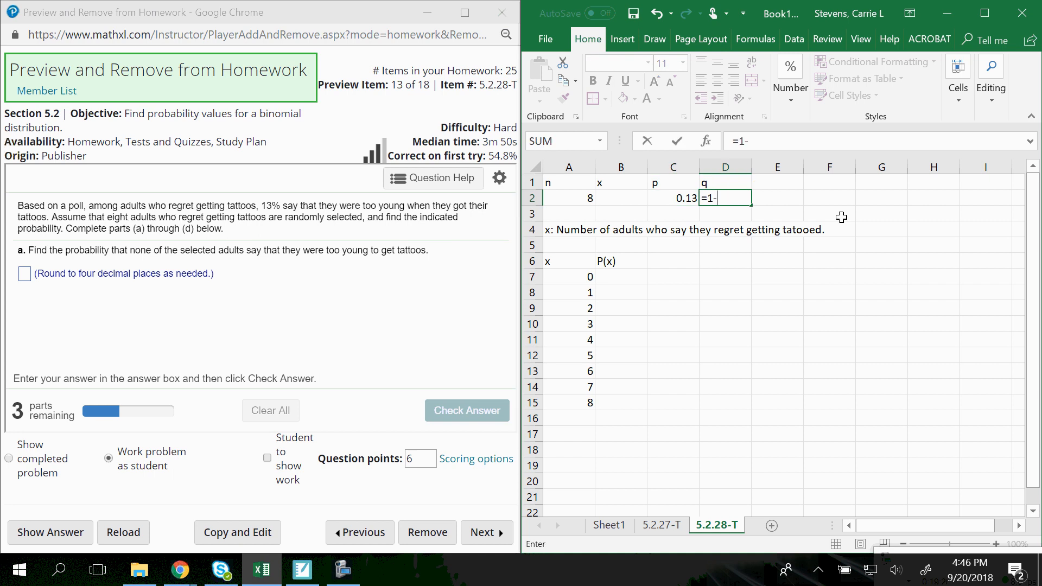
{"action": "type", "text": "-"}
{"action": "left_click", "coordinate": [663, 199]}
{"action": "key", "text": "Return"}
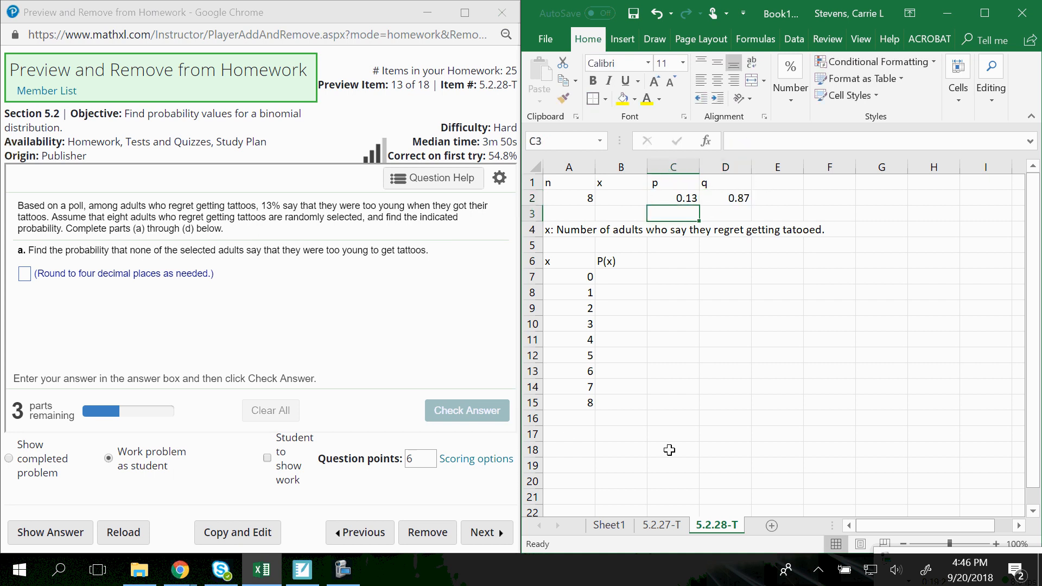
{"action": "left_click", "coordinate": [714, 405]}
{"action": "left_click", "coordinate": [609, 279]}
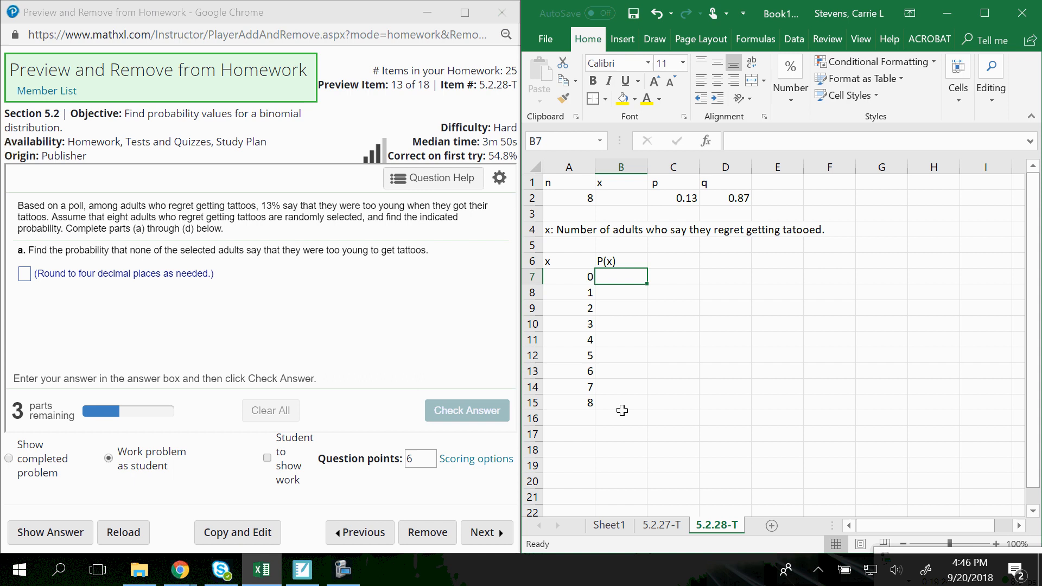
Step: Clear the contents of B1:B2 to remove the x heading from the parameter row
{"action": "left_click_drag", "start_coordinate": [605, 184], "coordinate": [609, 195]}
{"action": "left_click", "coordinate": [603, 194]}
{"action": "right_click", "coordinate": [609, 194]}
{"action": "key", "text": "Escape"}
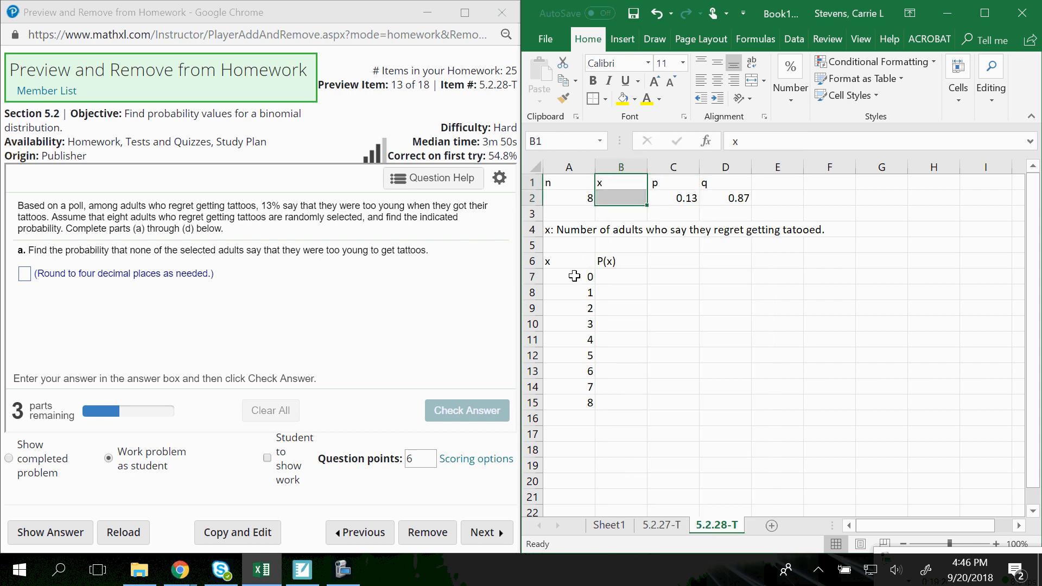
{"action": "left_click_drag", "start_coordinate": [574, 276], "coordinate": [585, 404]}
{"action": "left_click", "coordinate": [630, 197]}
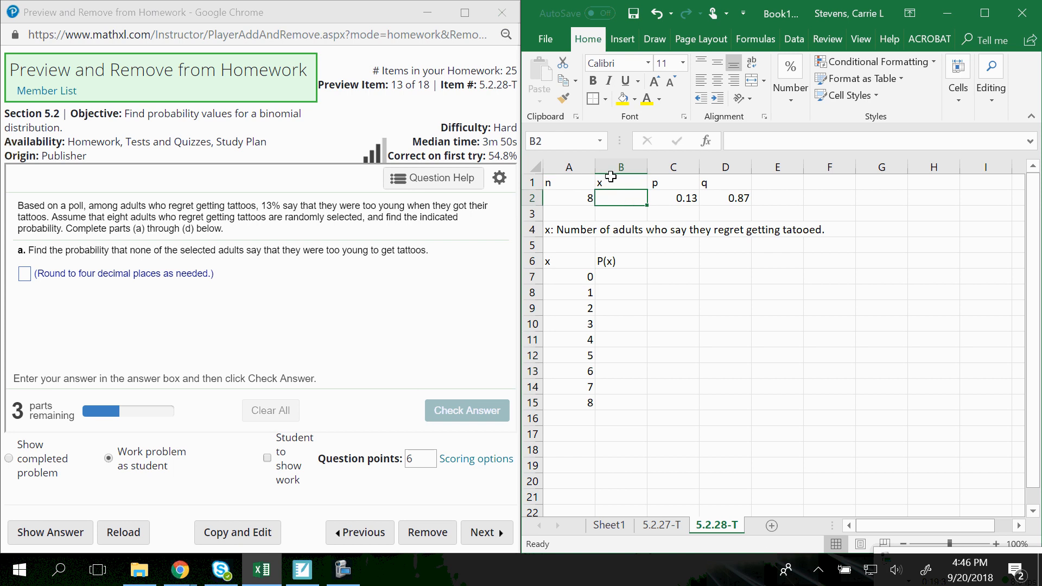
{"action": "left_click_drag", "start_coordinate": [610, 177], "coordinate": [611, 196]}
{"action": "right_click", "coordinate": [616, 190]}
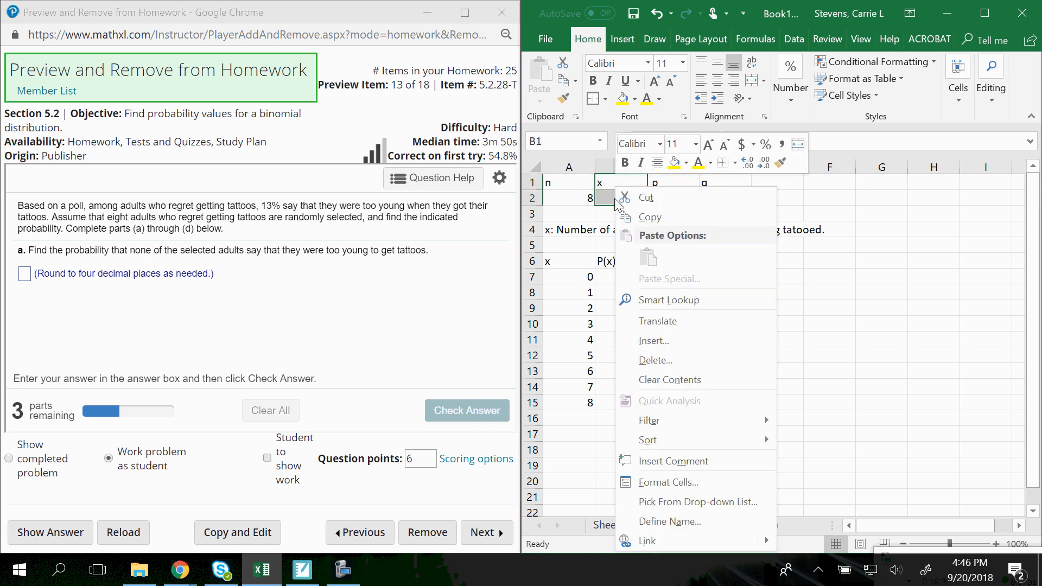
{"action": "left_click", "coordinate": [673, 383]}
Step: Move the p and q headings with their values from C1:D2 to B1:C2, beside n
{"action": "left_click_drag", "start_coordinate": [679, 185], "coordinate": [619, 205]}
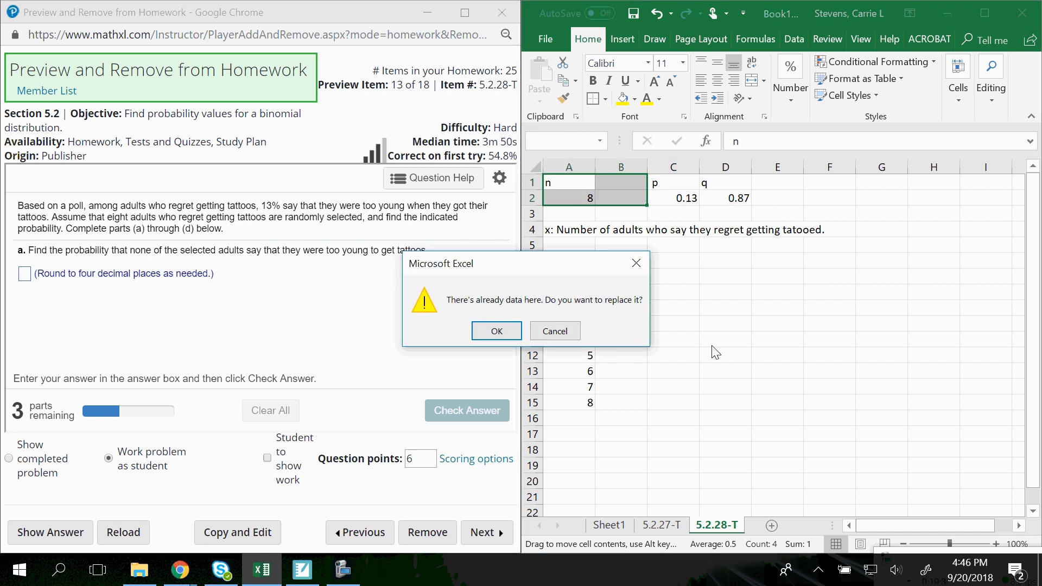
{"action": "key", "text": "Return"}
{"action": "key", "text": "ctrl+z"}
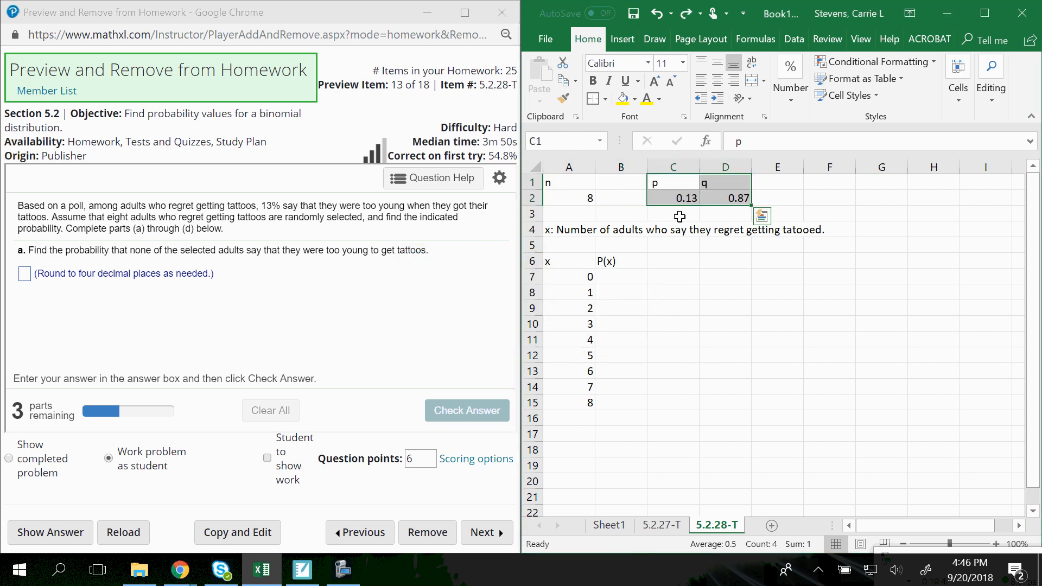
{"action": "left_click_drag", "start_coordinate": [683, 206], "coordinate": [632, 217]}
{"action": "left_click", "coordinate": [640, 404]}
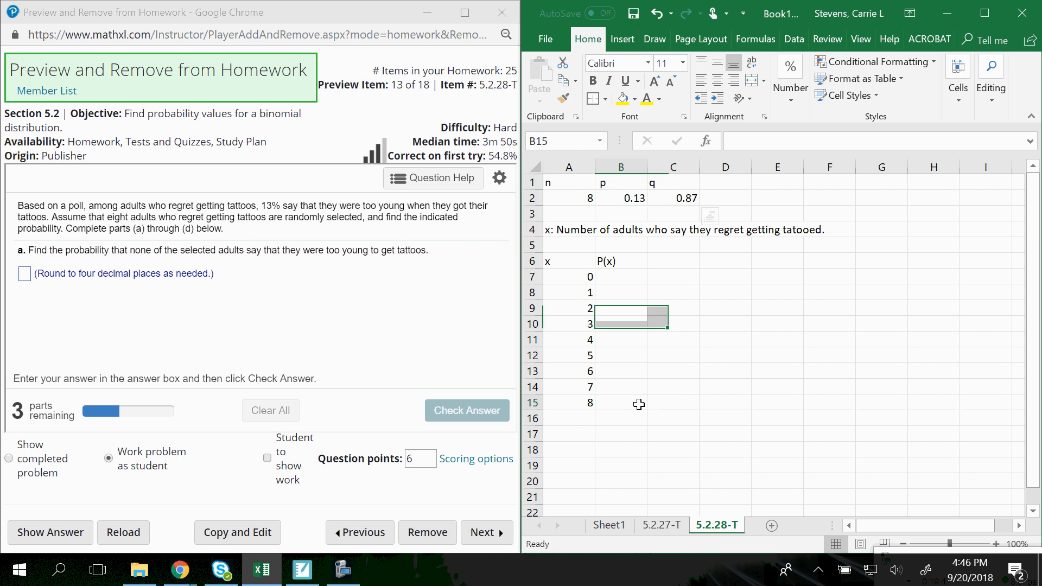
Step: Begin a BINOM.DIST formula in B7 with A7 as the number of successes
{"action": "left_click", "coordinate": [618, 279]}
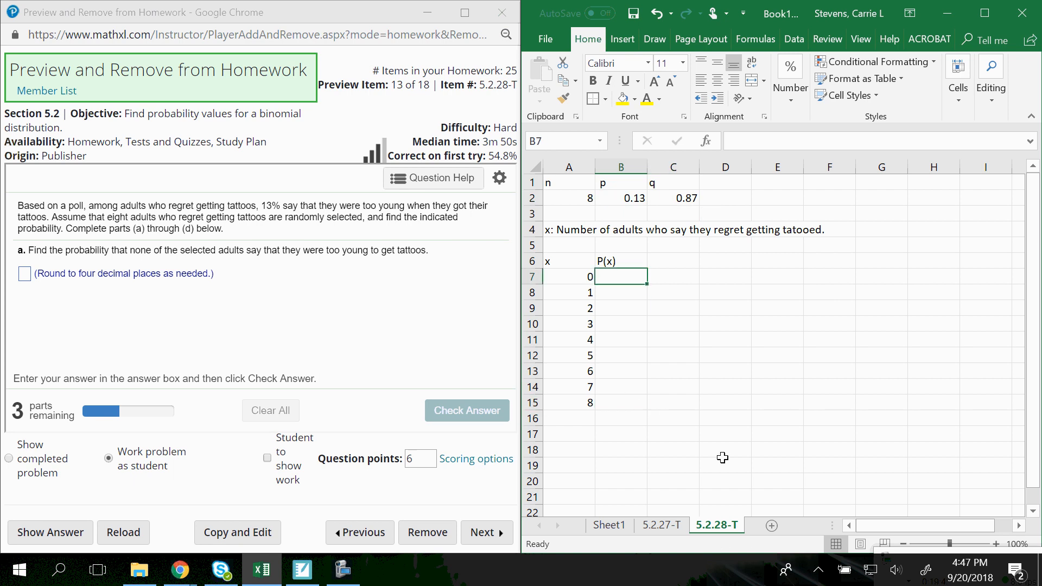
{"action": "type", "text": "="}
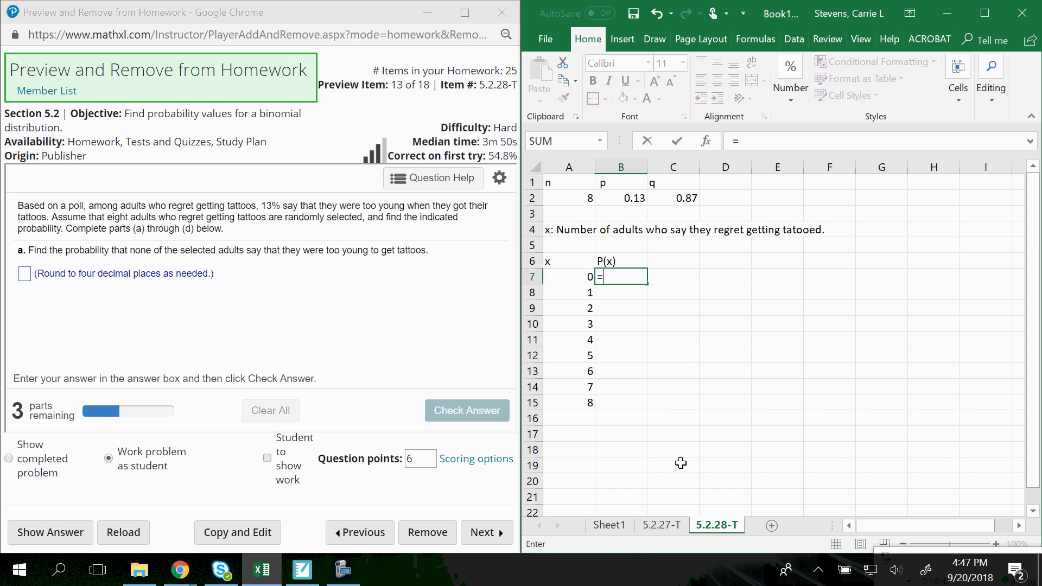
{"action": "type", "text": "vub=="}
{"action": "key", "text": "BackSpace"}
{"action": "key", "text": "BackSpace"}
{"action": "key", "text": "BackSpace"}
{"action": "key", "text": "BackSpace"}
{"action": "key", "text": "BackSpace"}
{"action": "key", "text": "BackSpace"}
{"action": "key", "text": "BackSpace"}
{"action": "type", "text": "=bi"}
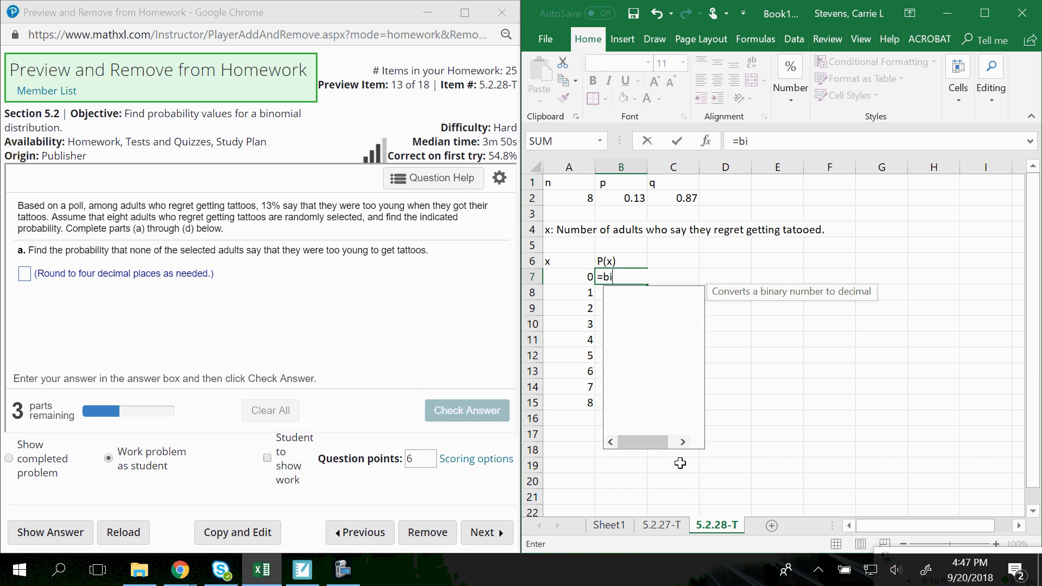
{"action": "type", "text": "nom.dis"}
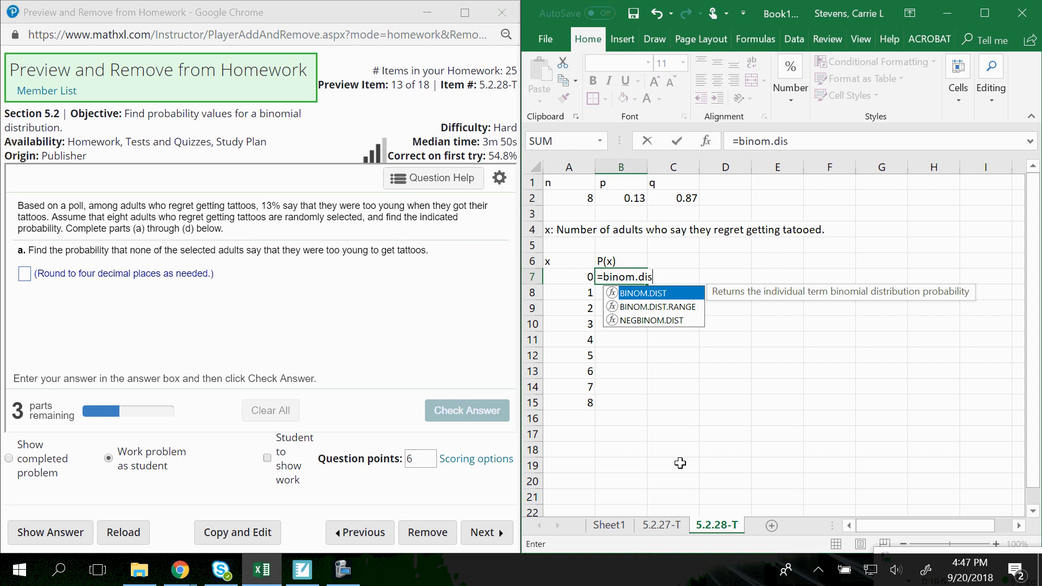
{"action": "type", "text": "t("}
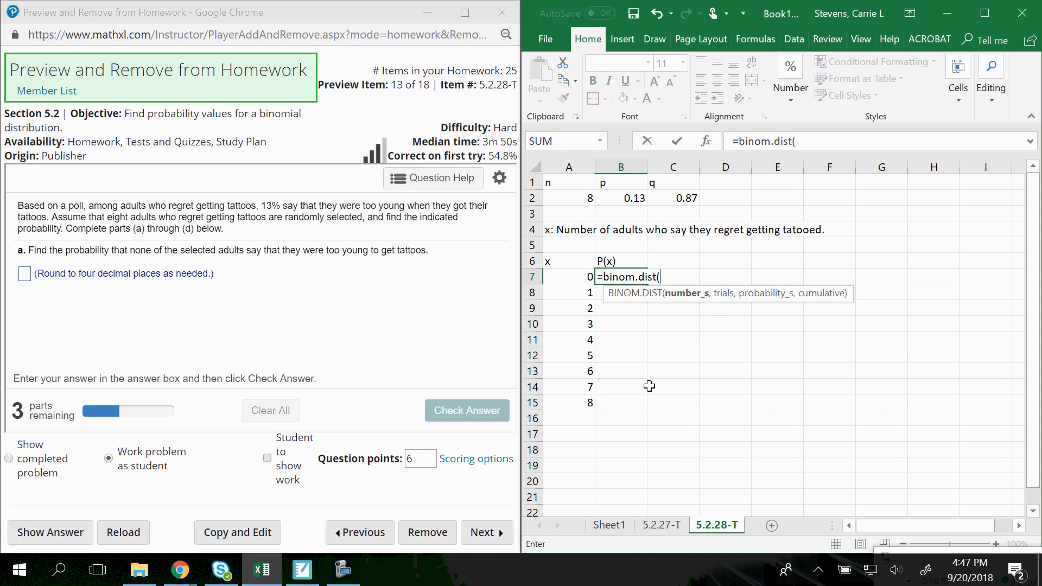
{"action": "left_click", "coordinate": [575, 281]}
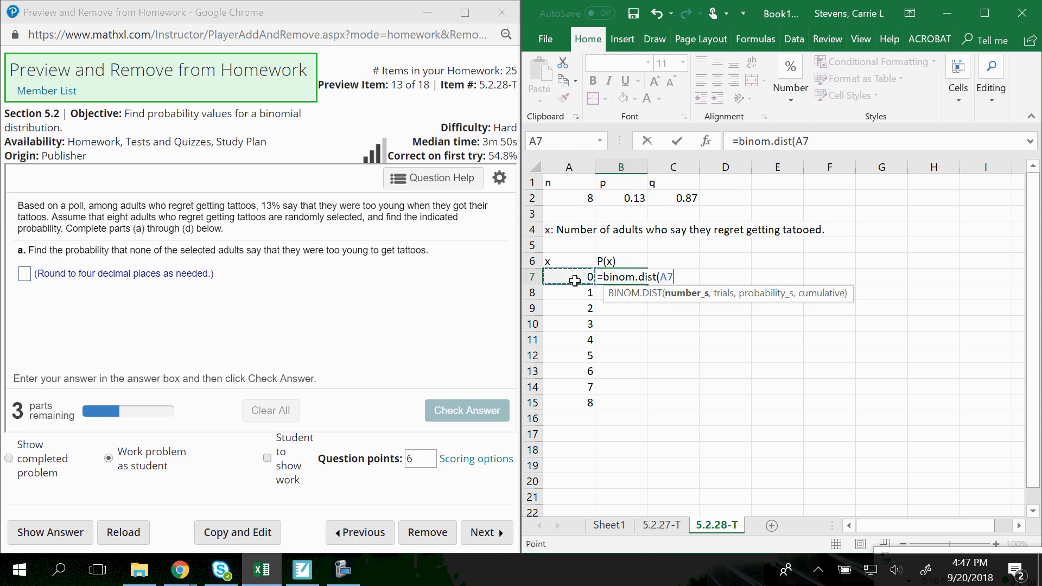
{"action": "type", "text": ","}
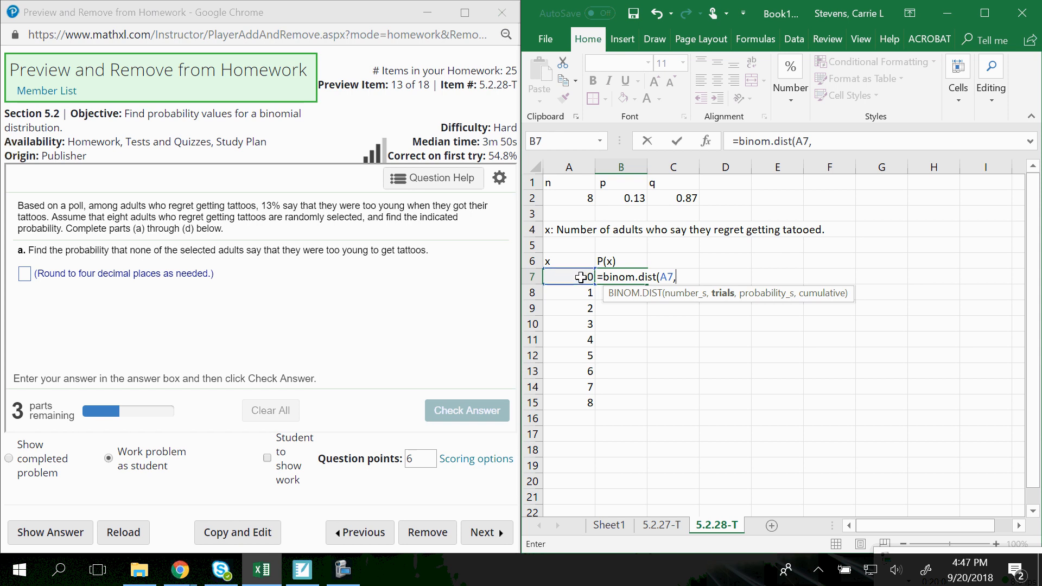
Step: Supply the trials argument of the B7 formula as the absolute reference $A$2
{"action": "left_click", "coordinate": [580, 199]}
{"action": "type", "text": ","}
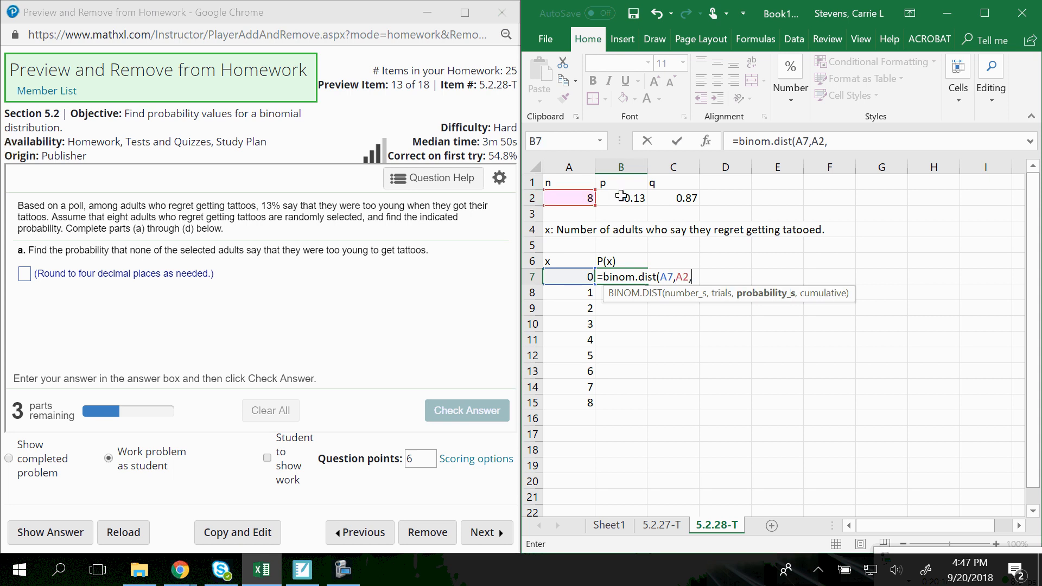
{"action": "key", "text": "BackSpace"}
{"action": "key", "text": "BackSpace"}
{"action": "key", "text": "BackSpace"}
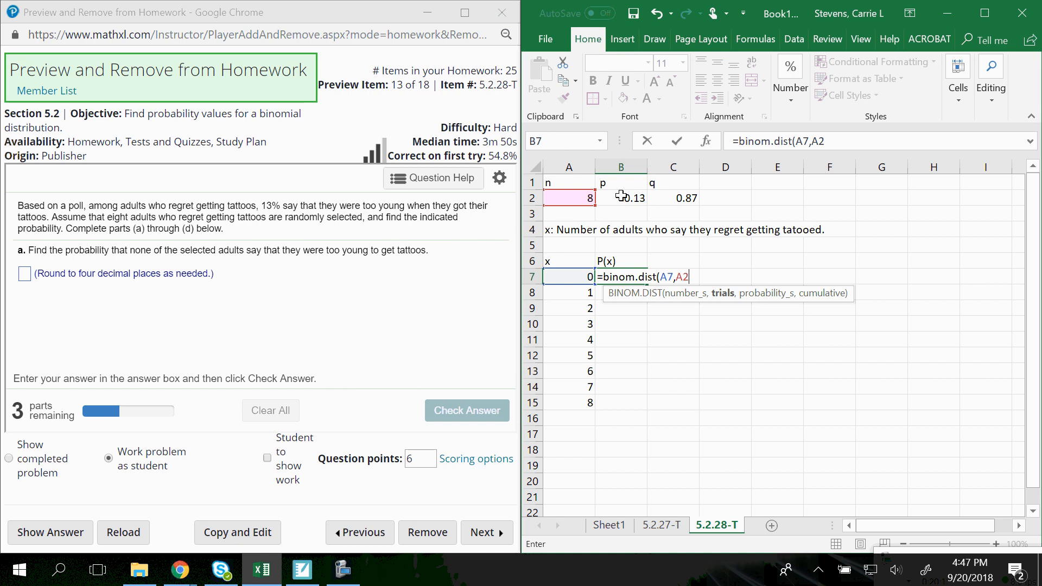
{"action": "left_click", "coordinate": [556, 201]}
{"action": "key", "text": "F4"}
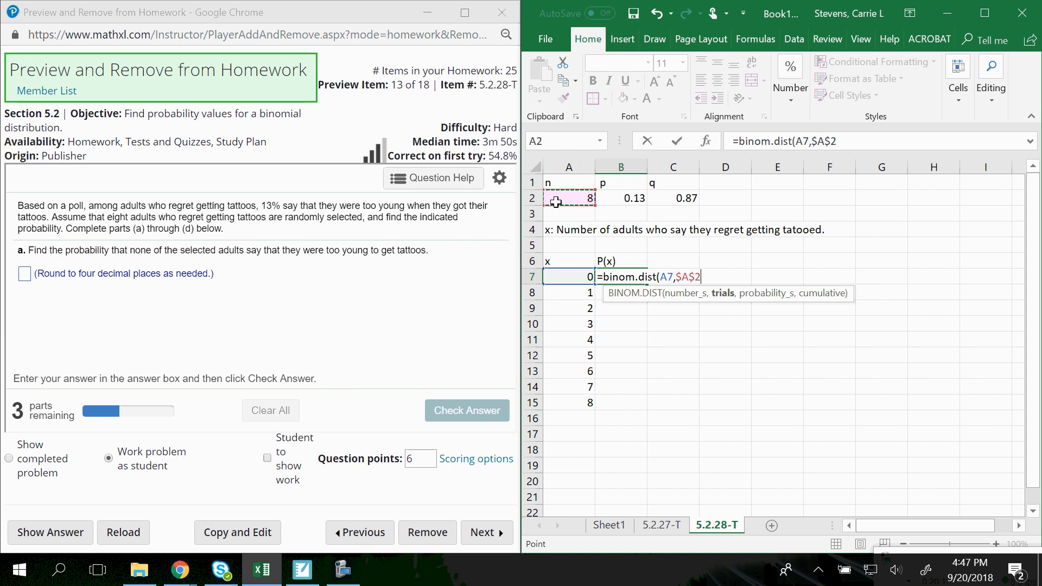
{"action": "type", "text": ","}
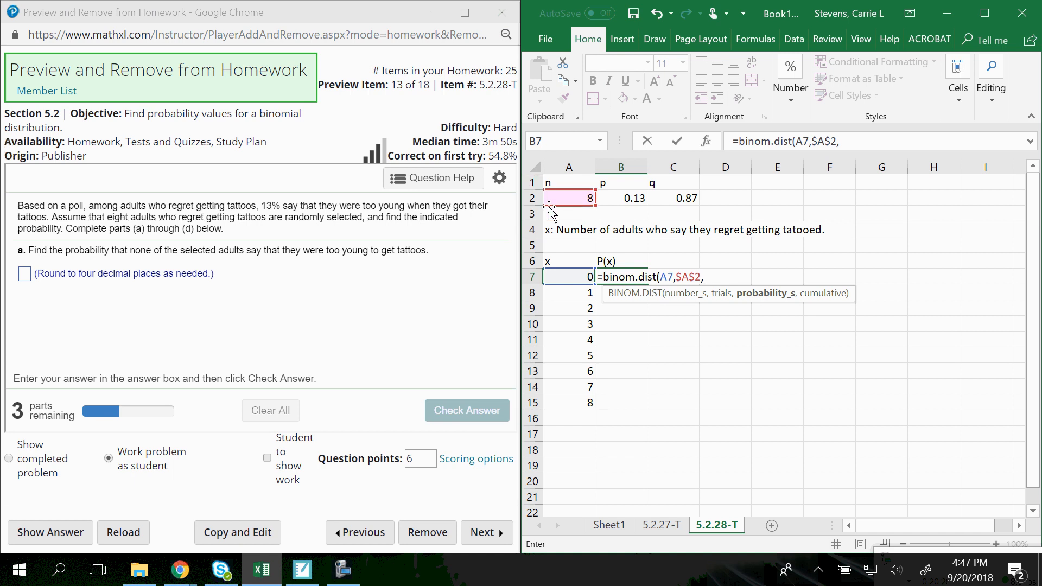
Step: Complete the B7 formula with $B$2 as the absolute probability reference and FALSE for the cumulative argument
{"action": "left_click", "coordinate": [614, 198]}
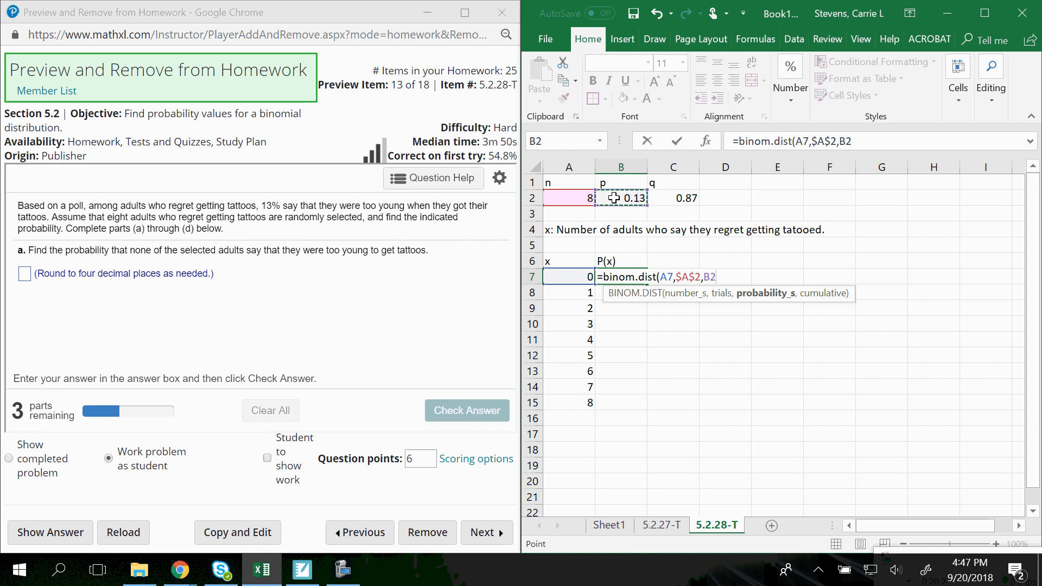
{"action": "key", "text": "F4"}
{"action": "type", "text": ","}
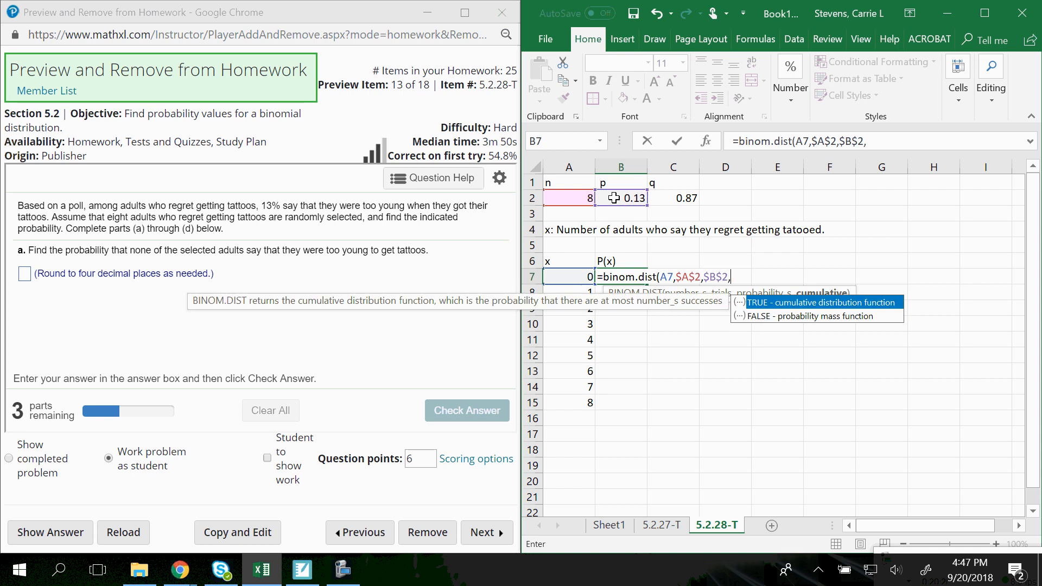
{"action": "left_click", "coordinate": [776, 315]}
{"action": "double_click", "coordinate": [776, 316]}
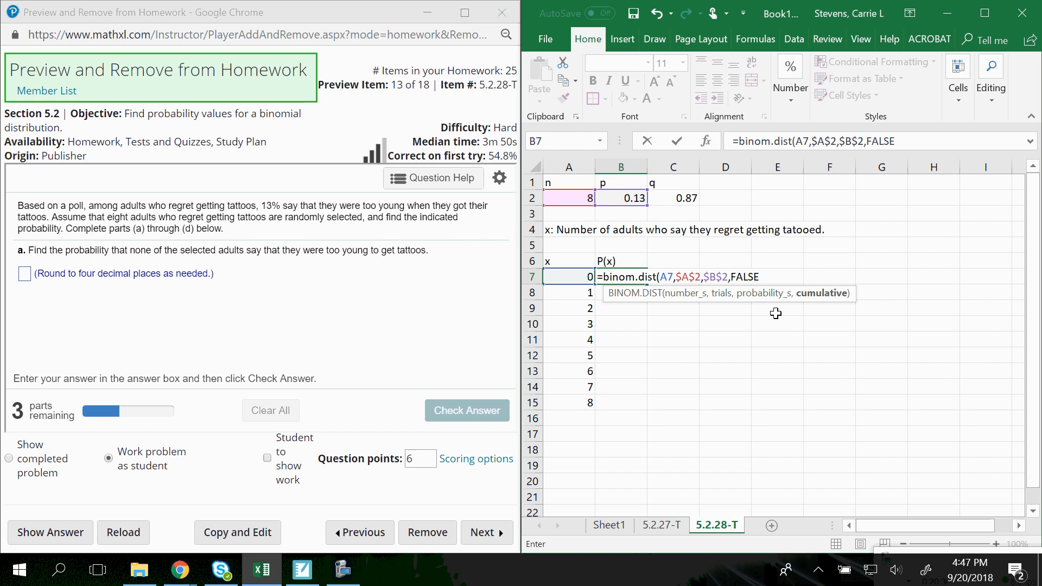
{"action": "type", "text": ")"}
{"action": "key", "text": "Return"}
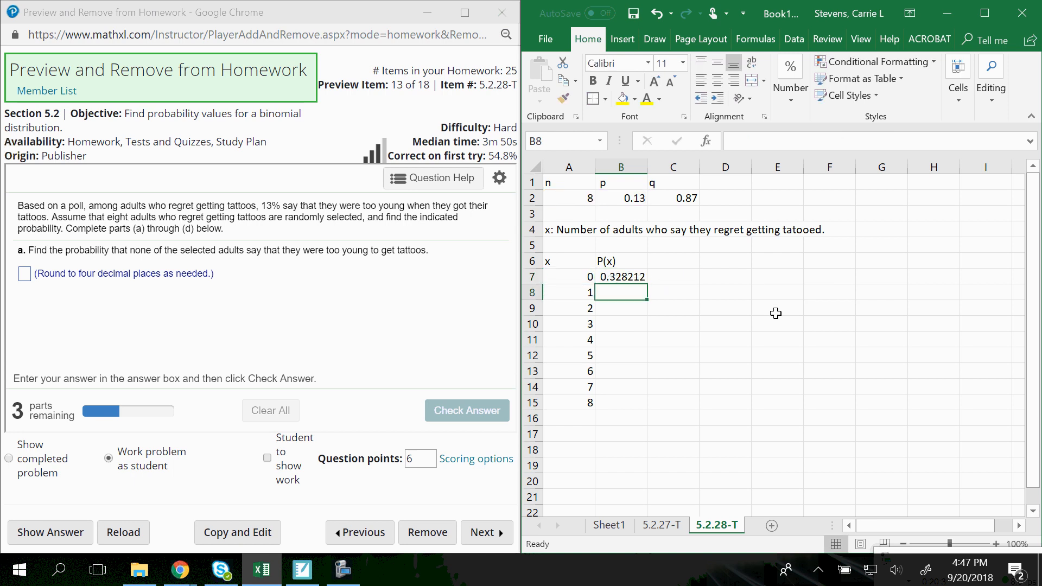
Step: Fill the BINOM.DIST formula from B7 down through B15 for all x values
{"action": "left_click", "coordinate": [641, 280]}
{"action": "left_click_drag", "start_coordinate": [647, 284], "coordinate": [644, 416]}
{"action": "left_click", "coordinate": [628, 419]}
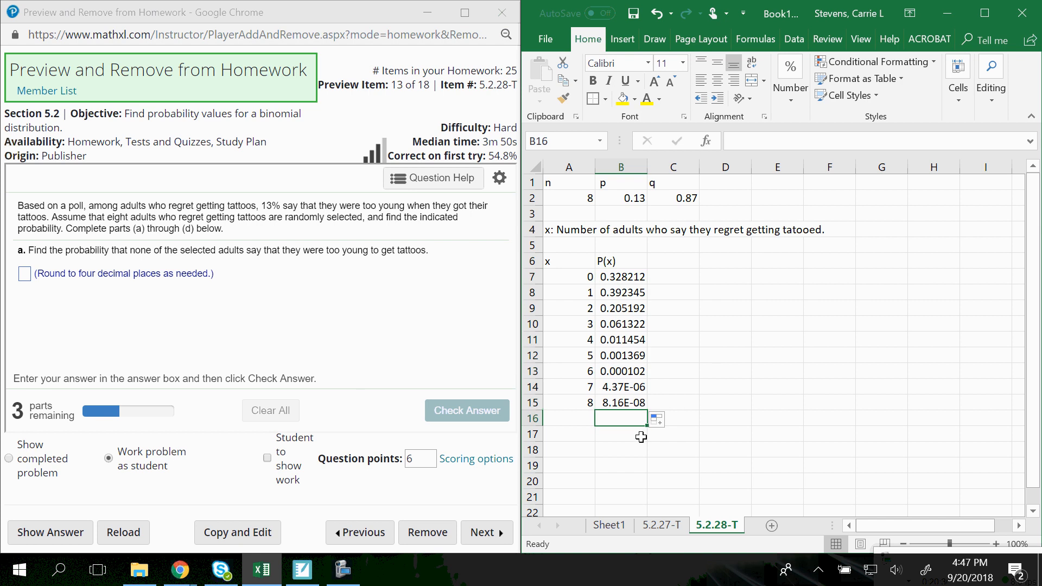
{"action": "left_click_drag", "start_coordinate": [647, 166], "coordinate": [754, 169]}
{"action": "left_click_drag", "start_coordinate": [684, 286], "coordinate": [674, 401]}
{"action": "right_click", "coordinate": [675, 402]}
{"action": "key", "text": "Escape"}
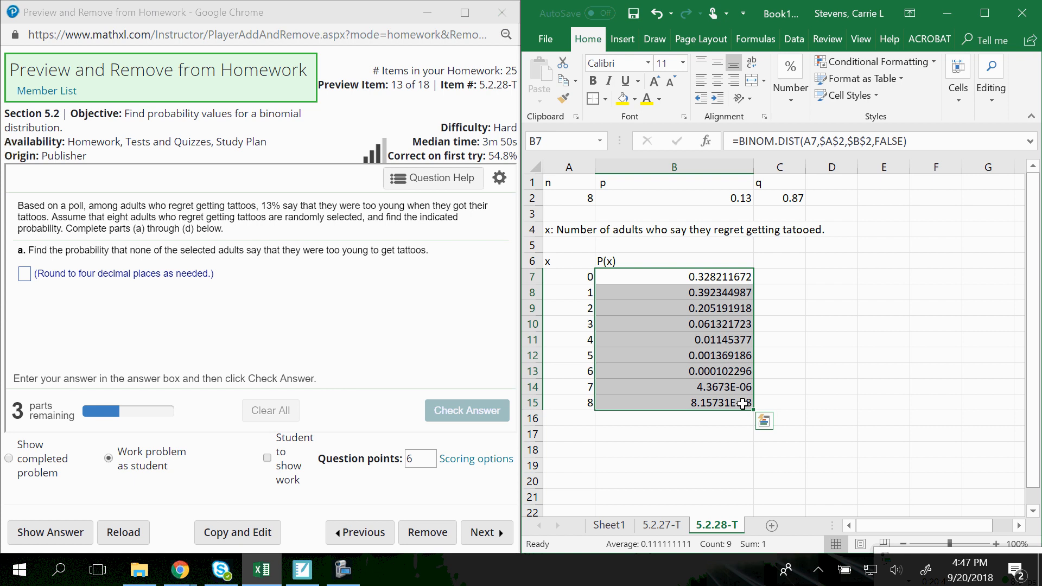
{"action": "left_click", "coordinate": [733, 387]}
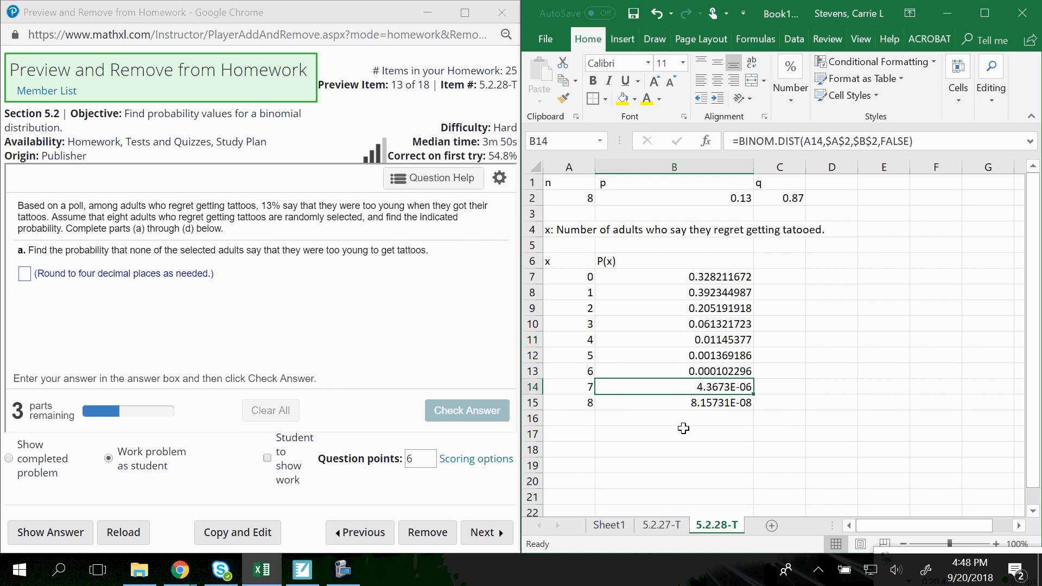
{"action": "left_click_drag", "start_coordinate": [635, 276], "coordinate": [656, 402]}
{"action": "right_click", "coordinate": [656, 401]}
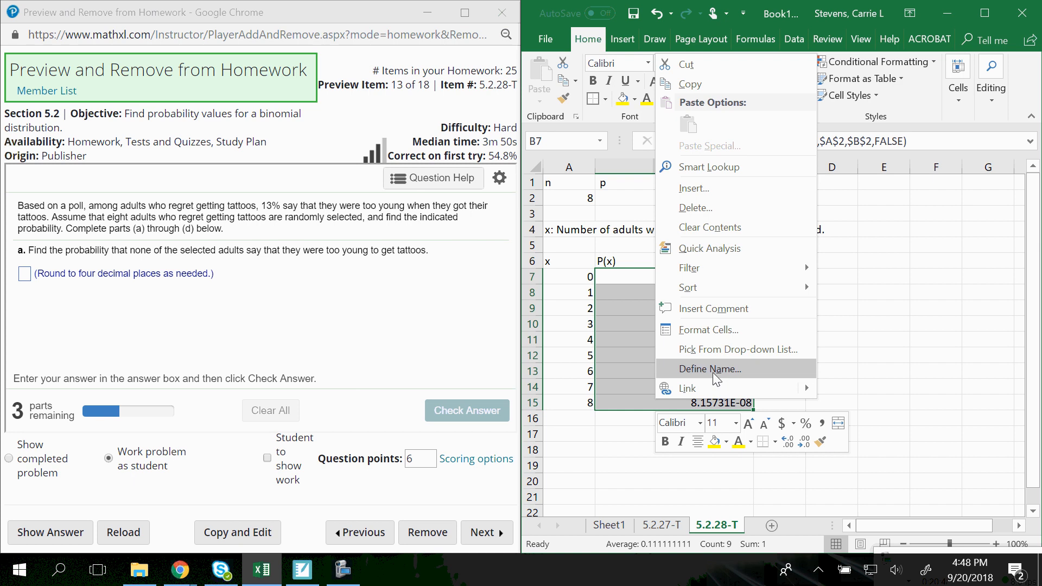
{"action": "key", "text": "Escape"}
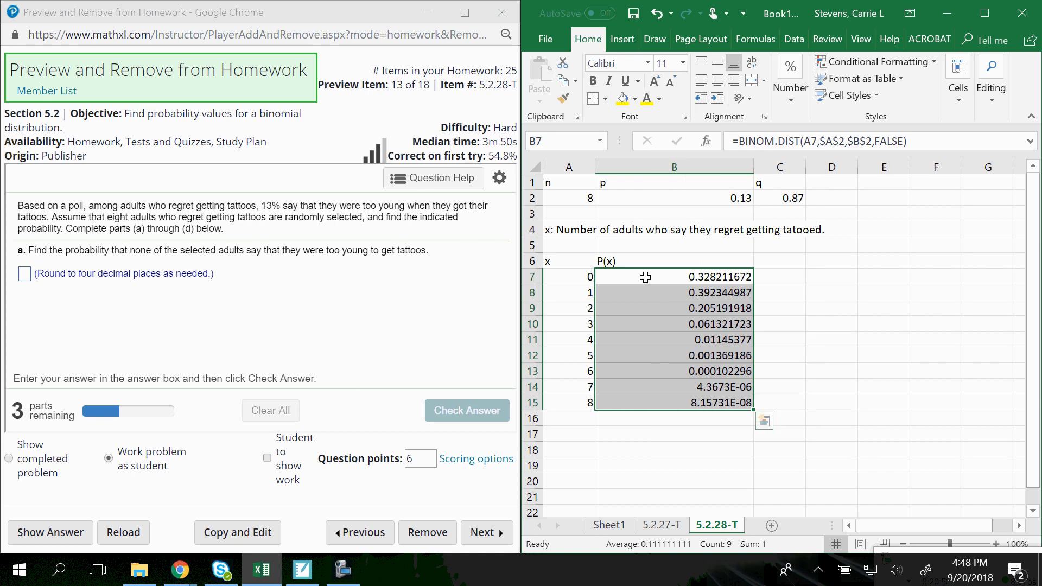
{"action": "left_click_drag", "start_coordinate": [642, 269], "coordinate": [638, 286]}
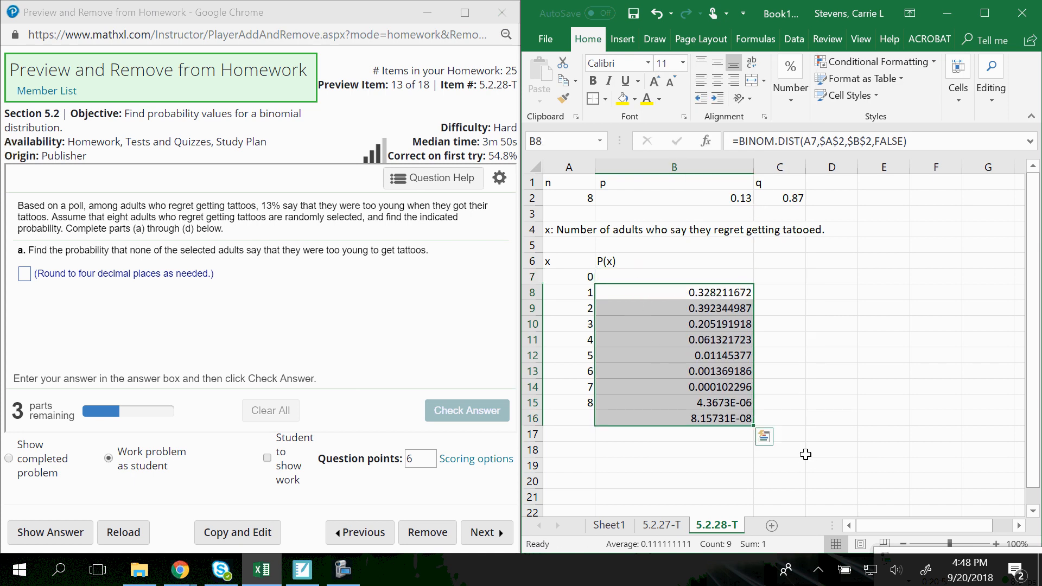
{"action": "key", "text": "ctrl+z"}
{"action": "left_click_drag", "start_coordinate": [753, 168], "coordinate": [696, 185]}
{"action": "left_click", "coordinate": [666, 407]}
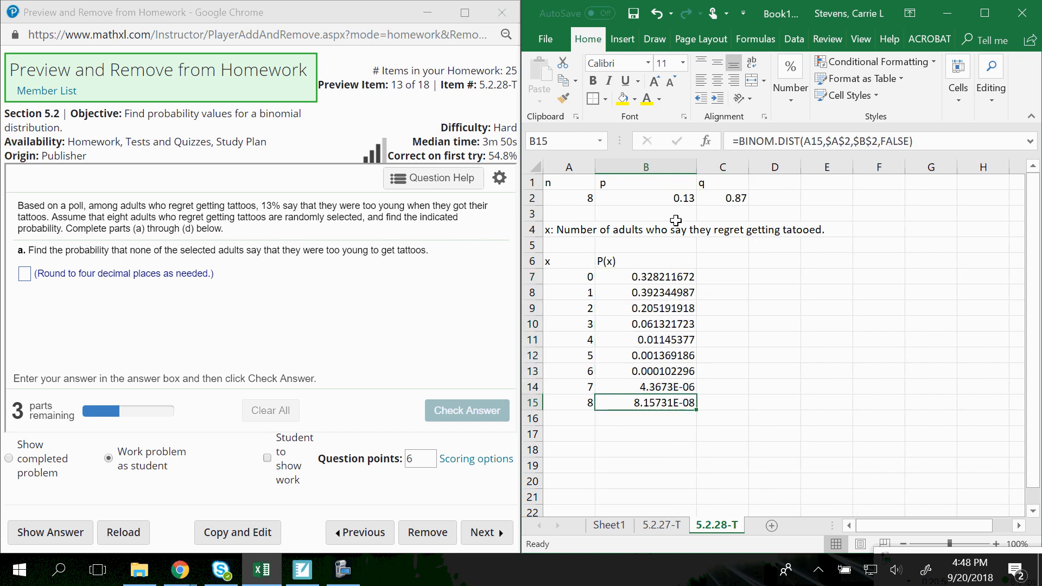
Step: Widen column B and format the probabilities in B7:B15 as Number with 10 decimal places
{"action": "left_click_drag", "start_coordinate": [697, 167], "coordinate": [752, 172]}
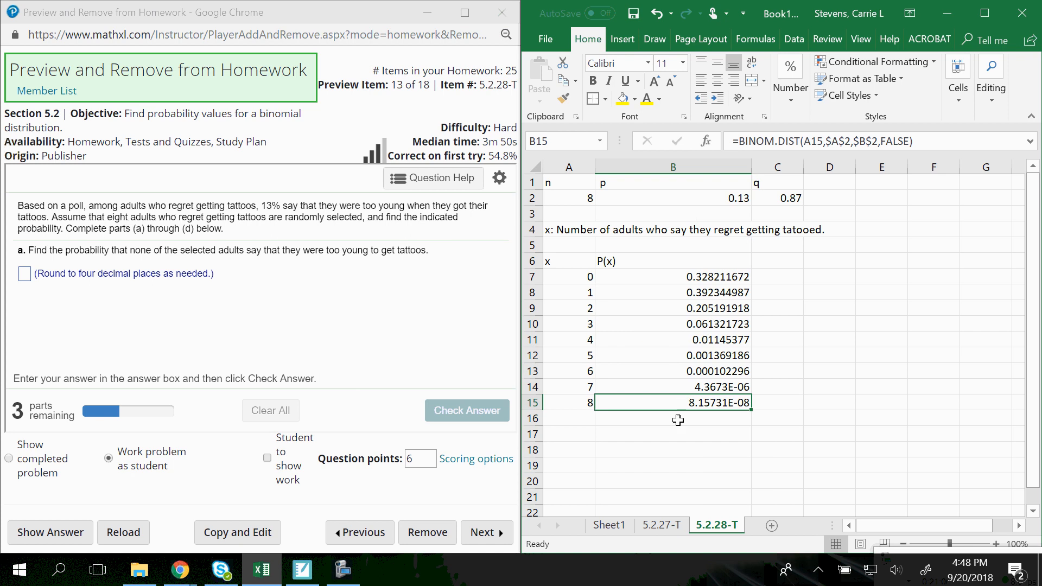
{"action": "left_click_drag", "start_coordinate": [650, 275], "coordinate": [659, 401]}
{"action": "right_click", "coordinate": [659, 402]}
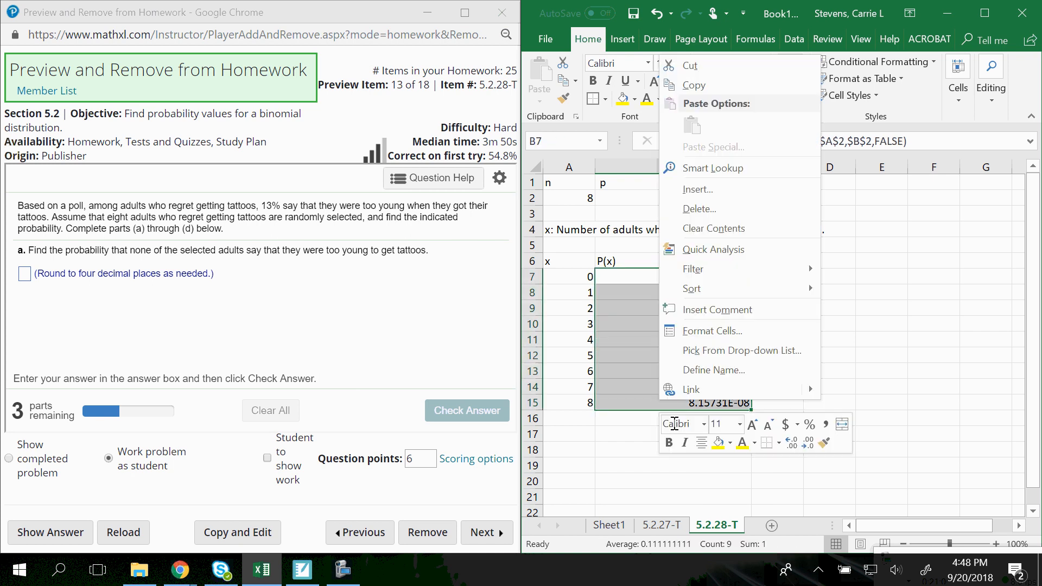
{"action": "left_click", "coordinate": [702, 328]}
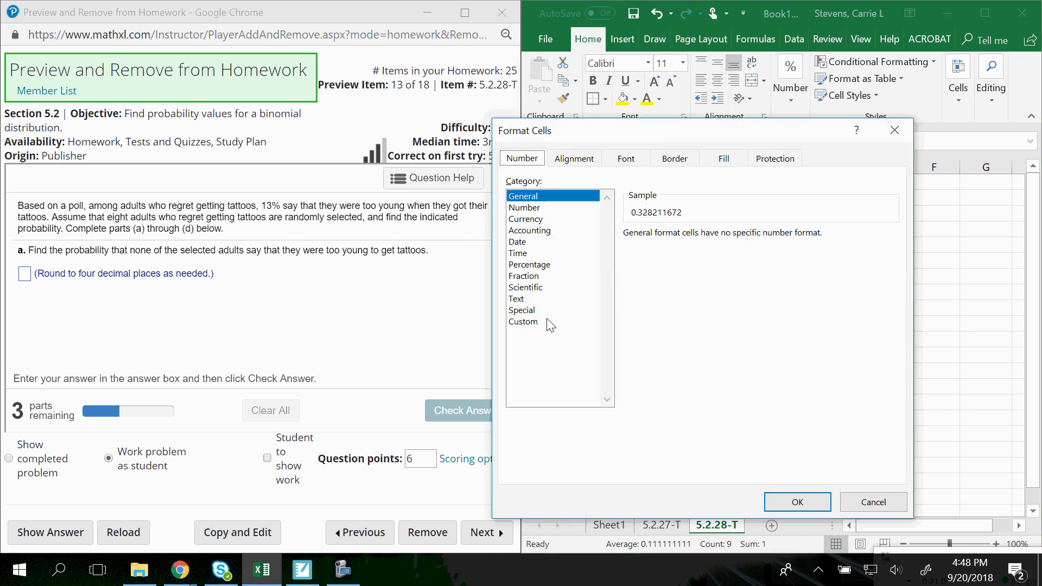
{"action": "left_click", "coordinate": [522, 207]}
{"action": "left_click_drag", "start_coordinate": [710, 233], "coordinate": [624, 227]}
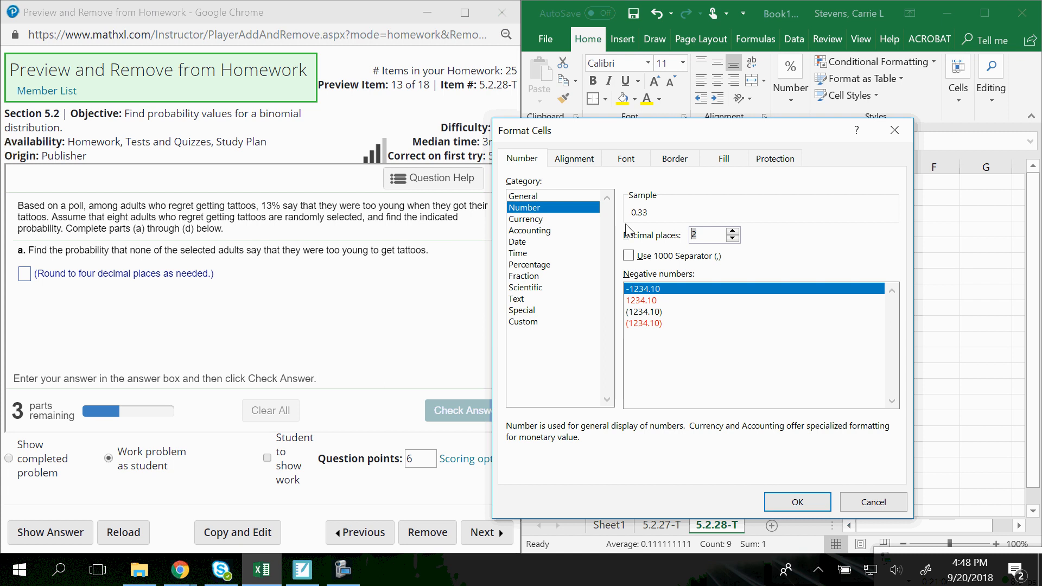
{"action": "type", "text": "10"}
{"action": "key", "text": "Return"}
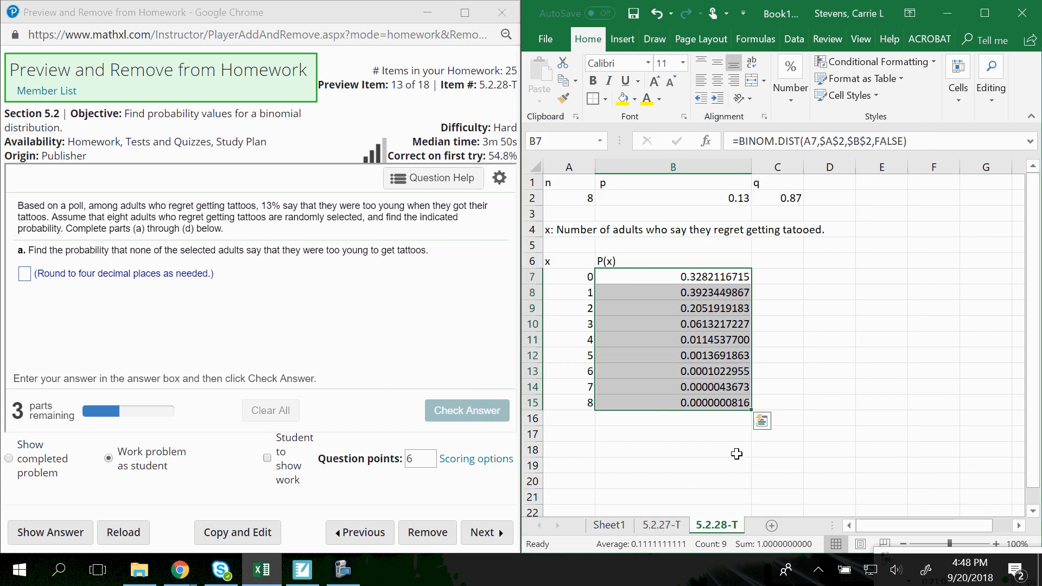
Step: Review the P(x) values for x = 0 through 3 in cells B7 to B10
{"action": "left_click_drag", "start_coordinate": [723, 395], "coordinate": [722, 403]}
{"action": "left_click", "coordinate": [727, 277]}
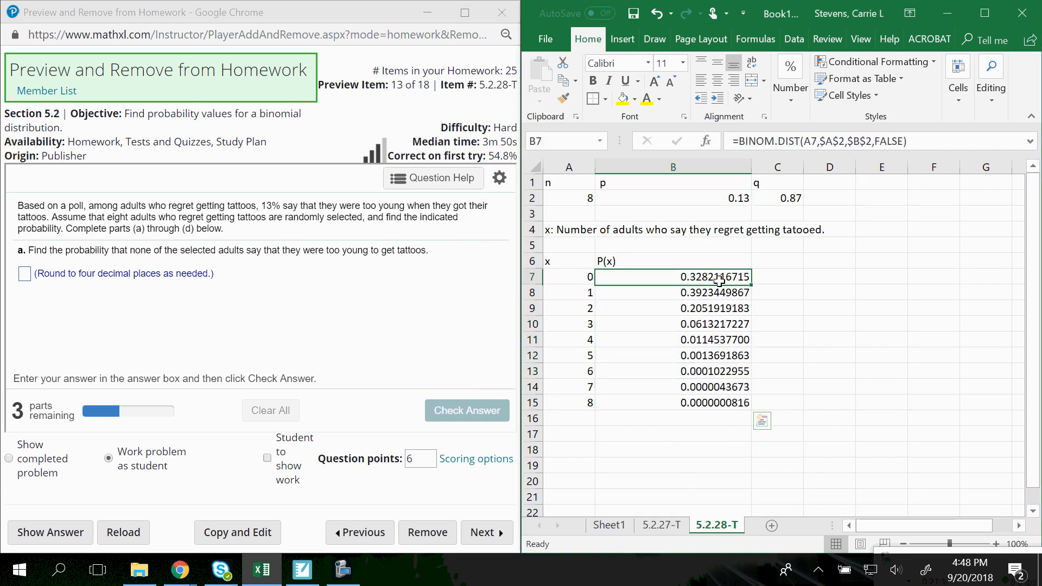
{"action": "left_click", "coordinate": [724, 293]}
{"action": "left_click", "coordinate": [720, 309]}
{"action": "left_click", "coordinate": [714, 324]}
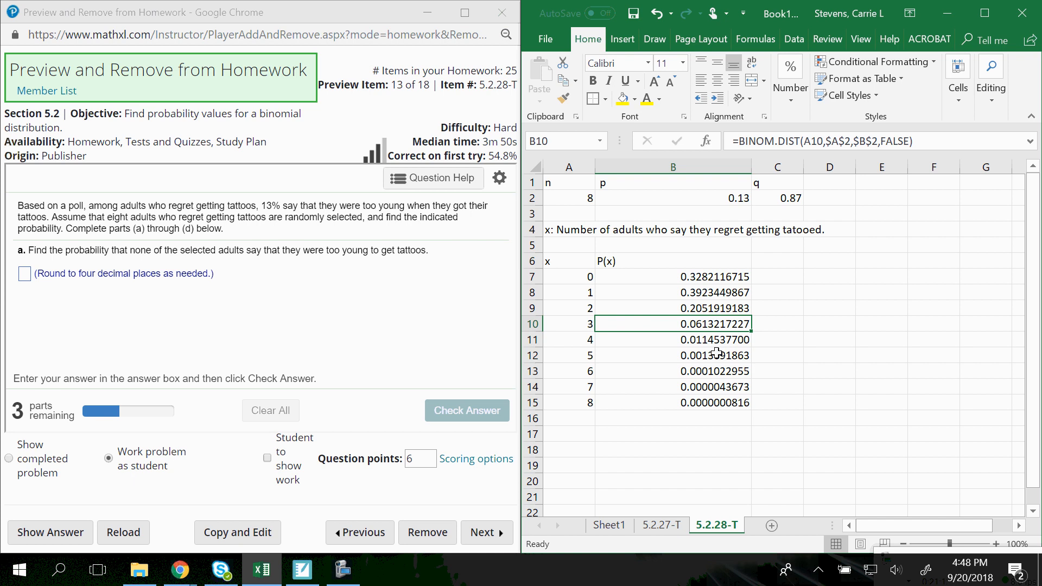
Step: Total the probabilities in cell B16 with =SUM(B7:B15), directly below the P(x) values
{"action": "left_click", "coordinate": [704, 387]}
{"action": "left_click", "coordinate": [682, 404]}
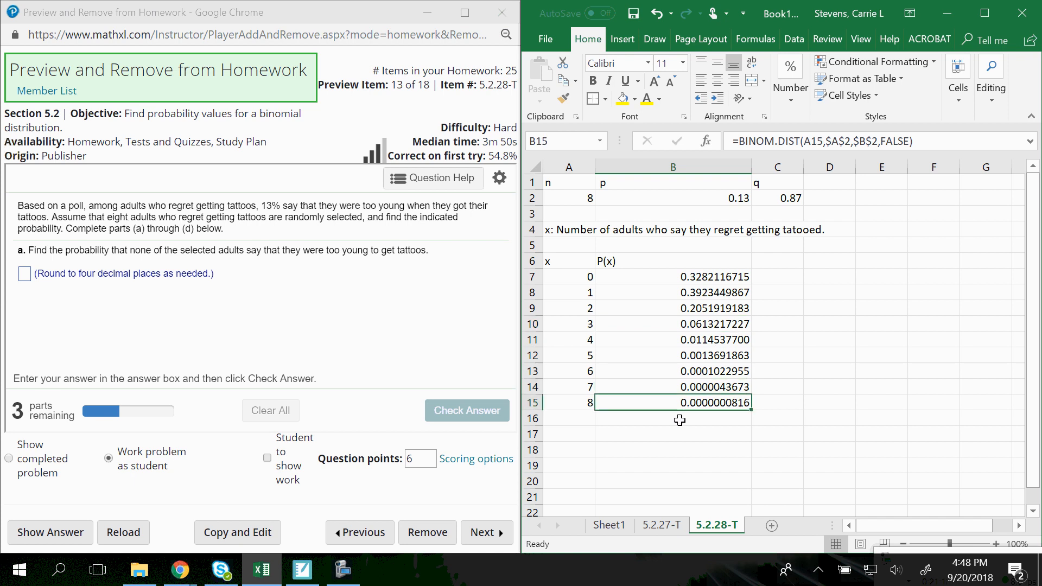
{"action": "left_click", "coordinate": [710, 426]}
{"action": "type", "text": "=sum"}
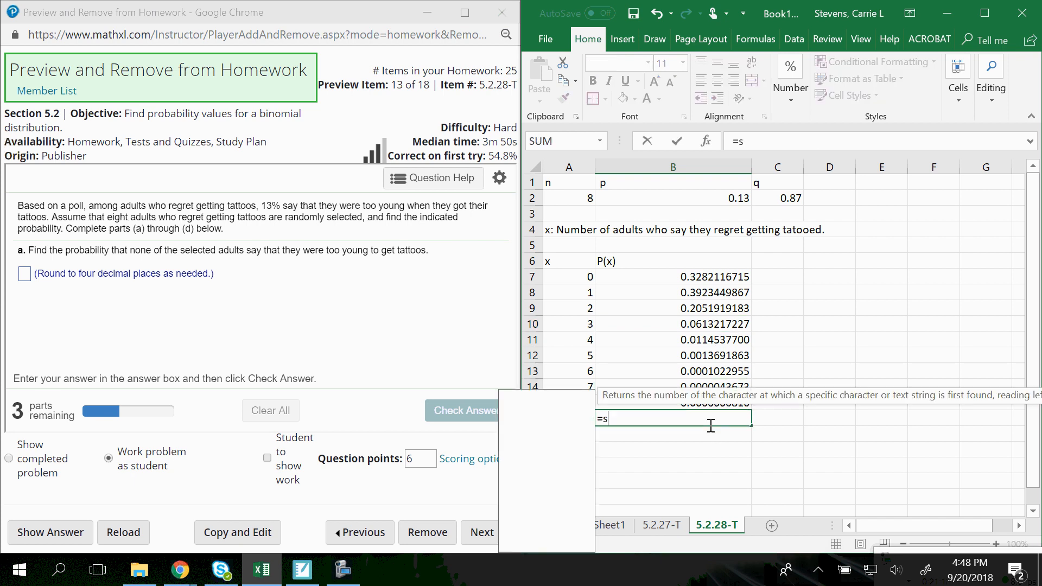
{"action": "key", "text": "BackSpace"}
{"action": "key", "text": "BackSpace"}
{"action": "key", "text": "BackSpace"}
{"action": "key", "text": "BackSpace"}
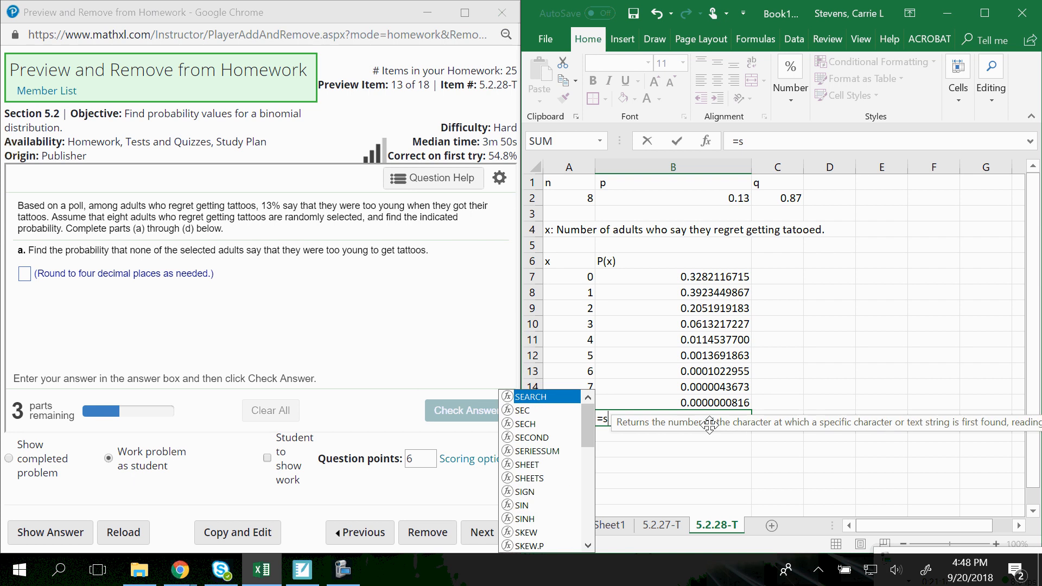
{"action": "type", "text": "="}
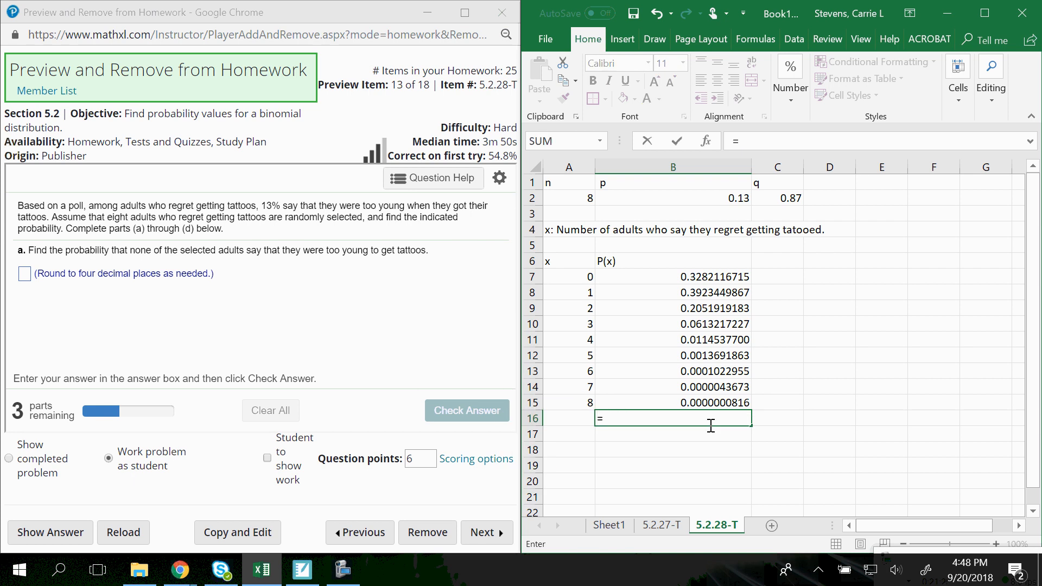
{"action": "type", "text": "sum("}
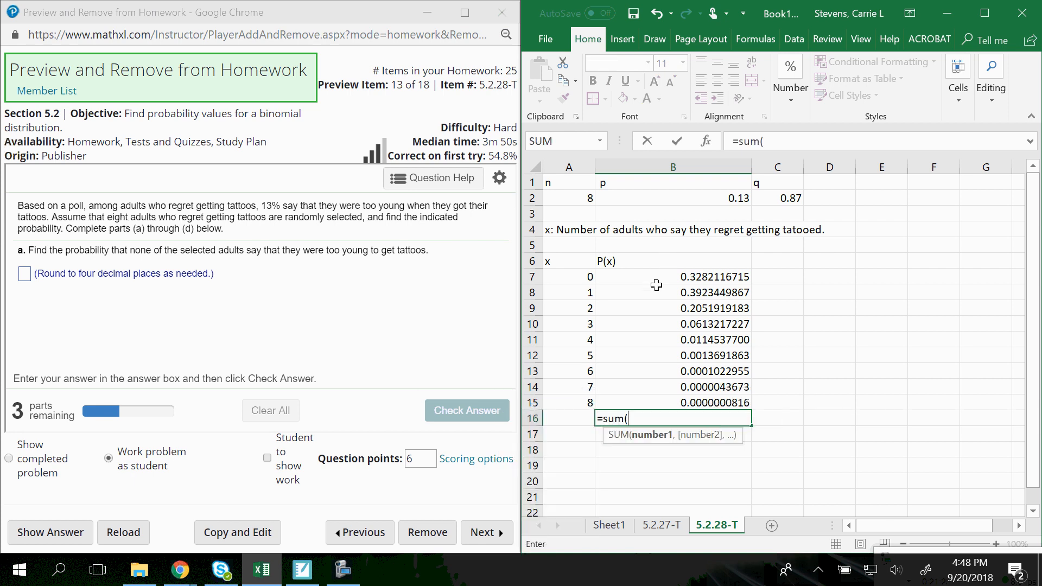
{"action": "left_click_drag", "start_coordinate": [657, 285], "coordinate": [658, 399]}
{"action": "key", "text": "Return"}
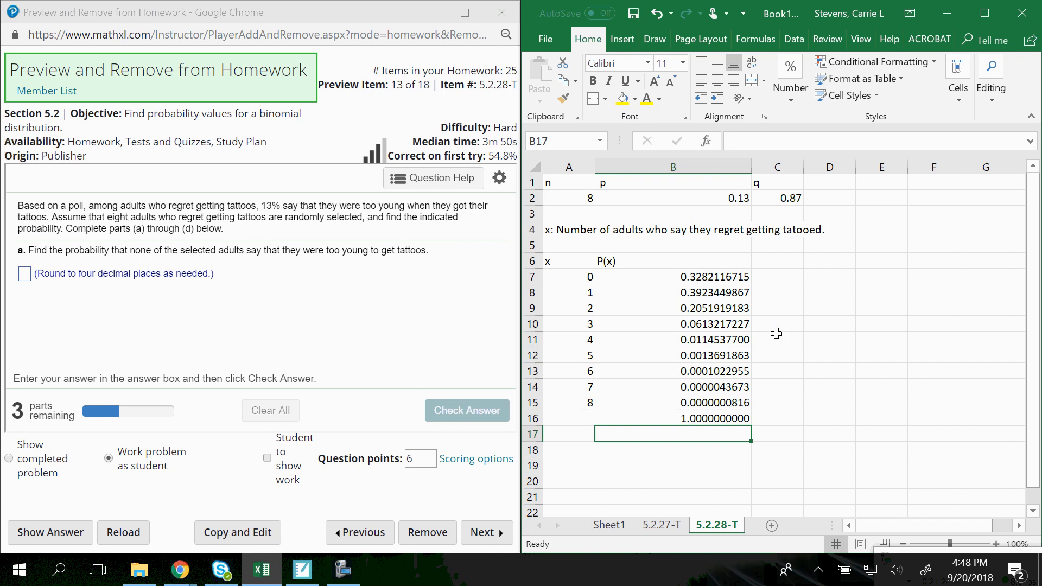
{"action": "left_click", "coordinate": [687, 419]}
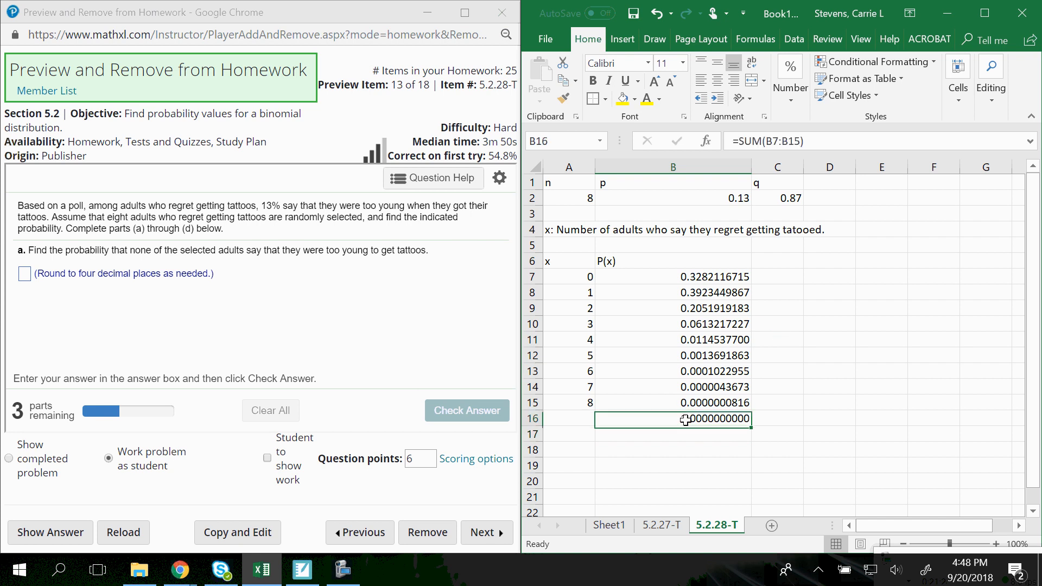
Step: Narrow column B so that it just fits the ten-decimal probabilities
{"action": "left_click", "coordinate": [763, 256]}
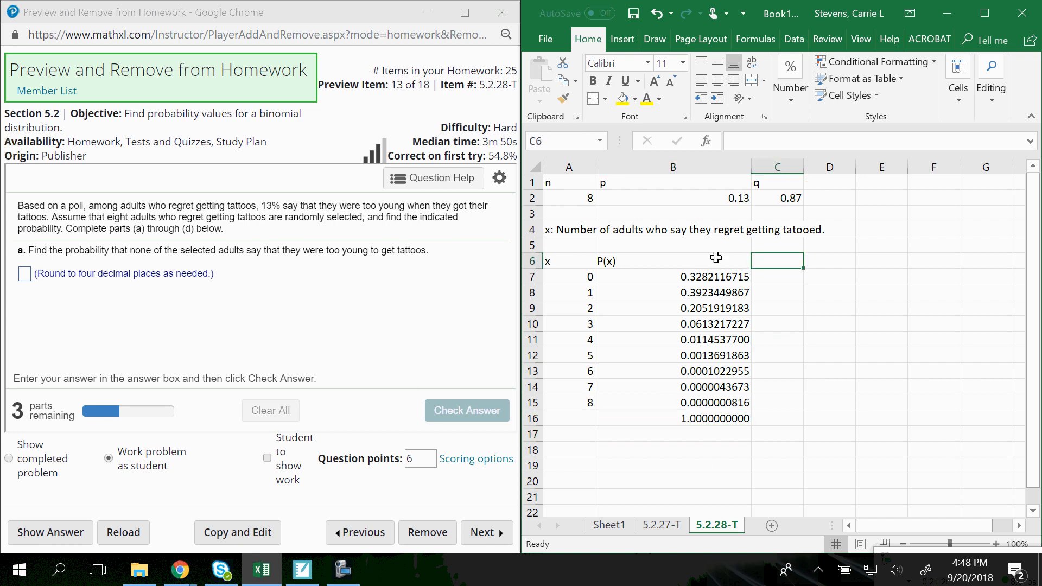
{"action": "left_click_drag", "start_coordinate": [749, 168], "coordinate": [666, 169]}
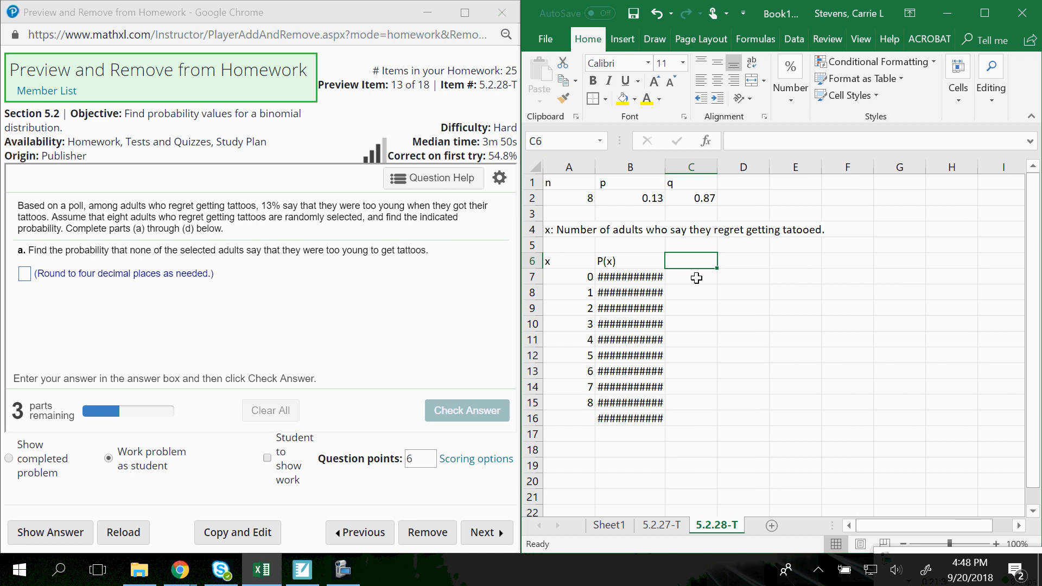
{"action": "double_click", "coordinate": [665, 168]}
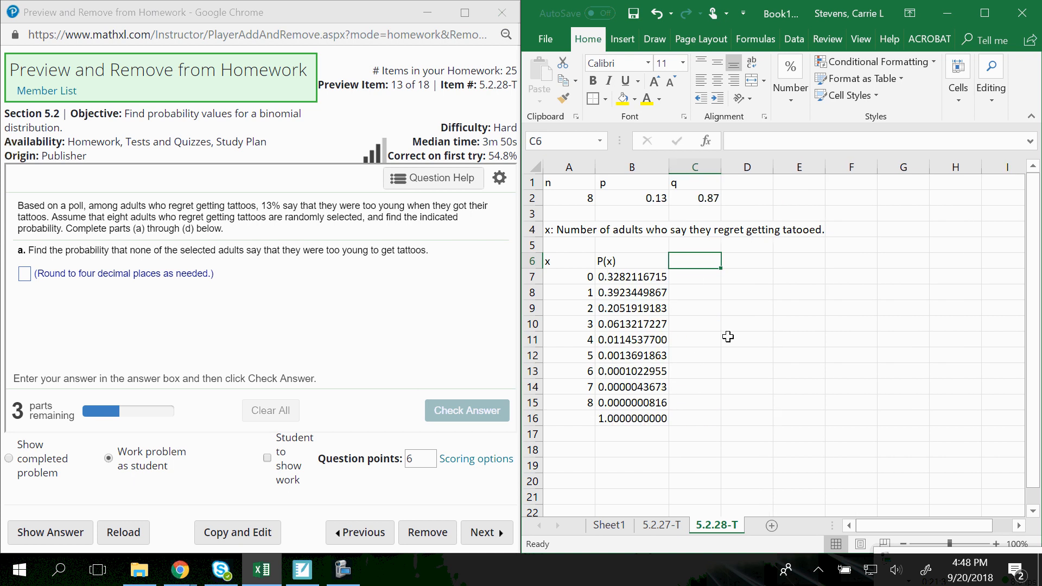
{"action": "left_click", "coordinate": [746, 355]}
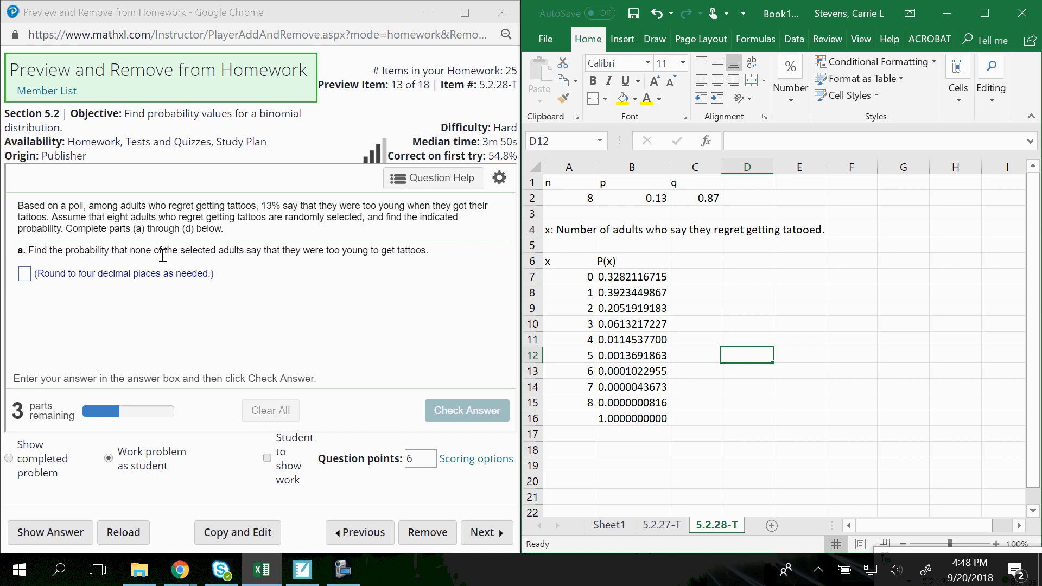
Step: In the MathXL homework window, submit 0.3282, P(0) from B7, as the answer to part a
{"action": "left_click", "coordinate": [609, 276]}
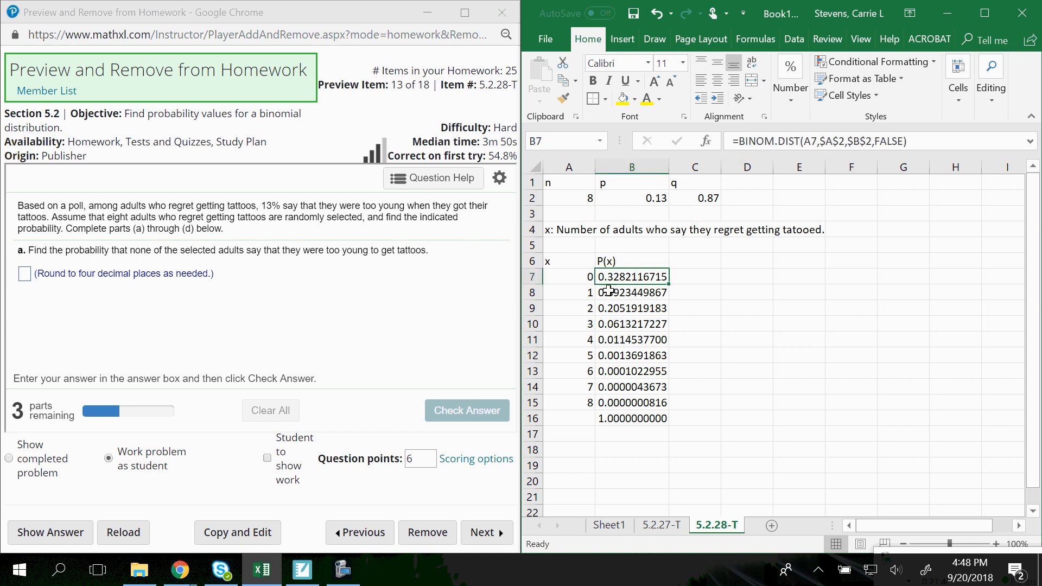
{"action": "left_click", "coordinate": [606, 308]}
{"action": "left_click", "coordinate": [632, 386]}
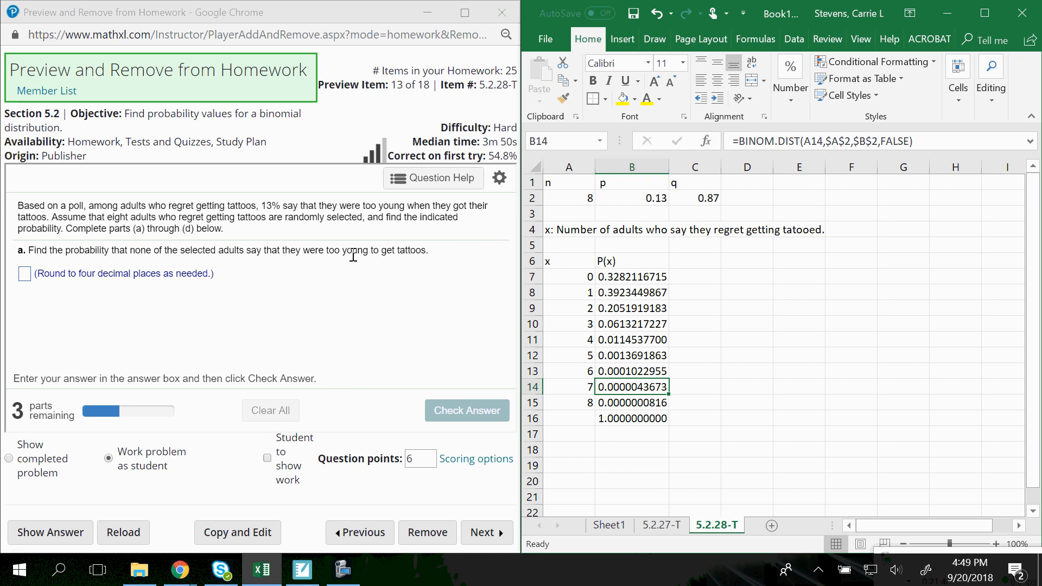
{"action": "left_click", "coordinate": [642, 276]}
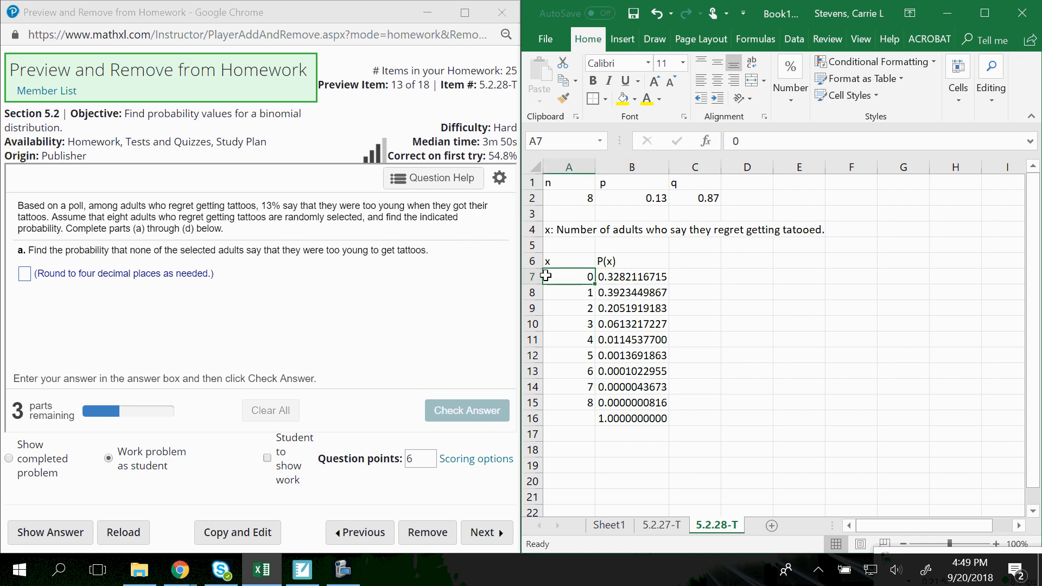
{"action": "left_click", "coordinate": [27, 279]}
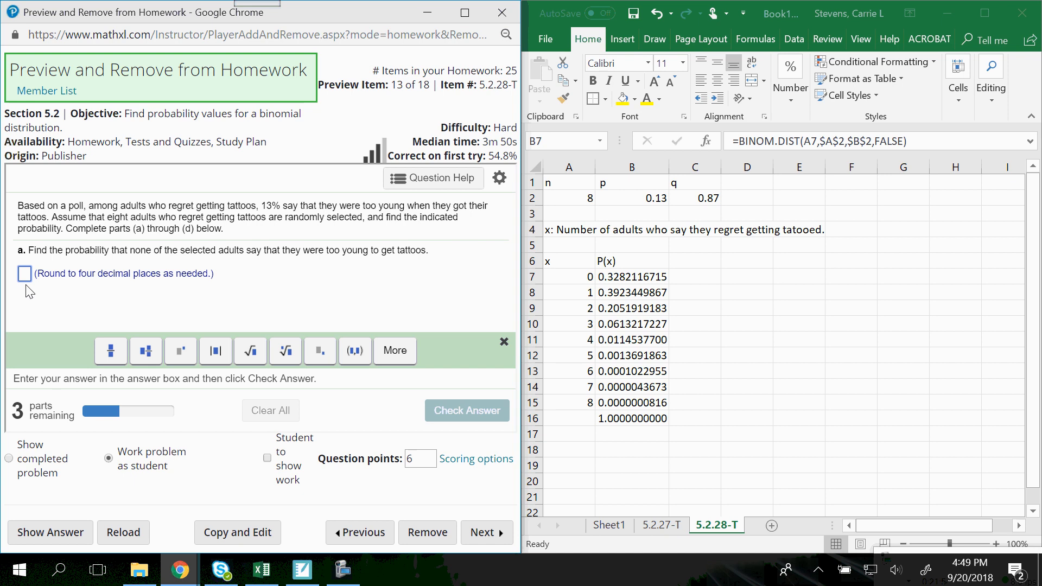
{"action": "type", "text": "0.3282"}
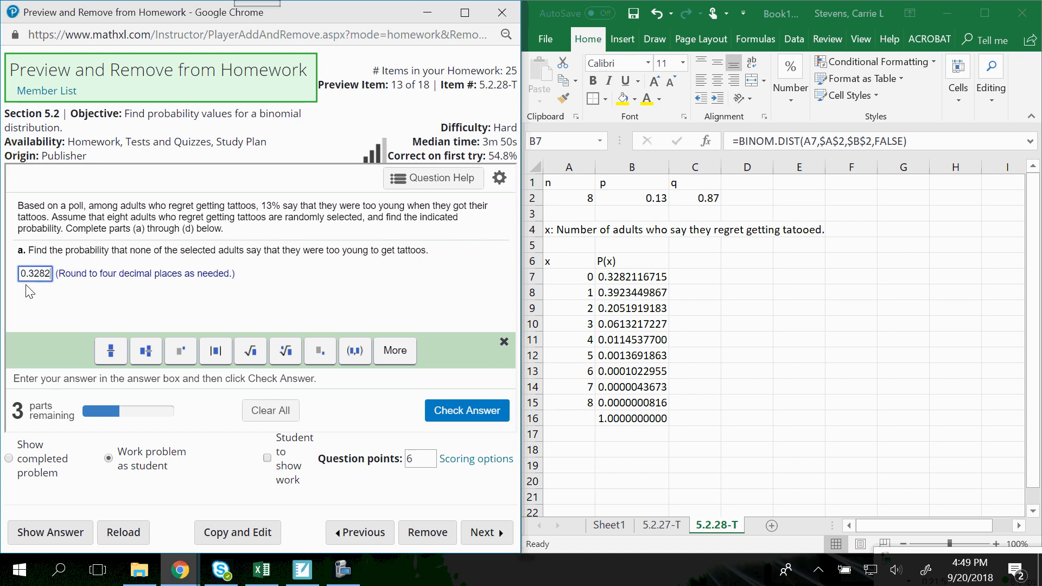
{"action": "key", "text": "Return"}
{"action": "left_click", "coordinate": [260, 315]}
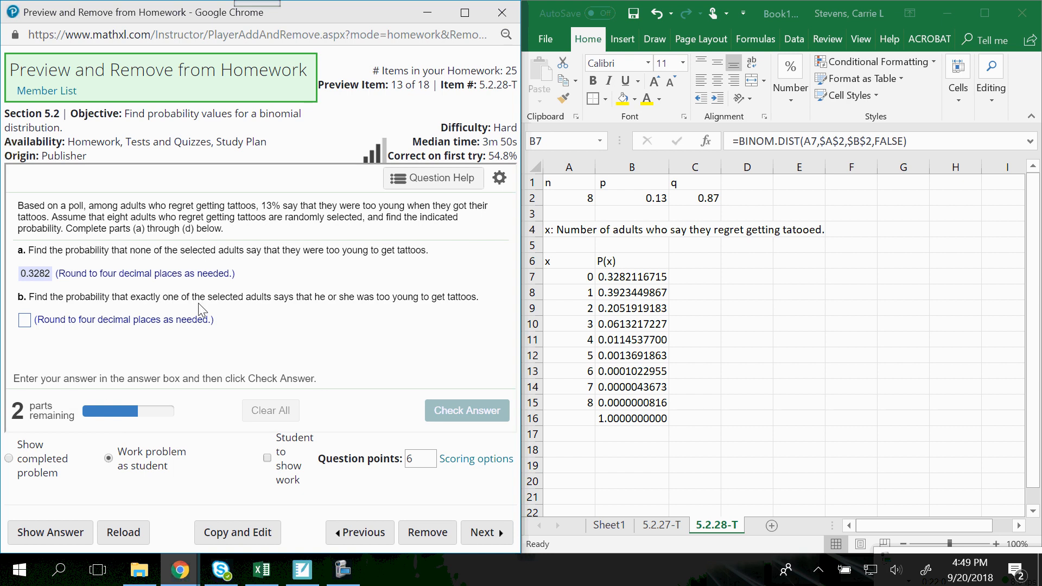
Step: Submit .3923, the probability for x = 1 from cell B8, as the answer to part b
{"action": "left_click", "coordinate": [624, 292]}
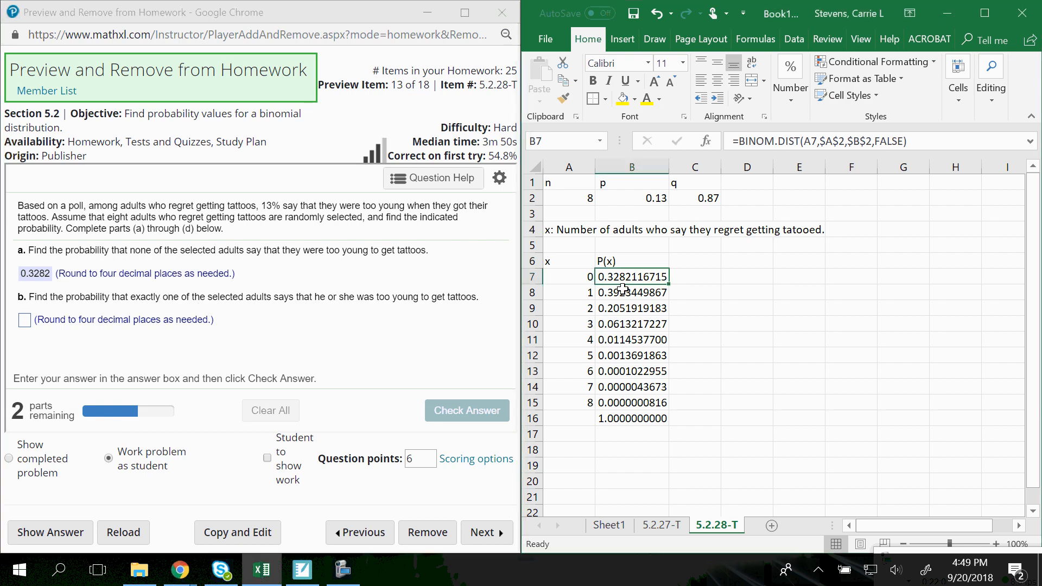
{"action": "left_click", "coordinate": [25, 320]}
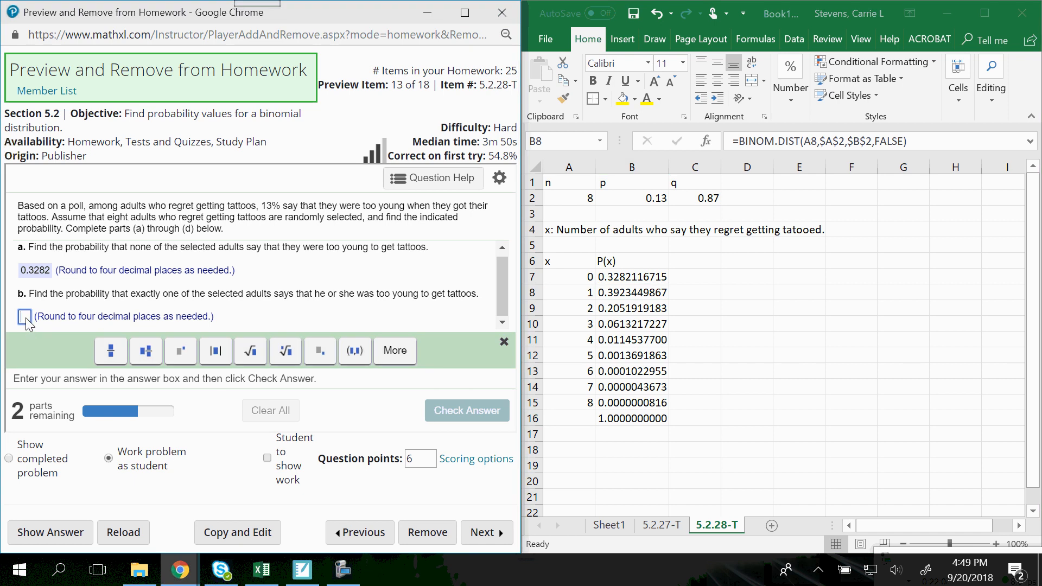
{"action": "type", "text": ".392"}
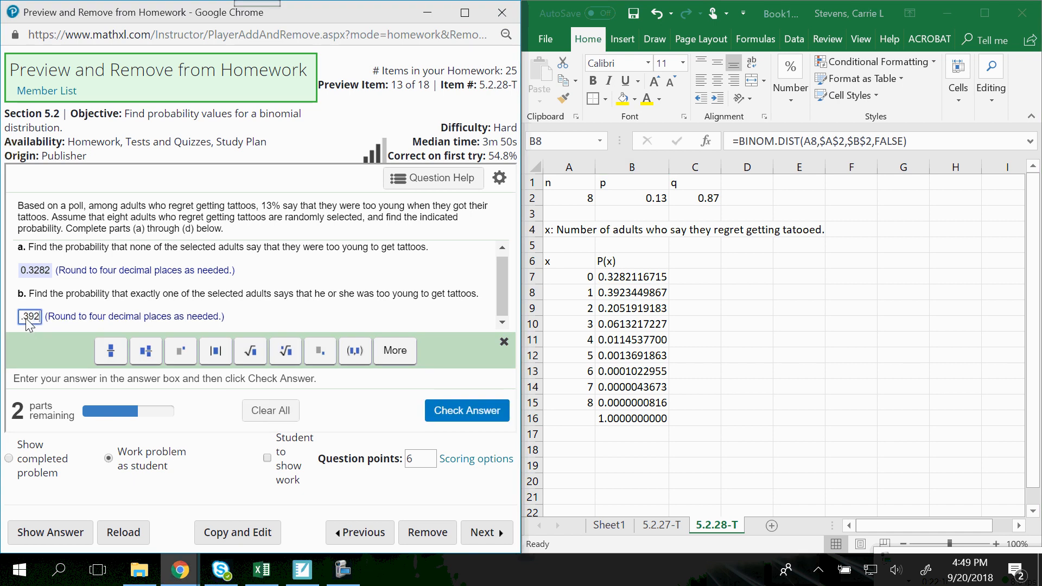
{"action": "type", "text": "3"}
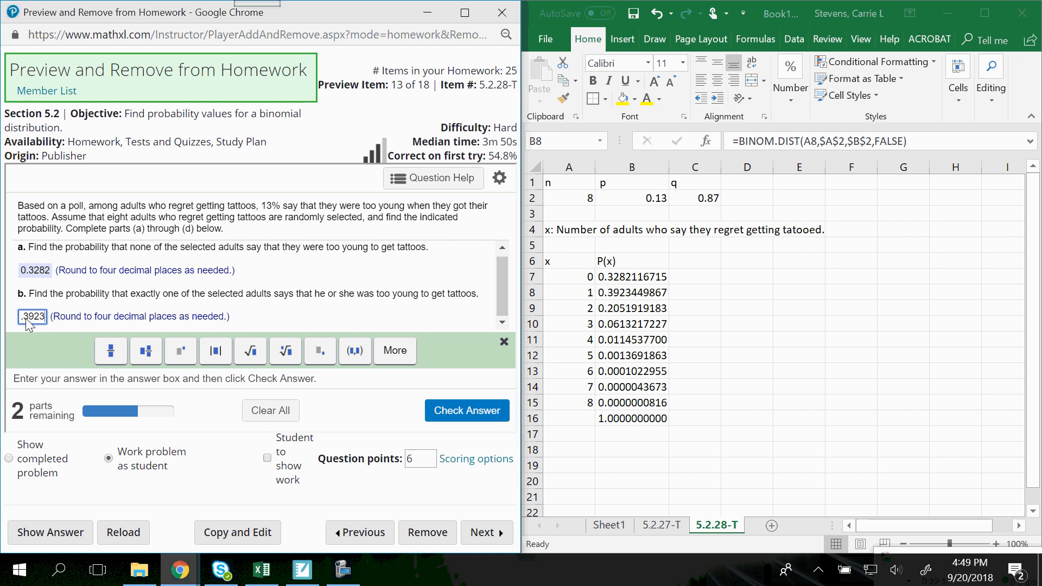
{"action": "key", "text": "Return"}
{"action": "left_click", "coordinate": [259, 316]}
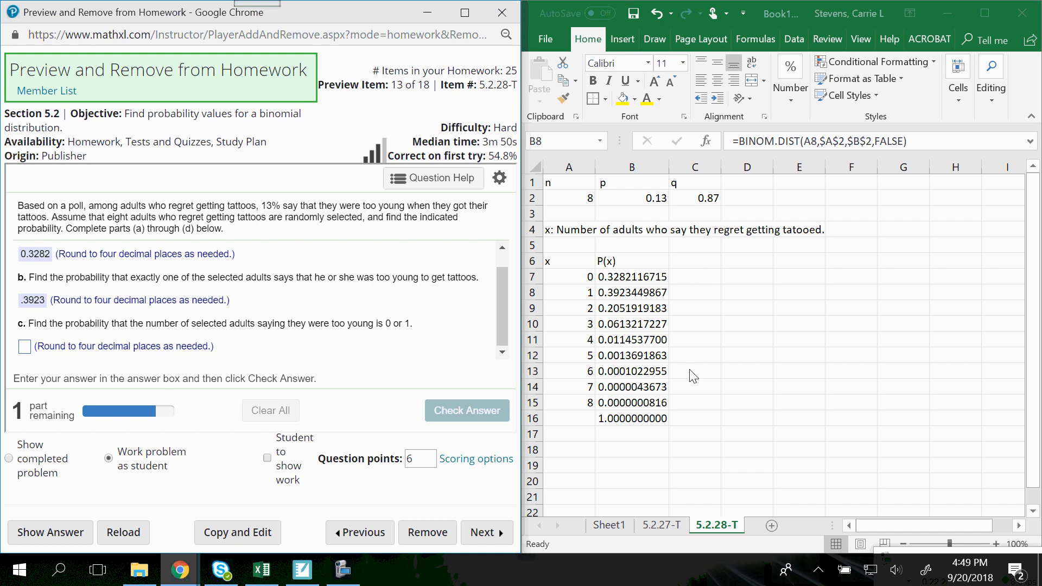
Step: In the Excel sheet, label A18 "P(0 or 1)" and sum B7:B8 in cell B18
{"action": "left_click", "coordinate": [579, 450]}
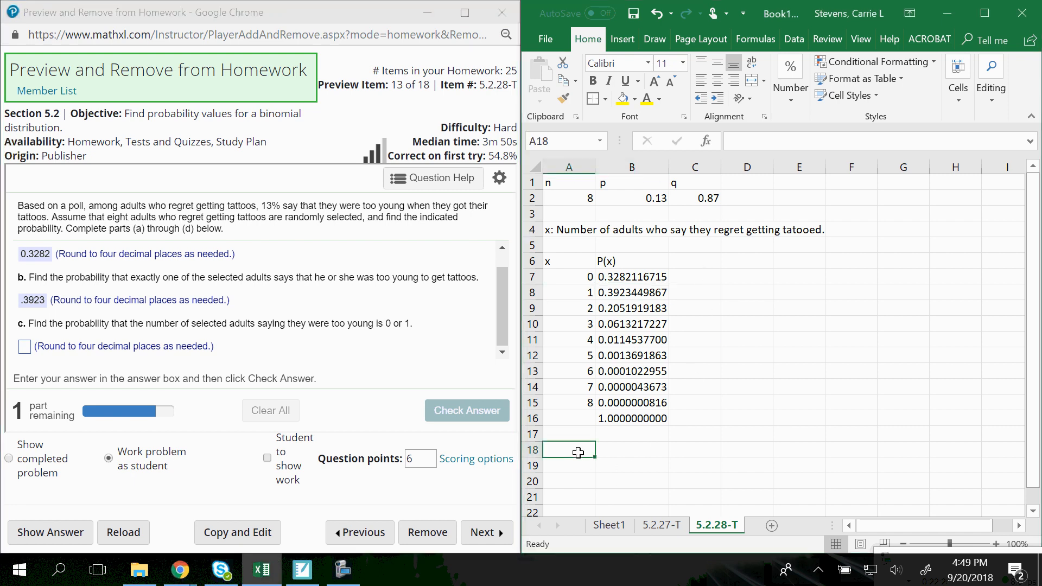
{"action": "type", "text": "P"}
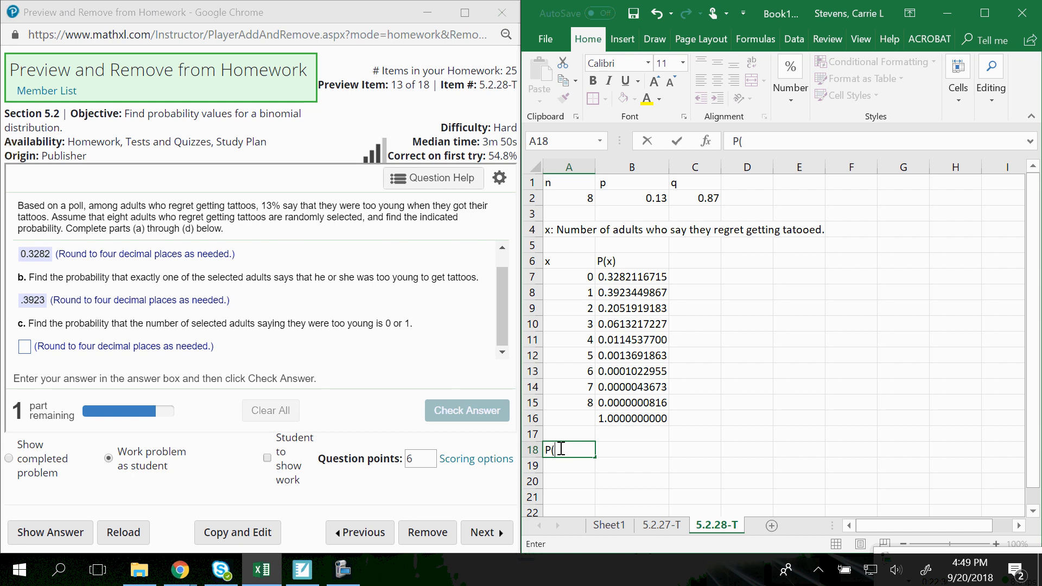
{"action": "type", "text": "(0 or 1"}
{"action": "key", "text": "Tab"}
{"action": "type", "text": "=sum("}
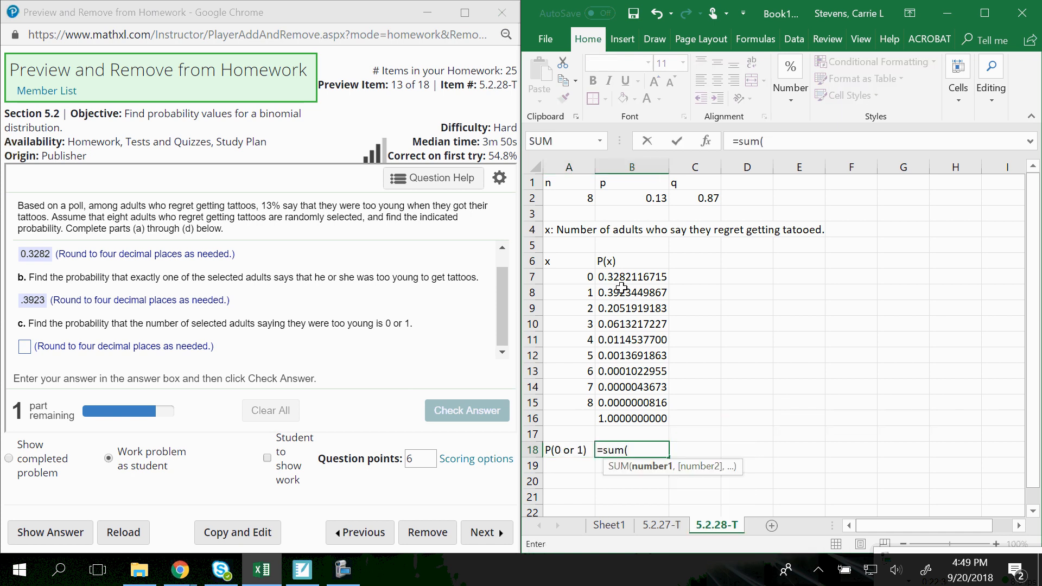
{"action": "left_click_drag", "start_coordinate": [625, 276], "coordinate": [625, 292]}
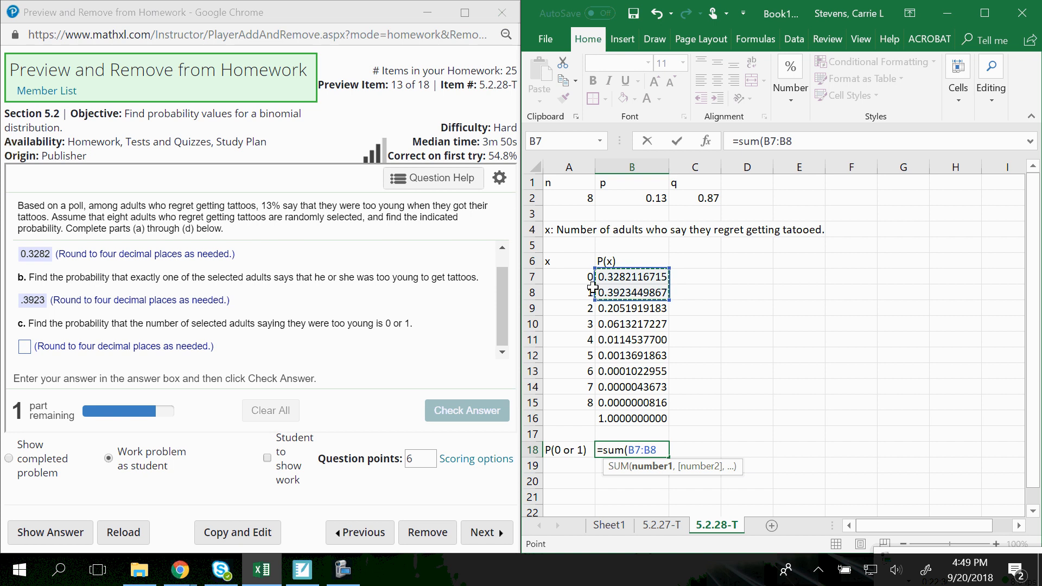
{"action": "key", "text": "Return"}
Step: In the MathXL homework window, submit .7206, the rounded P(0 or 1), as the answer to part c
{"action": "left_click", "coordinate": [26, 348]}
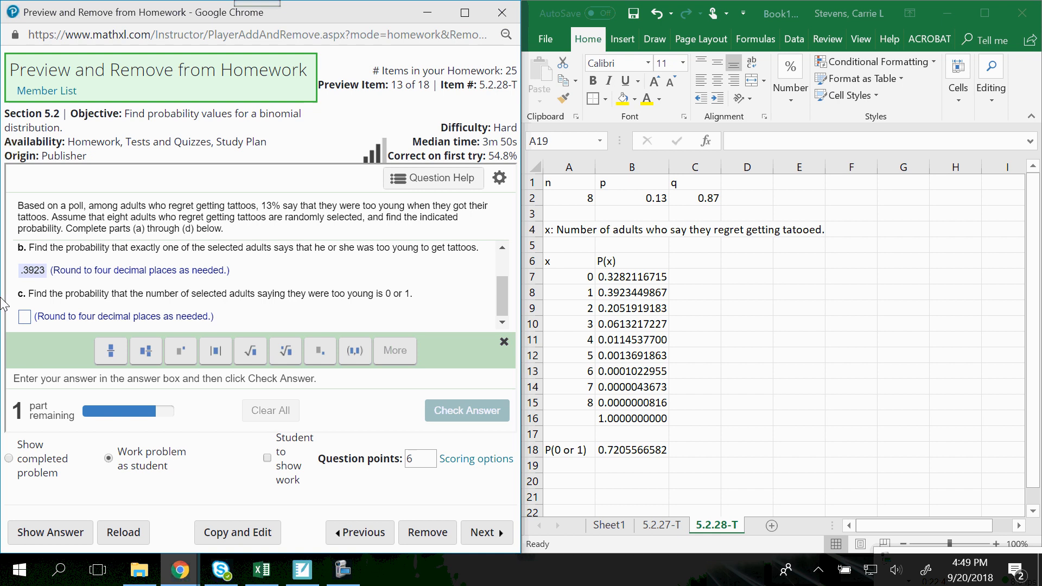
{"action": "left_click", "coordinate": [28, 320]}
{"action": "type", "text": "."}
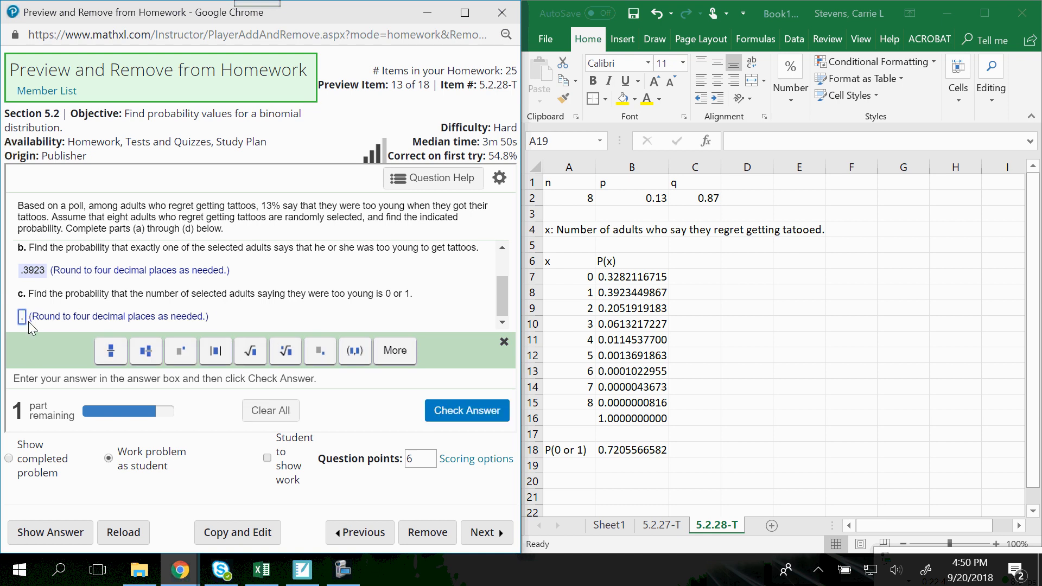
{"action": "type", "text": "7206"}
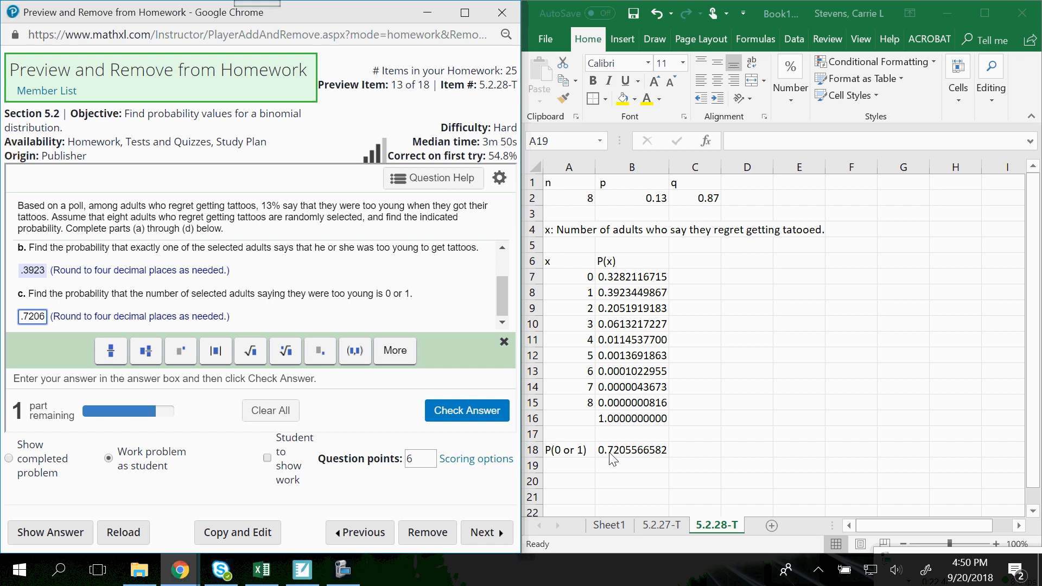
{"action": "left_click", "coordinate": [466, 414]}
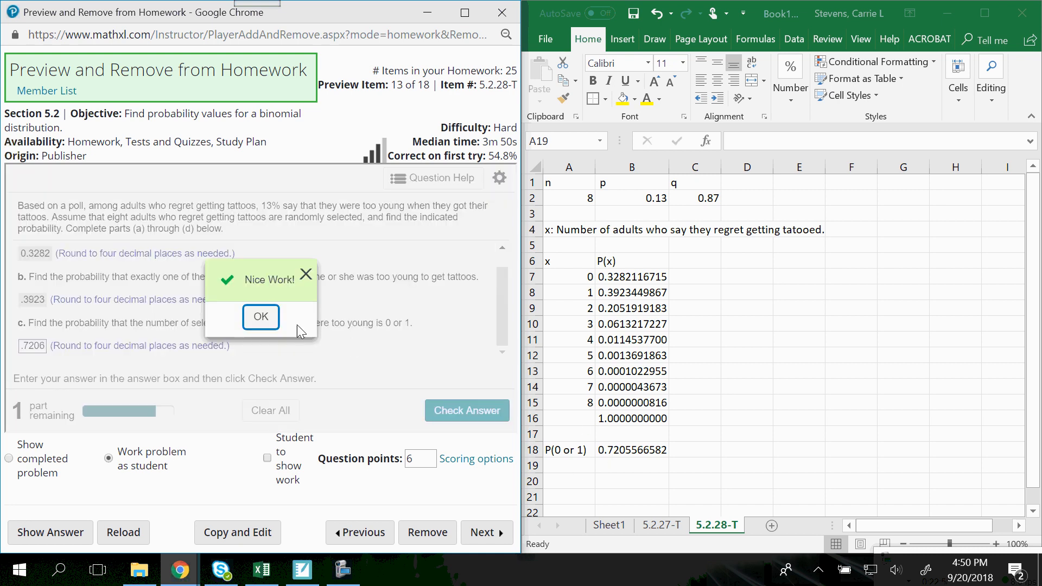
{"action": "left_click", "coordinate": [260, 316]}
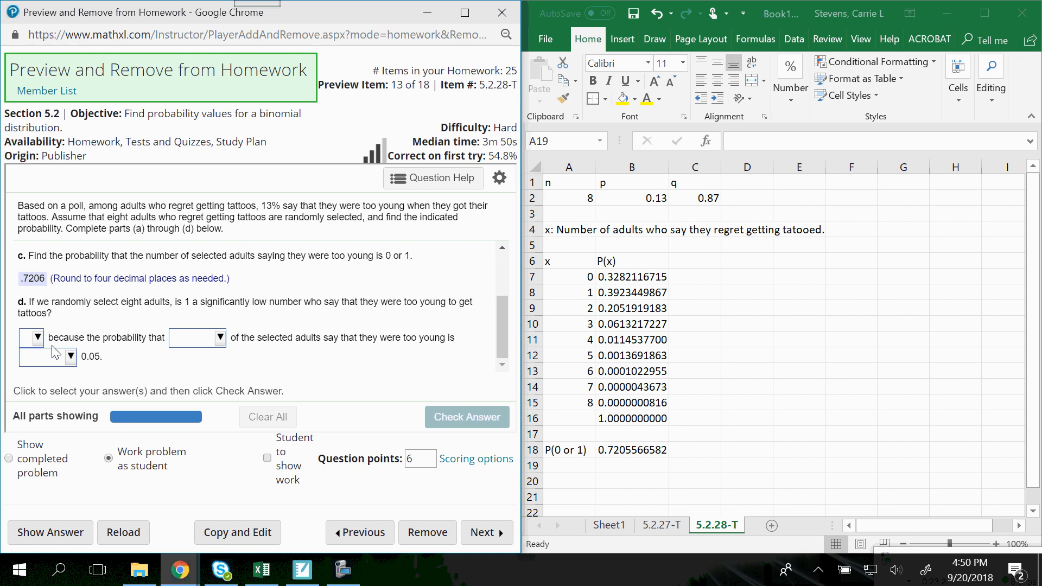
Step: Complete the part d statement with the choices "No,", "at most 1" and "greater than" 0.05
{"action": "left_click", "coordinate": [36, 338]}
{"action": "left_click", "coordinate": [45, 374]}
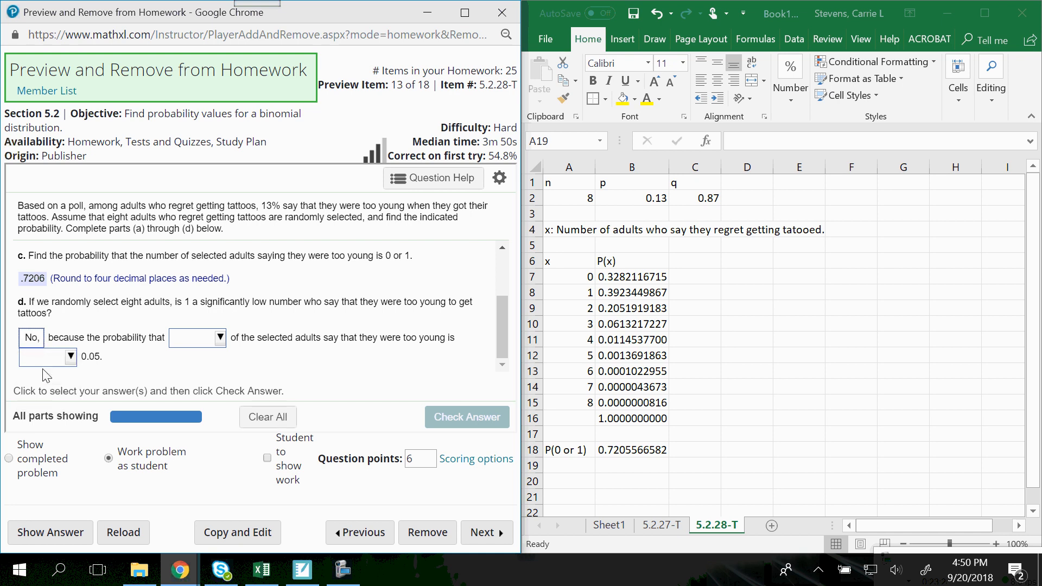
{"action": "left_click", "coordinate": [220, 338]}
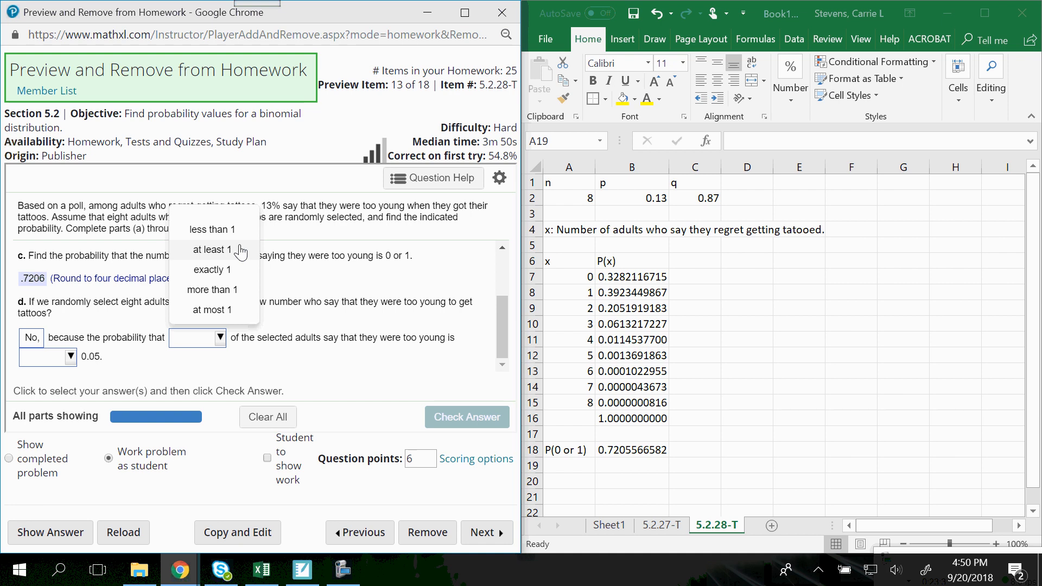
{"action": "left_click", "coordinate": [225, 311]}
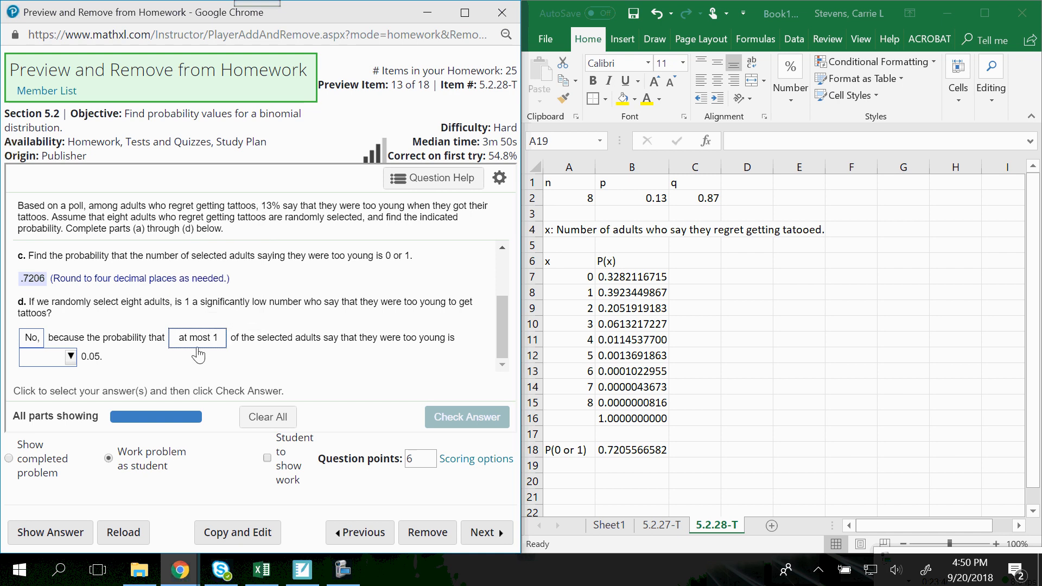
{"action": "left_click", "coordinate": [71, 357]}
{"action": "left_click", "coordinate": [63, 328]}
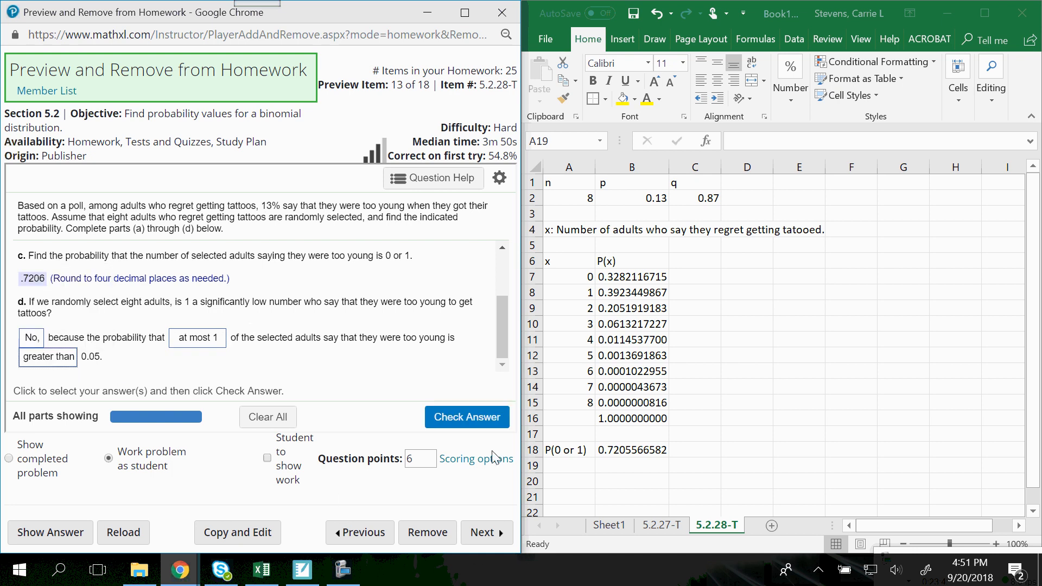
Step: Submit the completed part d statement for checking and dismiss the feedback message
{"action": "left_click", "coordinate": [478, 418]}
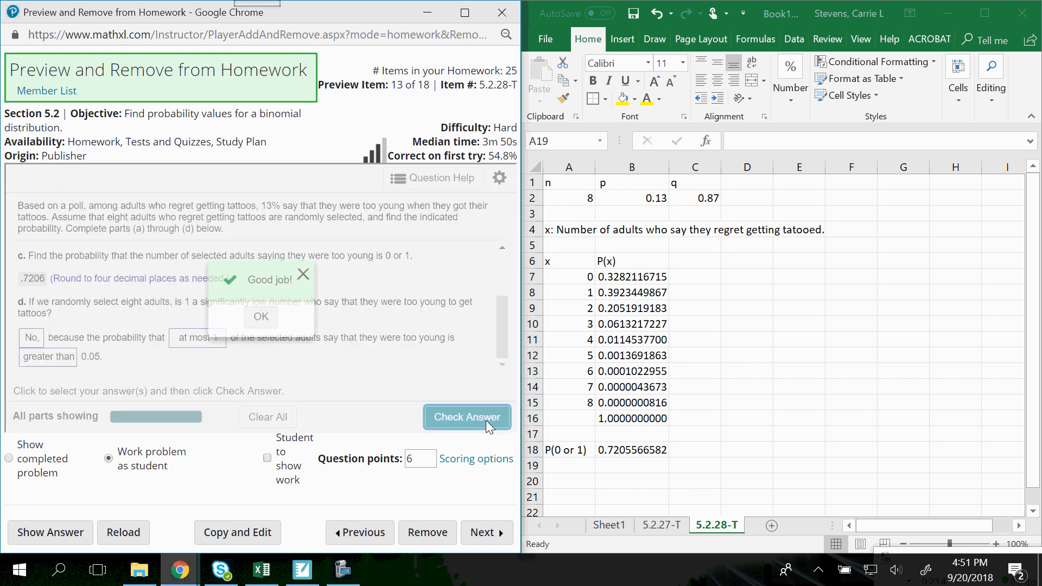
{"action": "left_click", "coordinate": [260, 316]}
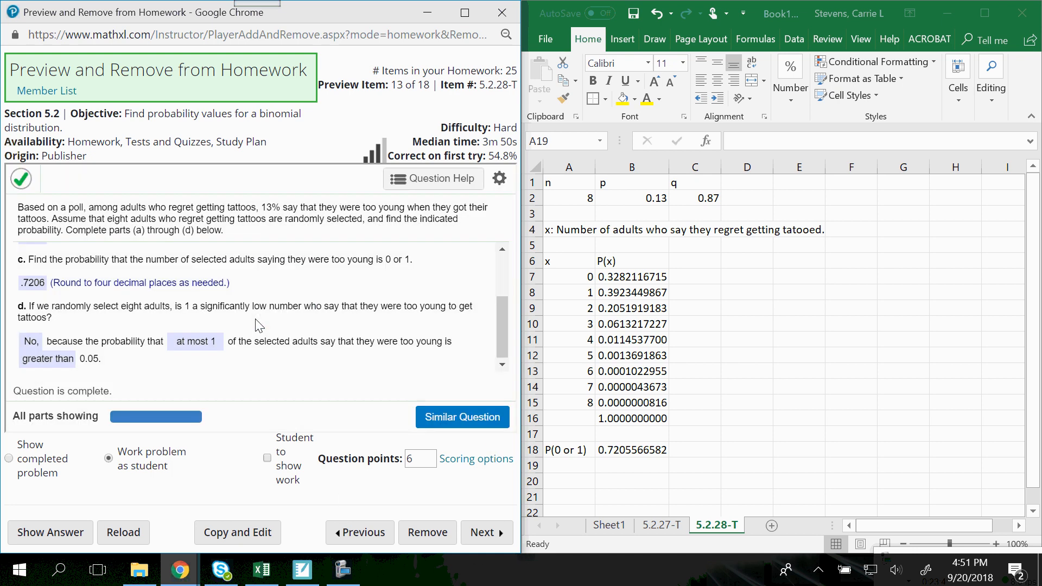
Step: In the Excel sheet, enter the column heading "P(X≤x)" in cell C6, inserting the less-than-or-equal symbol
{"action": "left_click", "coordinate": [689, 261]}
{"action": "type", "text": "P("}
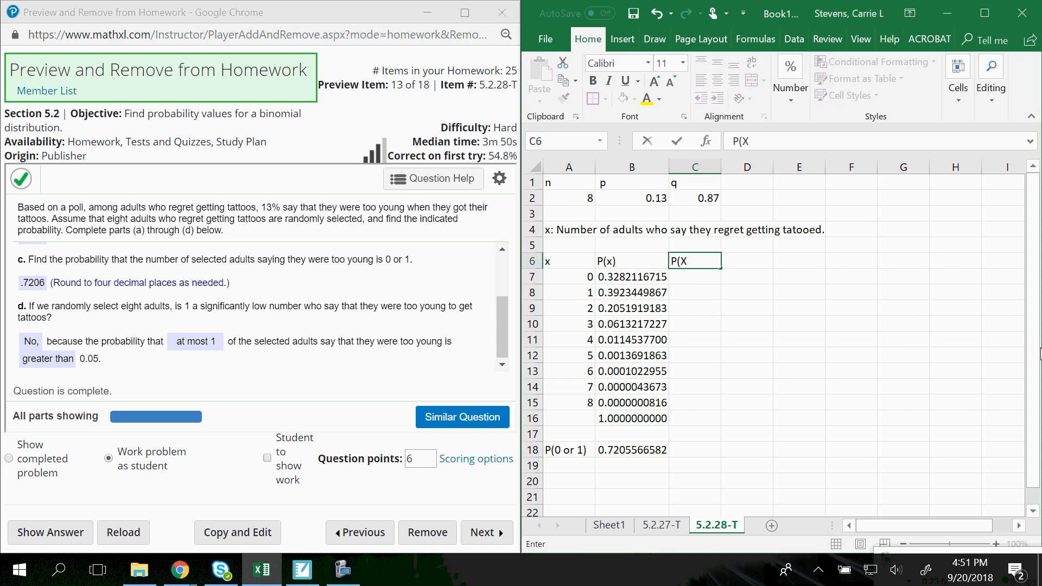
{"action": "type", "text": "X"}
{"action": "left_click", "coordinate": [623, 39]}
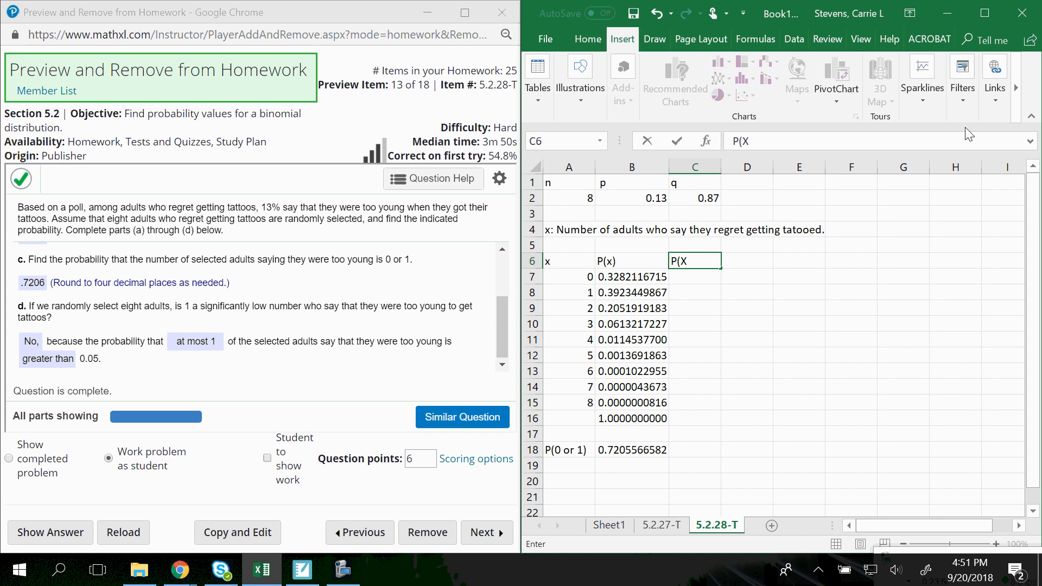
{"action": "left_click", "coordinate": [1000, 8]}
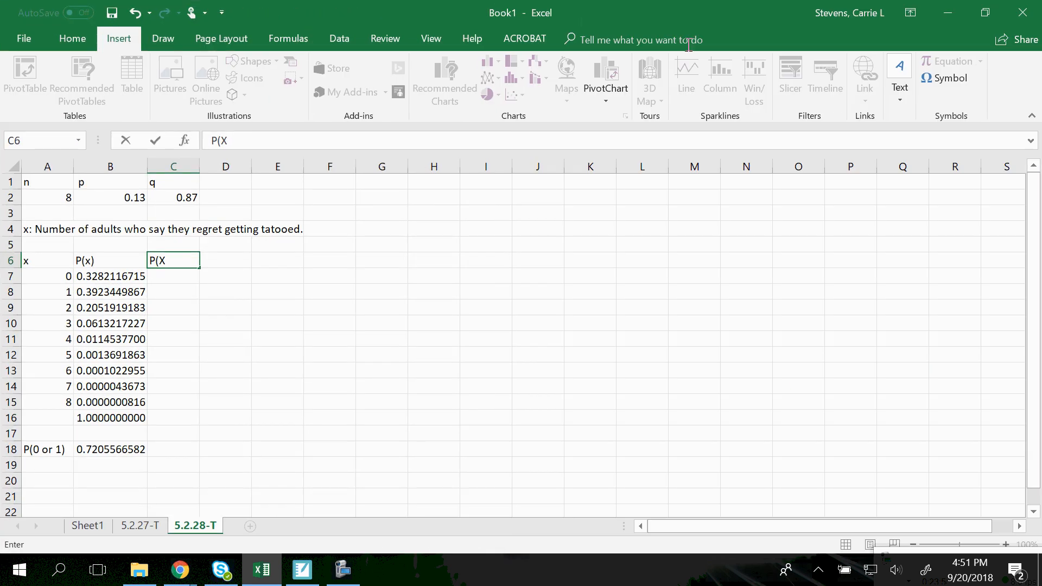
{"action": "left_click", "coordinate": [947, 78]}
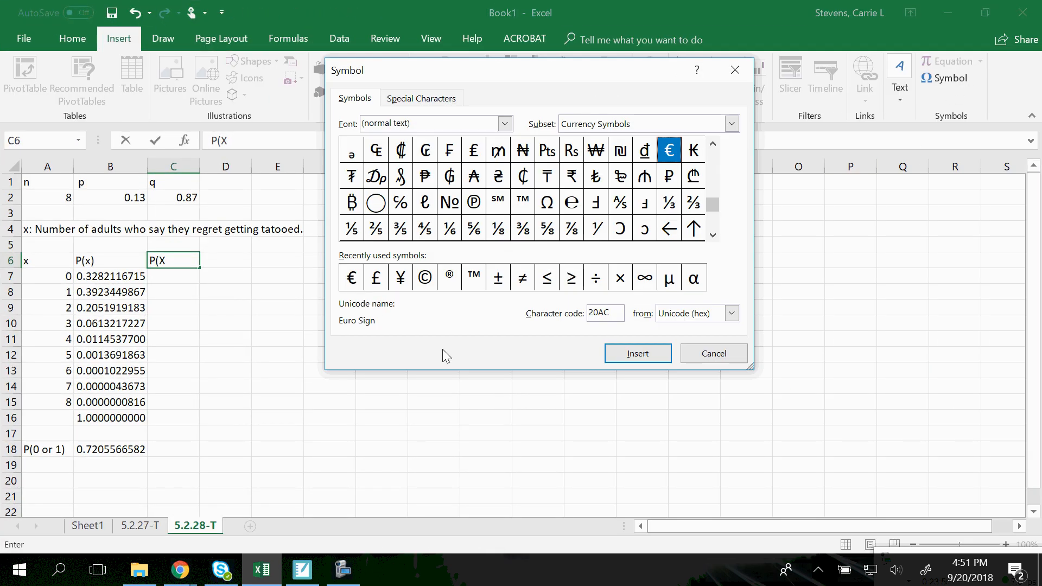
{"action": "left_click", "coordinate": [545, 279]}
{"action": "left_click", "coordinate": [646, 359]}
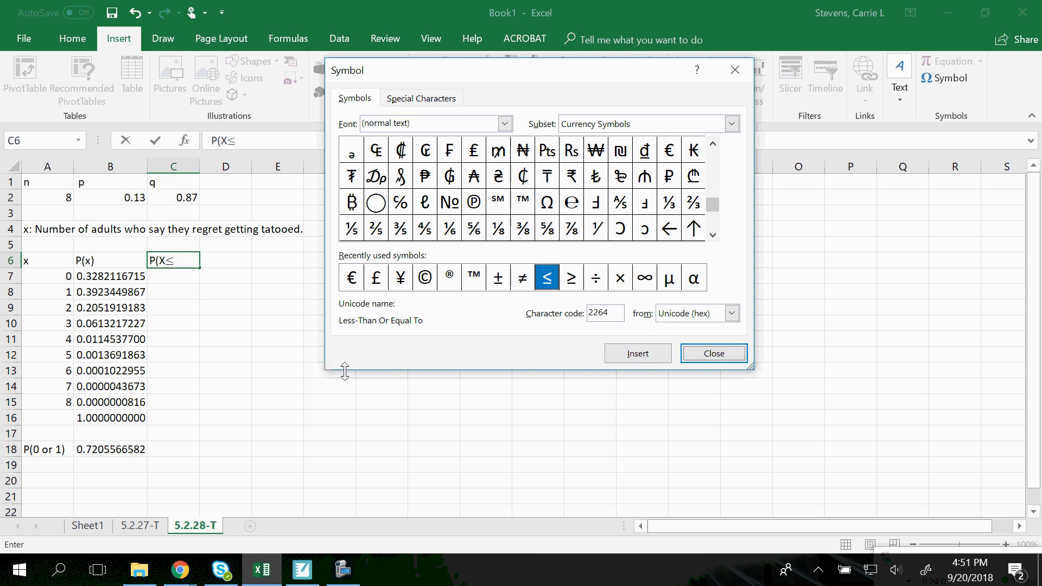
{"action": "left_click", "coordinate": [715, 354]}
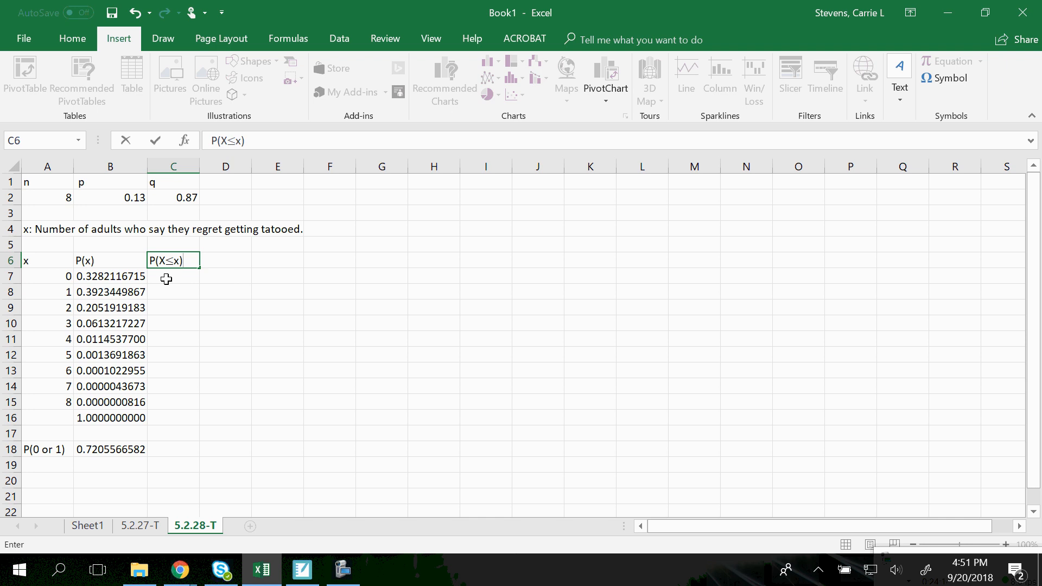
{"action": "key", "text": "Return"}
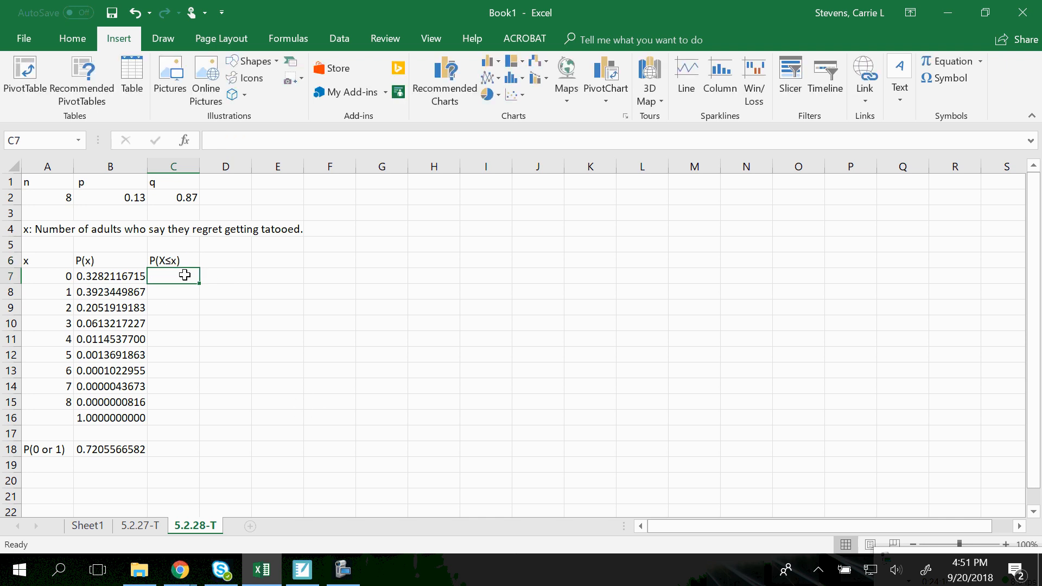
Step: Extend the column heading in cell B6 to read "P(x) = P(X=x)"
{"action": "left_click", "coordinate": [90, 260]}
{"action": "double_click", "coordinate": [89, 260]}
{"action": "double_click", "coordinate": [90, 261]}
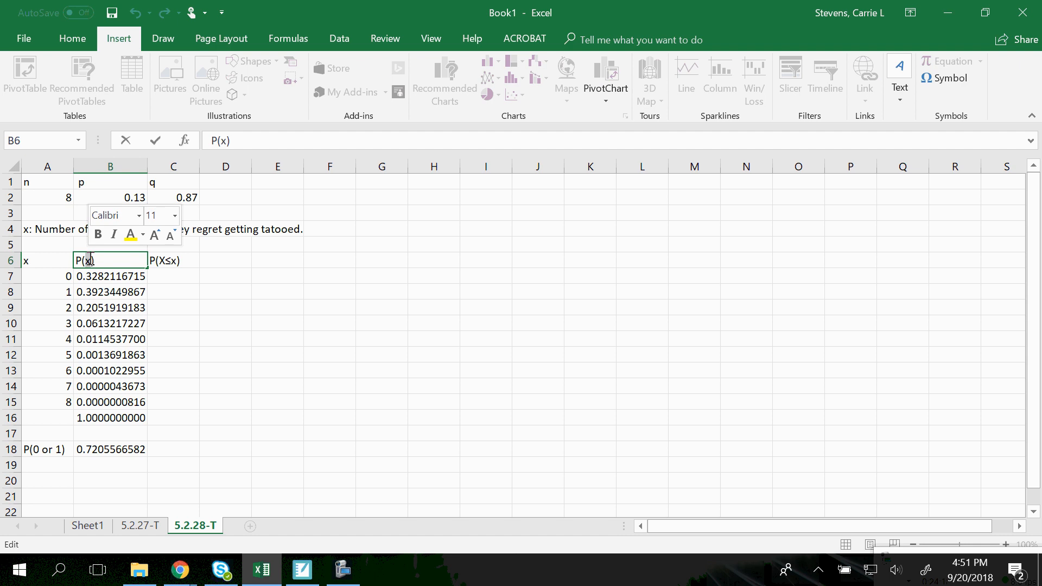
{"action": "left_click", "coordinate": [99, 259]}
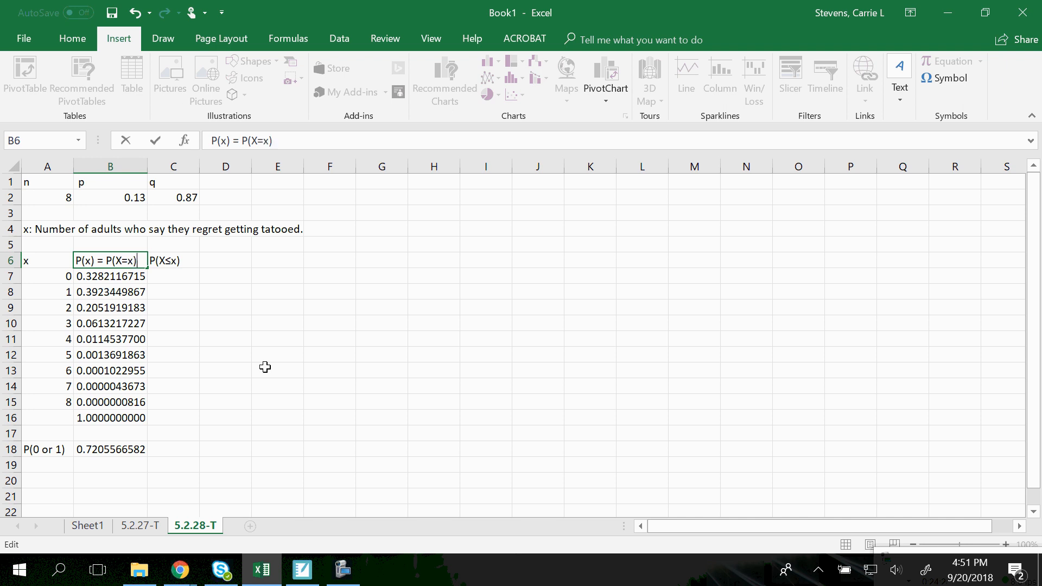
{"action": "left_click", "coordinate": [257, 382]}
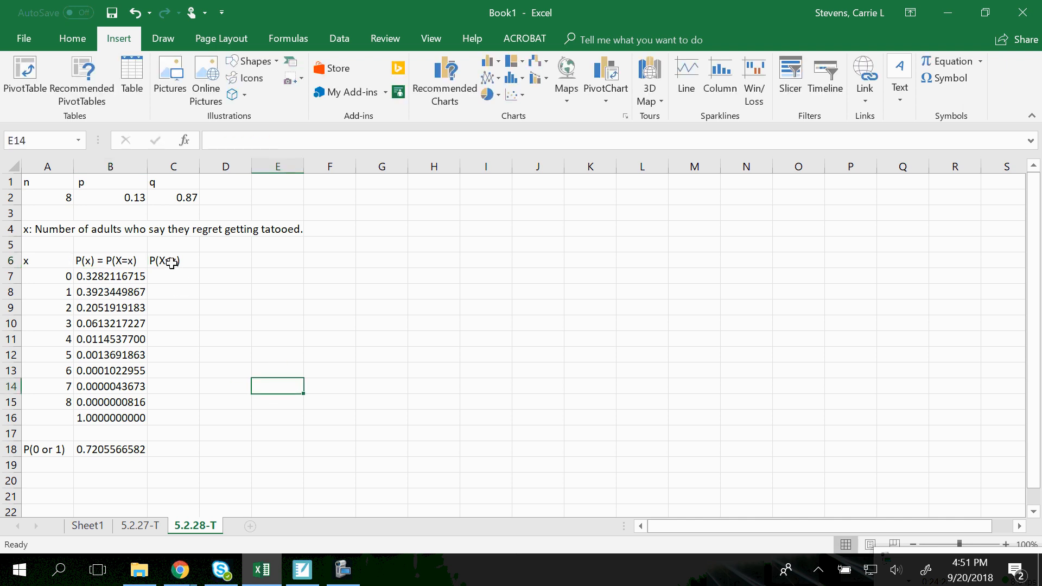
Step: Start the cumulative column by setting cell C7 equal to B7
{"action": "left_click", "coordinate": [173, 262]}
{"action": "double_click", "coordinate": [170, 277]}
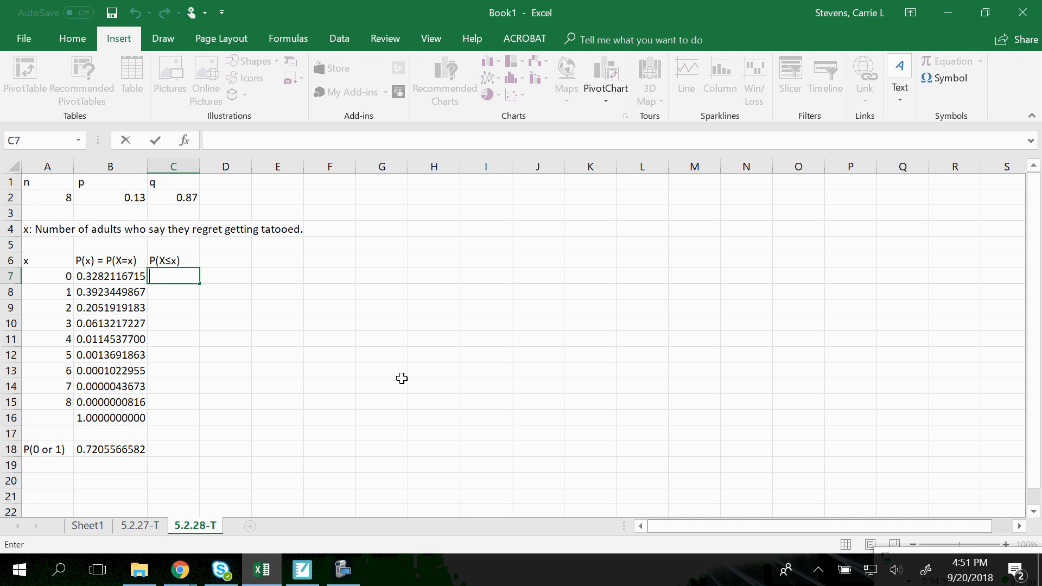
{"action": "type", "text": "="}
{"action": "left_click", "coordinate": [97, 276]}
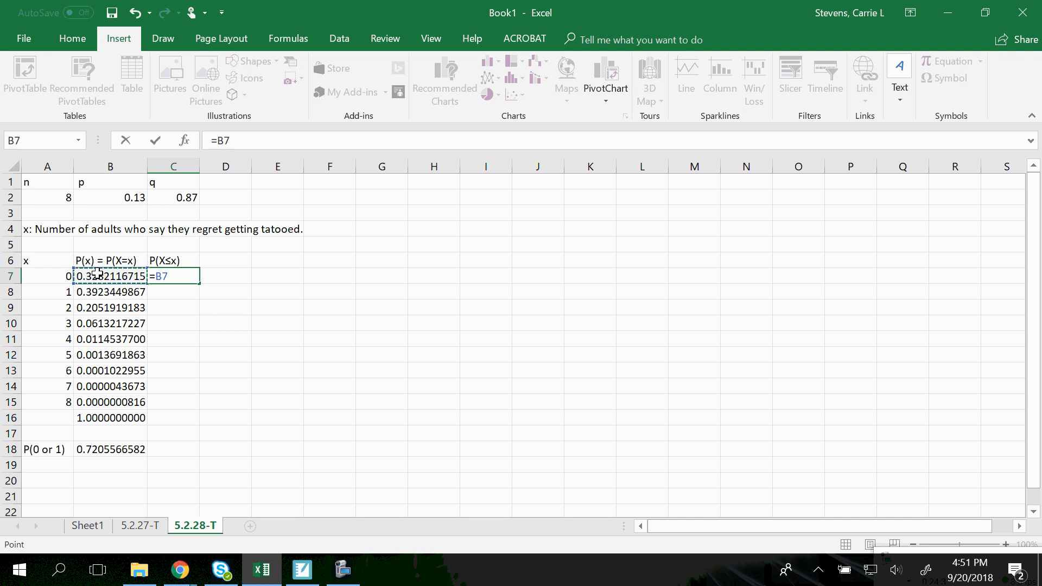
{"action": "key", "text": "Return"}
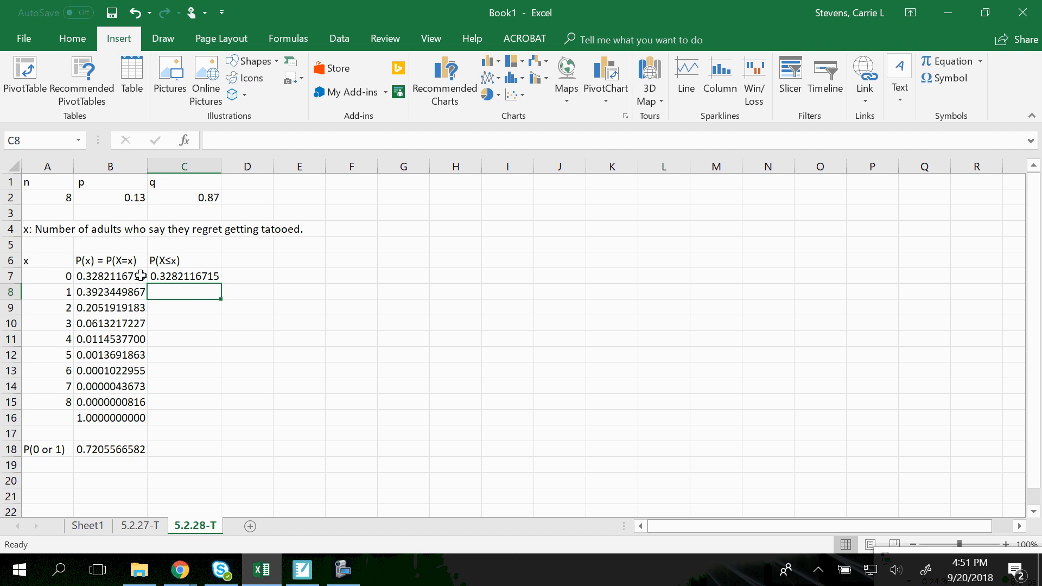
Step: Enter the cumulative sums of B7:B8 in cell C8 and B7:B9 in cell C9
{"action": "type", "text": "="}
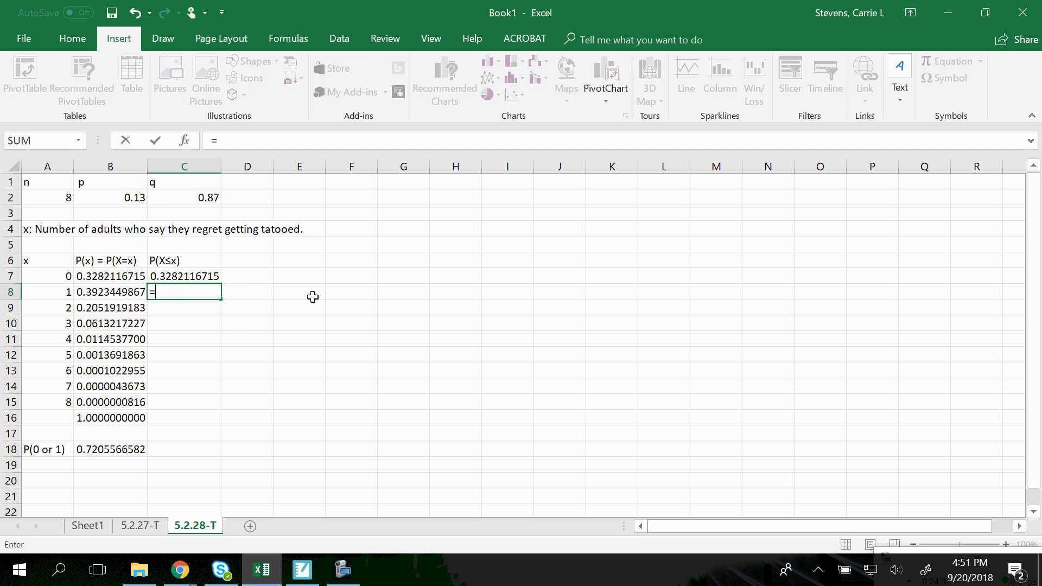
{"action": "type", "text": "sum("}
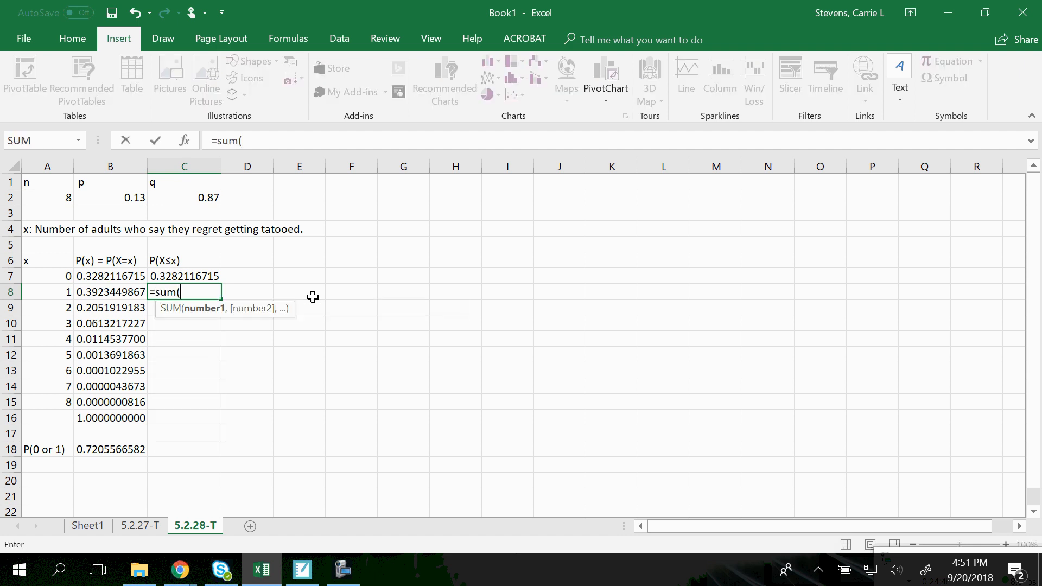
{"action": "left_click_drag", "start_coordinate": [79, 294], "coordinate": [81, 275]}
{"action": "key", "text": "Return"}
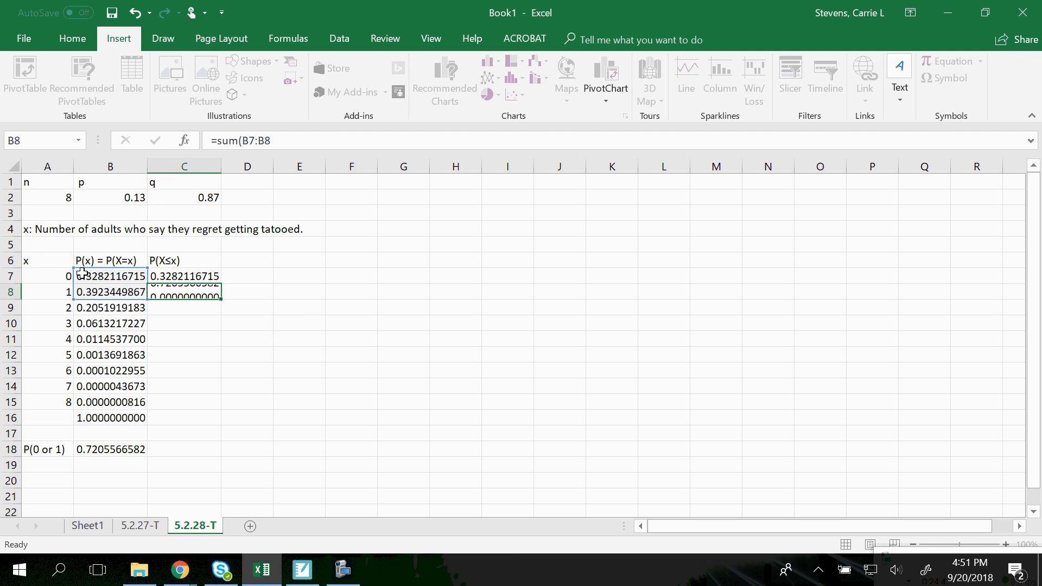
{"action": "type", "text": "=sum("}
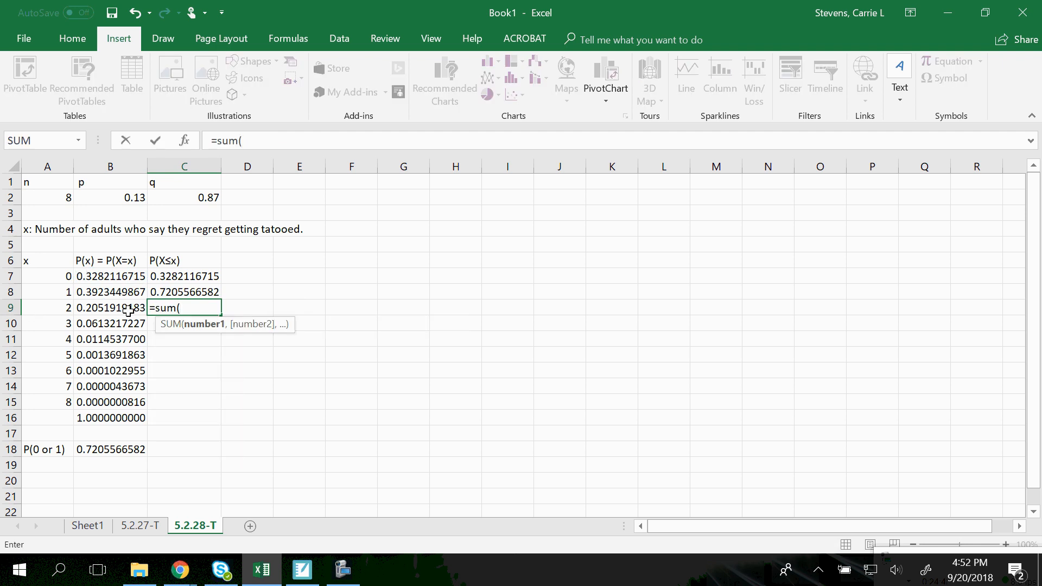
{"action": "left_click_drag", "start_coordinate": [127, 309], "coordinate": [126, 277]}
{"action": "key", "text": "Return"}
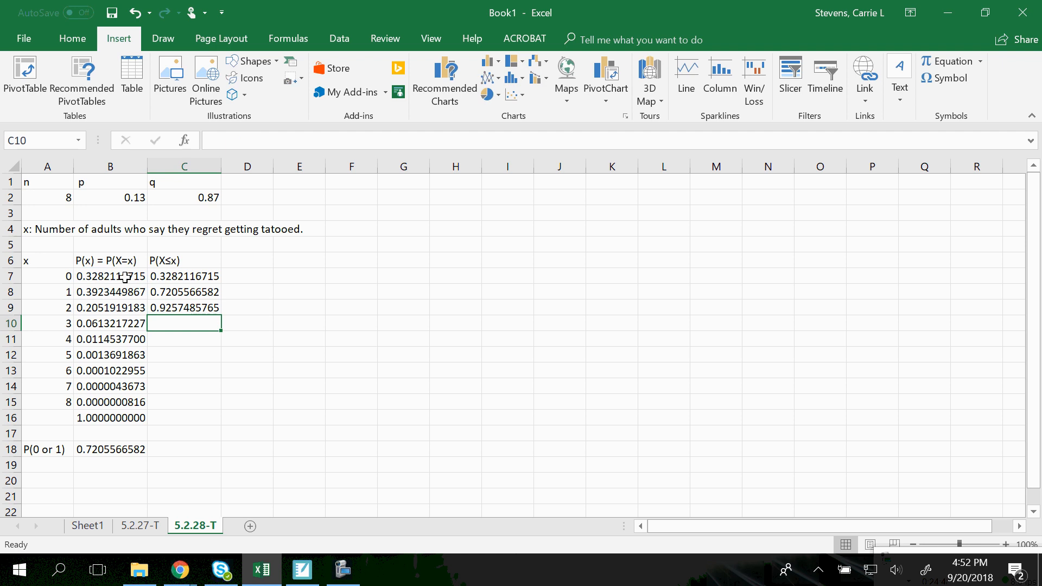
Step: Enter the cumulative binomial formula =BINOM.DIST(A7,$A$2,$B$2,TRUE) in cell D7
{"action": "left_click", "coordinate": [254, 276]}
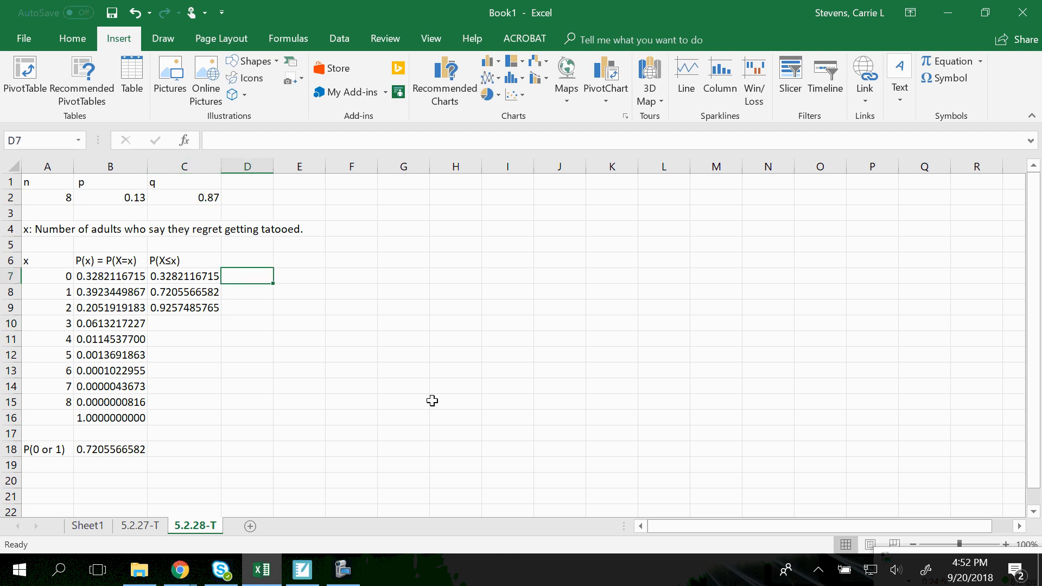
{"action": "type", "text": "=binom.dist("}
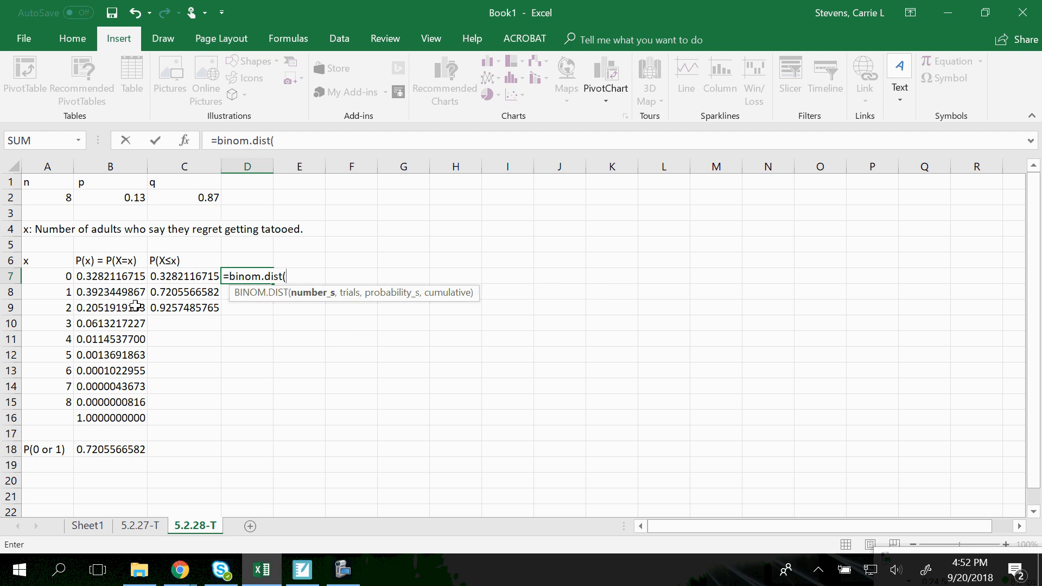
{"action": "left_click", "coordinate": [48, 281]}
{"action": "type", "text": ","}
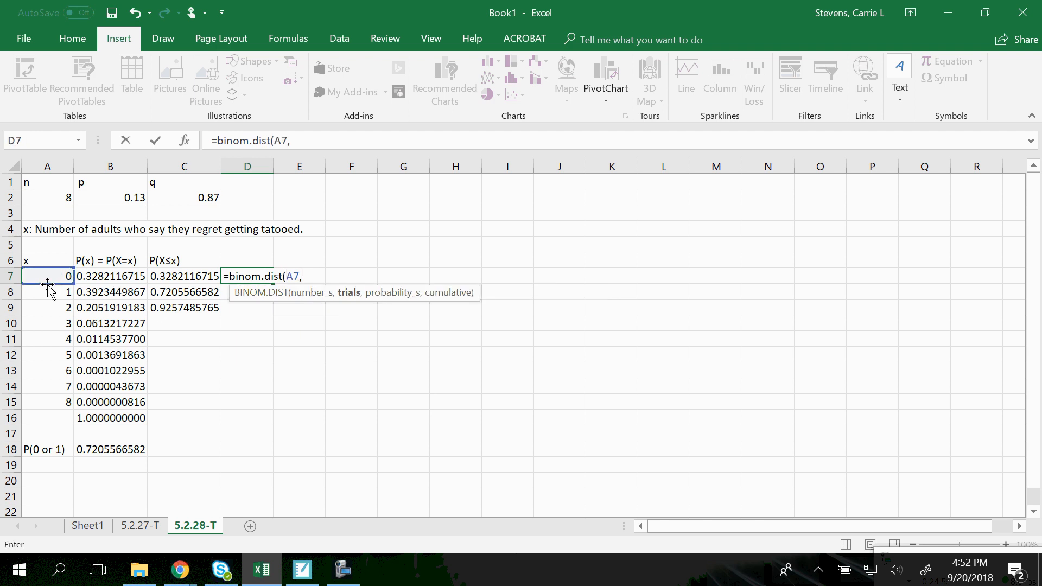
{"action": "left_click", "coordinate": [51, 200]}
{"action": "key", "text": "F4"}
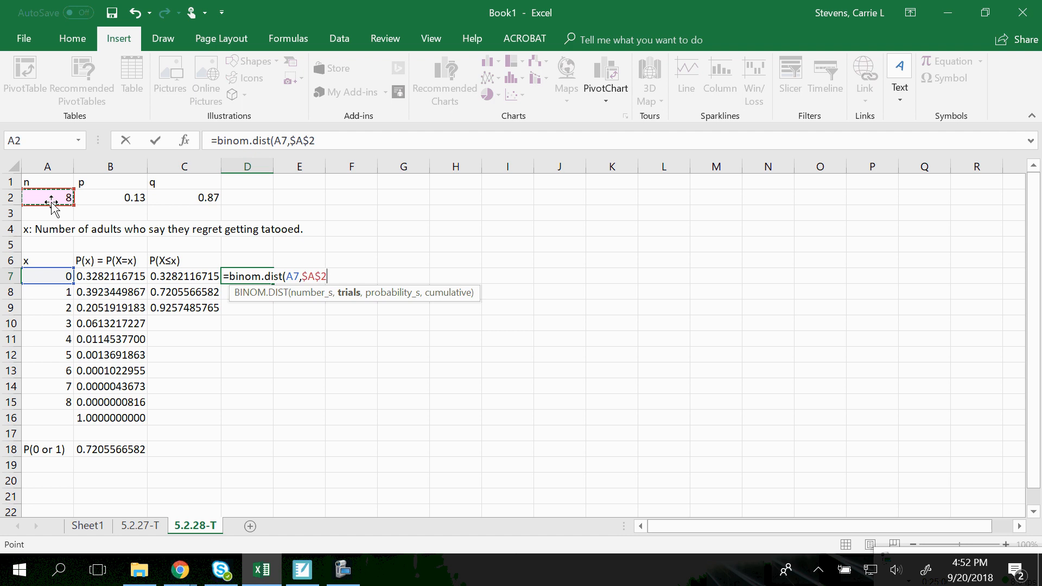
{"action": "type", "text": ","}
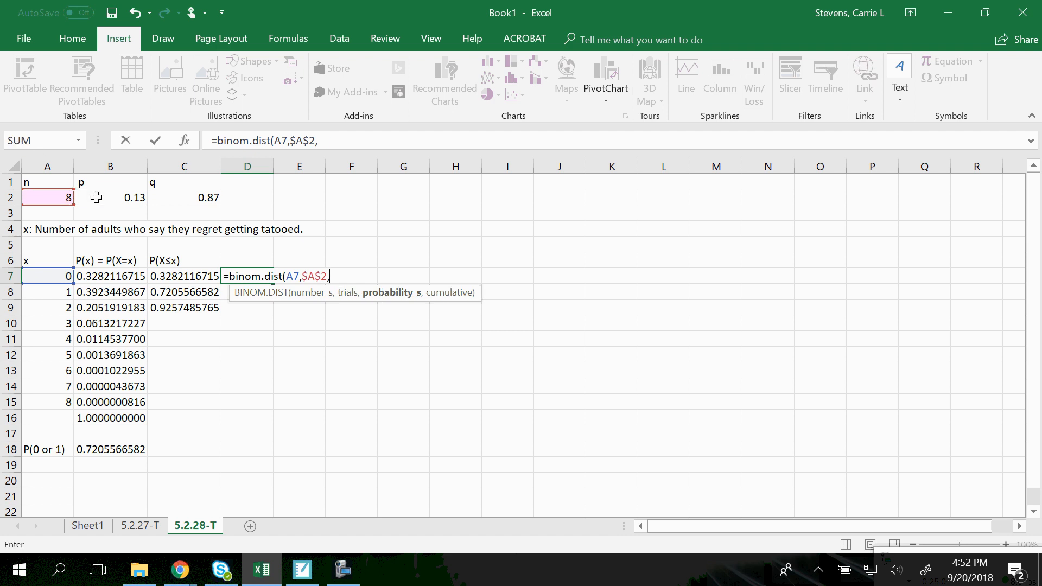
{"action": "left_click", "coordinate": [100, 198]}
{"action": "key", "text": "F4"}
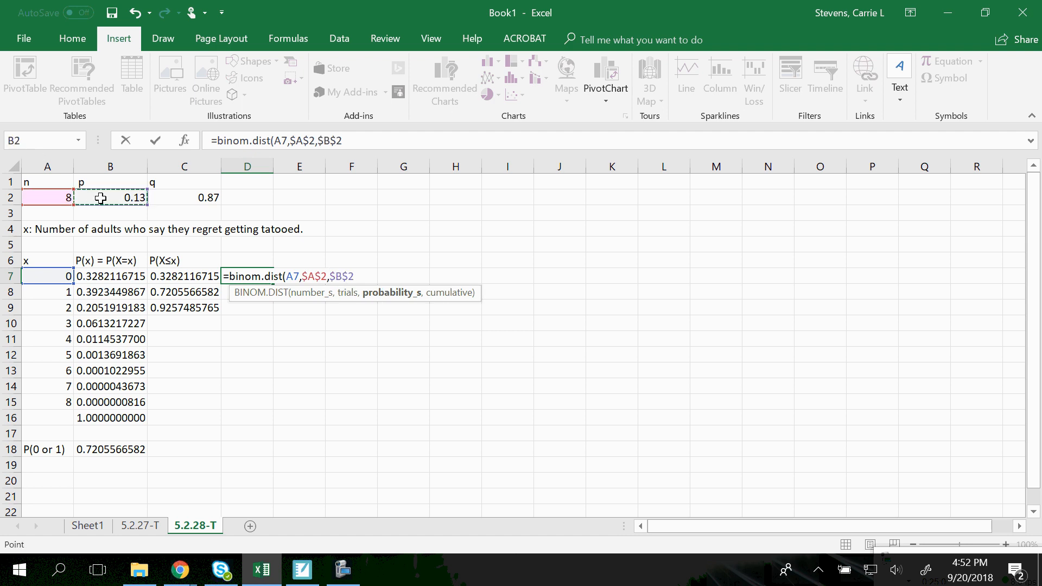
{"action": "type", "text": ","}
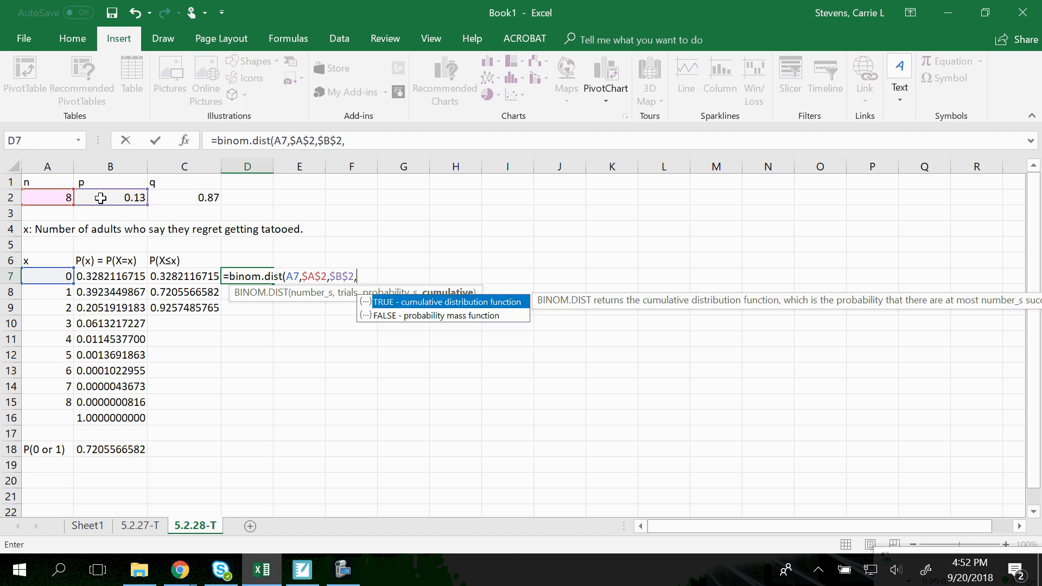
{"action": "double_click", "coordinate": [409, 303]}
{"action": "type", "text": ")"}
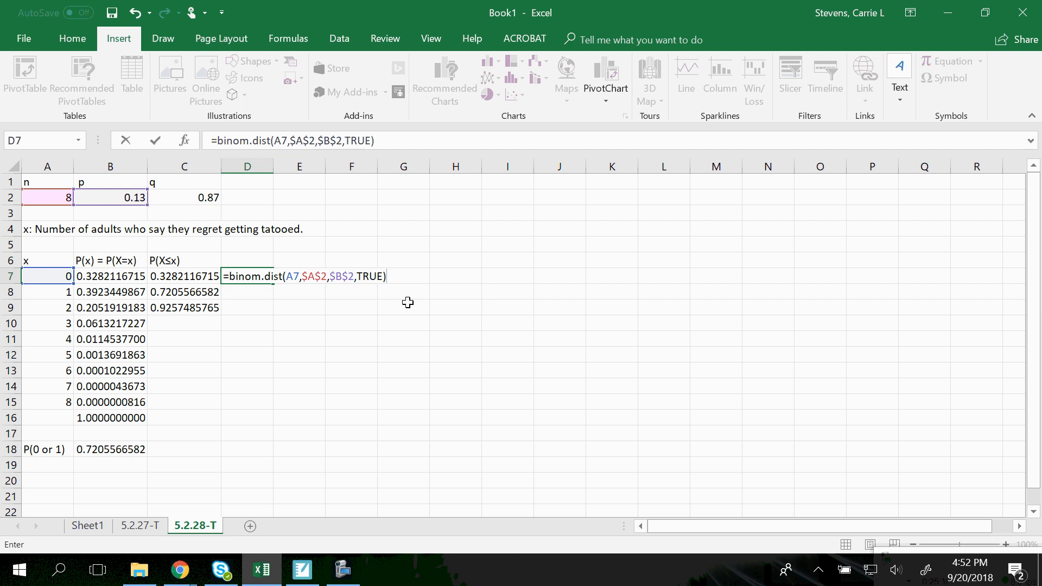
{"action": "key", "text": "Return"}
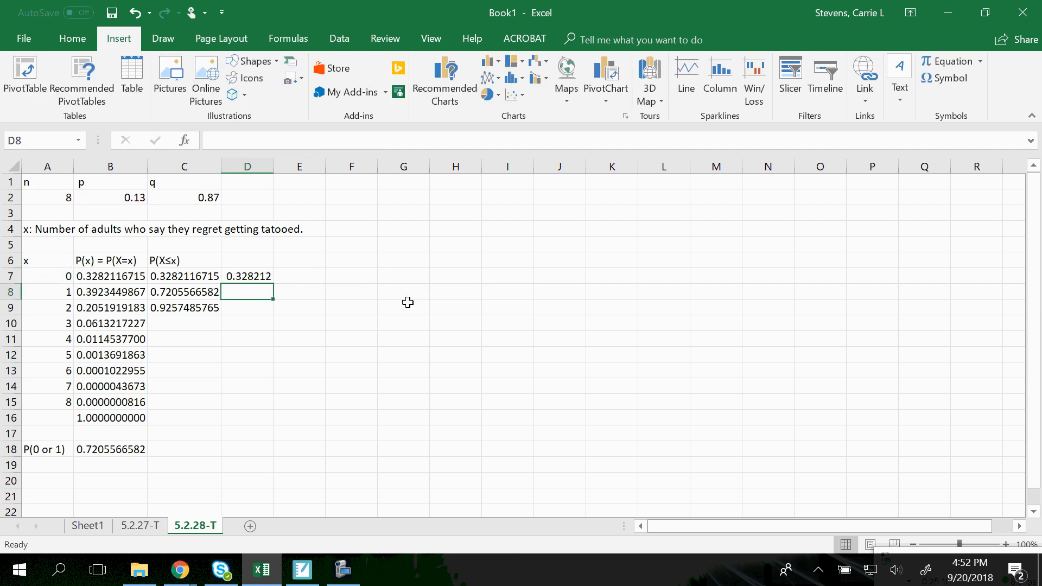
Step: Fill the cumulative BINOM.DIST formula from D7 down through D16 and compare its values with the sums in column C
{"action": "left_click", "coordinate": [263, 277]}
{"action": "left_click_drag", "start_coordinate": [274, 283], "coordinate": [275, 424]}
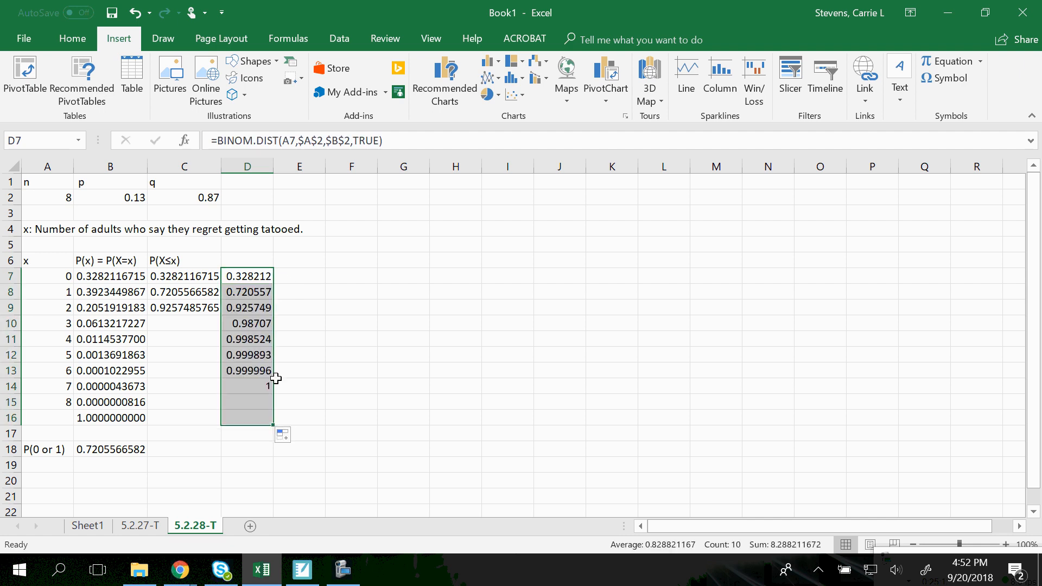
{"action": "left_click", "coordinate": [250, 307]}
{"action": "left_click", "coordinate": [251, 295]}
{"action": "left_click", "coordinate": [166, 292]}
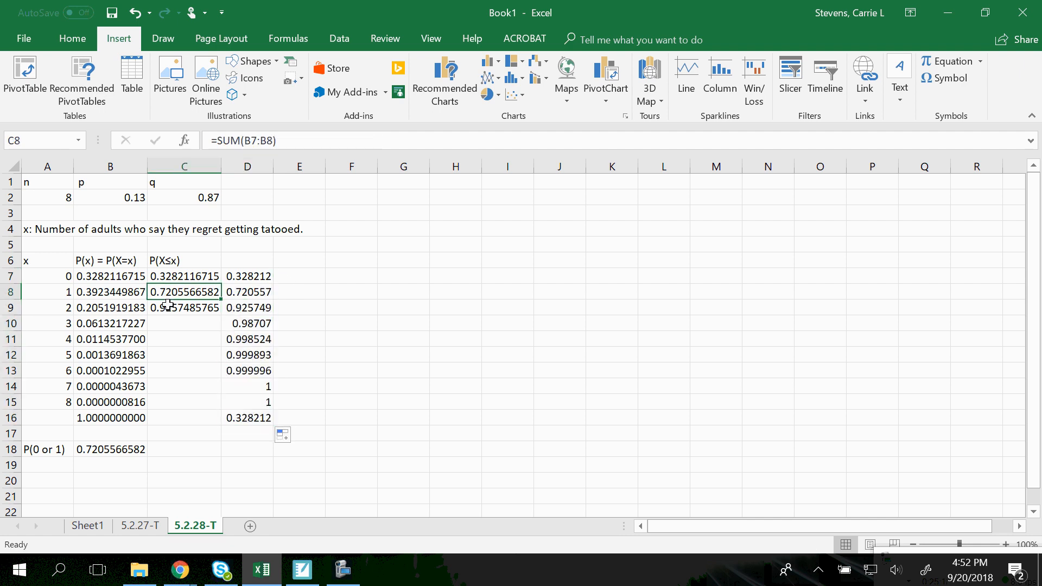
{"action": "left_click", "coordinate": [168, 305]}
Step: Enter the cumulative sums of B7:B10 in cell C10 and B7:B11 in cell C11
{"action": "left_click", "coordinate": [179, 324]}
{"action": "type", "text": "=sum("}
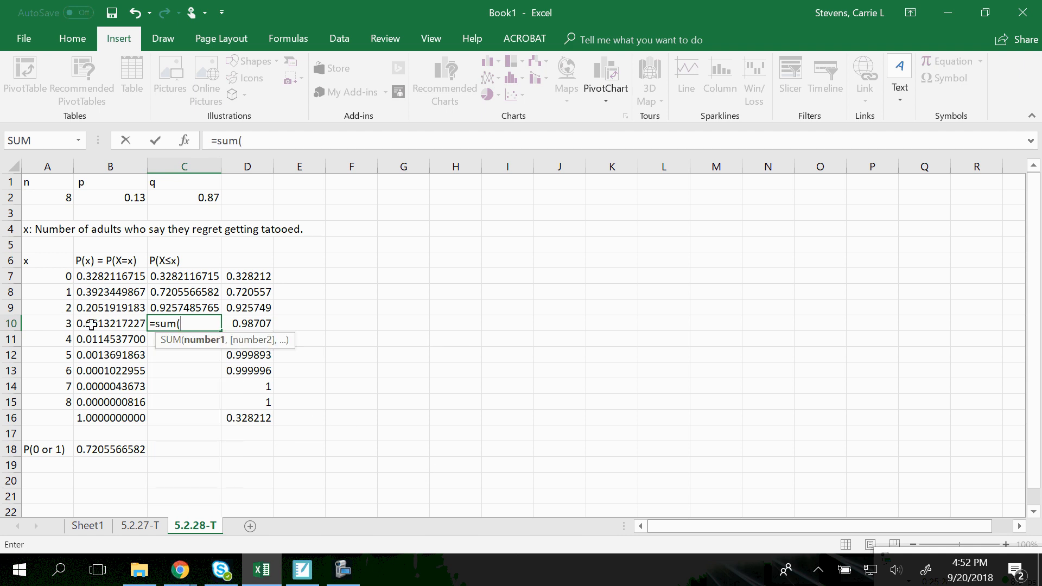
{"action": "left_click_drag", "start_coordinate": [87, 324], "coordinate": [92, 281]}
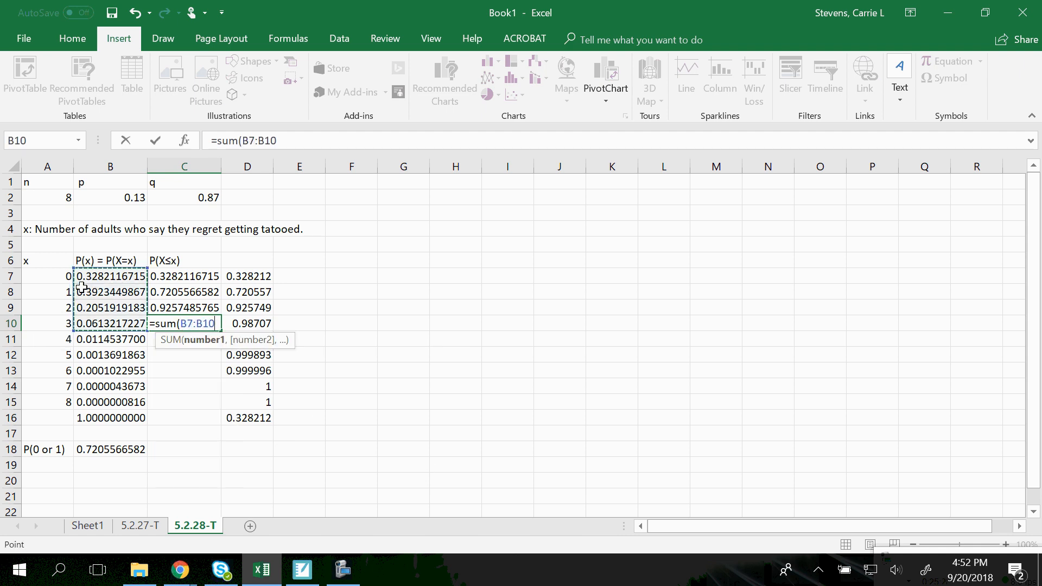
{"action": "key", "text": "Return"}
{"action": "type", "text": "=sum("}
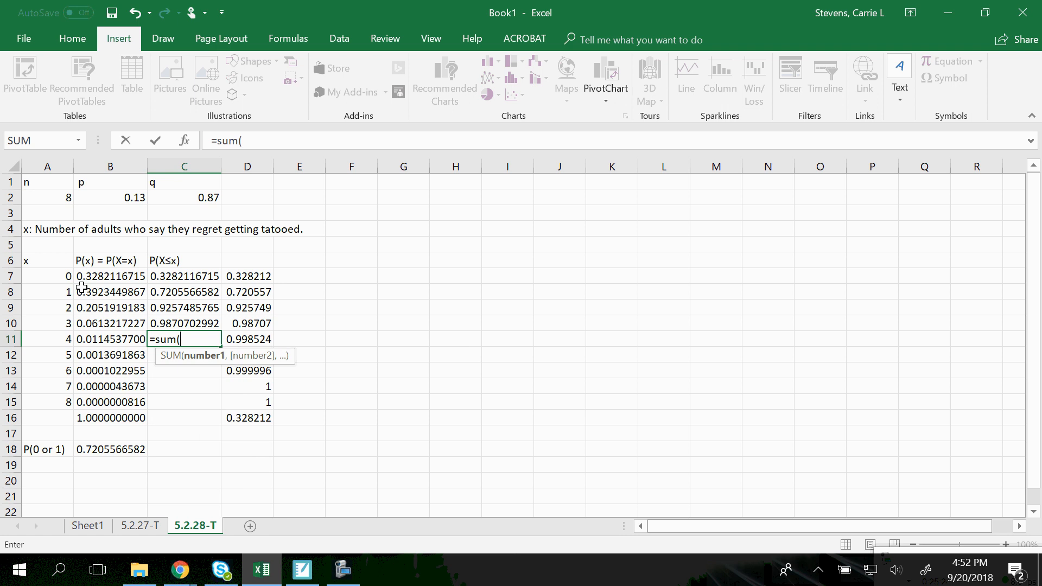
{"action": "left_click_drag", "start_coordinate": [94, 340], "coordinate": [92, 277]}
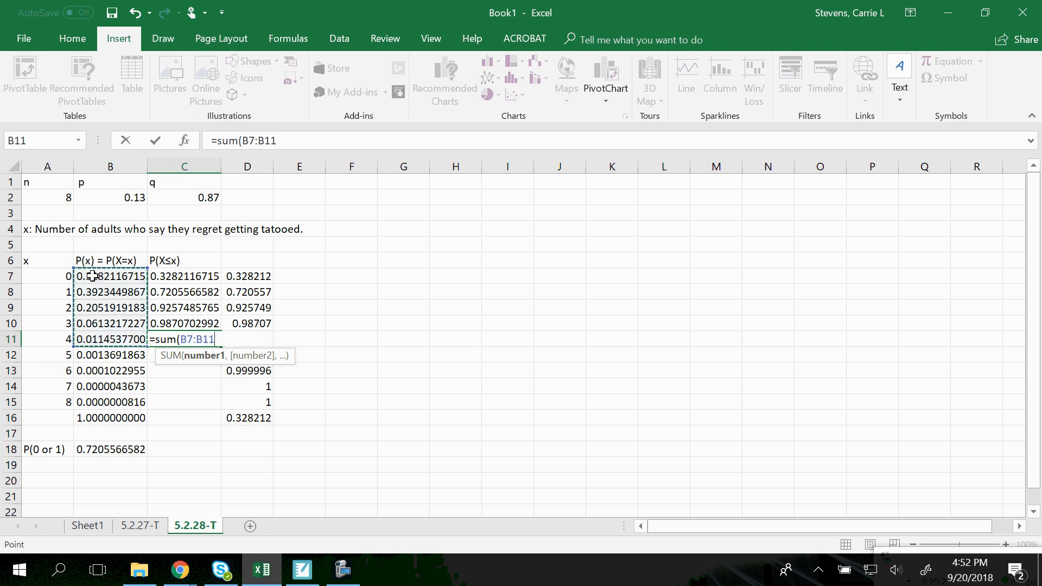
{"action": "key", "text": "Return"}
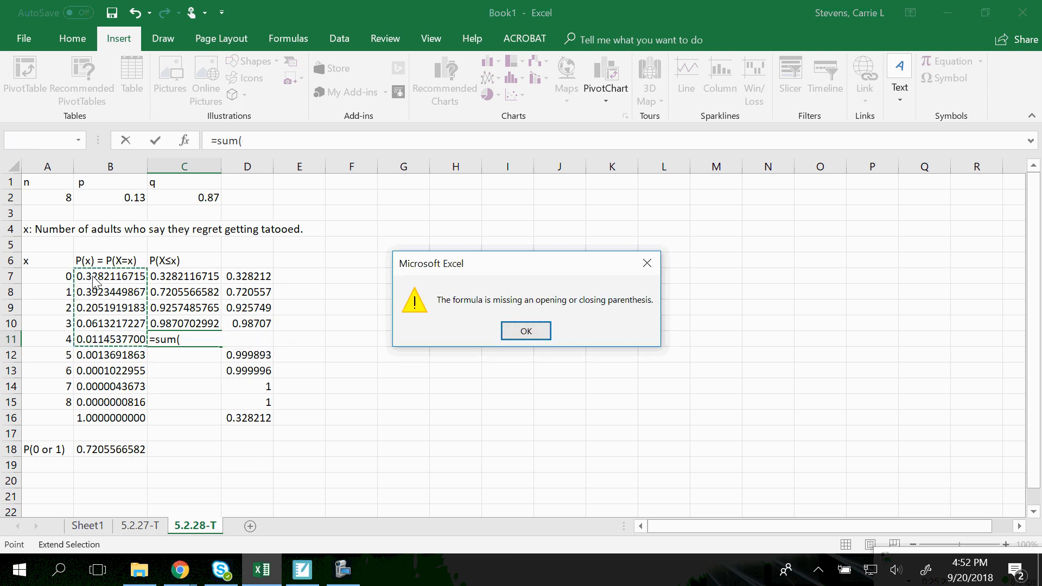
{"action": "left_click", "coordinate": [538, 330]}
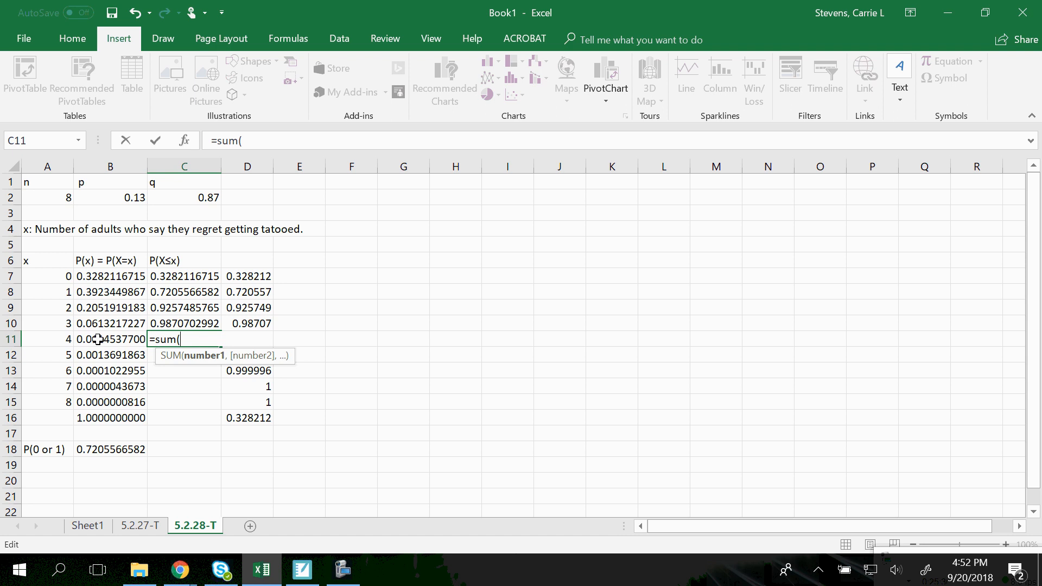
{"action": "left_click_drag", "start_coordinate": [94, 339], "coordinate": [94, 278]}
{"action": "key", "text": "Return"}
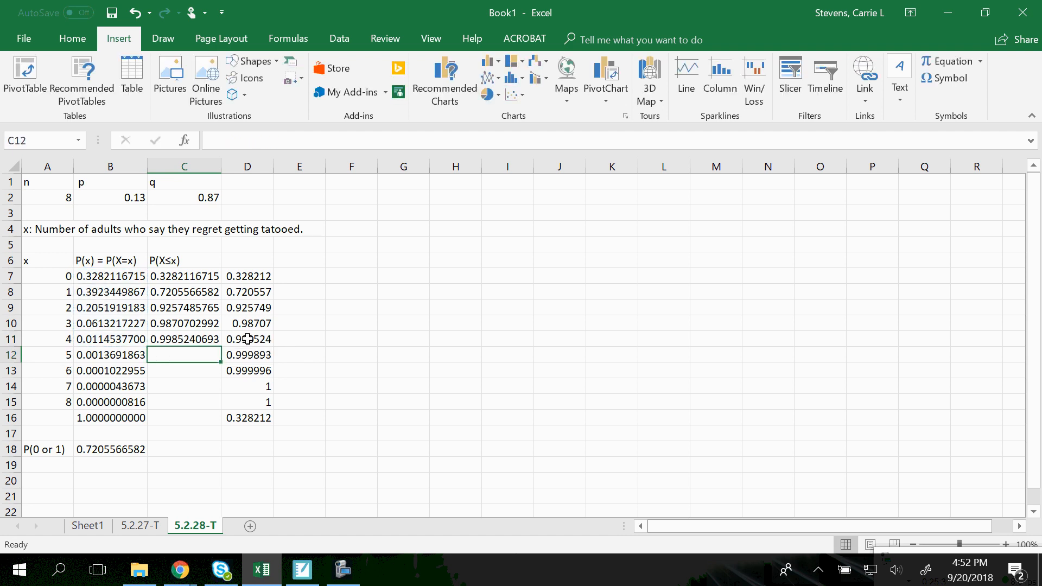
Step: Examine the BINOM.DIST formula in cell D7, especially its TRUE cumulative argument, leaving the formula as it is
{"action": "left_click_drag", "start_coordinate": [234, 274], "coordinate": [247, 373]}
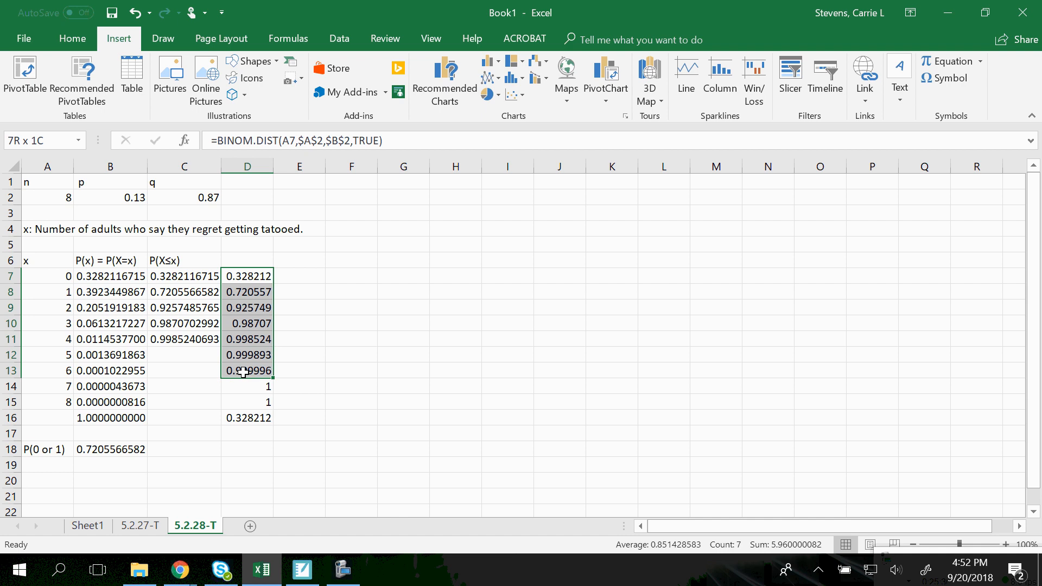
{"action": "left_click", "coordinate": [359, 139]}
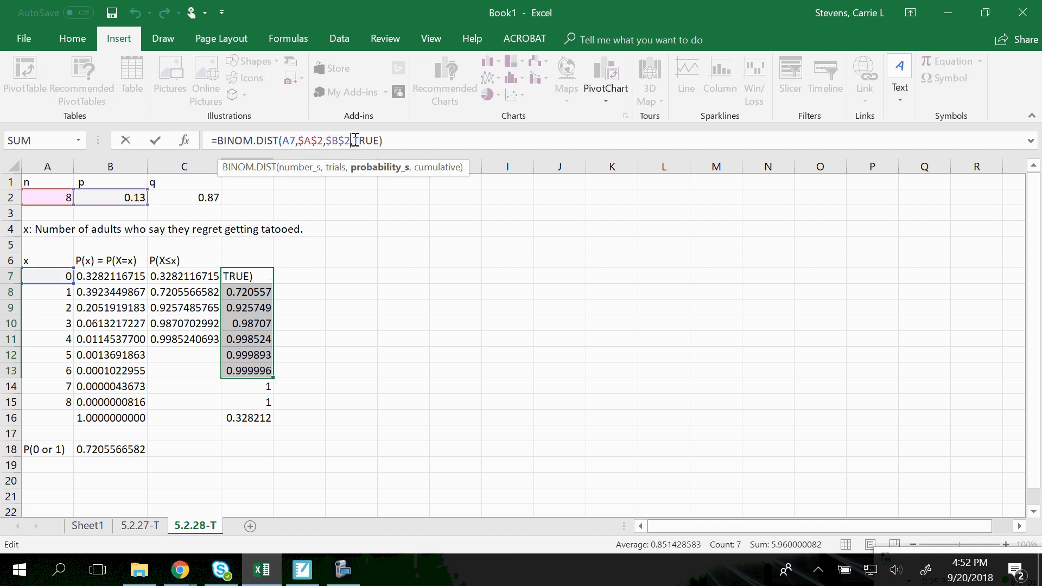
{"action": "double_click", "coordinate": [358, 139]}
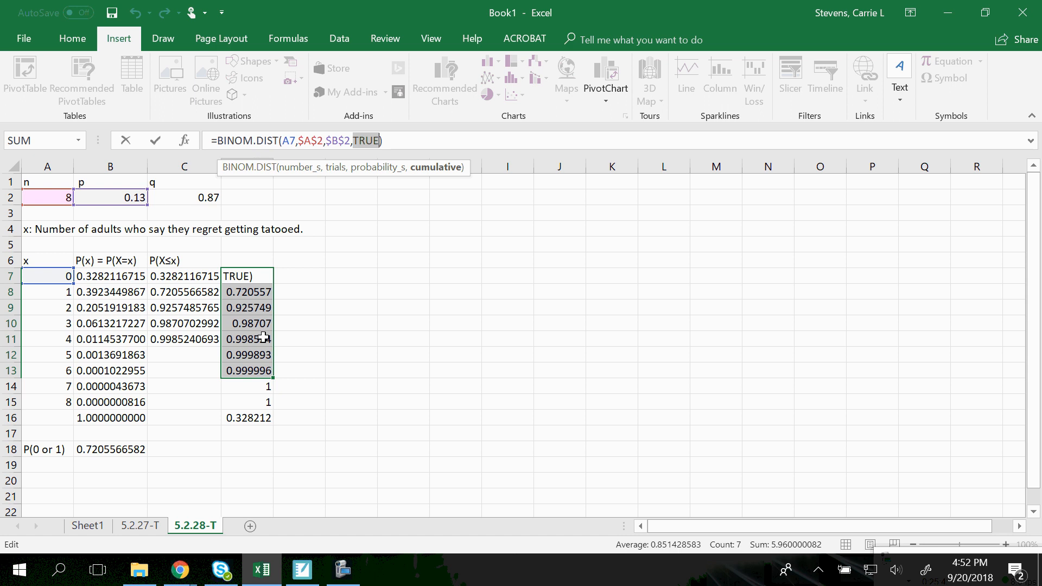
{"action": "key", "text": "Return"}
Step: Clear the contents of the running-sum cells C7:C16 under the P(X≤x) heading
{"action": "left_click", "coordinate": [188, 258]}
{"action": "left_click_drag", "start_coordinate": [185, 276], "coordinate": [203, 419]}
{"action": "right_click", "coordinate": [204, 418]}
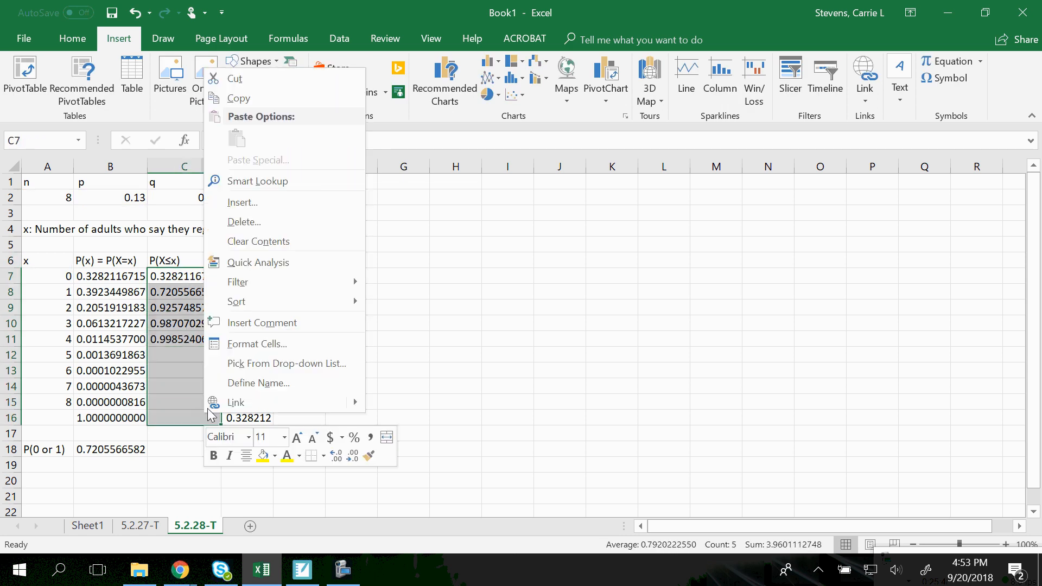
{"action": "left_click", "coordinate": [259, 241]}
{"action": "left_click_drag", "start_coordinate": [187, 275], "coordinate": [199, 434]}
{"action": "left_click", "coordinate": [199, 434]}
Step: Move the BINOM.DIST cumulative values from D7:D16 into C7:C16 under the P(X≤x) heading
{"action": "left_click_drag", "start_coordinate": [242, 284], "coordinate": [256, 401]}
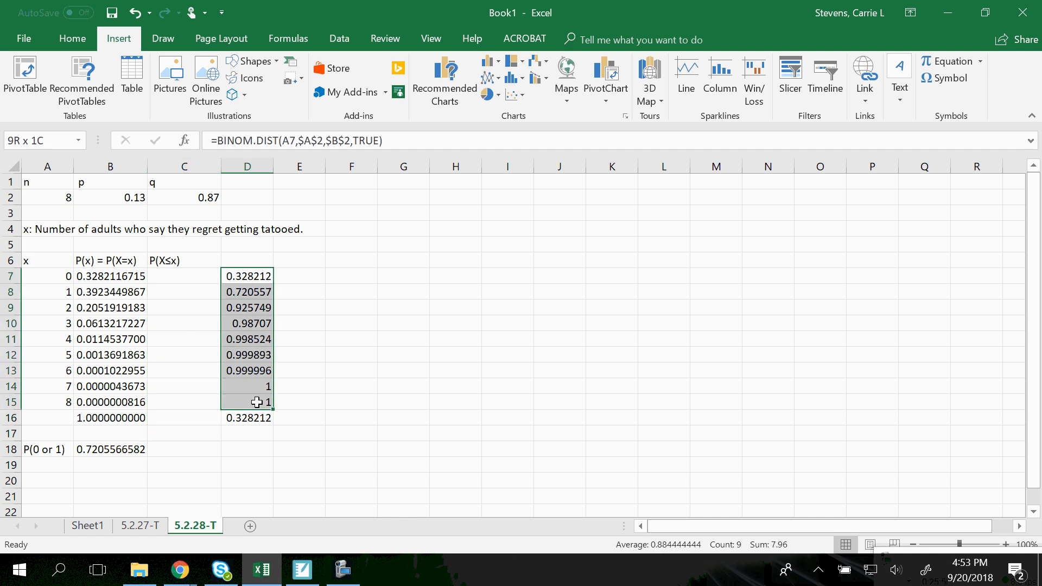
{"action": "left_click_drag", "start_coordinate": [245, 276], "coordinate": [158, 425]}
{"action": "left_click_drag", "start_coordinate": [179, 480], "coordinate": [224, 478]}
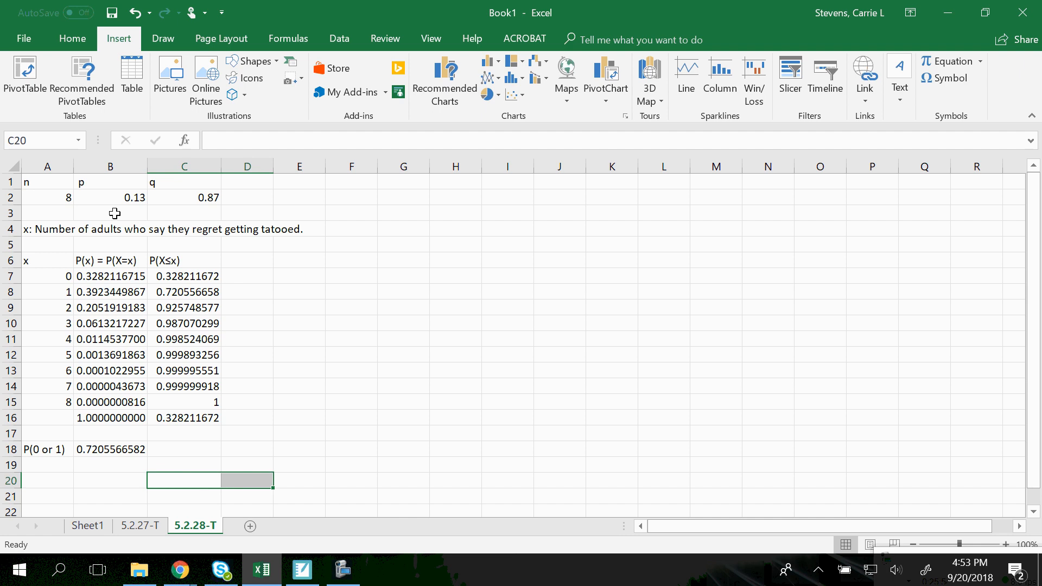
Step: Highlight the P(0 or 1) result in cell B18 with yellow fill
{"action": "left_click", "coordinate": [210, 451]}
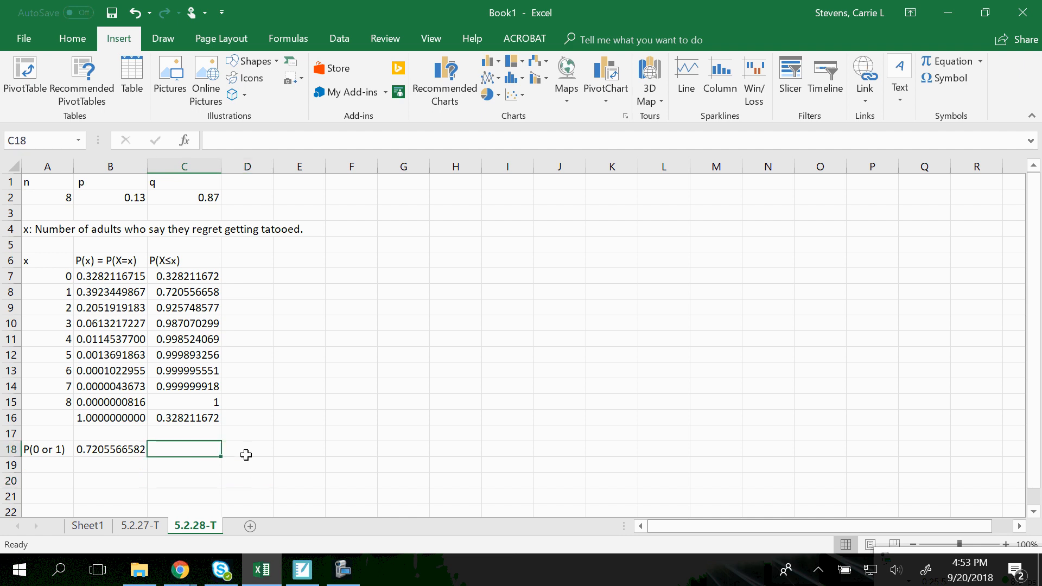
{"action": "left_click", "coordinate": [173, 294]}
{"action": "left_click", "coordinate": [85, 461]}
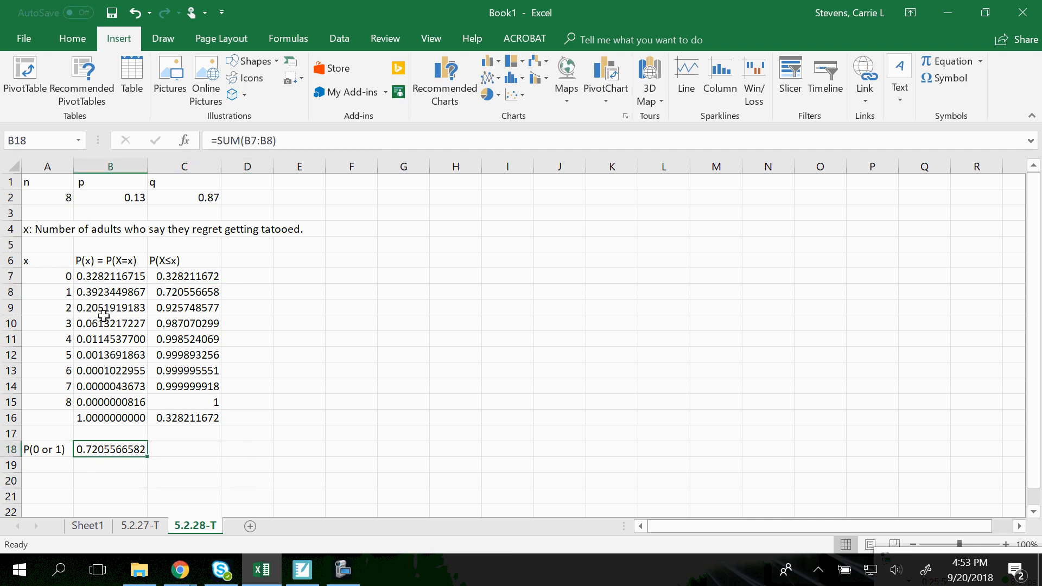
{"action": "left_click", "coordinate": [72, 38]}
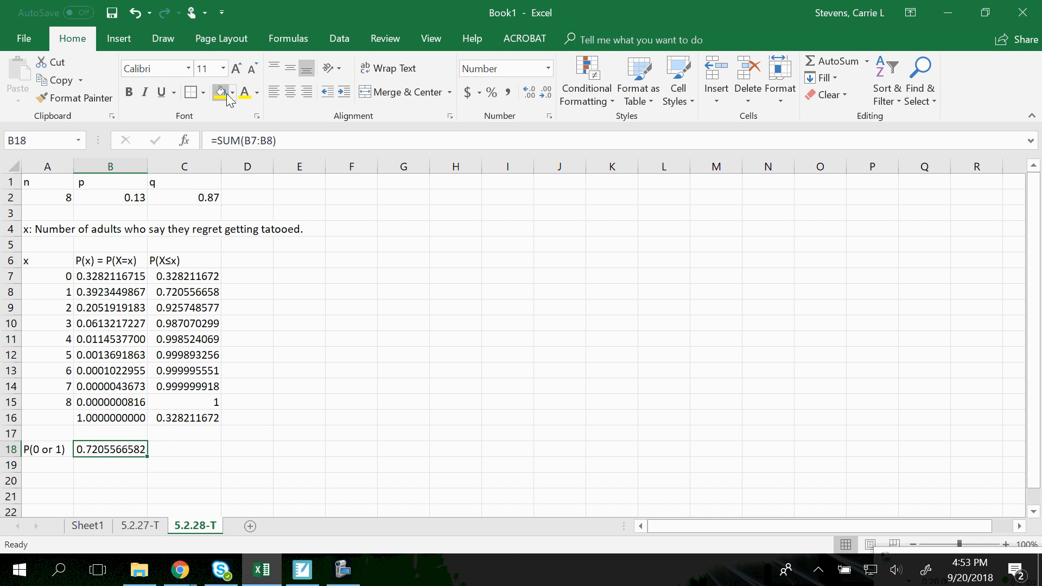
{"action": "left_click", "coordinate": [225, 93]}
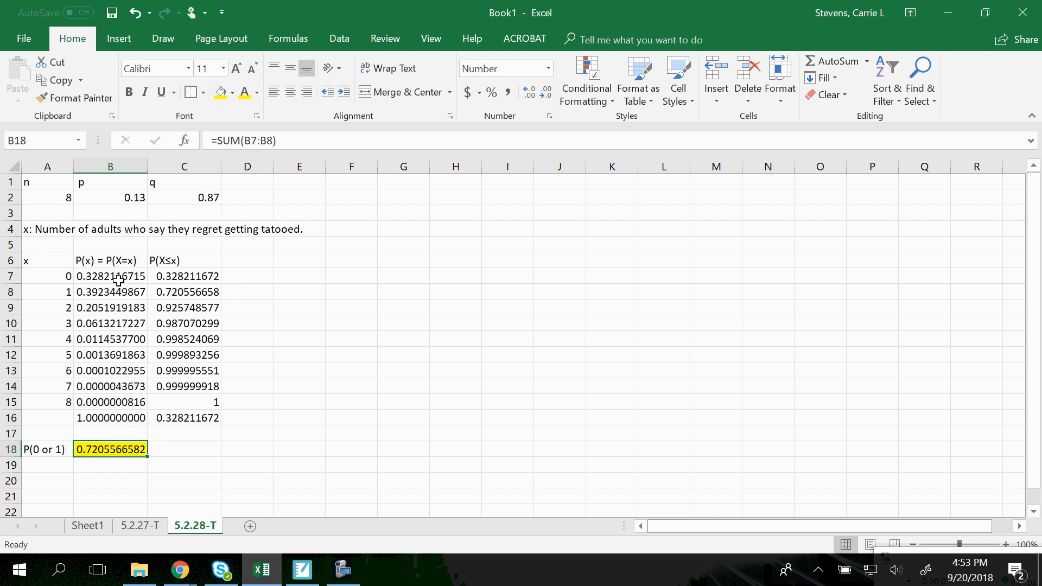
Step: Highlight the matching cumulative probability for x = 1 in cell C8 with yellow fill
{"action": "left_click_drag", "start_coordinate": [119, 280], "coordinate": [130, 299]}
{"action": "left_click", "coordinate": [194, 300]}
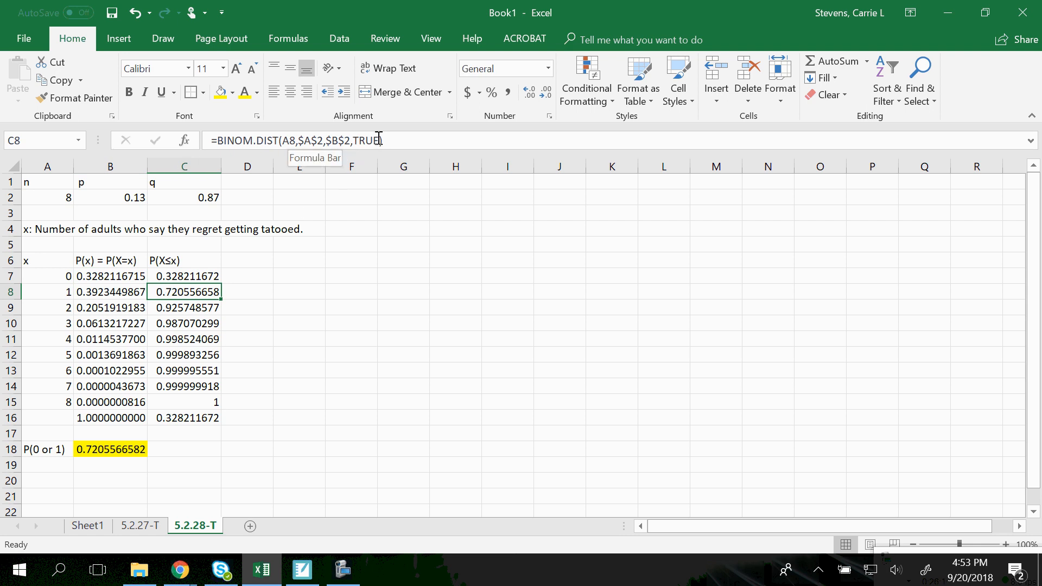
{"action": "left_click", "coordinate": [220, 92]}
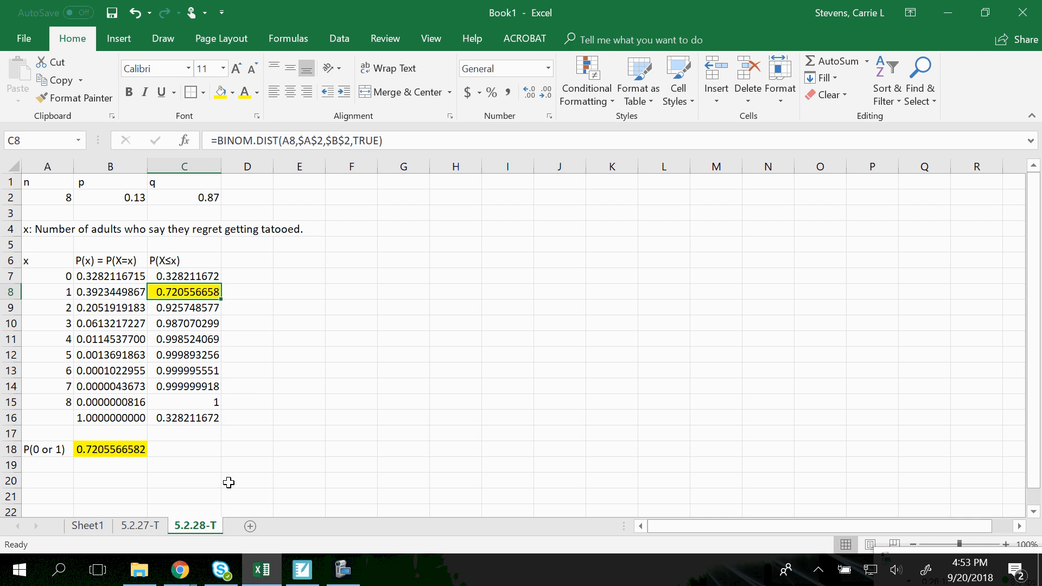
Step: Switch to the homework preview in Chrome, advance to item 14 of 18, and maximize its window
{"action": "mouse_move", "coordinate": [182, 572]}
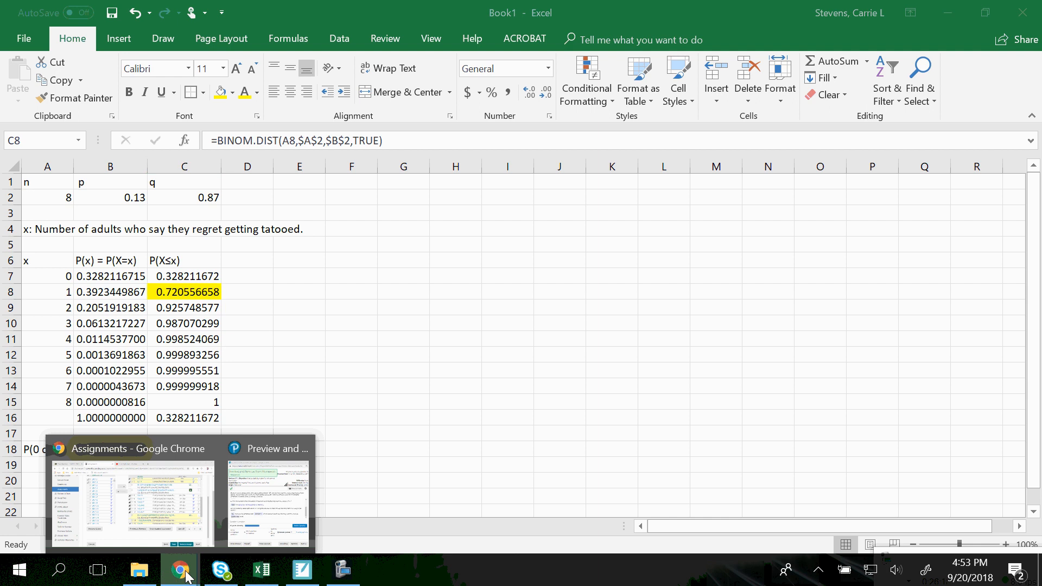
{"action": "left_click", "coordinate": [249, 488]}
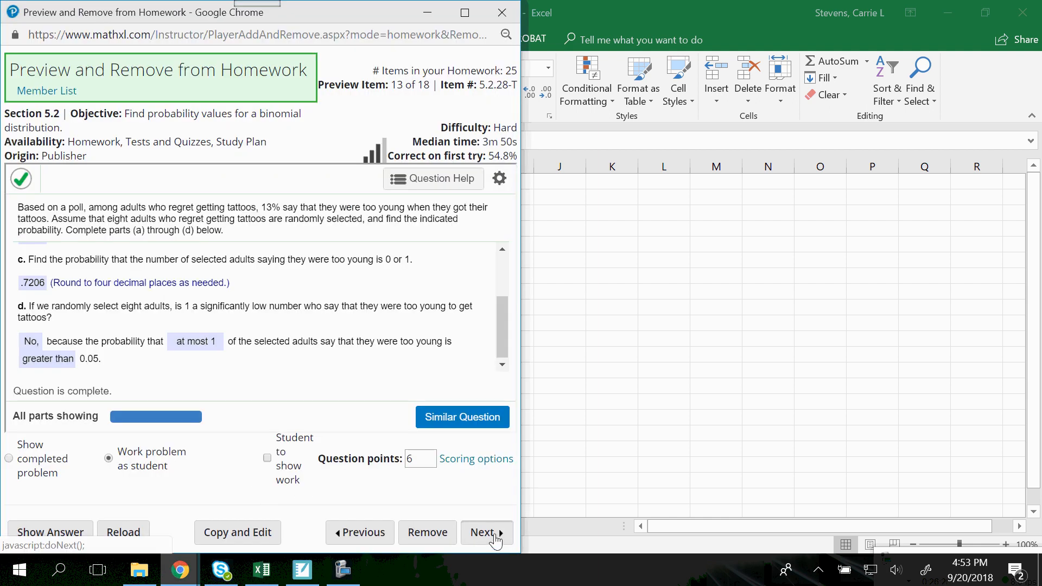
{"action": "left_click", "coordinate": [495, 534]}
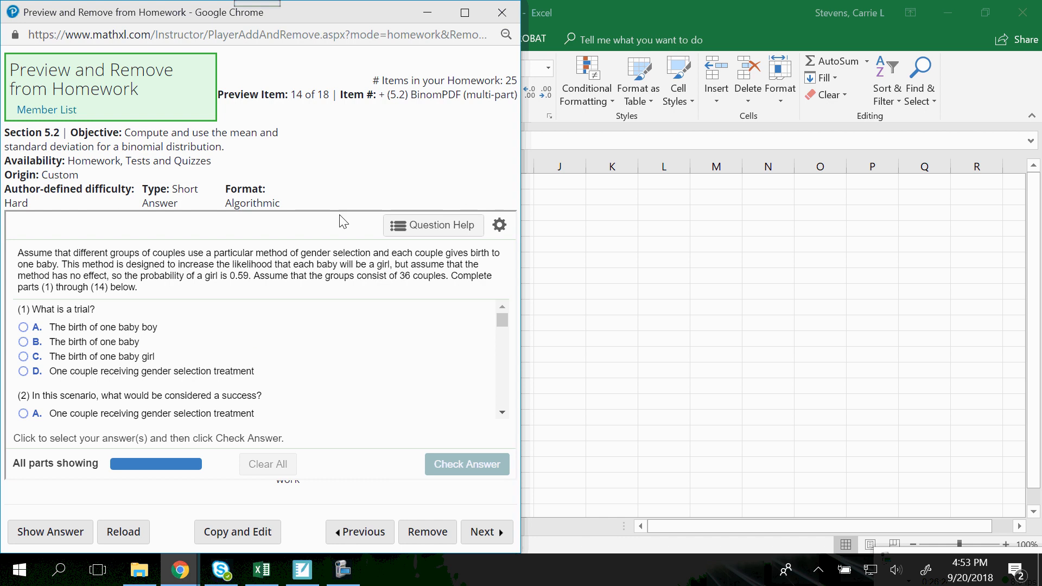
{"action": "left_click", "coordinate": [465, 13]}
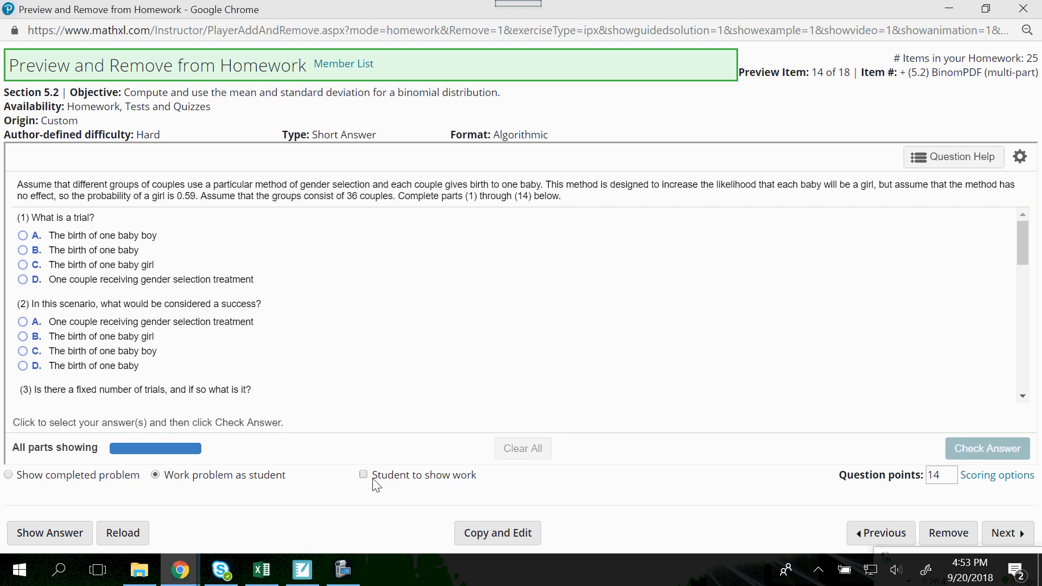
{"action": "left_click", "coordinate": [348, 574]}
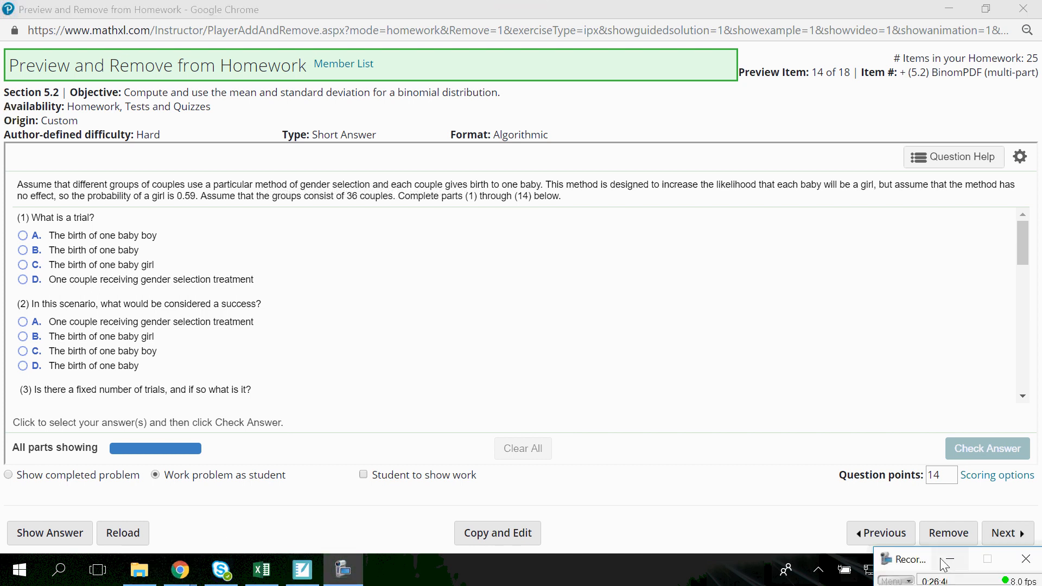
{"action": "left_click_drag", "start_coordinate": [918, 560], "coordinate": [723, 259]}
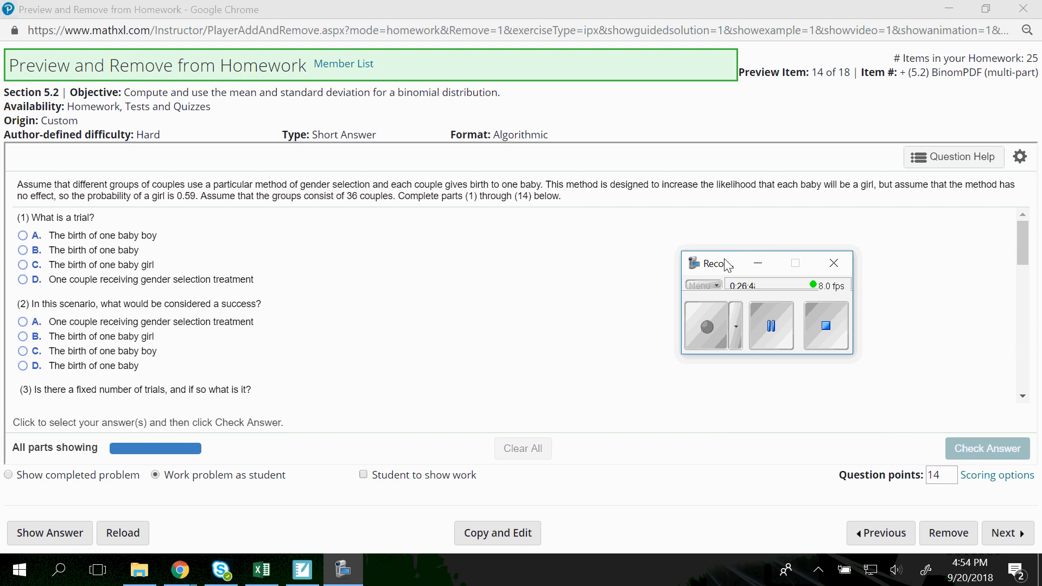